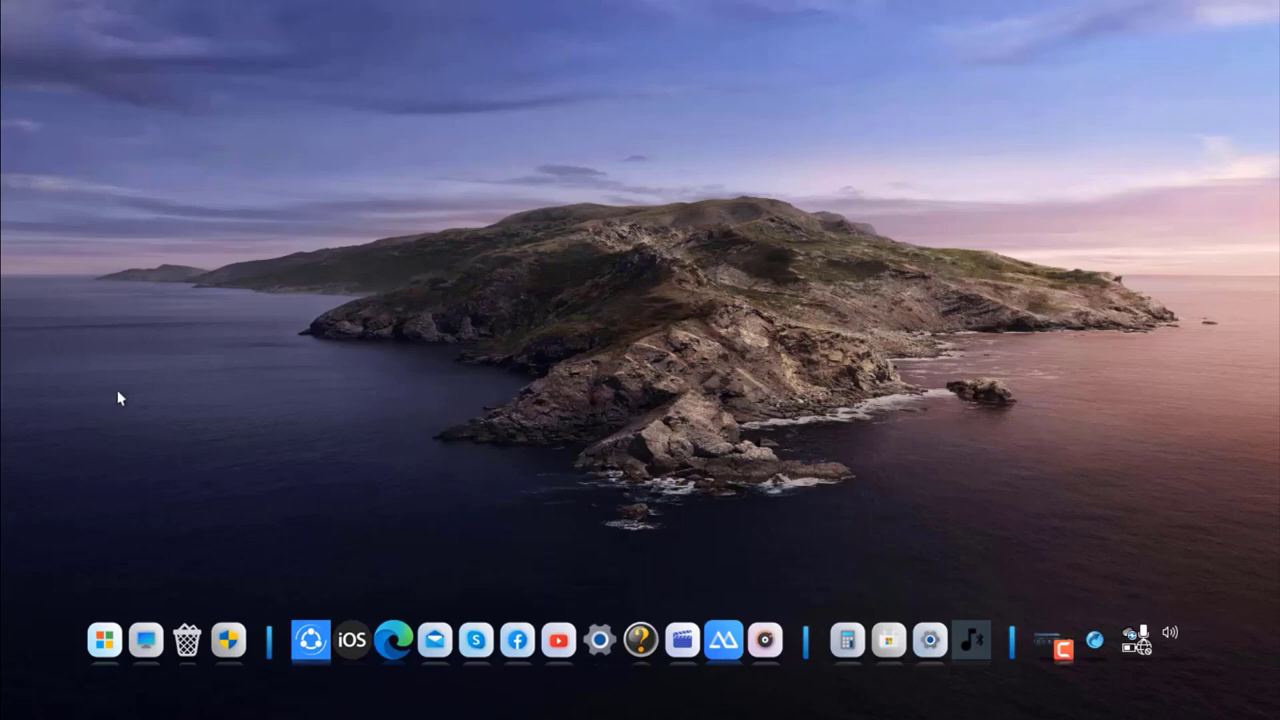
Refresh the desktop twice from its right-click menu
right_click(546, 210)
left_click(578, 267)
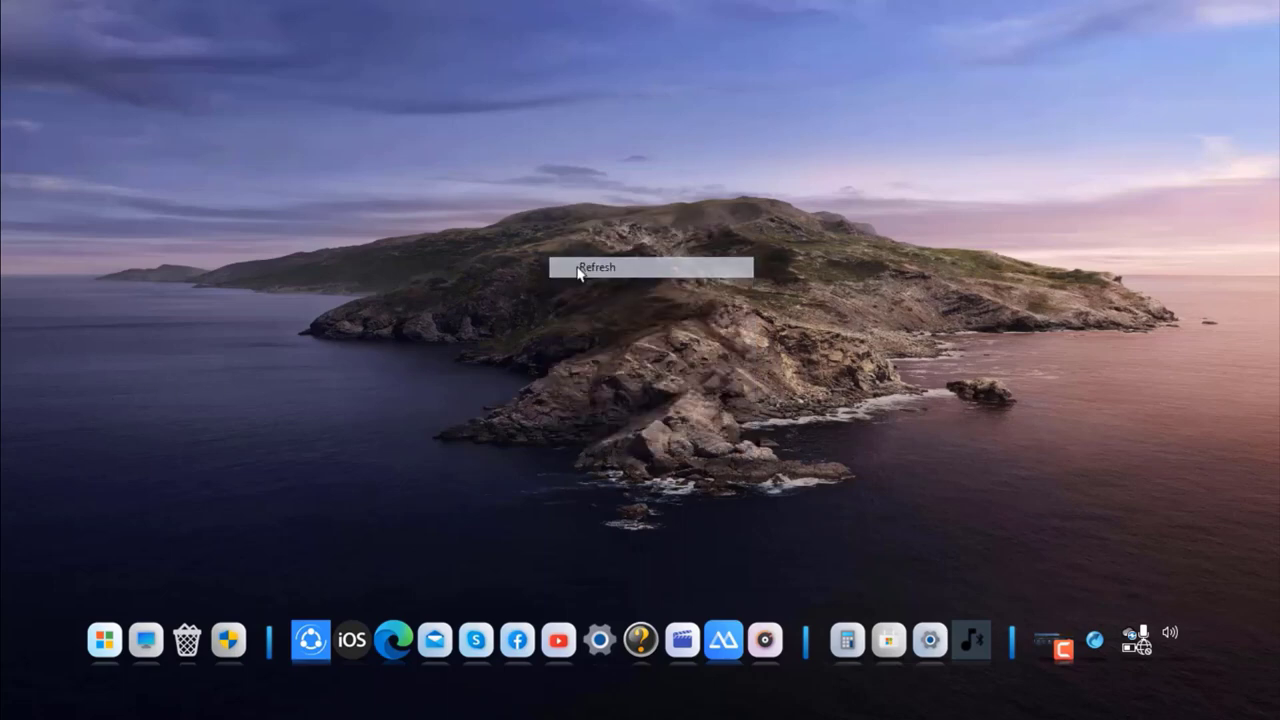
right_click(578, 273)
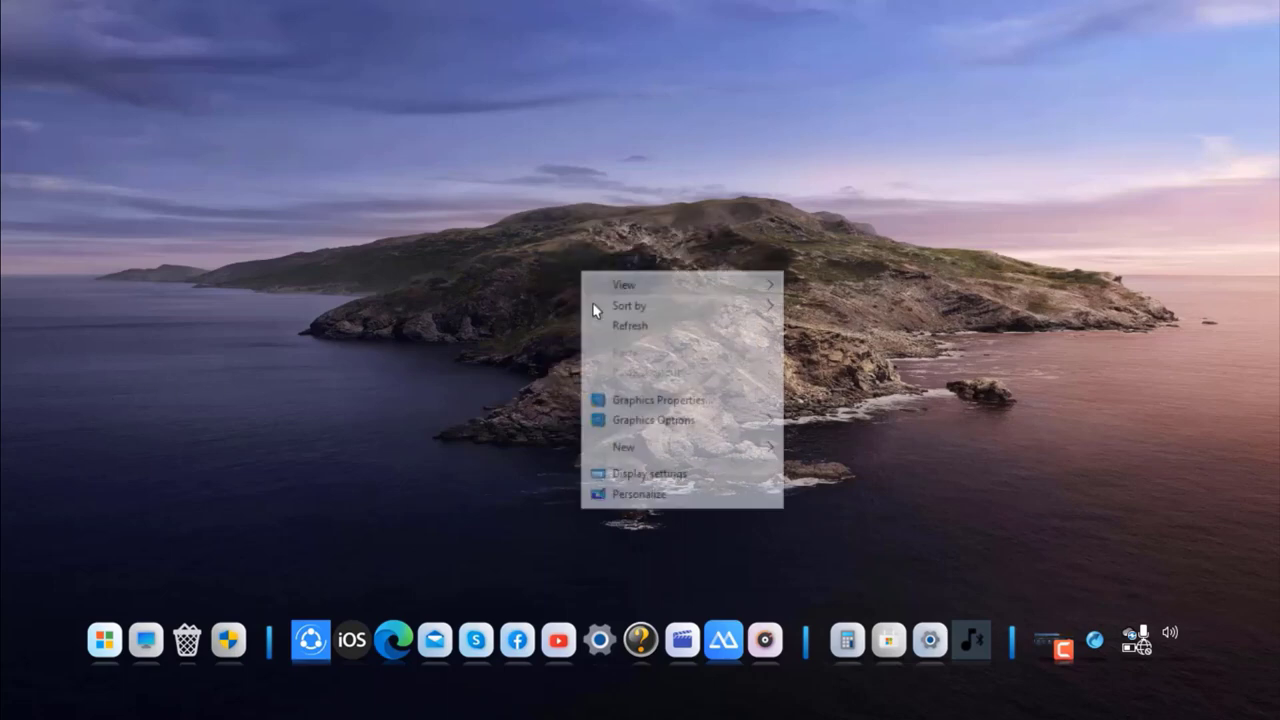
left_click(594, 320)
Search the Start menu for 'word' and launch Microsoft Office Word 2007
left_click(105, 640)
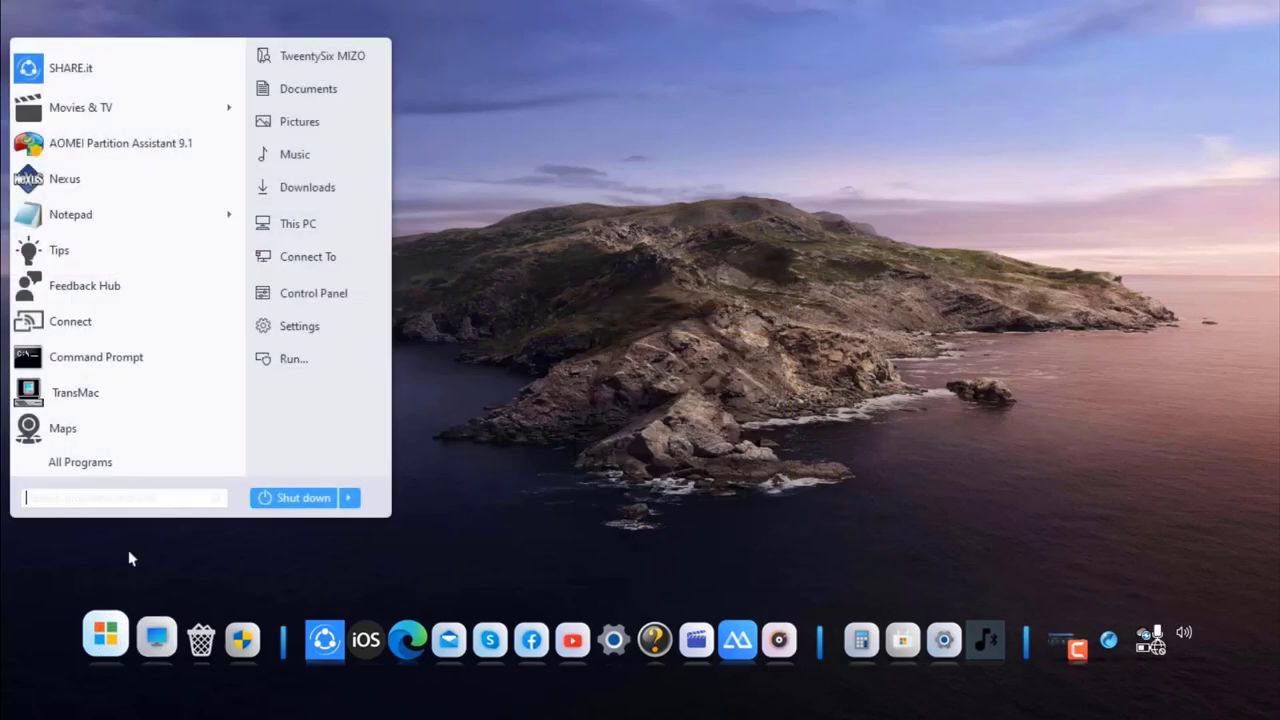
left_click(144, 462)
type("w")
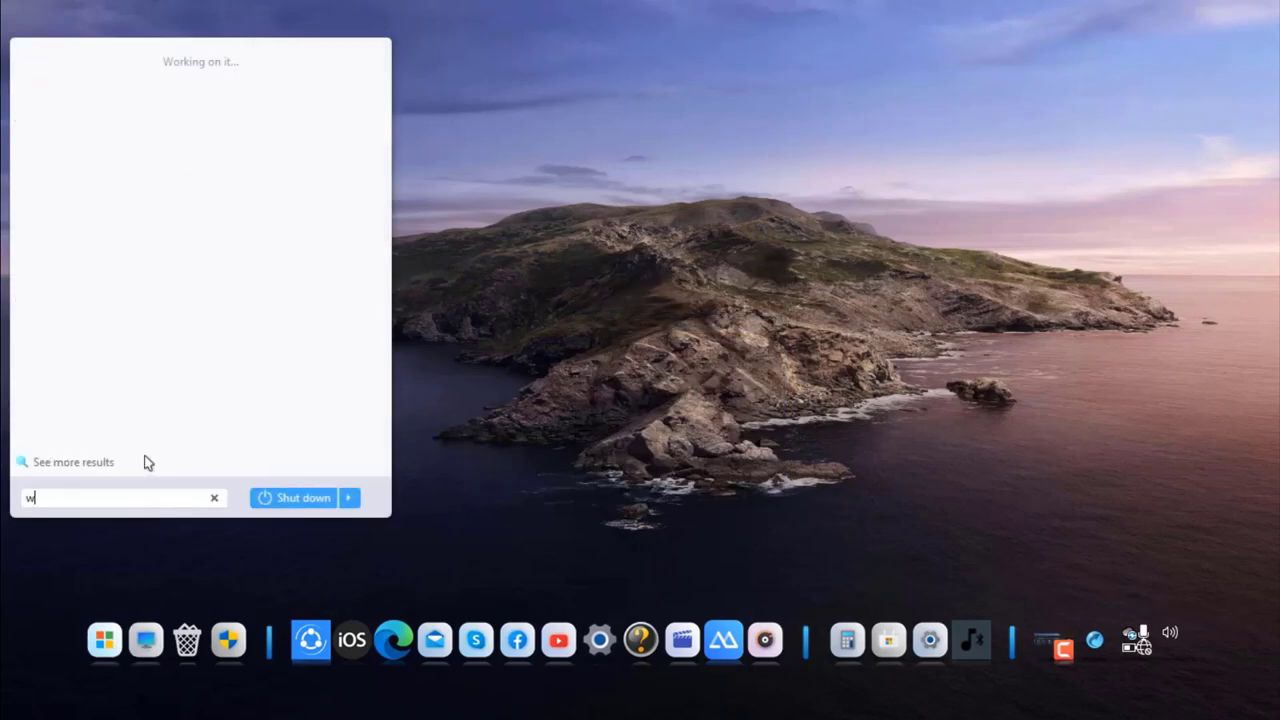
type("ord")
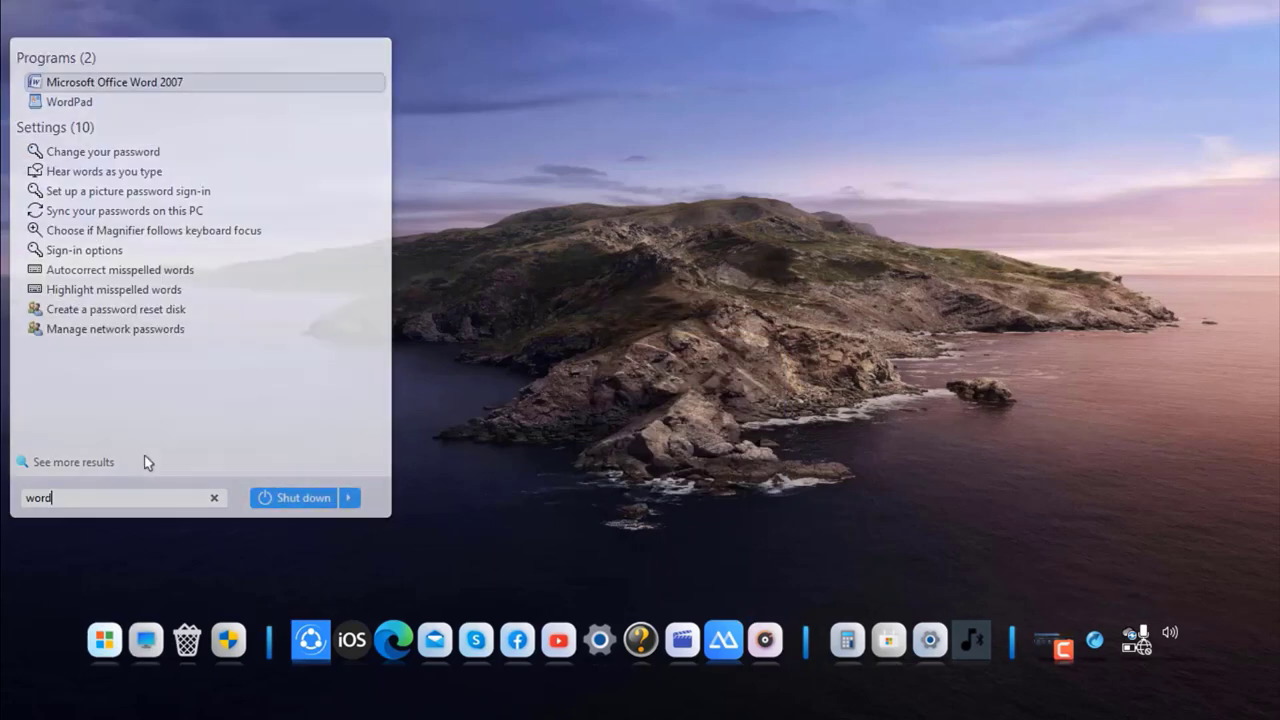
key("Return")
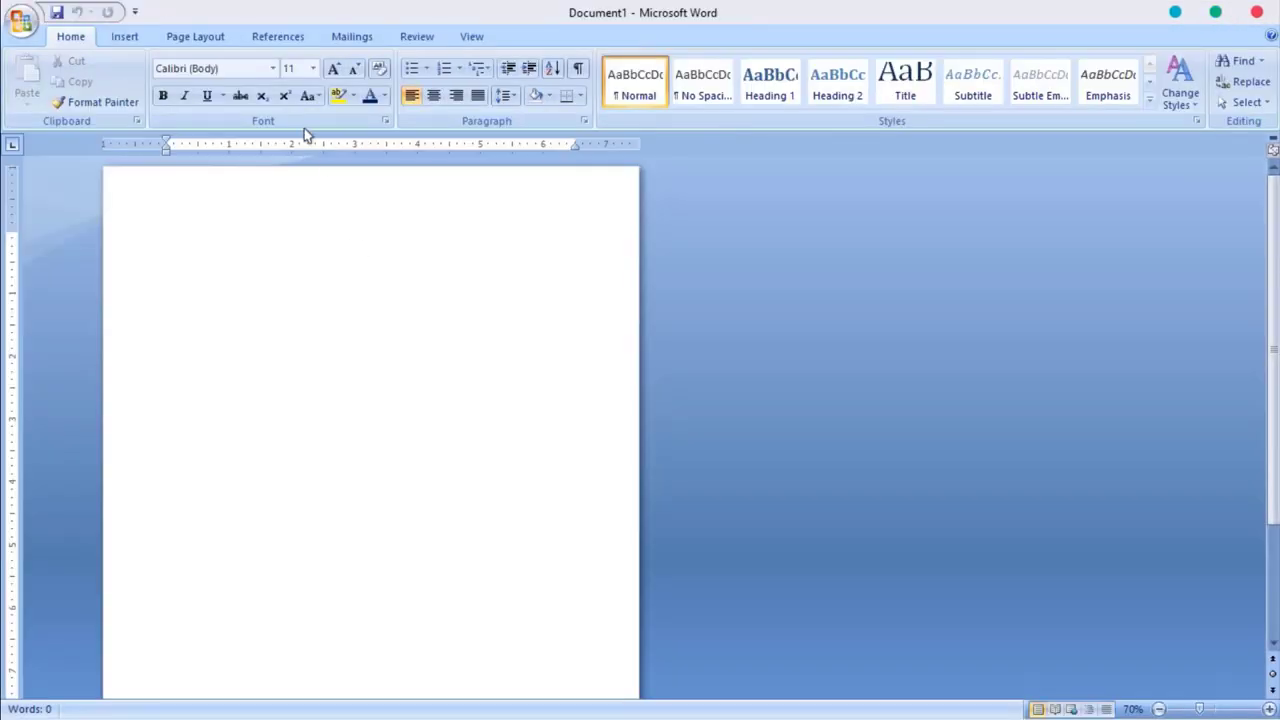
Set the page to A4 size, landscape orientation, with Narrow margins
left_click(215, 44)
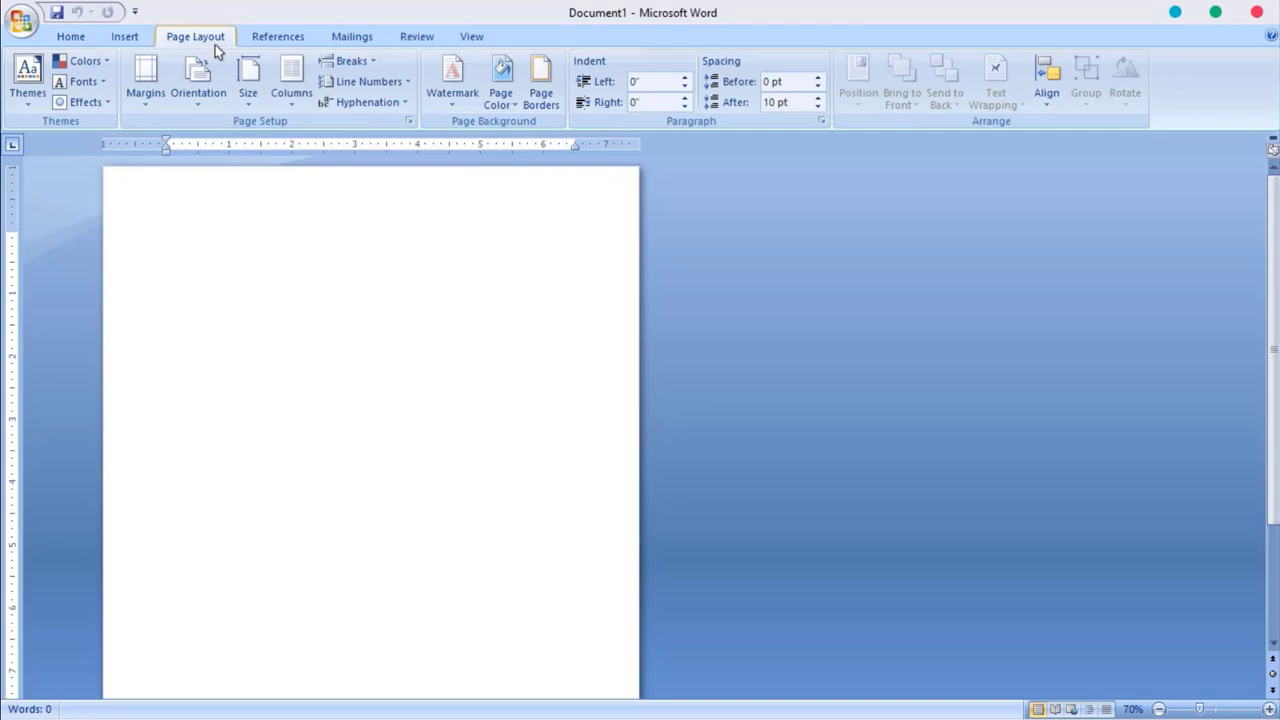
left_click(248, 95)
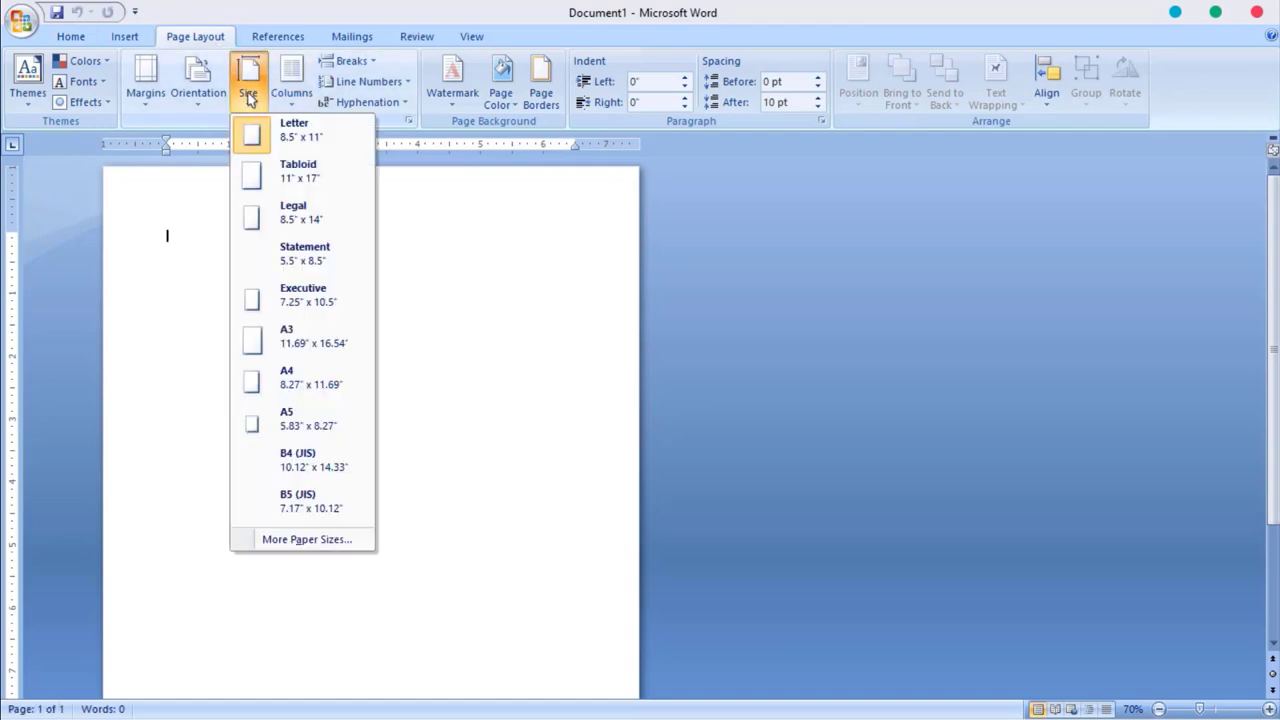
left_click(286, 378)
left_click(199, 95)
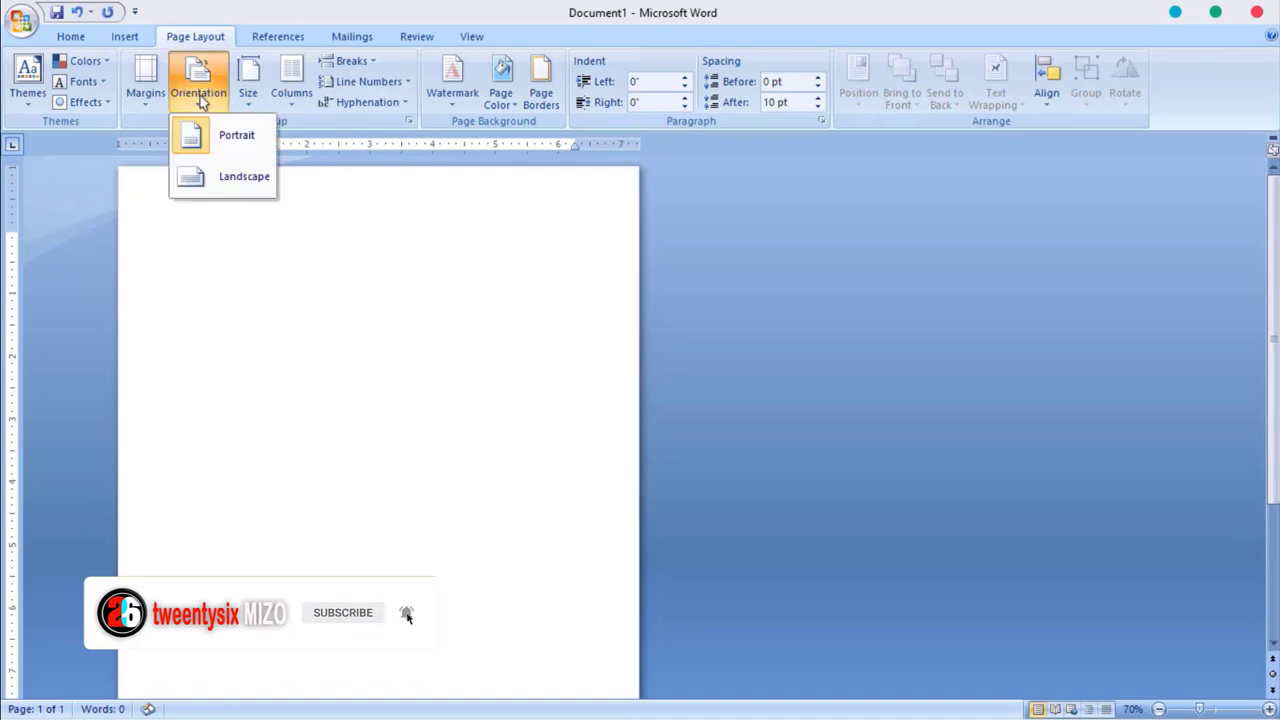
left_click(225, 186)
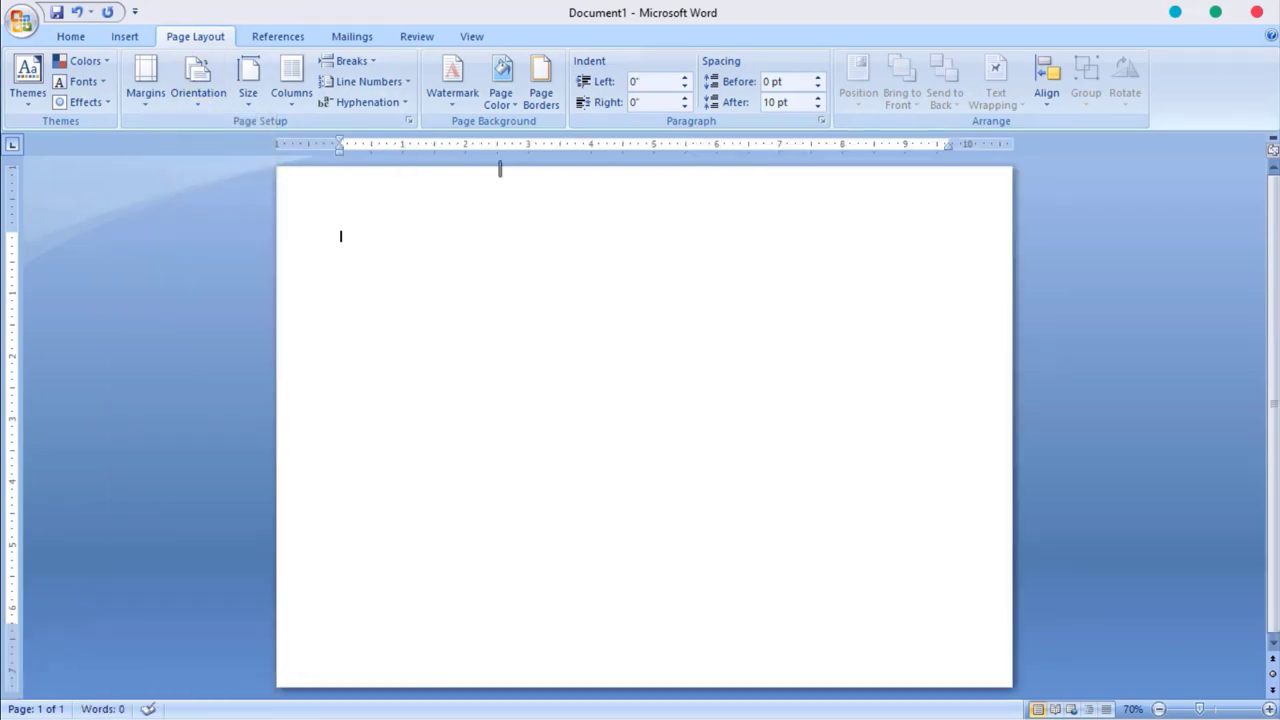
left_click(140, 92)
left_click(176, 201)
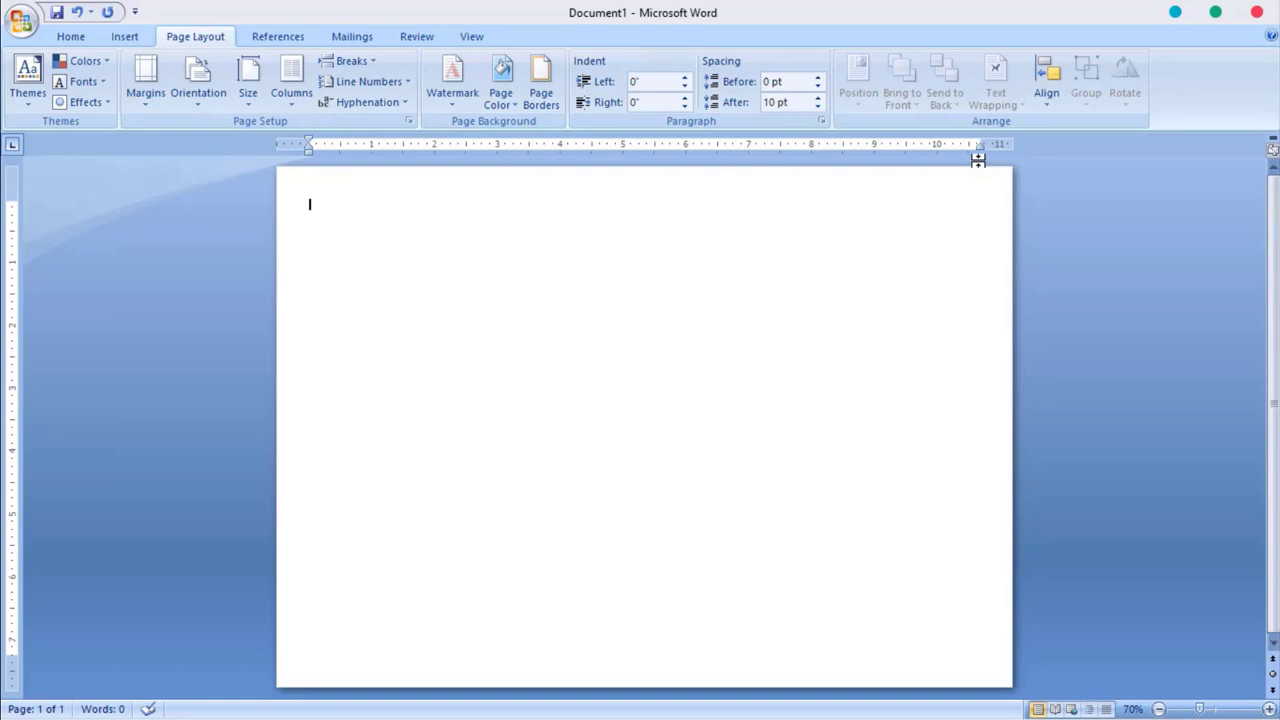
Split the page into three columns and zoom out to 90%
left_click(294, 86)
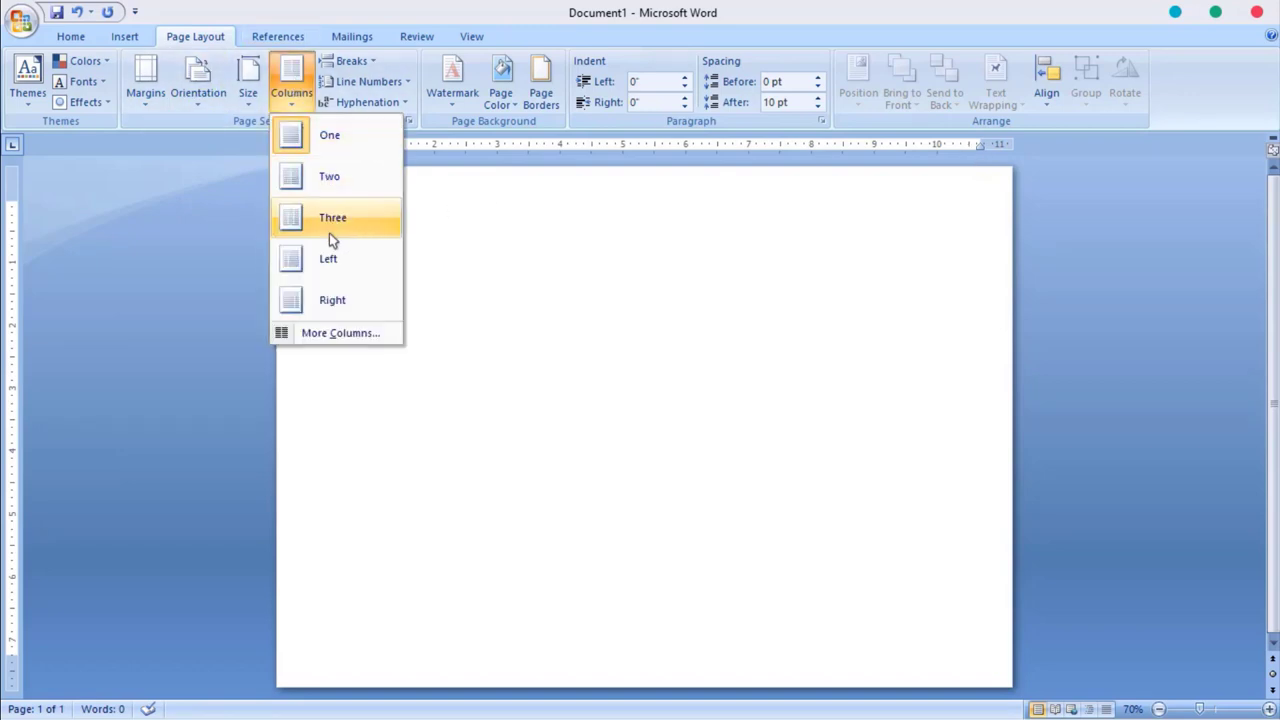
left_click(329, 233)
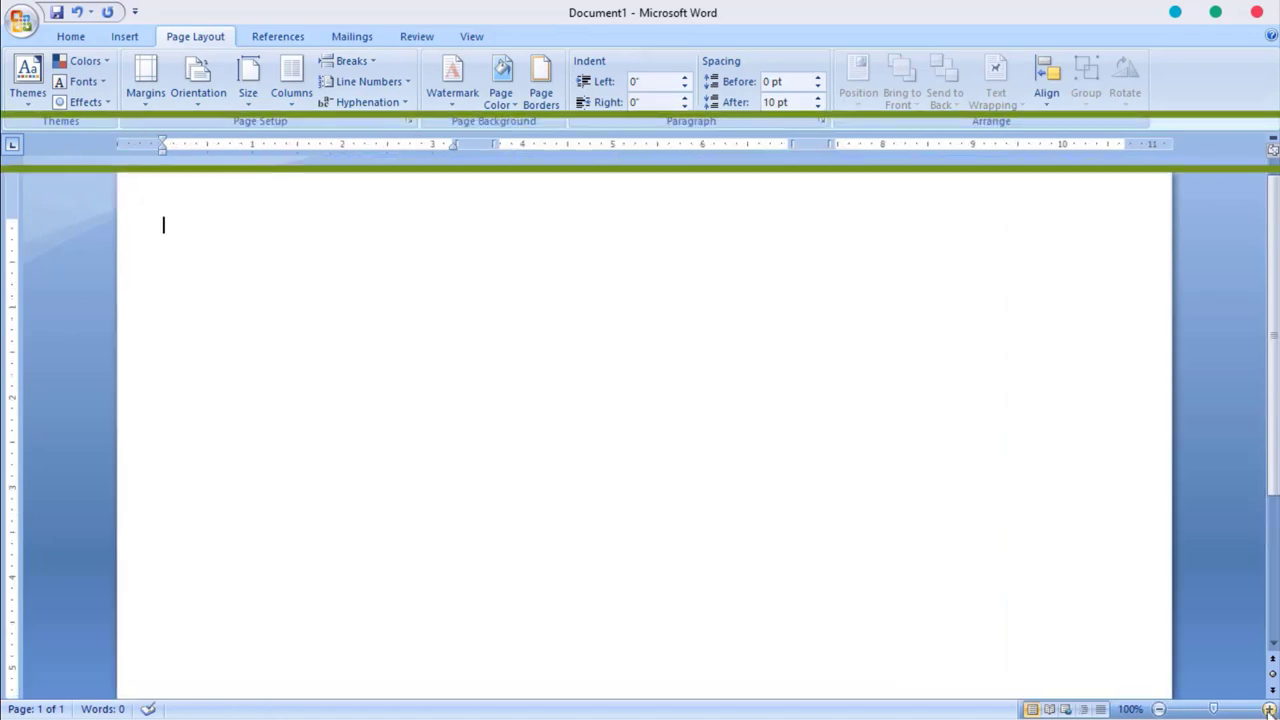
left_click(1160, 709)
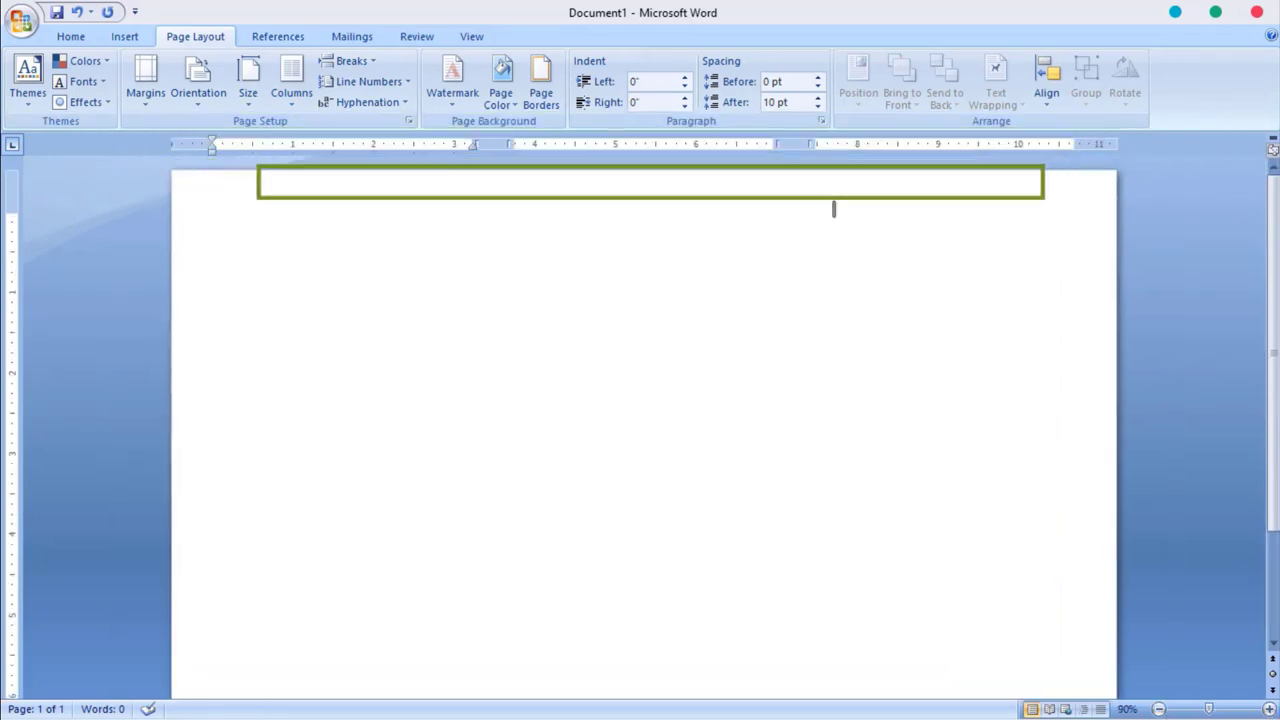
At 80% zoom, type MIZORAM THALAI INKHAWMPUI, VAWI 25-NA and 2021, then select them
left_click(1160, 709)
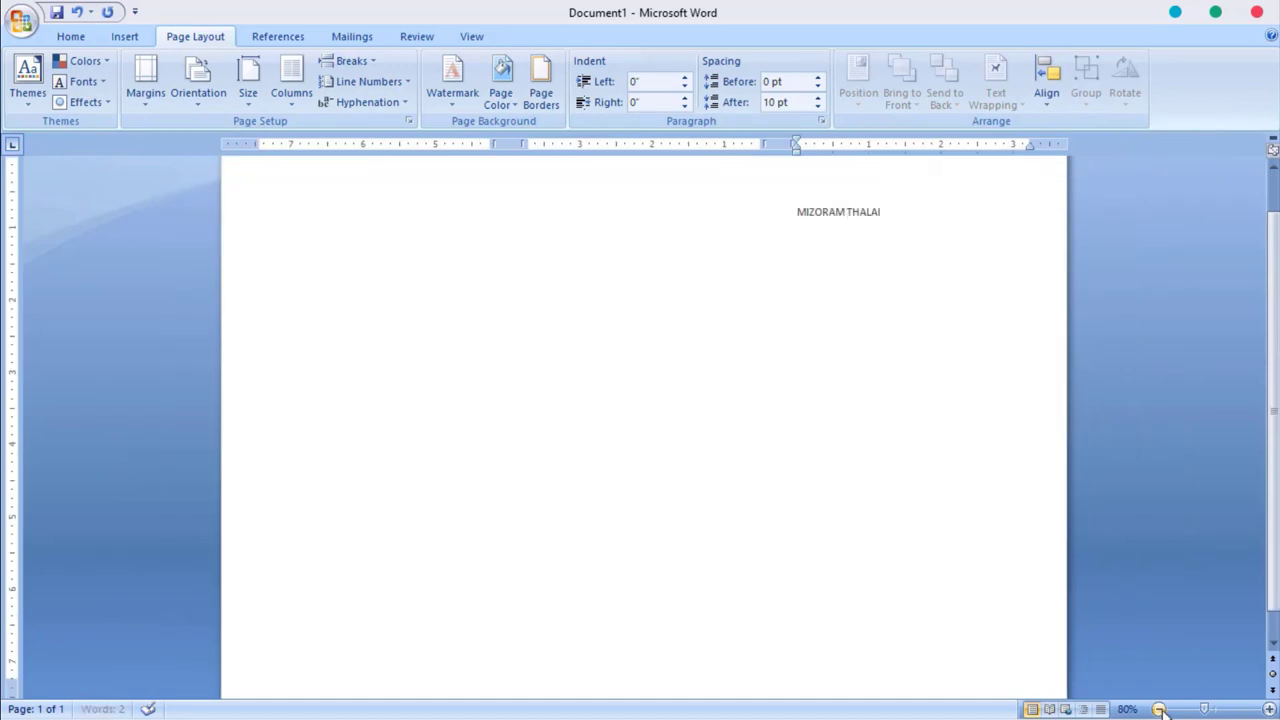
type("INKHAWMPUI ")
type("VAWI")
type(" 25-NA")
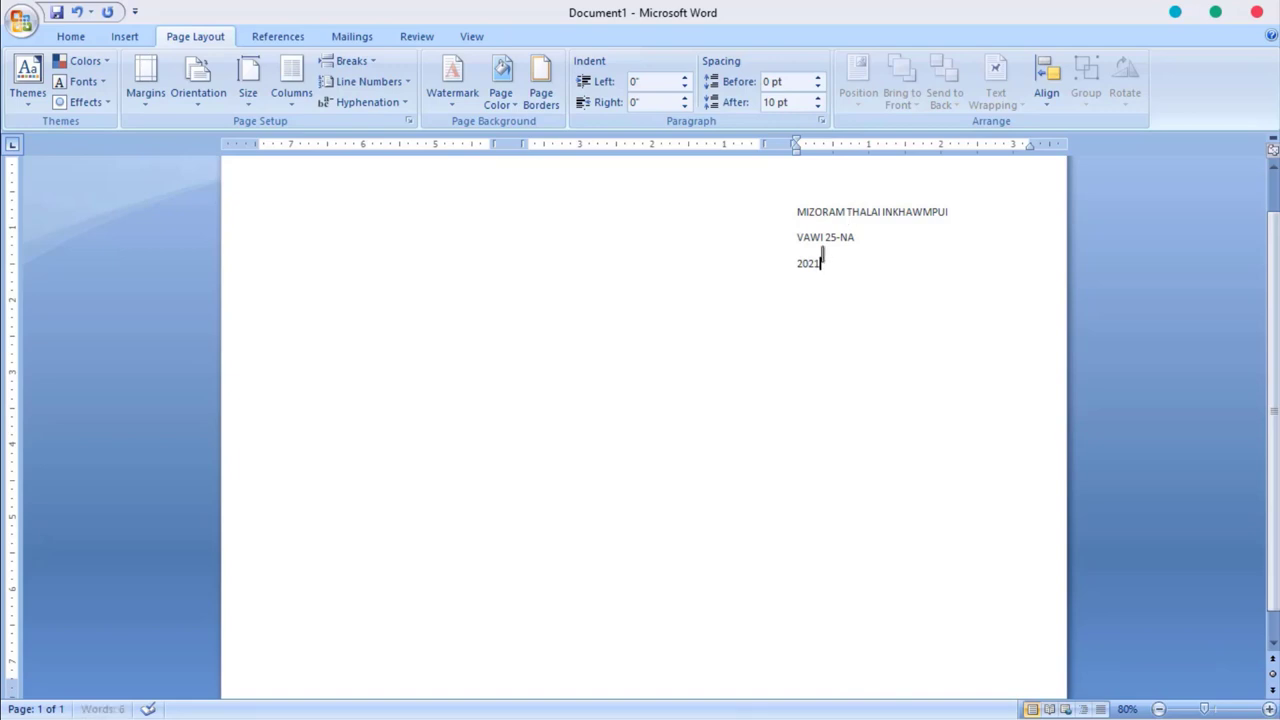
left_click_drag(820, 262, 800, 188)
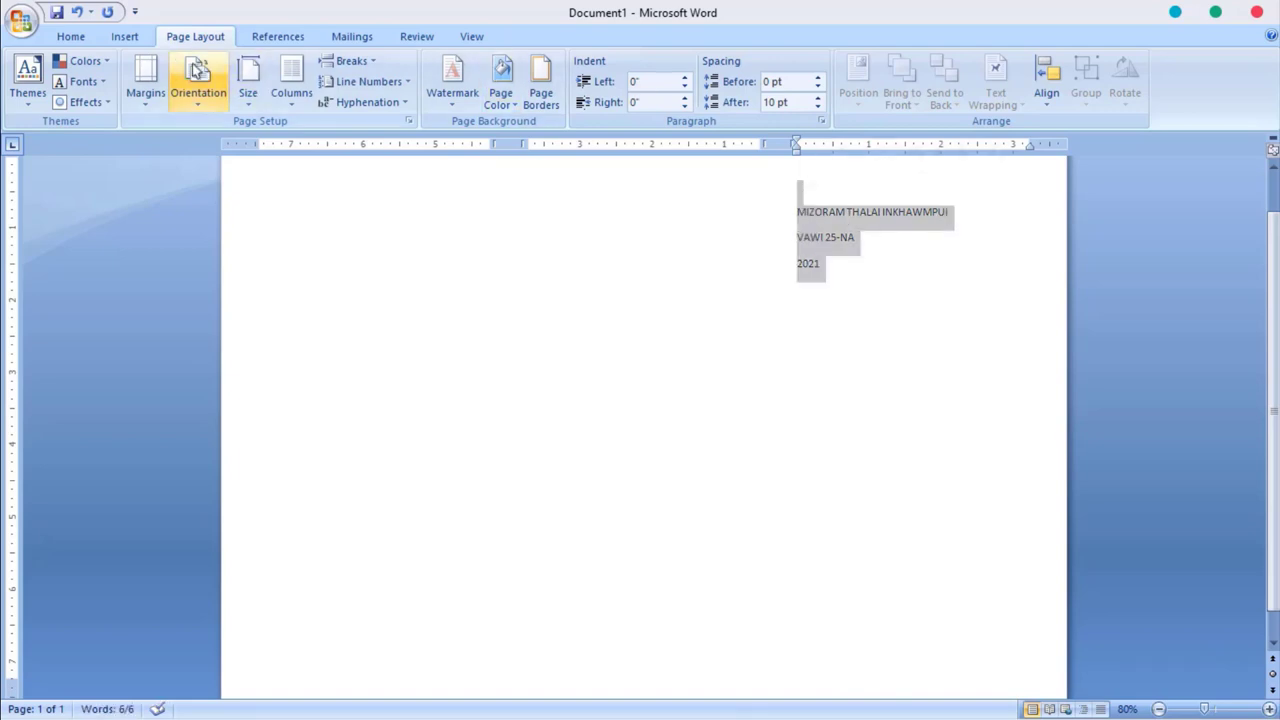
Remove space after paragraphs and centre the cover lines in 16 pt Arial Black
left_click(66, 42)
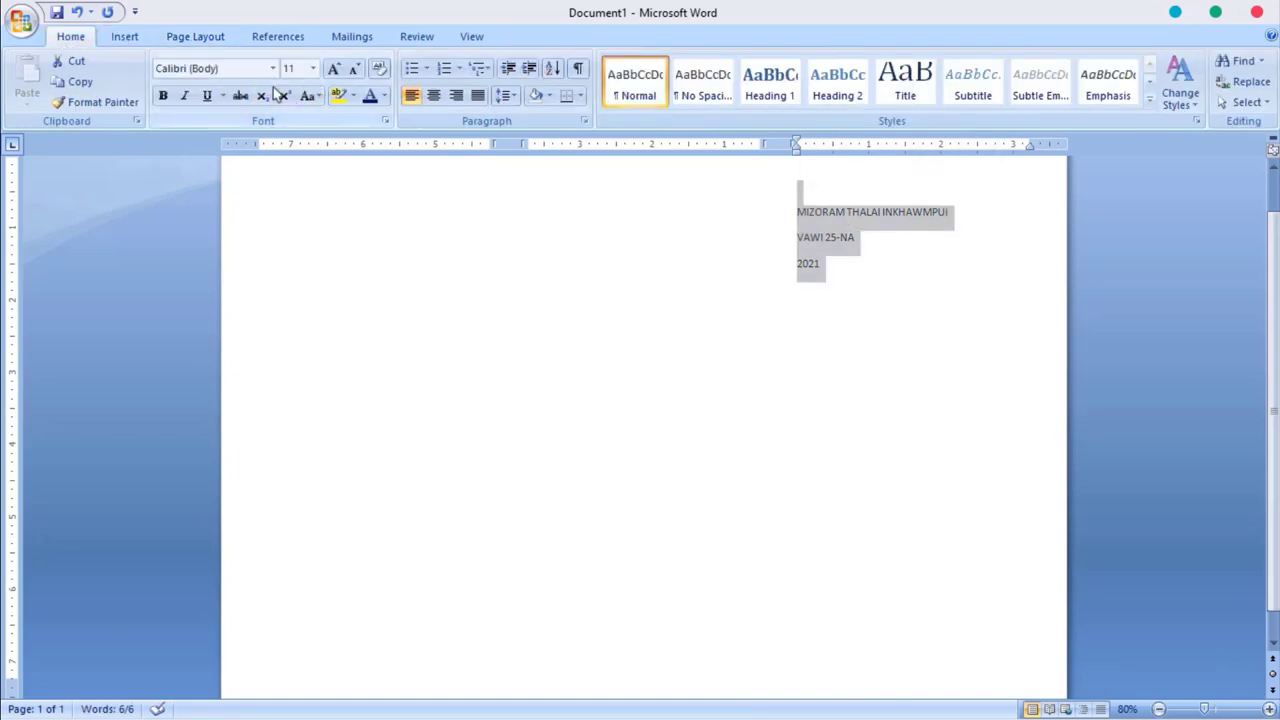
left_click(515, 96)
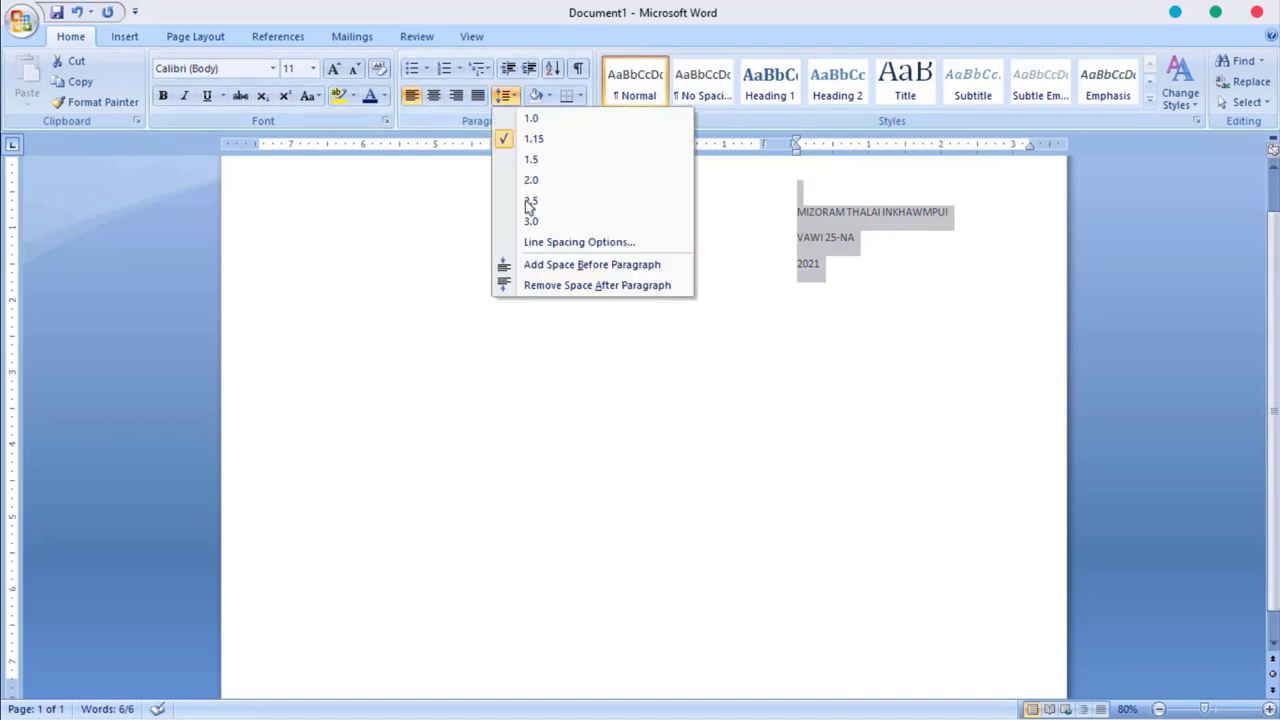
left_click(532, 286)
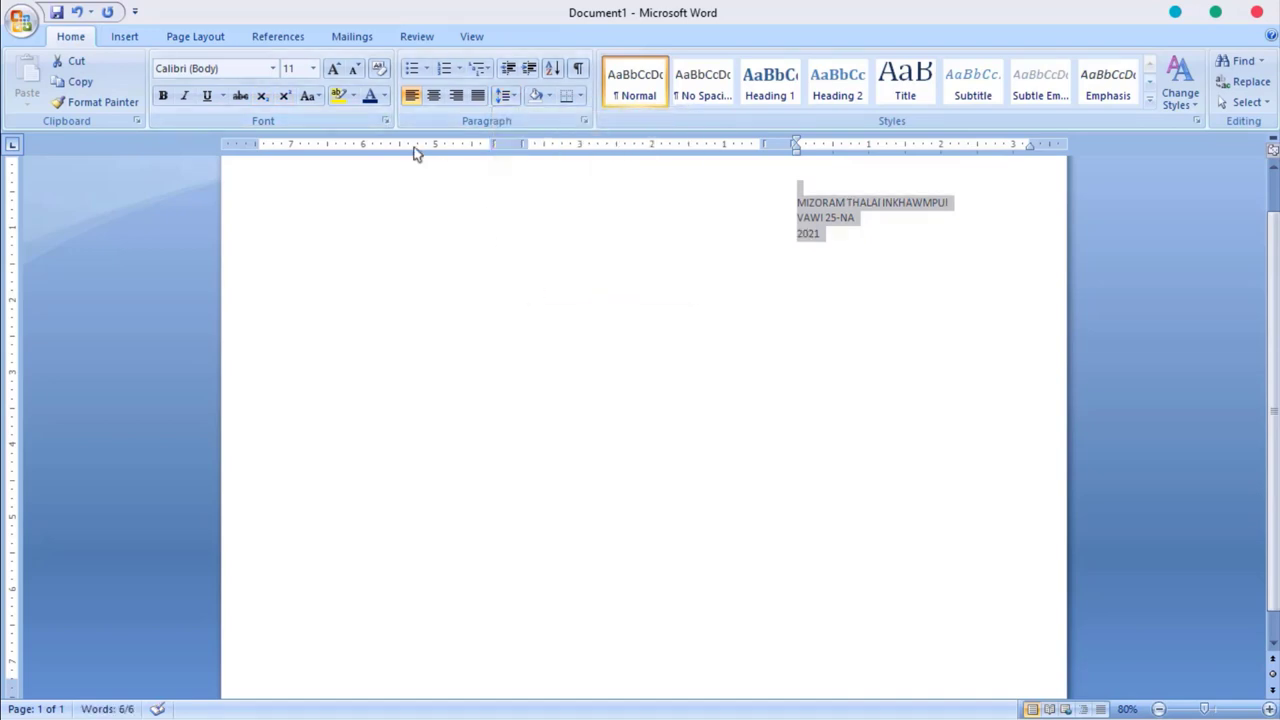
left_click(433, 96)
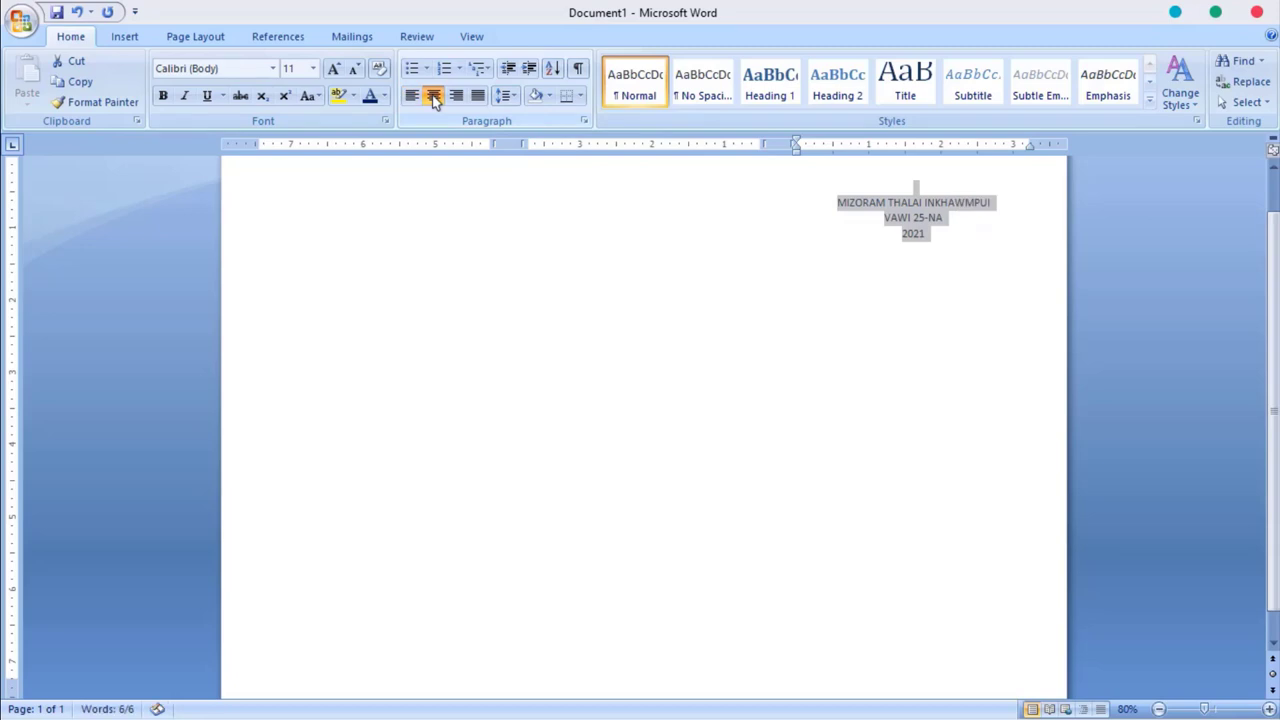
left_click(334, 70)
left_click(334, 70)
left_click(334, 70)
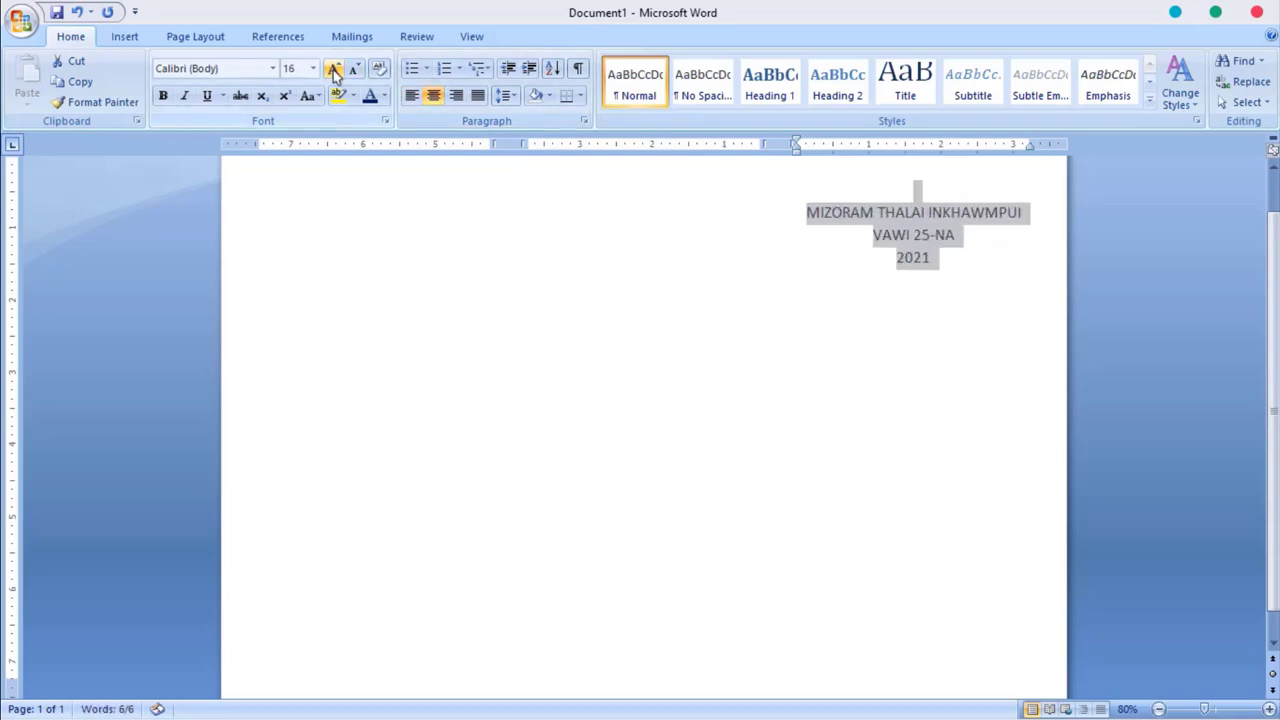
left_click(273, 69)
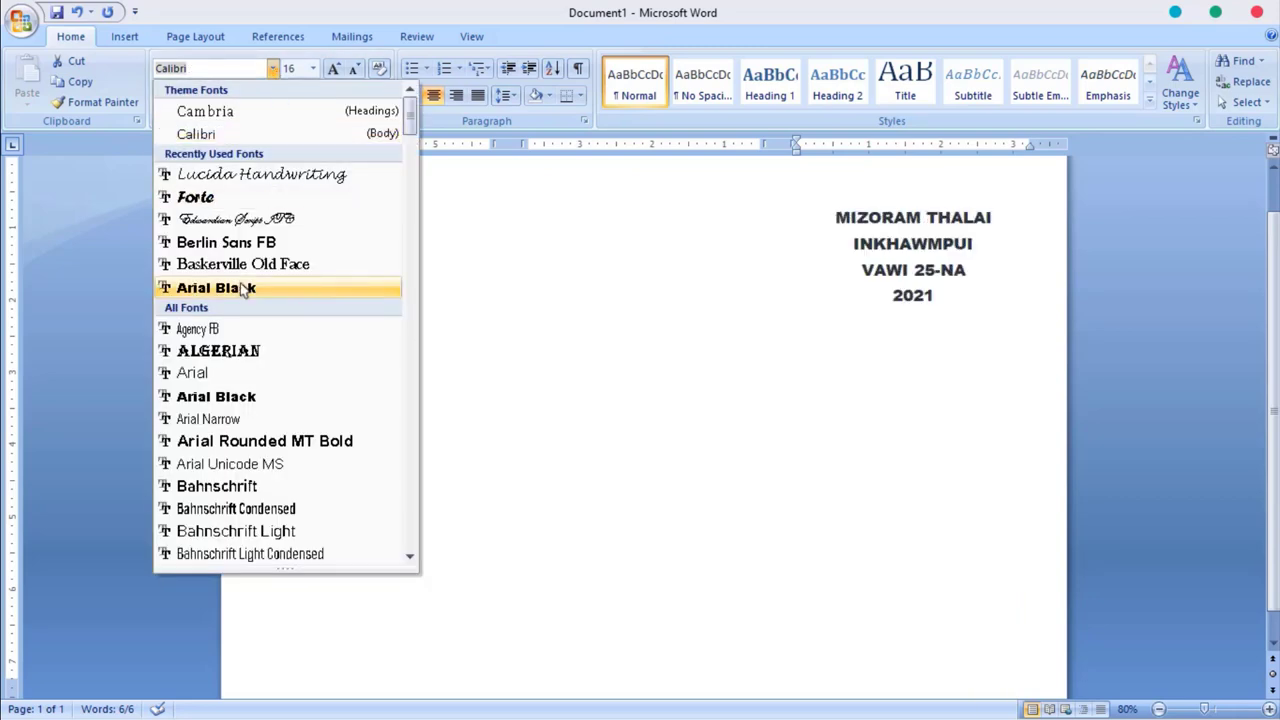
left_click(243, 288)
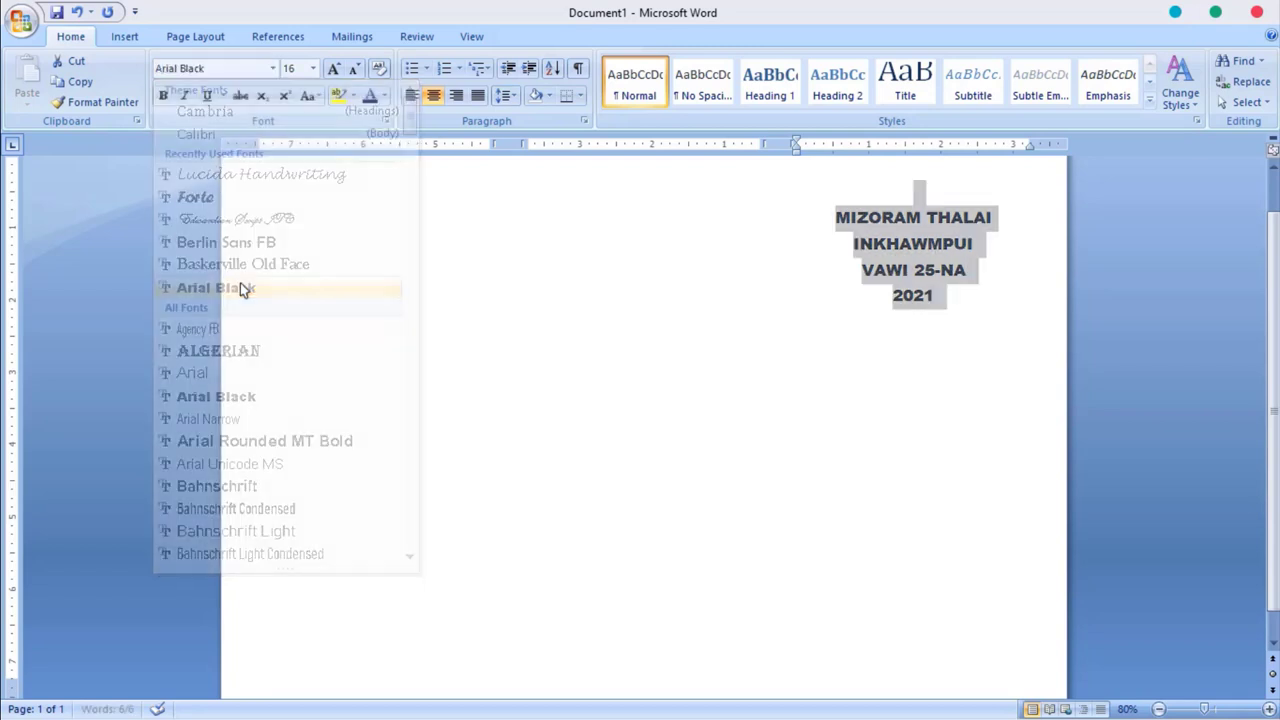
left_click(931, 272)
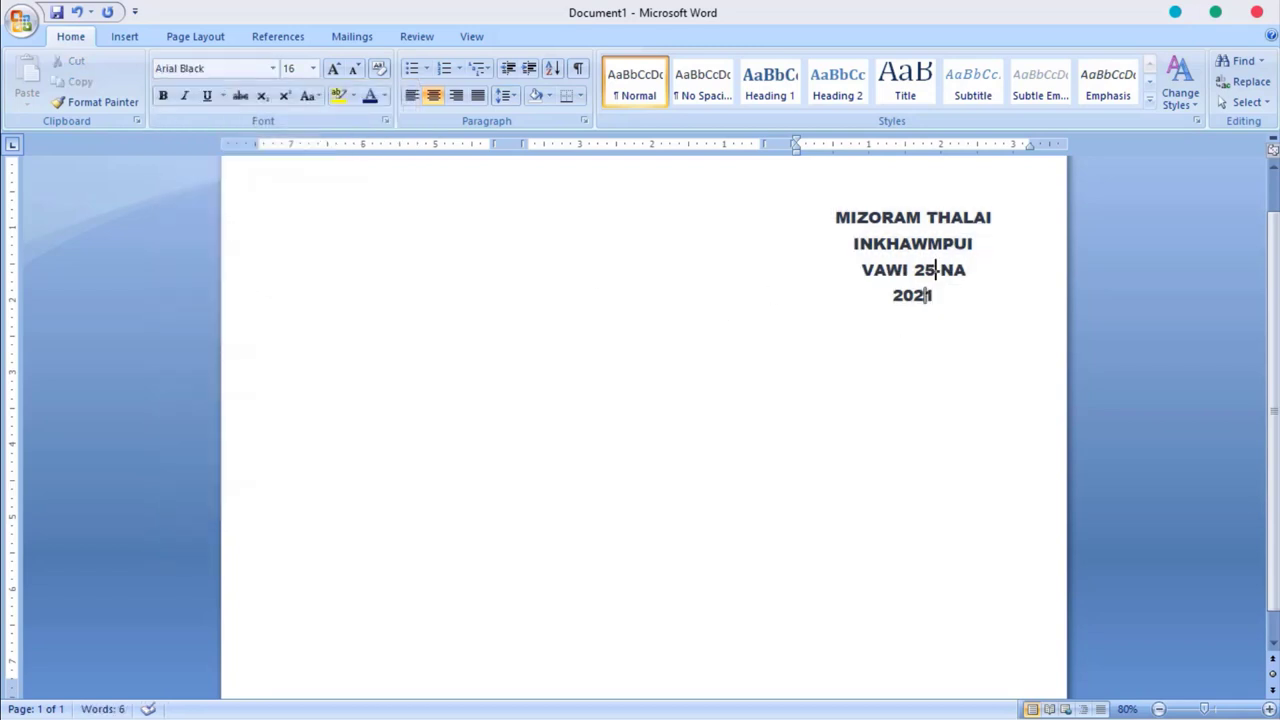
Reselect the cover lines and set their line spacing to 1.0
left_click_drag(937, 296, 836, 214)
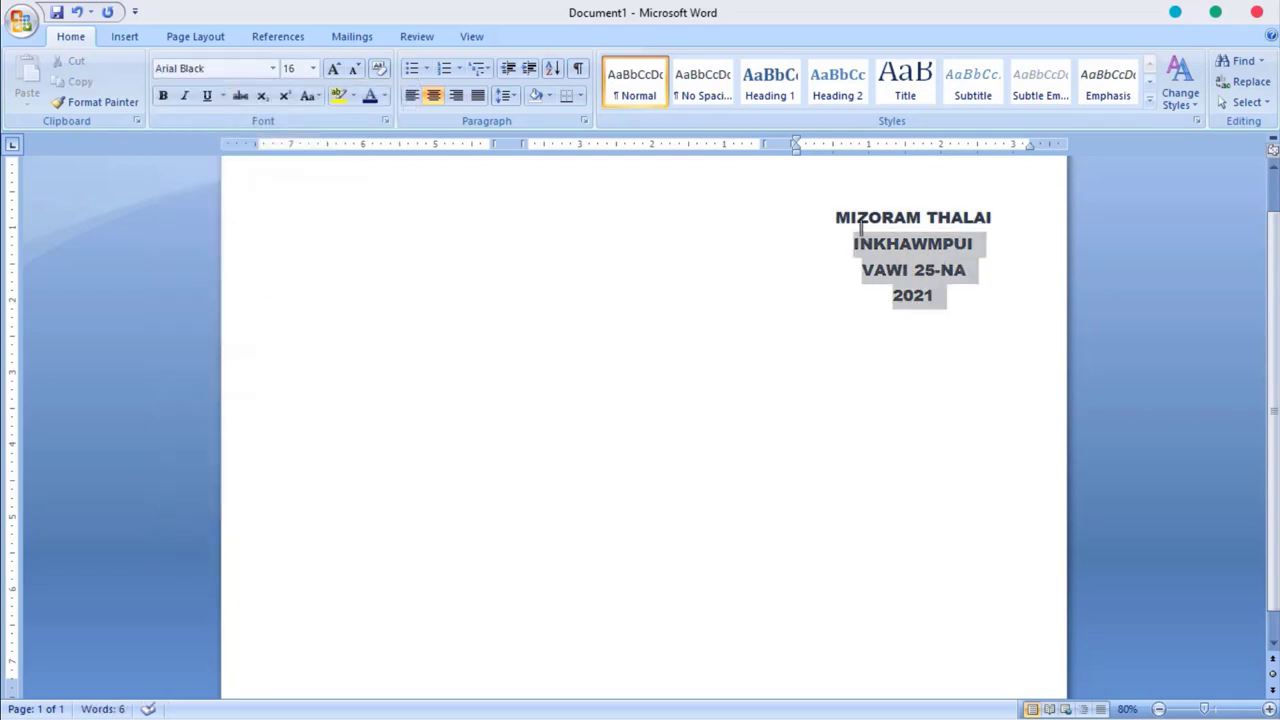
left_click(510, 96)
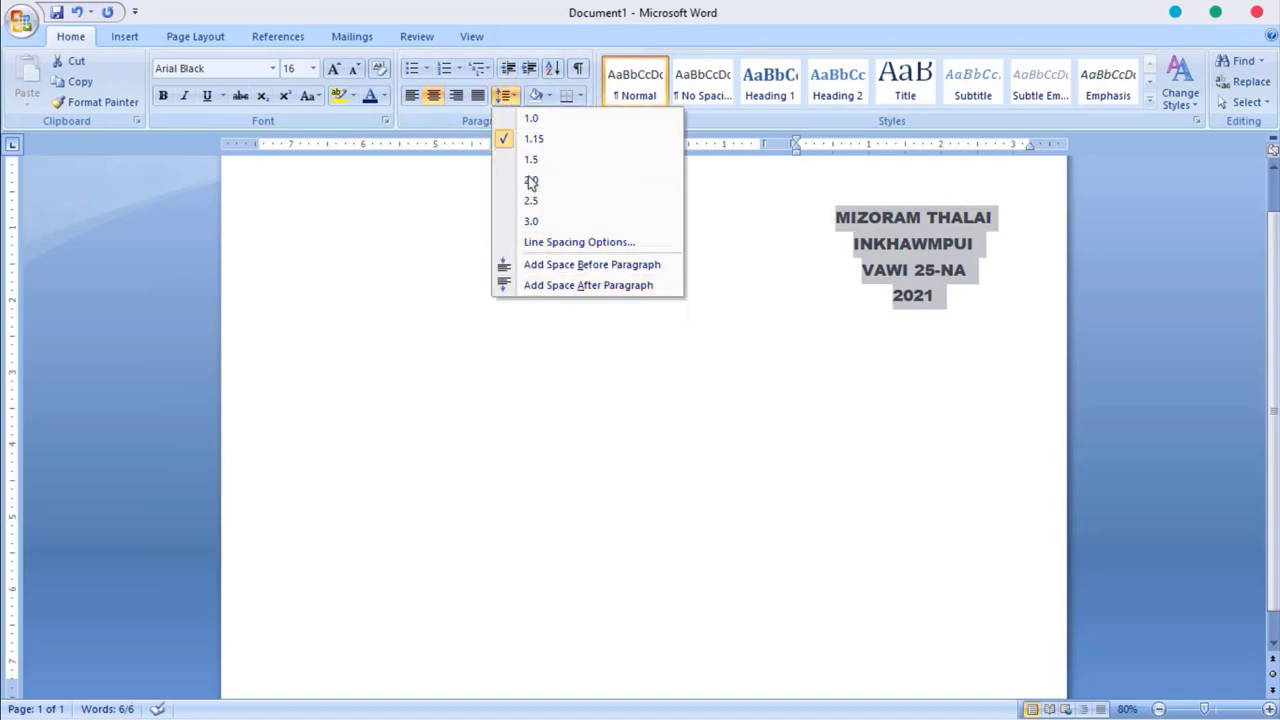
left_click(527, 120)
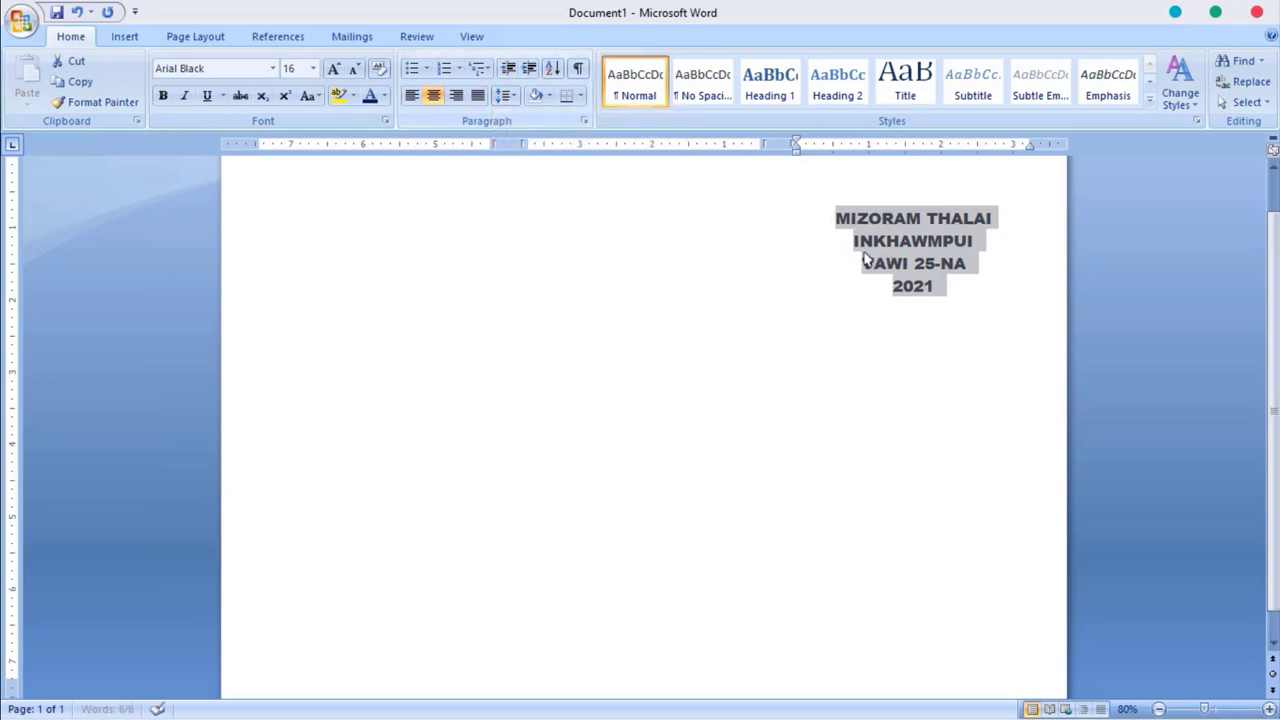
left_click(936, 265)
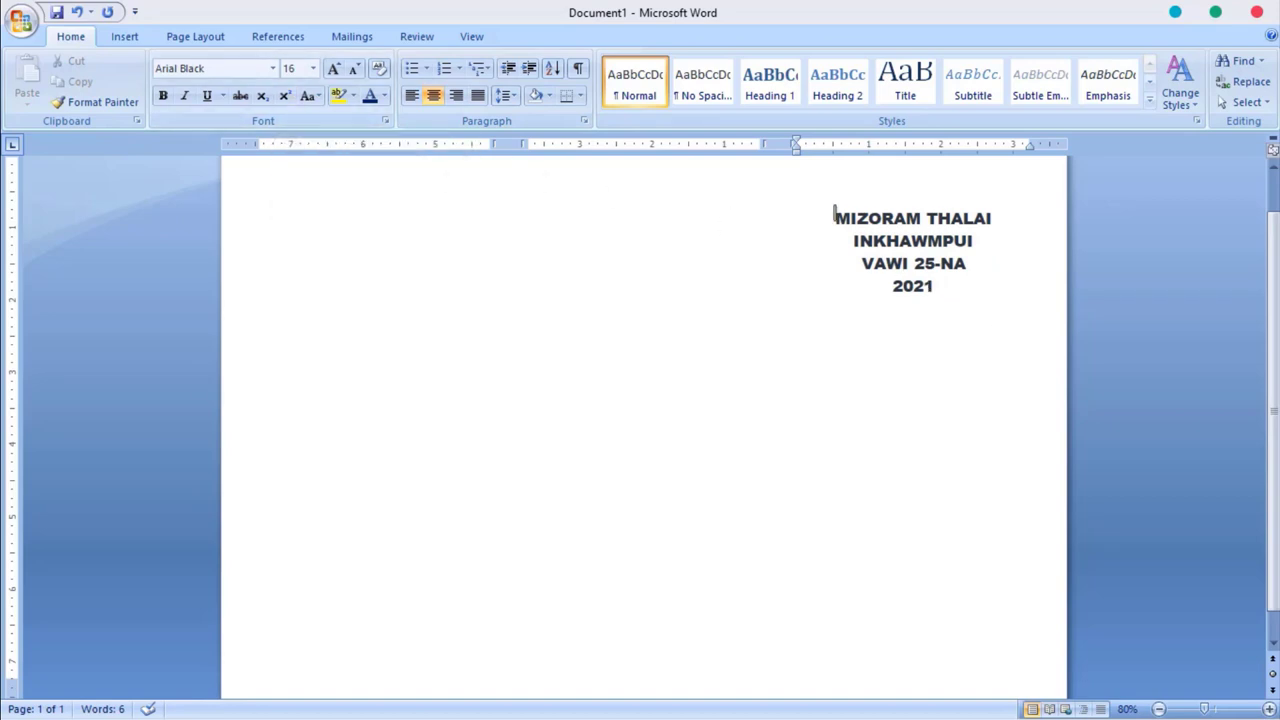
left_click(120, 36)
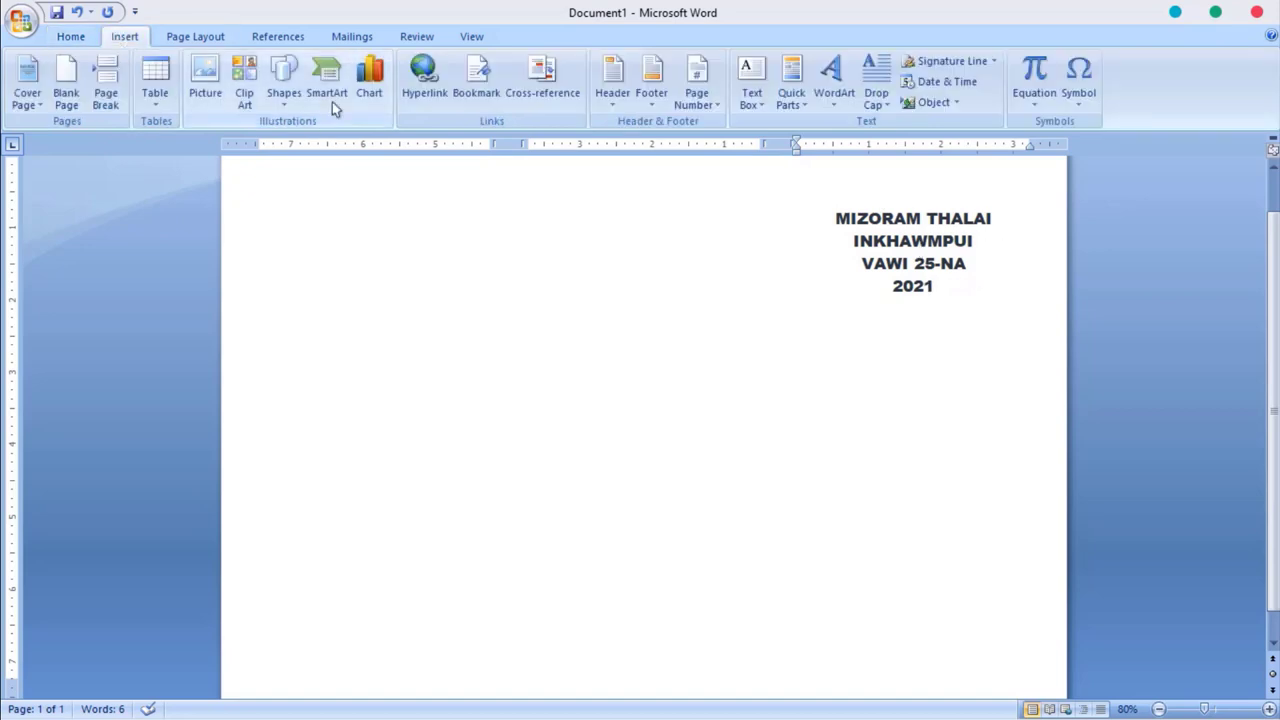
left_click(833, 90)
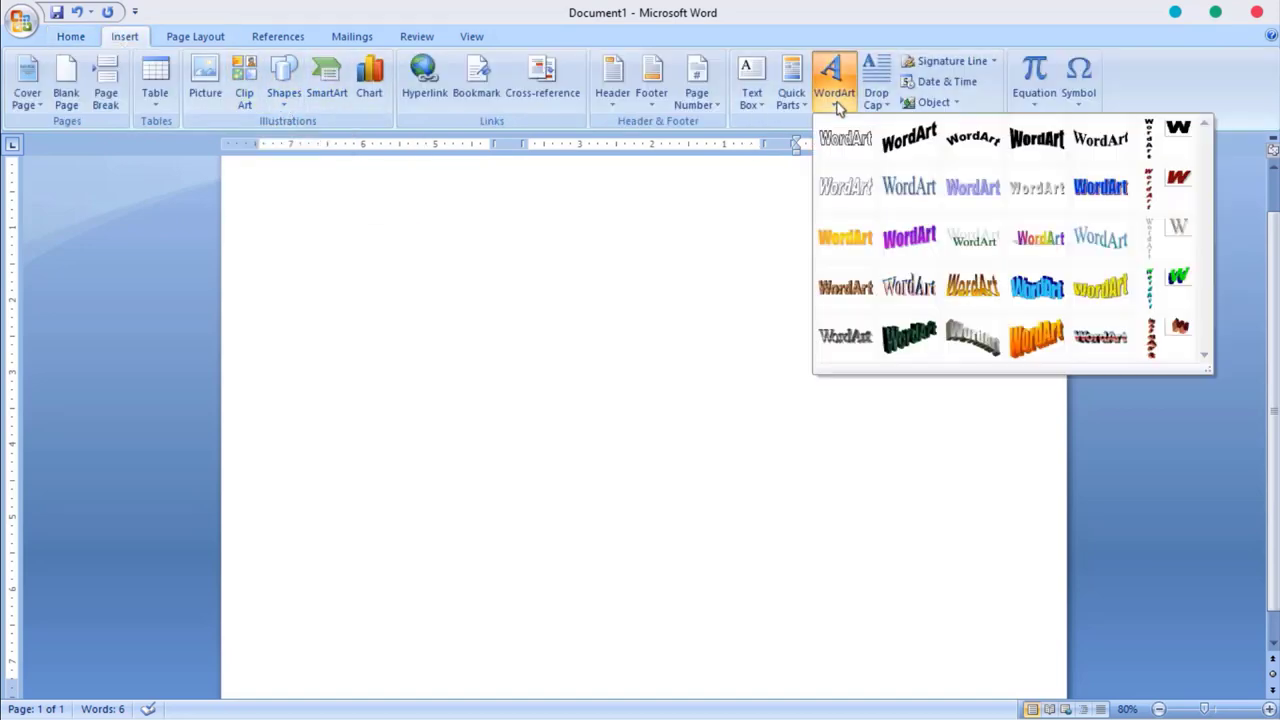
left_click(965, 148)
type("MI")
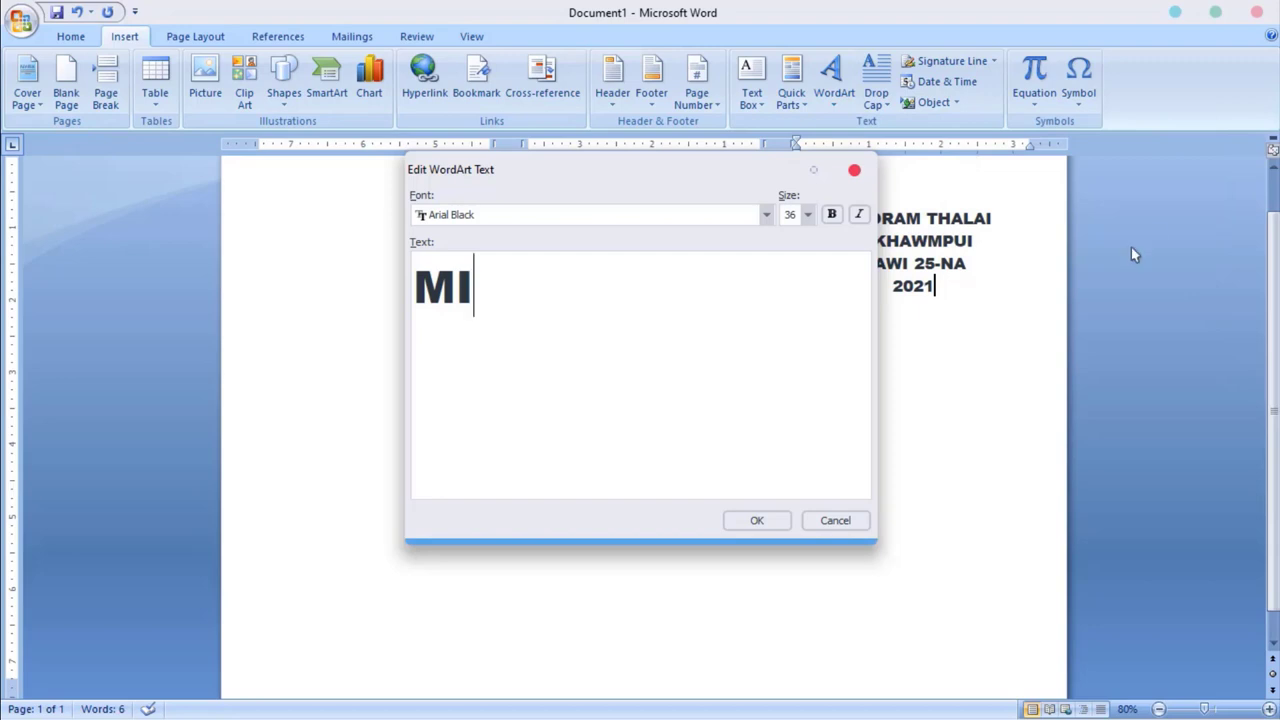
type("ZORAM THALAI")
key("Return")
type("IN")
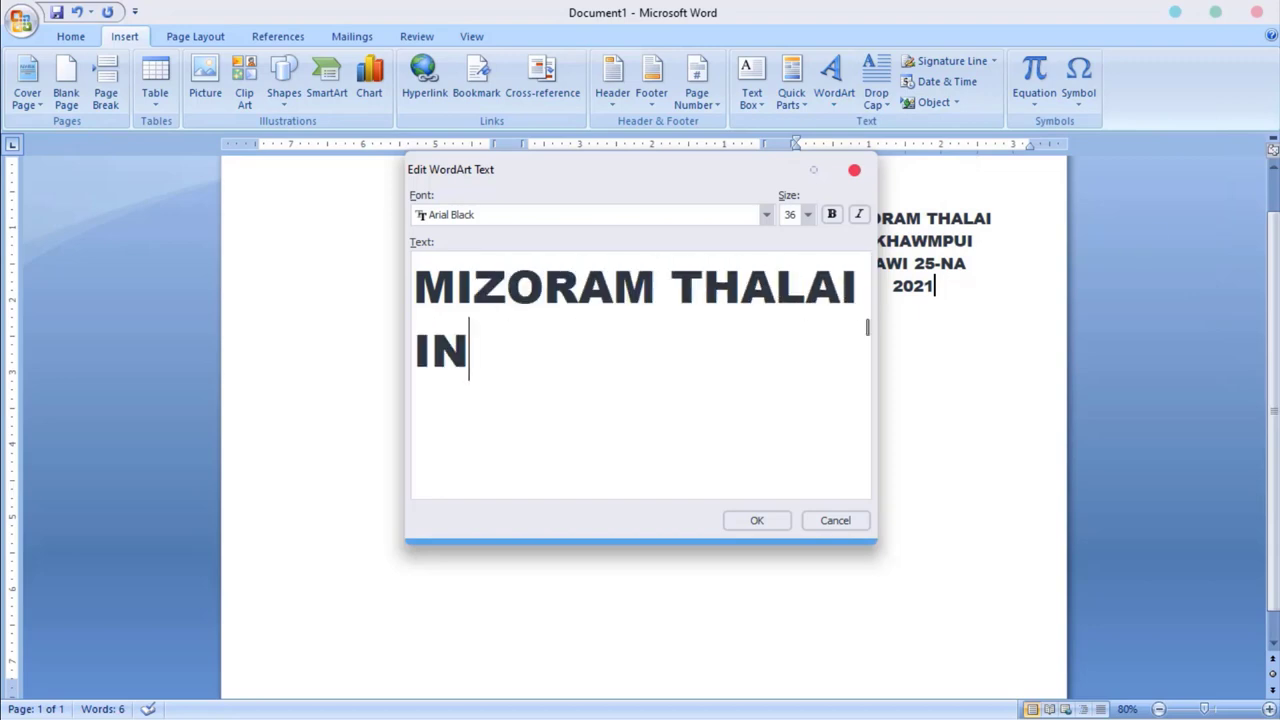
type("KHAWMPUI")
key("Return")
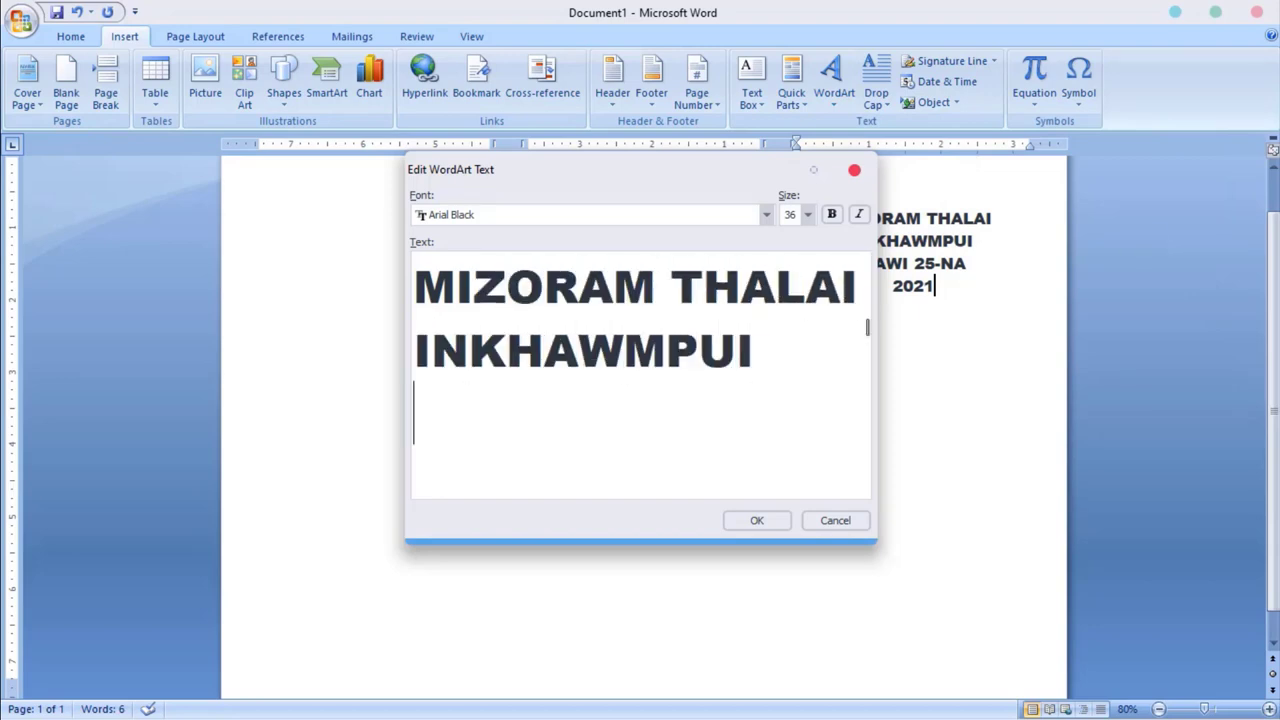
left_click(757, 520)
left_click(1045, 102)
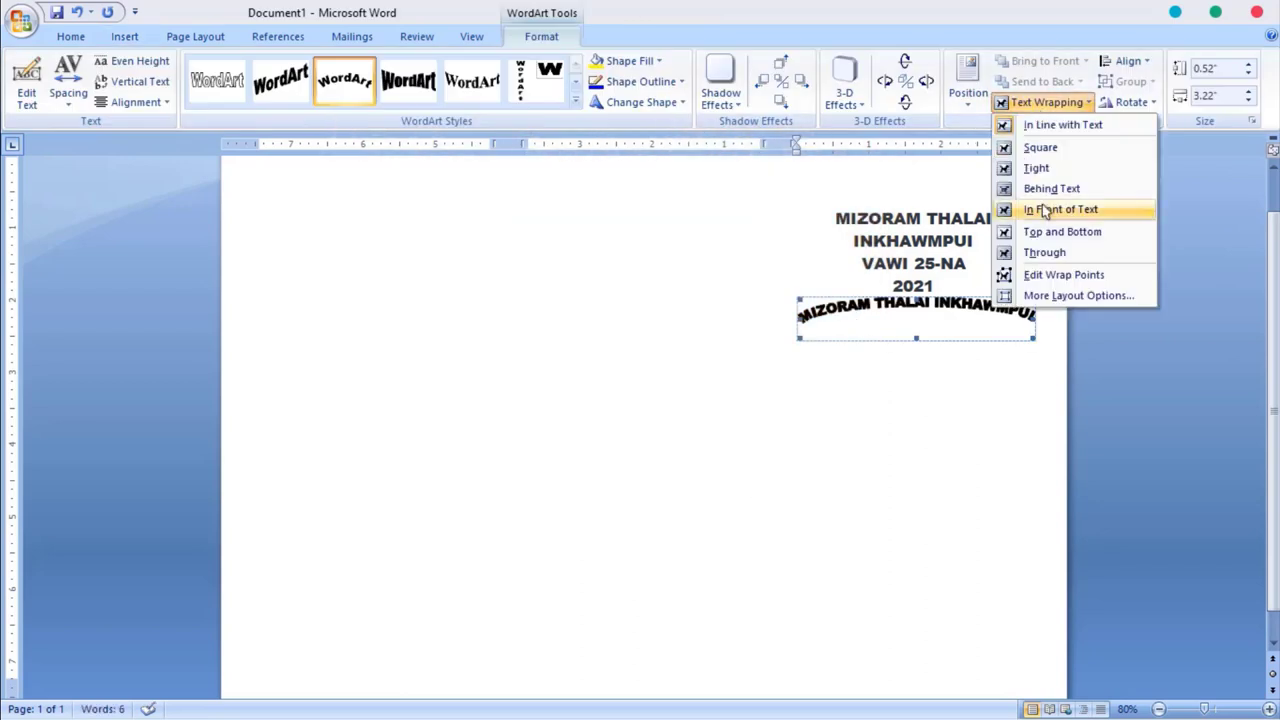
left_click(1040, 209)
left_click_drag(911, 335, 720, 262)
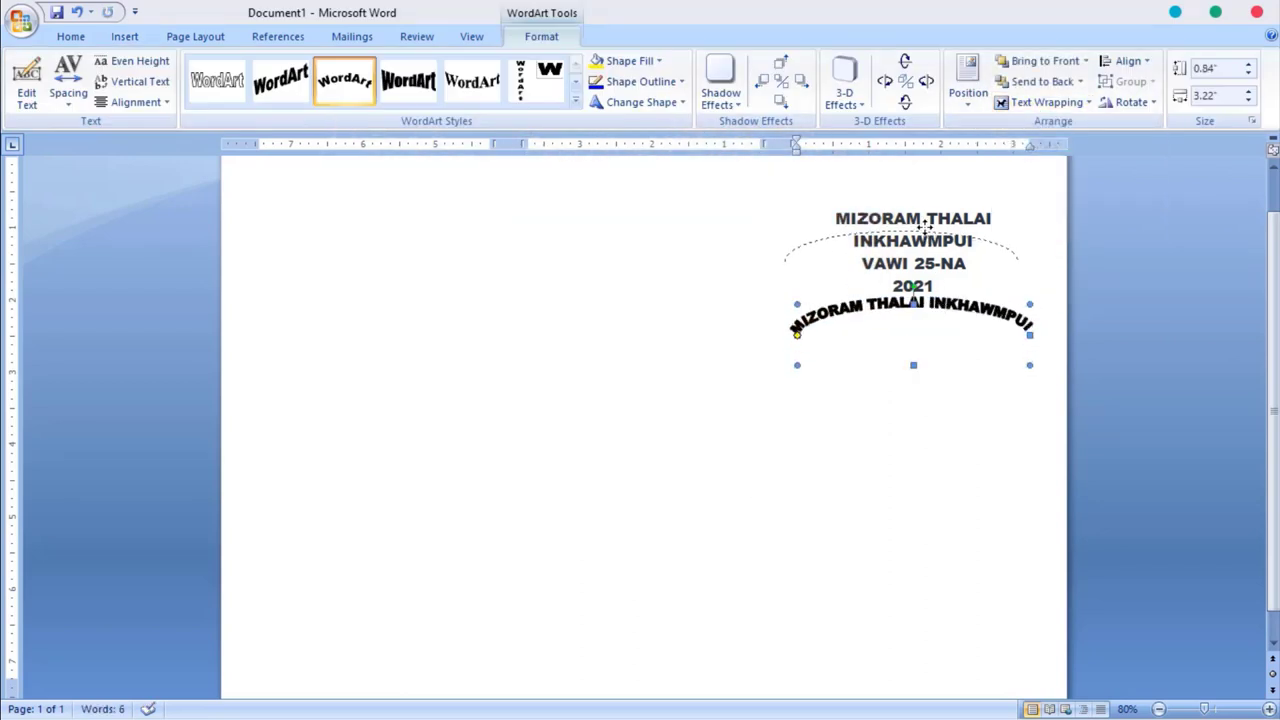
left_click(834, 215)
key("Return")
key("Return")
left_click(765, 263)
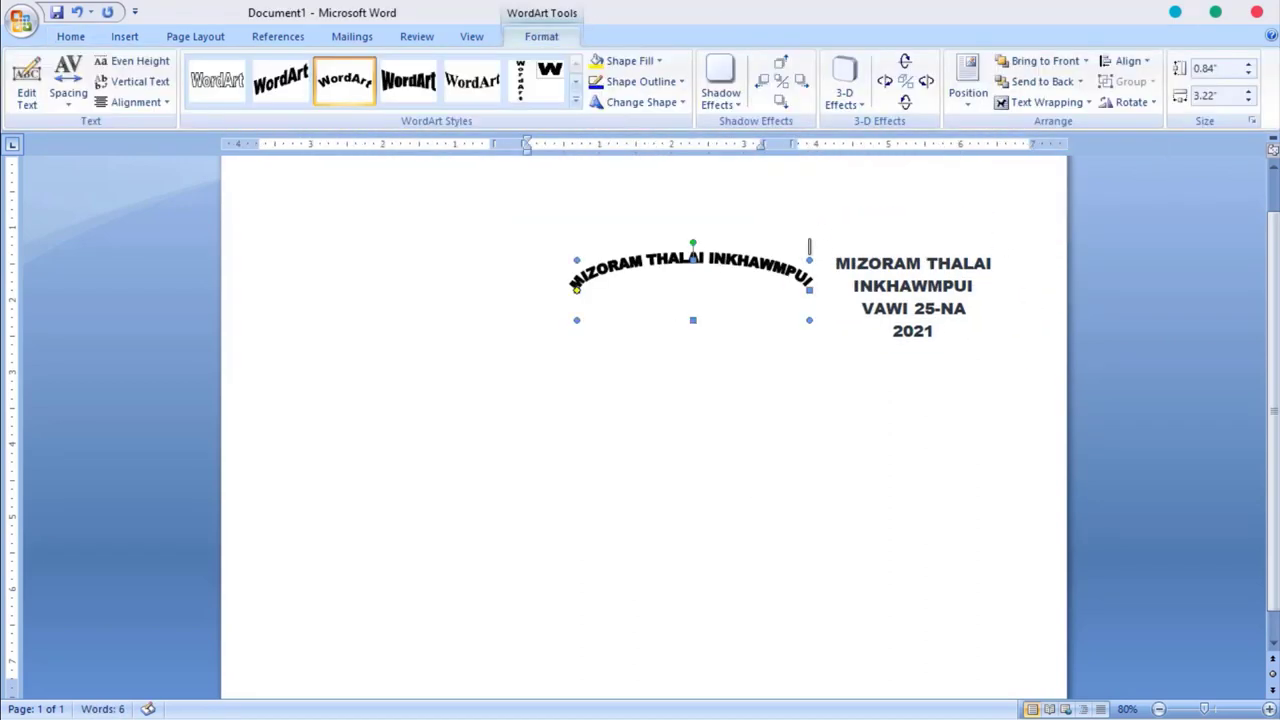
left_click_drag(772, 268, 983, 200)
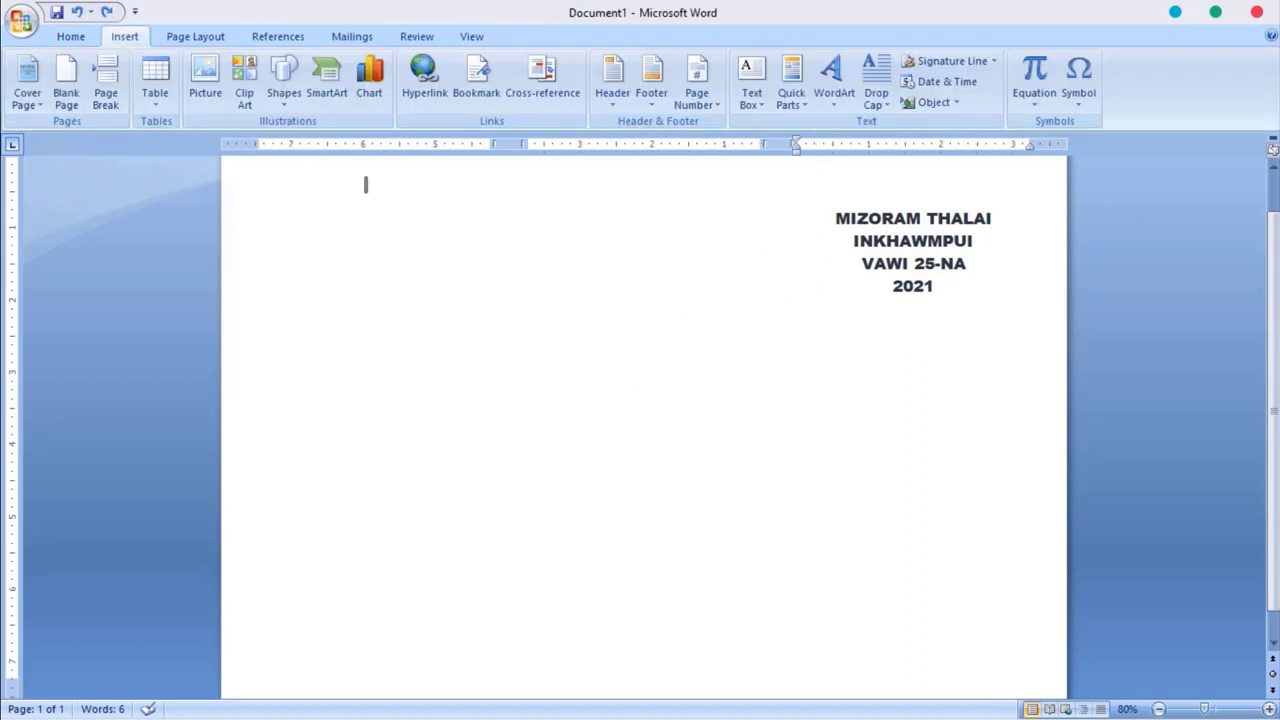
Insert the 'my logo' image from drive D: into the cover
left_click(201, 104)
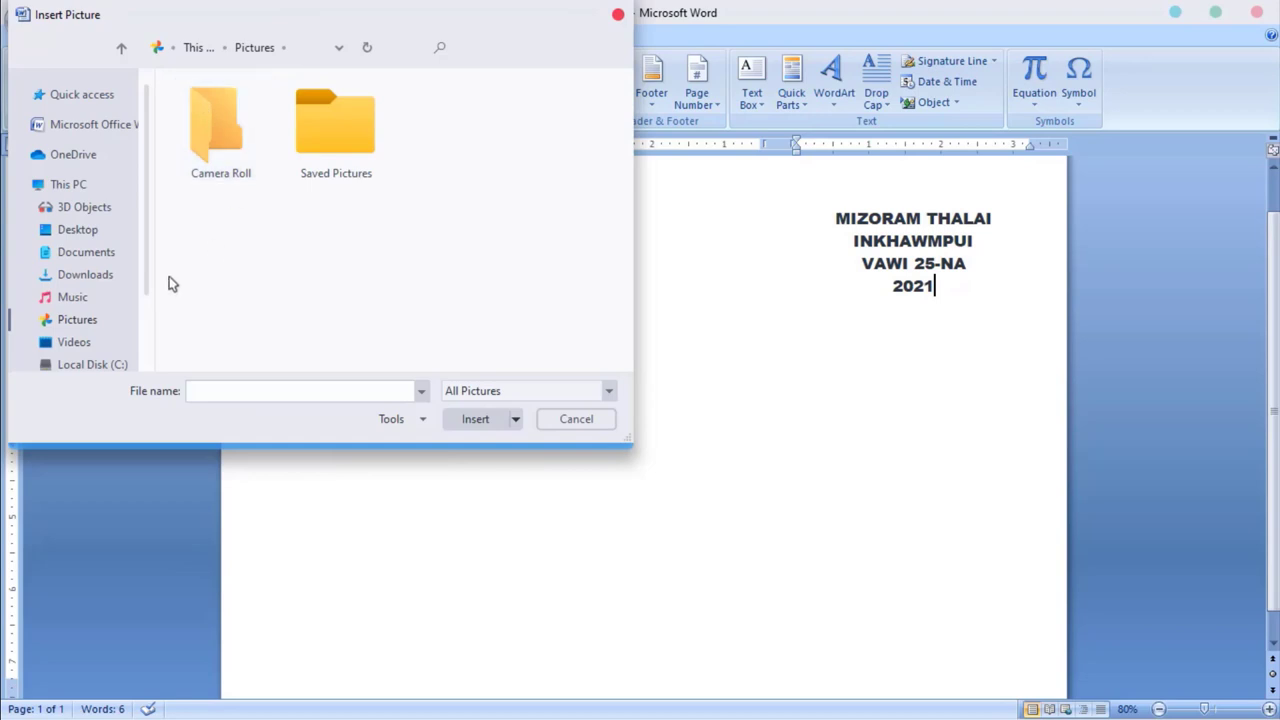
scroll(100, 345, "down", 2)
left_click(91, 290)
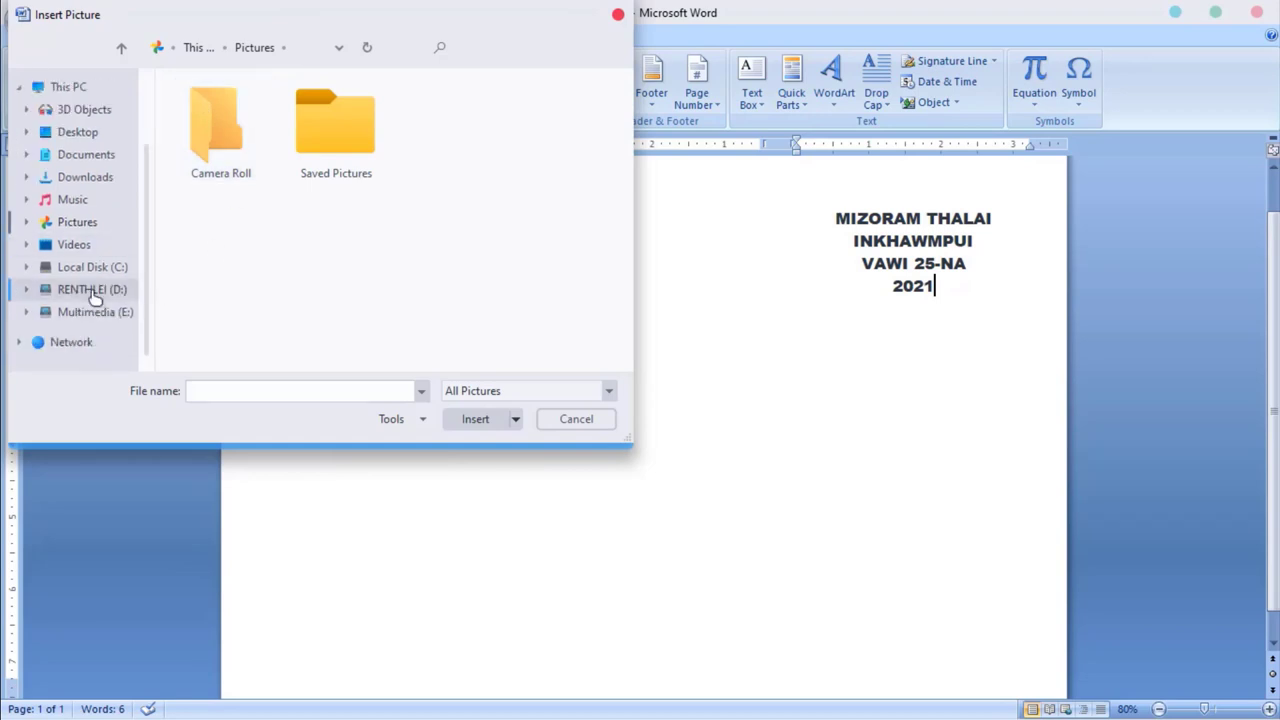
double_click(442, 168)
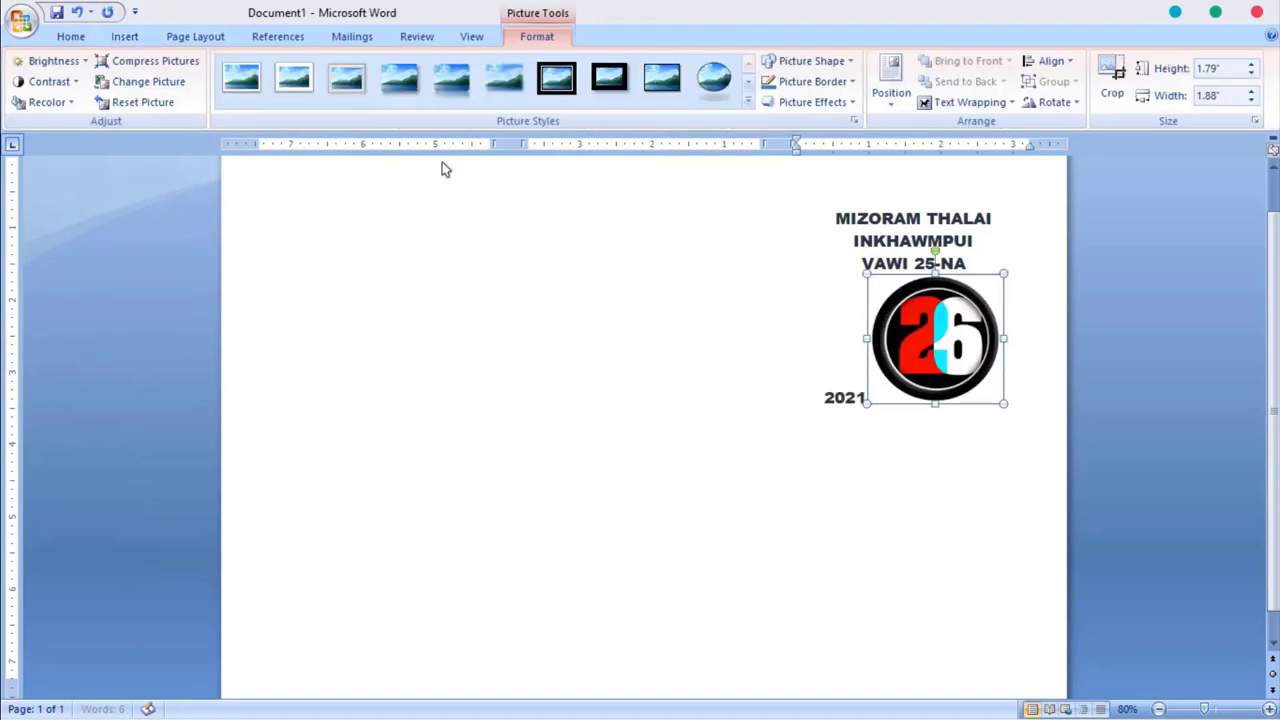
Wrap the logo Top and Bottom, shrink it to about 1.1", and place it below INKHAWMPUI
left_click(994, 106)
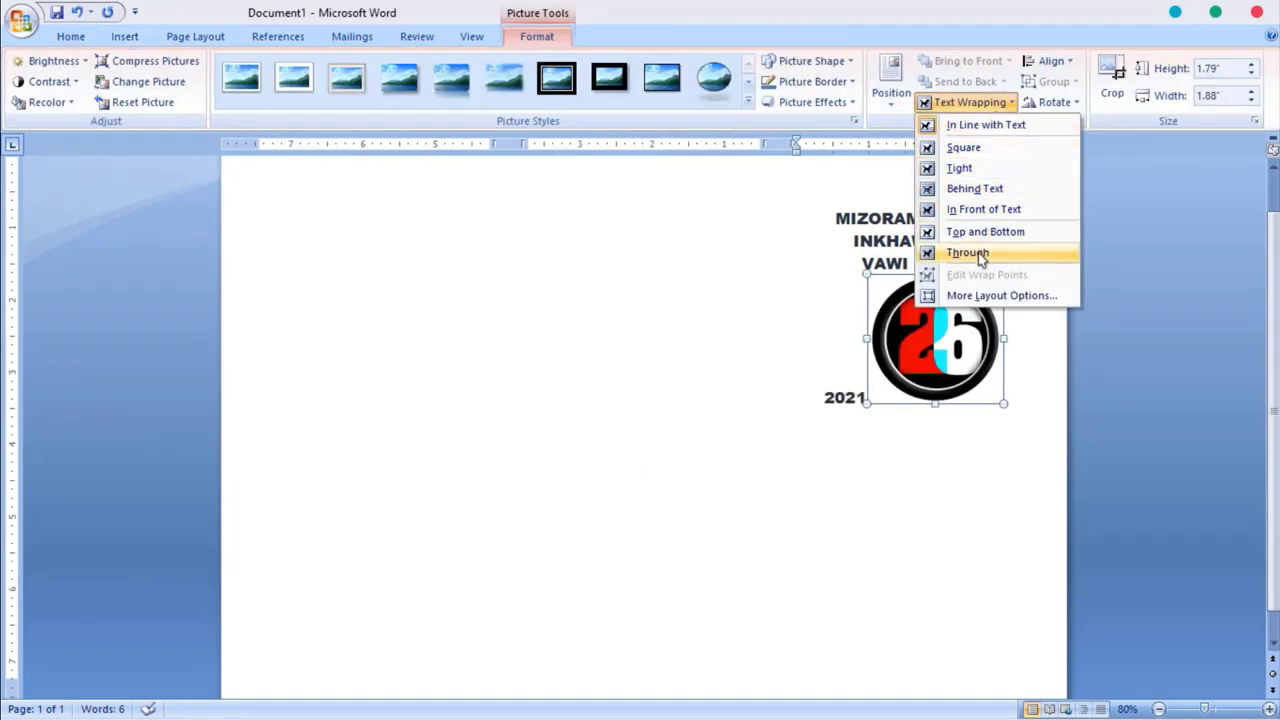
left_click(974, 232)
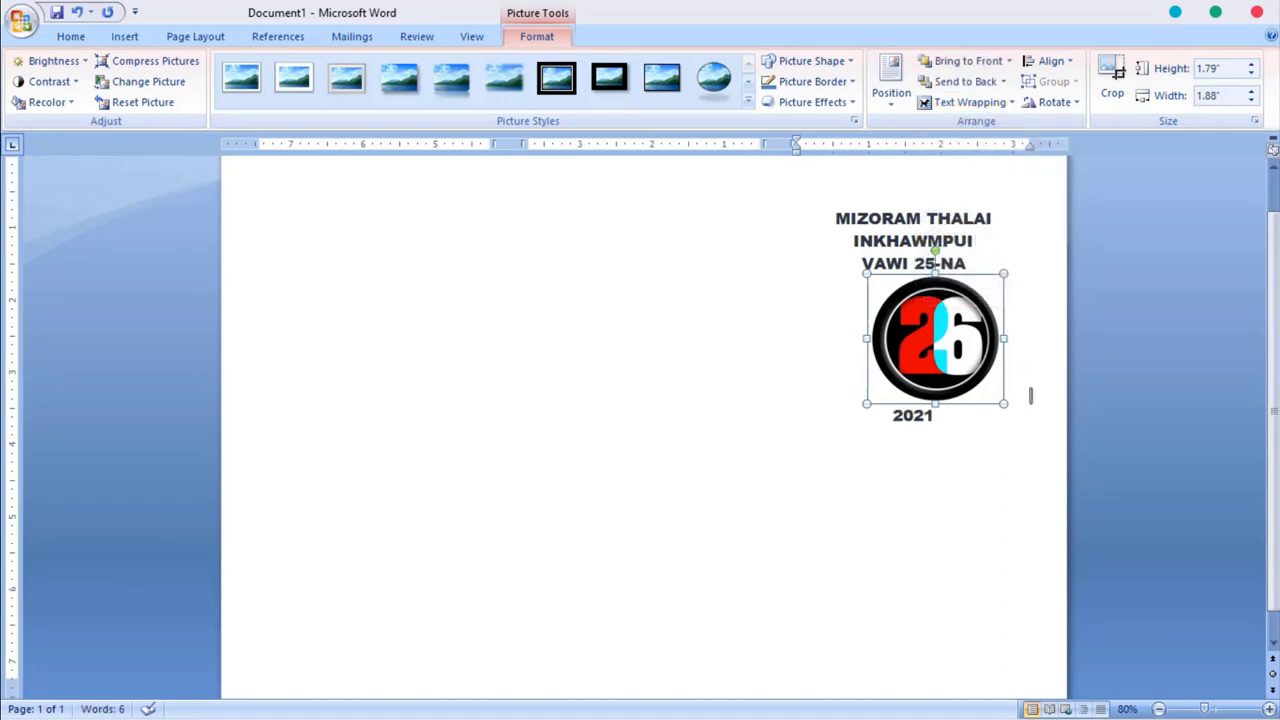
left_click_drag(1003, 404, 952, 344)
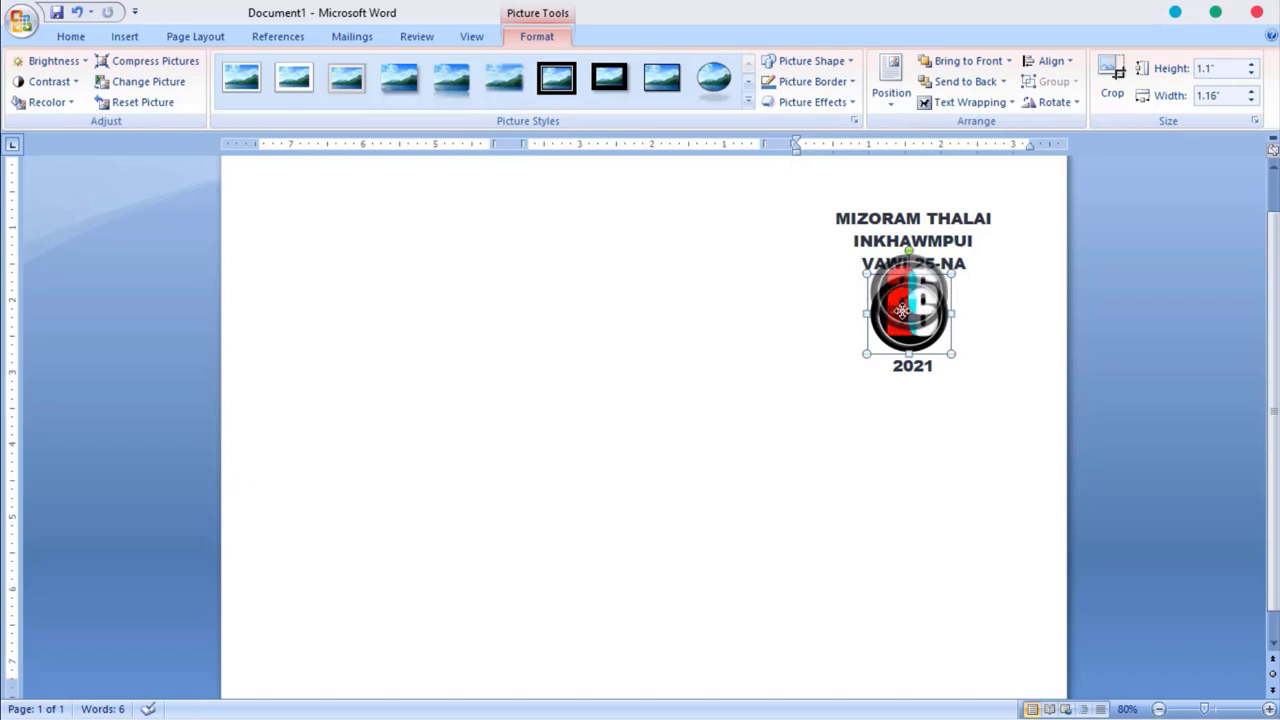
mouse_move(902, 333)
left_mouse_down()
mouse_move(902, 309)
mouse_move(902, 326)
left_mouse_up()
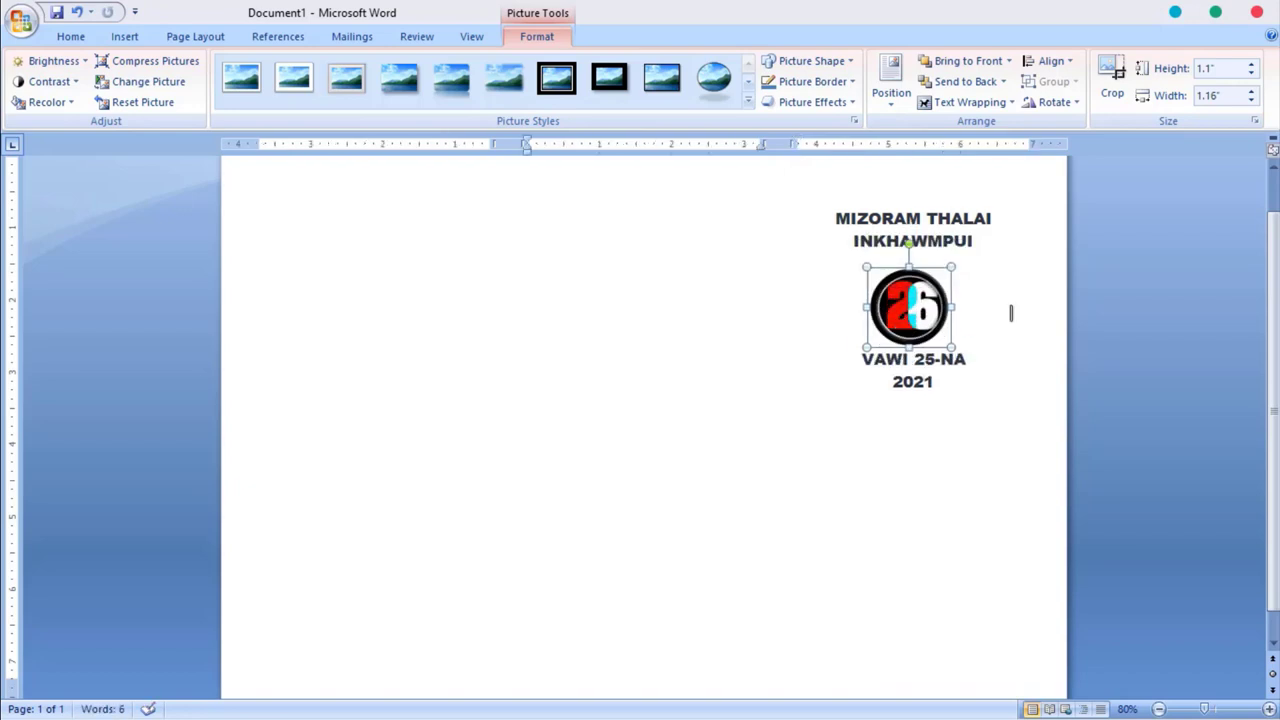
key("Left")
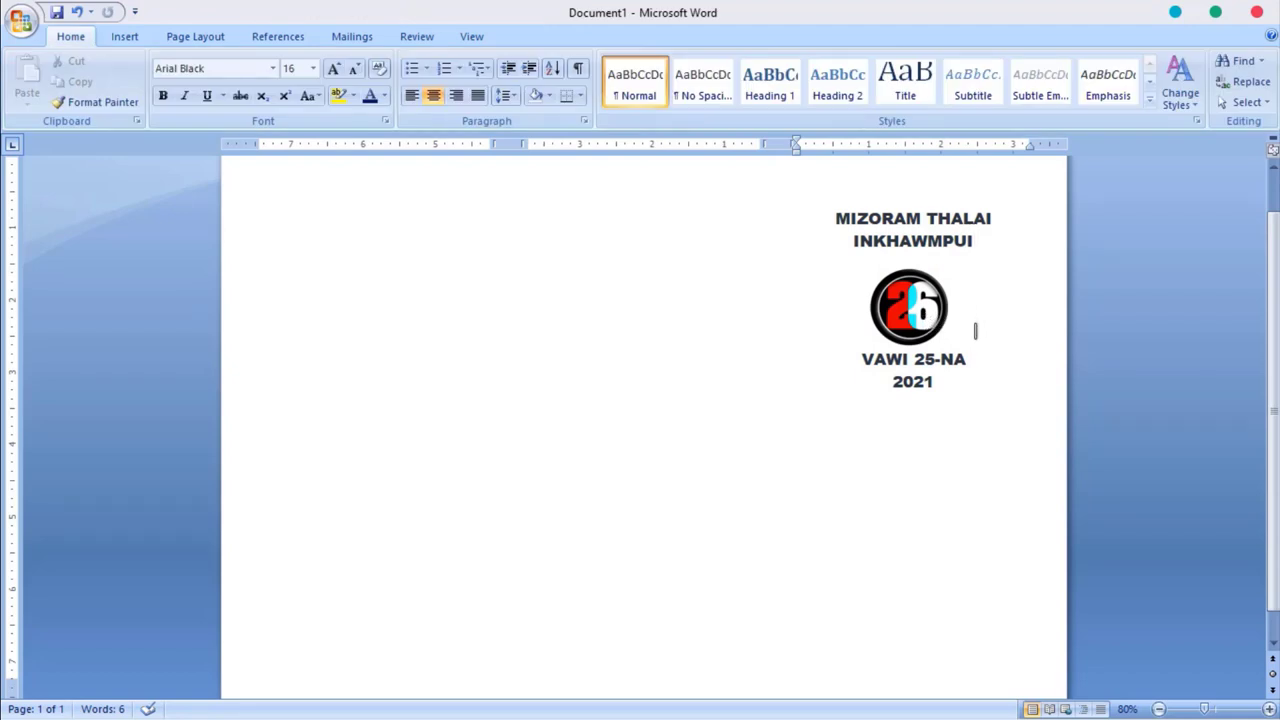
Add the tagline 'Tanrual hi chakna' below 2021, centred in bold italic Lucida Handwriting
scroll(975, 330, "down", 1)
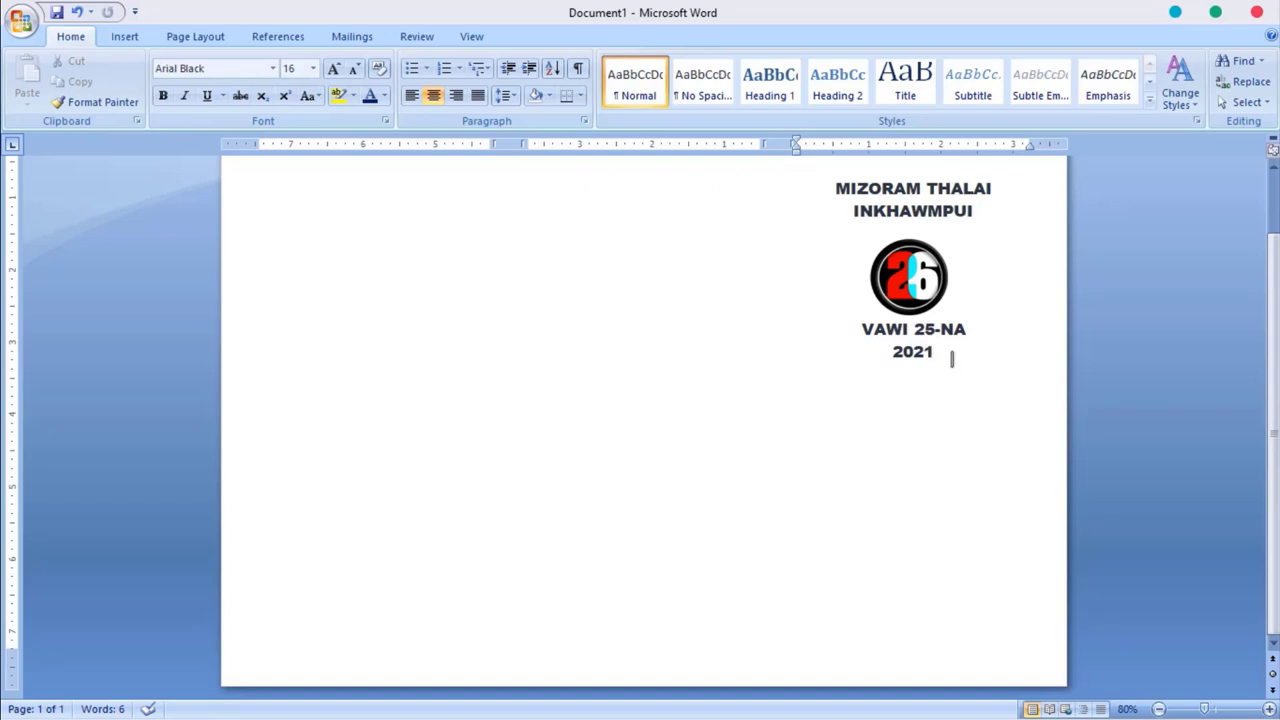
key("Return")
left_click(411, 95)
type("Tanrual hi chakna\"")
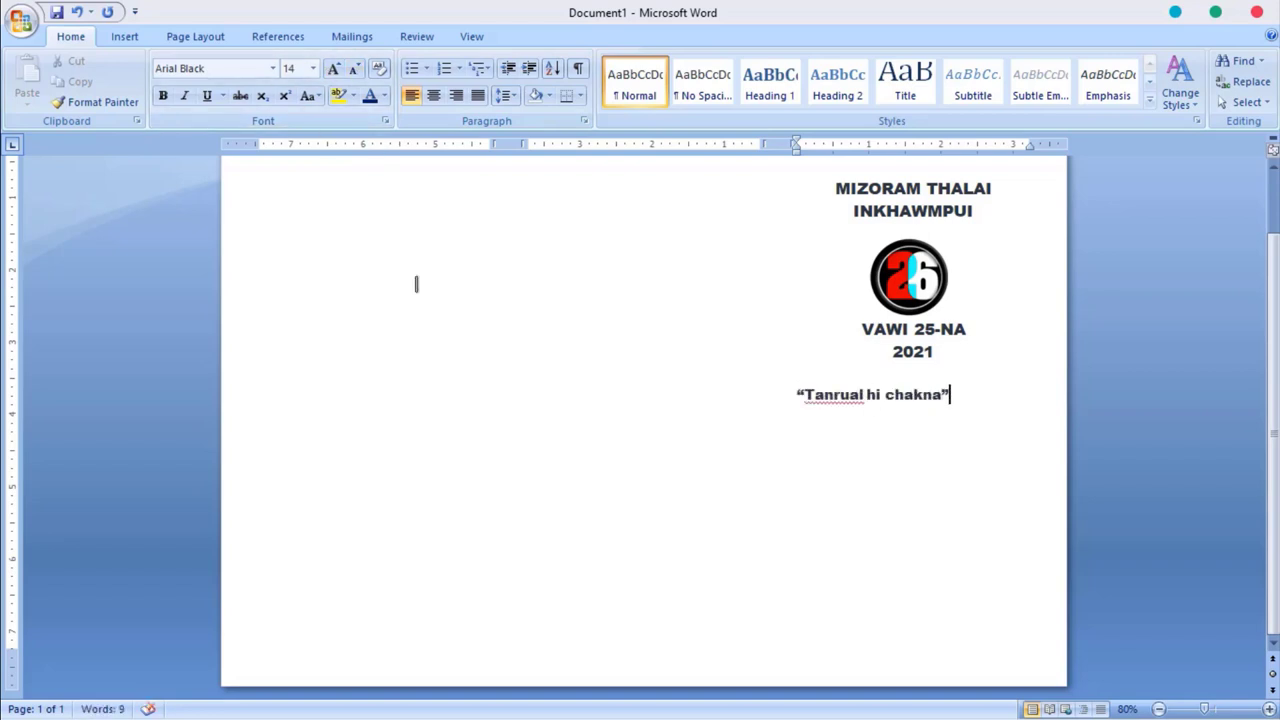
left_click_drag(952, 395, 797, 395)
left_click(814, 366)
left_click(831, 366)
left_click(272, 68)
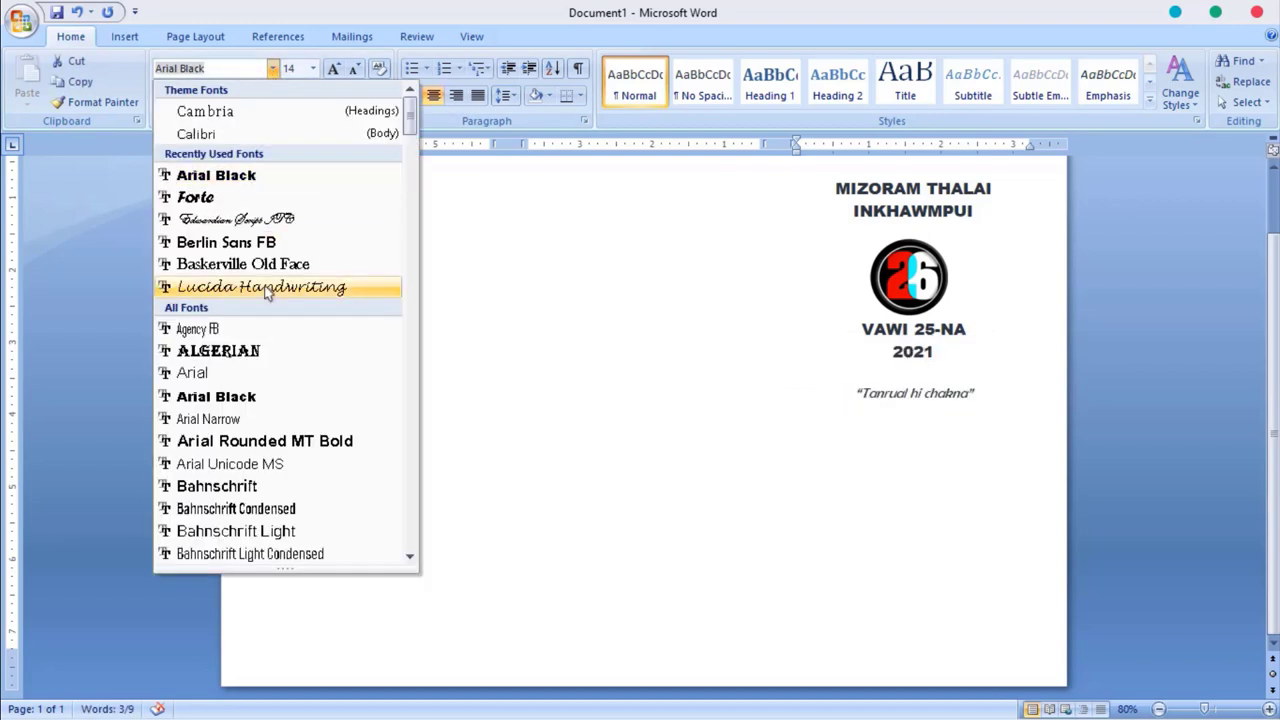
left_click(262, 290)
left_click(163, 95)
left_click(1018, 395)
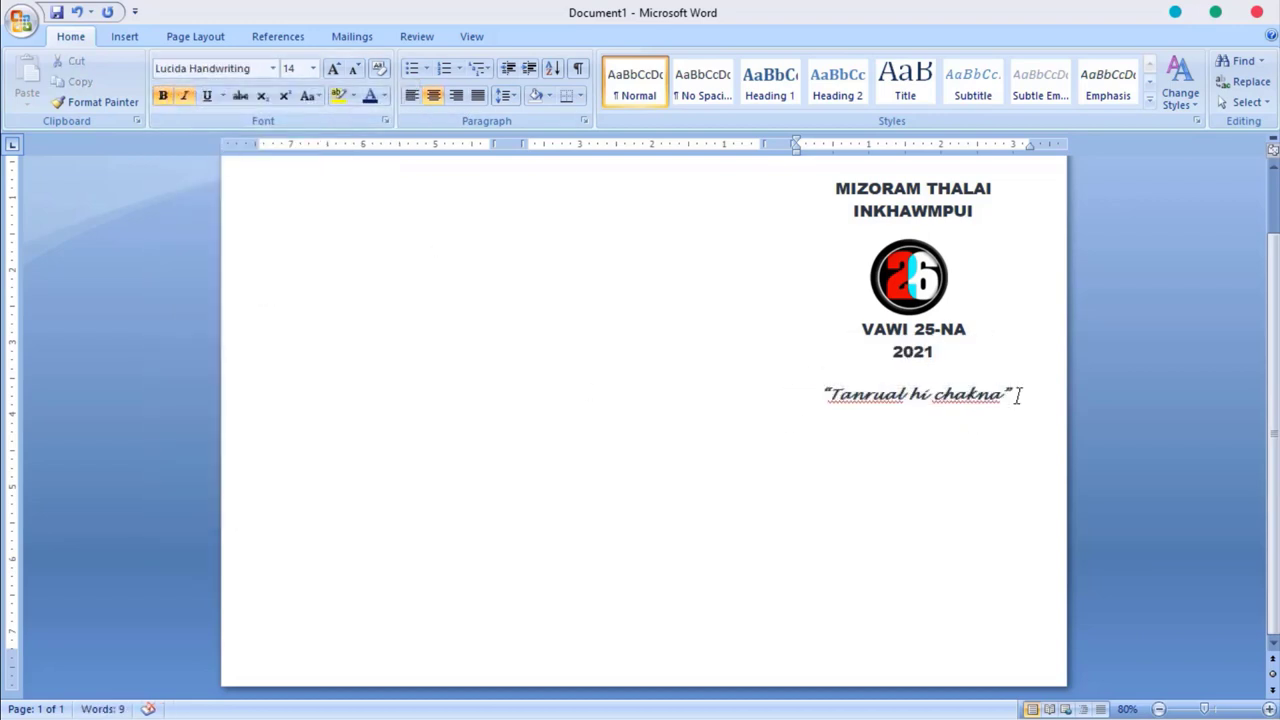
Type the venue 'A hmun : Chawngte', date '21st January 2021' and chief-guest lines
double_click(797, 449)
type("A hmun ")
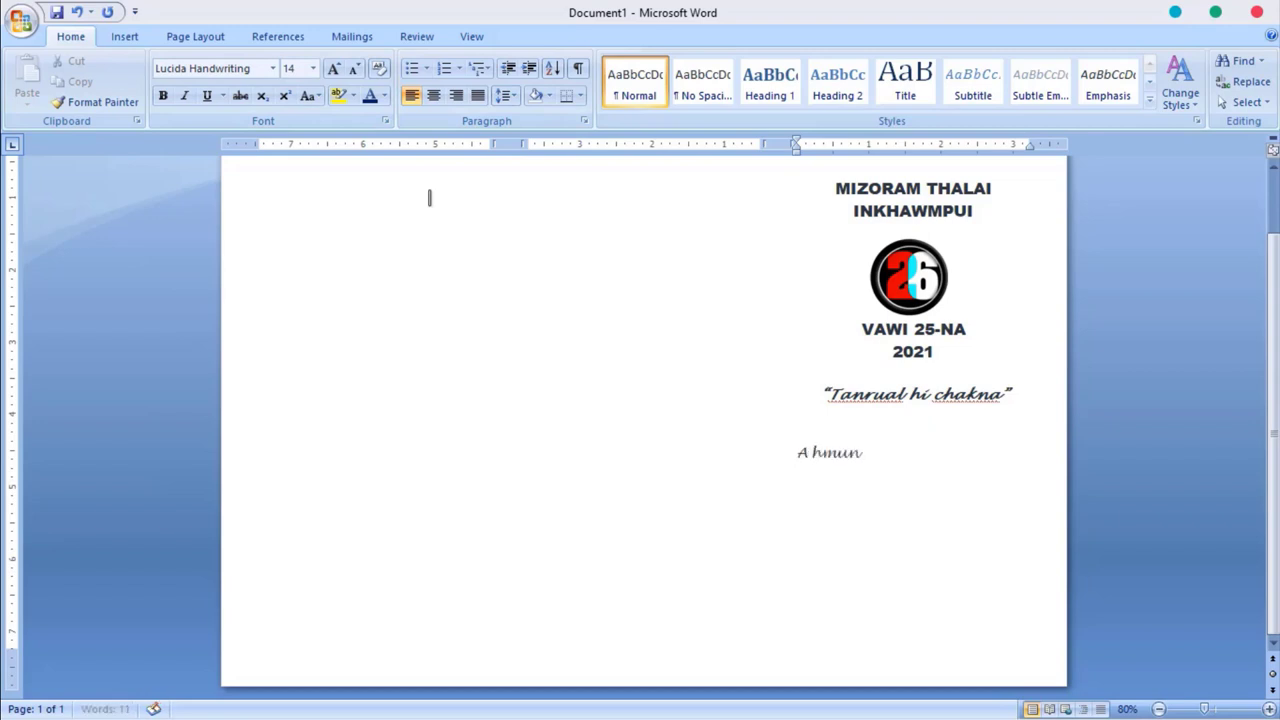
type(": Chawngte")
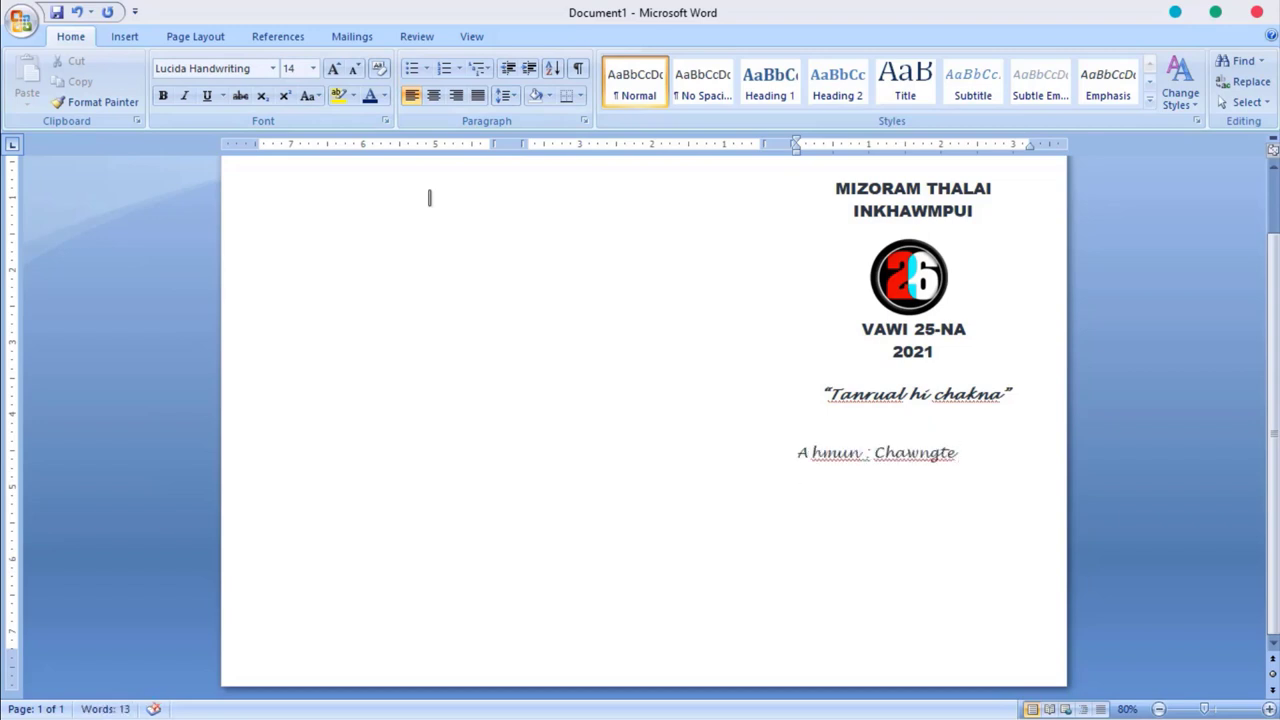
key("Return")
type("A hun : 21st")
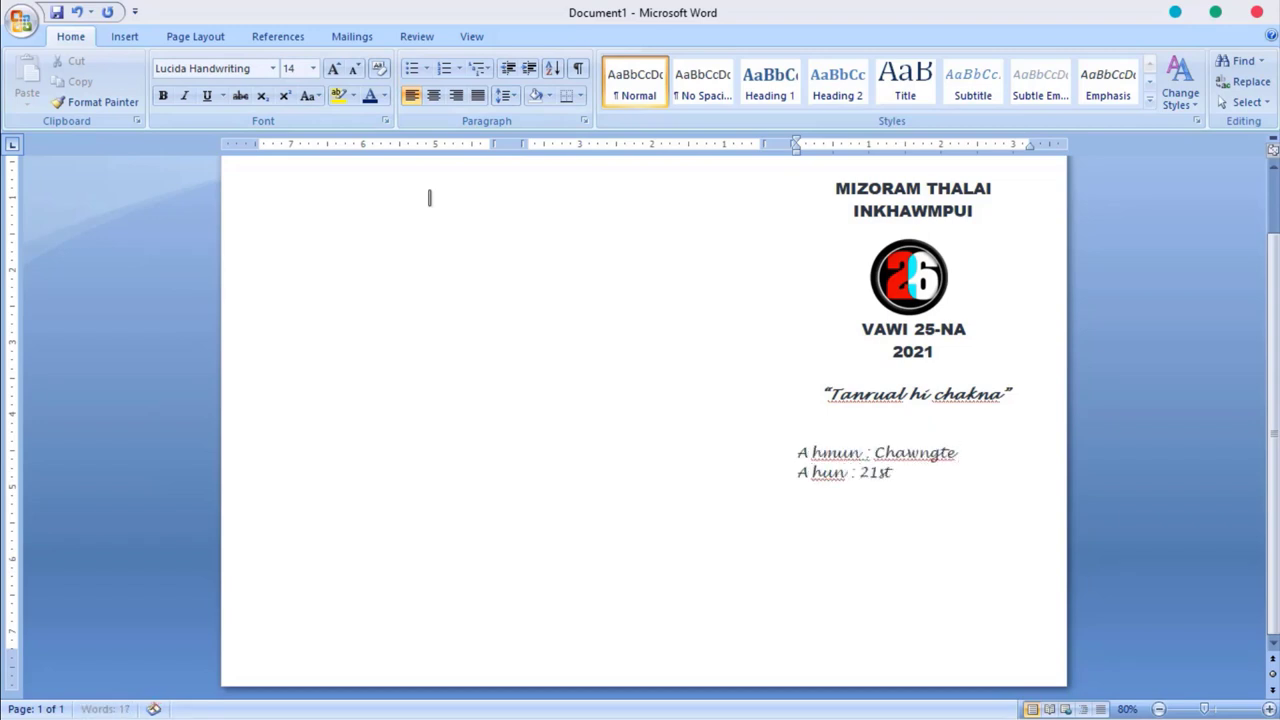
type(" Janu")
key("Return")
type("2021")
key("Return")
type("Chief")
type("Guest : R.La")
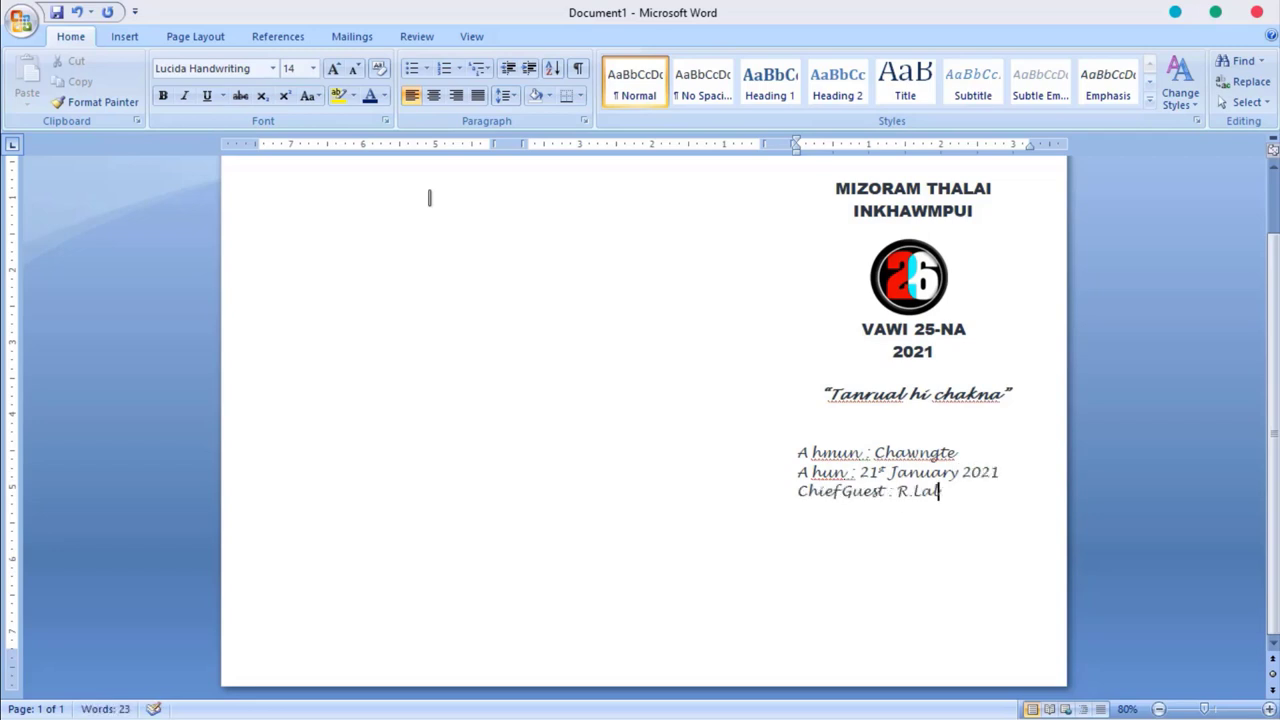
type("lfakawma")
Set the three info lines in Bahnschrift and indent each by one tab
left_click_drag(802, 440, 974, 518)
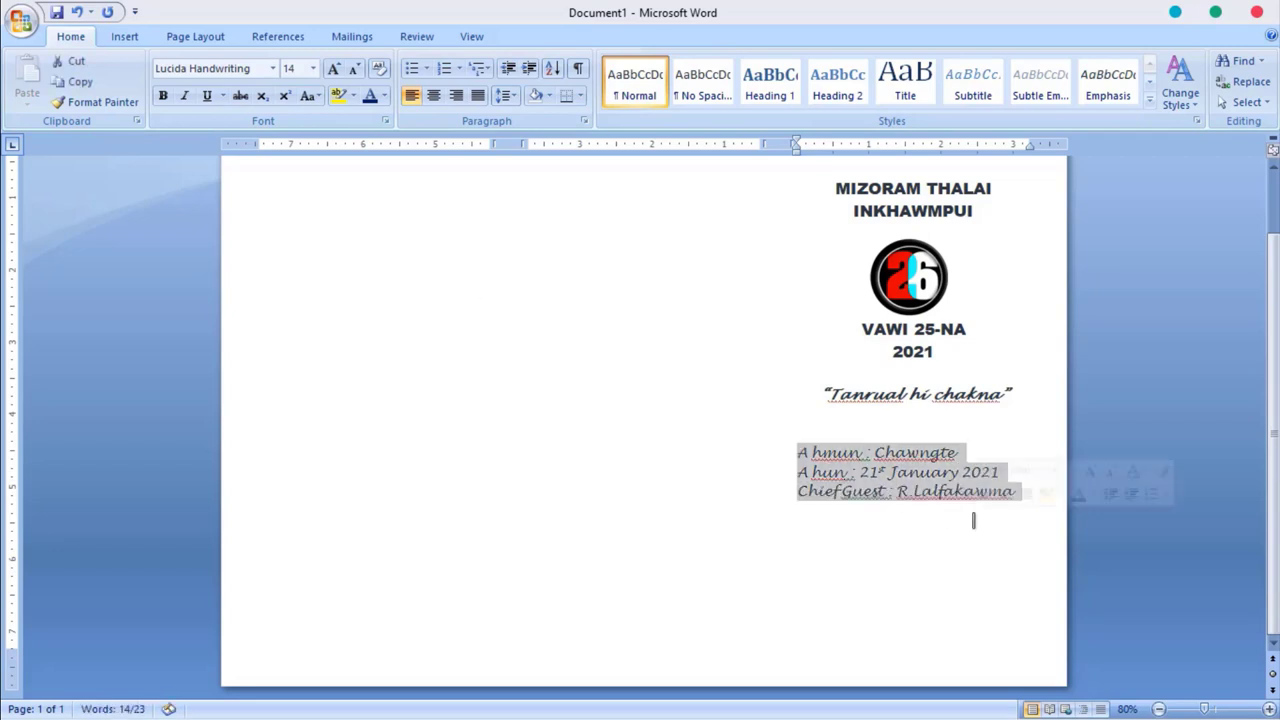
left_click(272, 68)
left_click(232, 486)
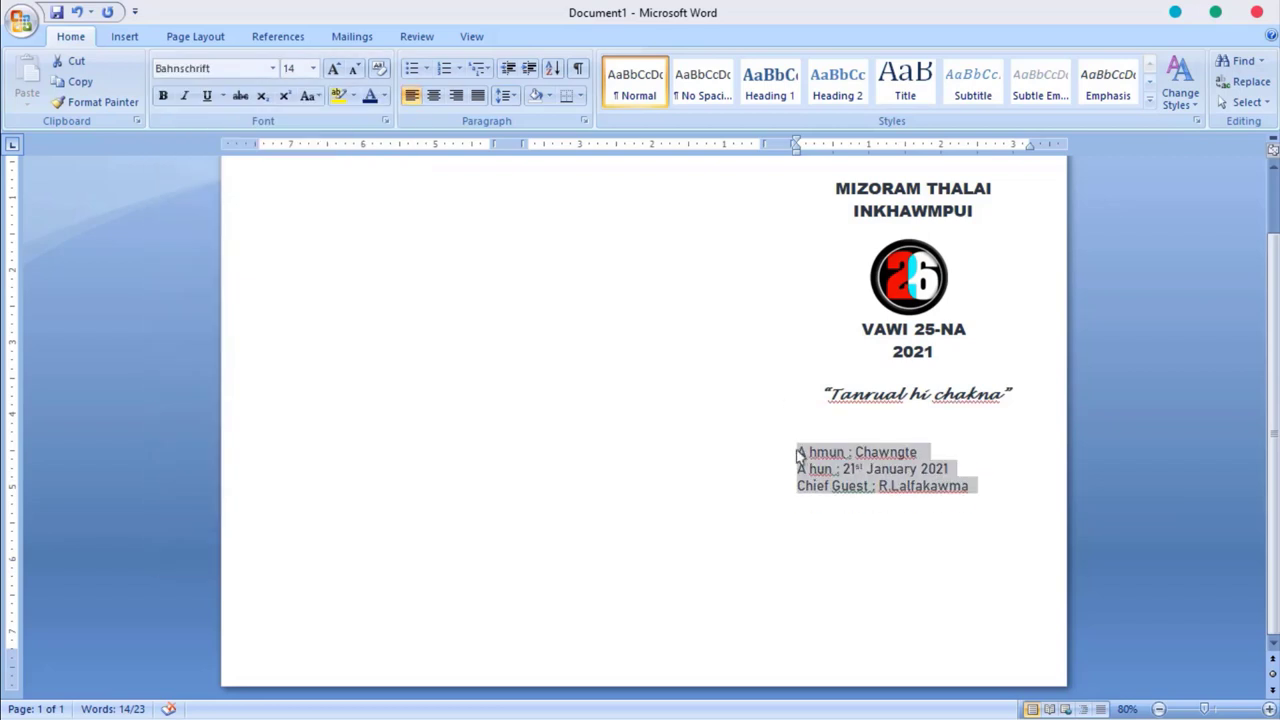
left_click(803, 452)
key("Tab")
left_click(805, 469)
key("Tab")
left_click(800, 486)
key("Tab")
Add blank lines after the tagline and after 2021, and restore 80% zoom
left_click(857, 438)
key("Return")
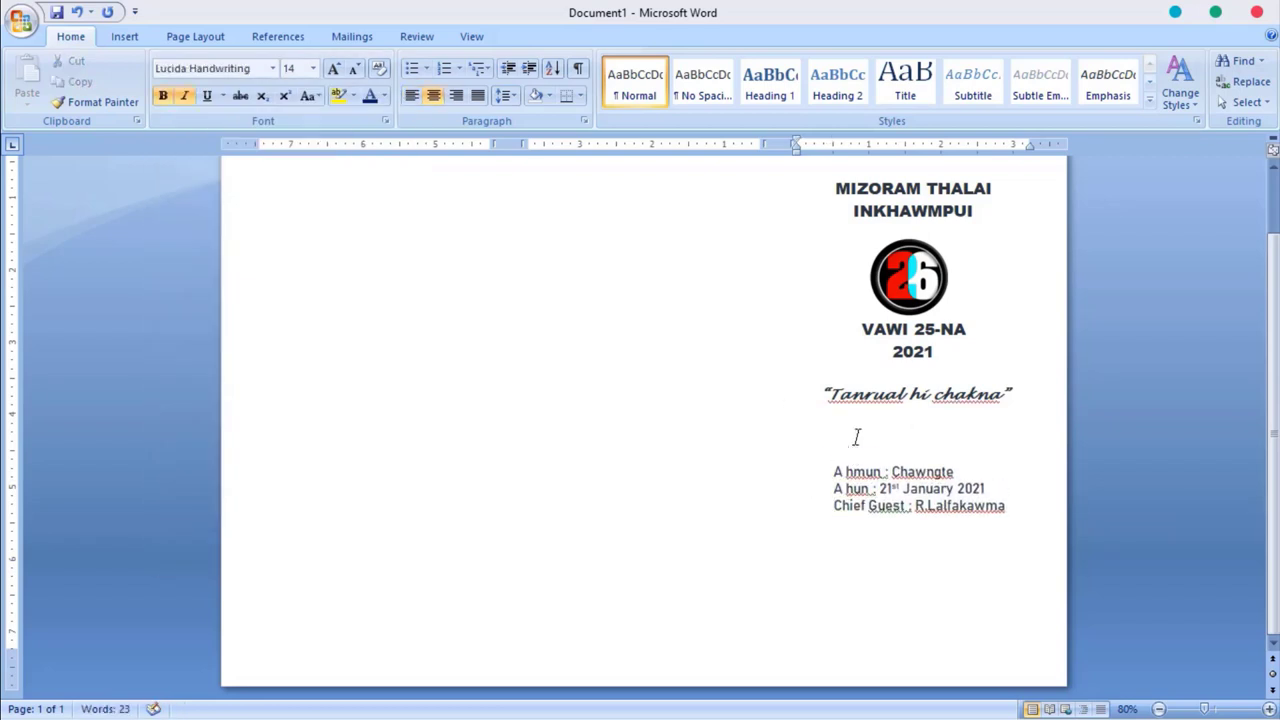
left_click(948, 362)
key("Return")
scroll(1118, 630, "up", 1)
scroll(1117, 624, "down", 1, "ctrl")
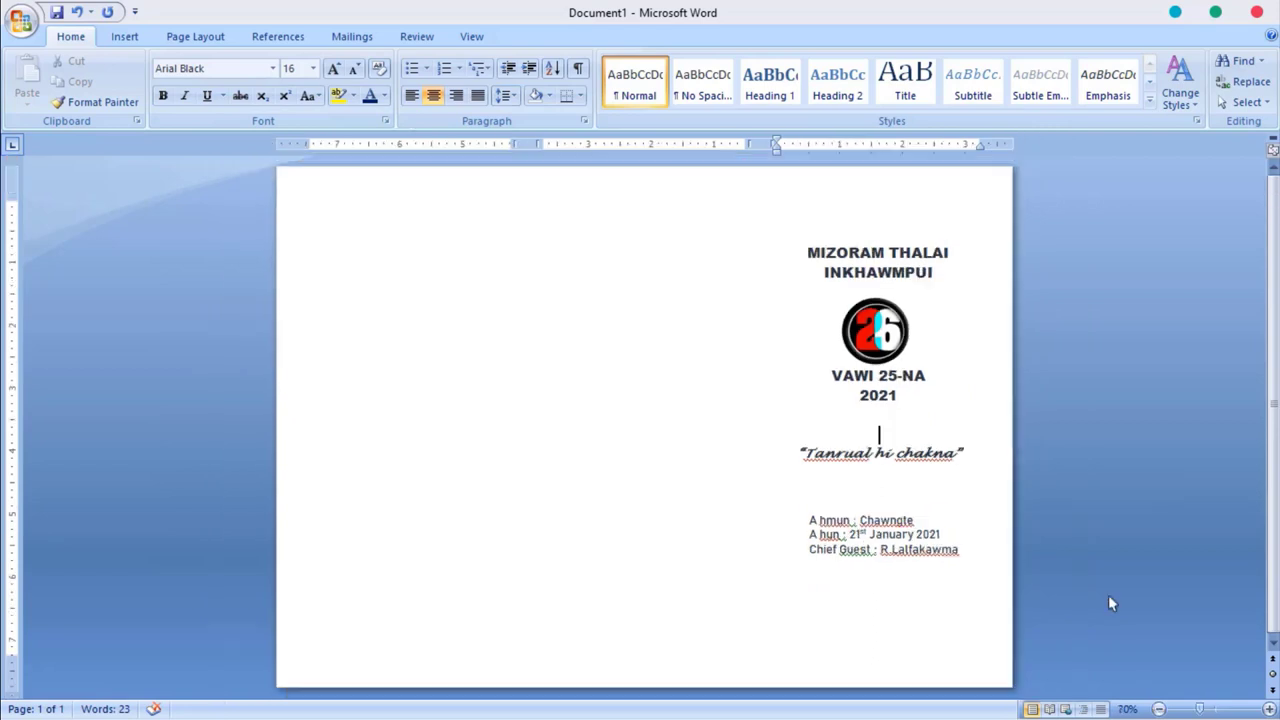
left_click(1268, 709)
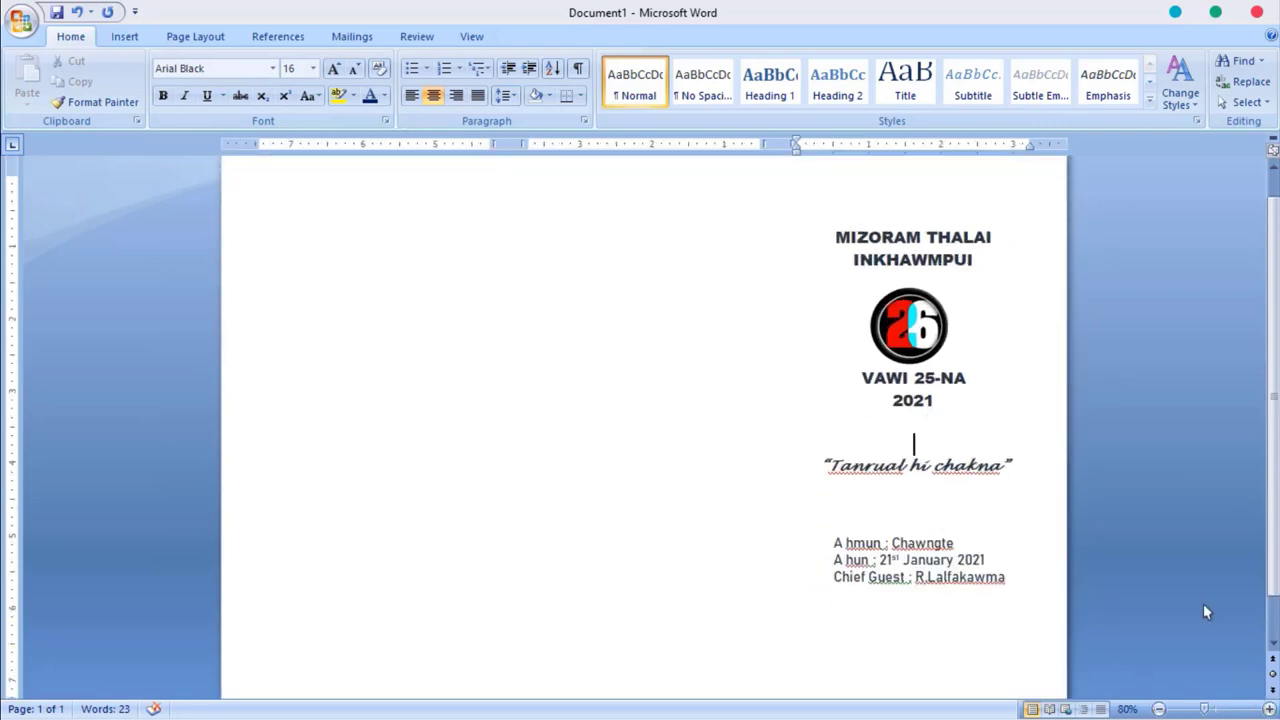
Draw a tall rounded rectangle around the cover text
left_click(124, 36)
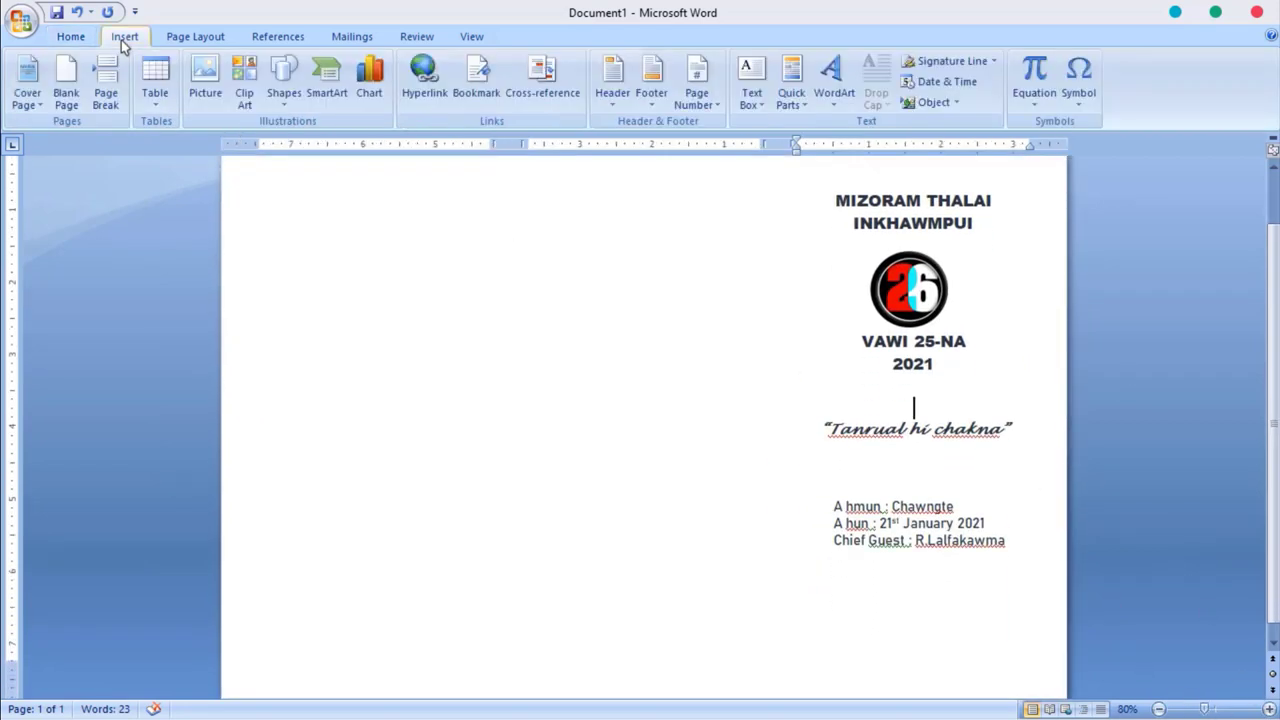
left_click(291, 100)
left_click(332, 142)
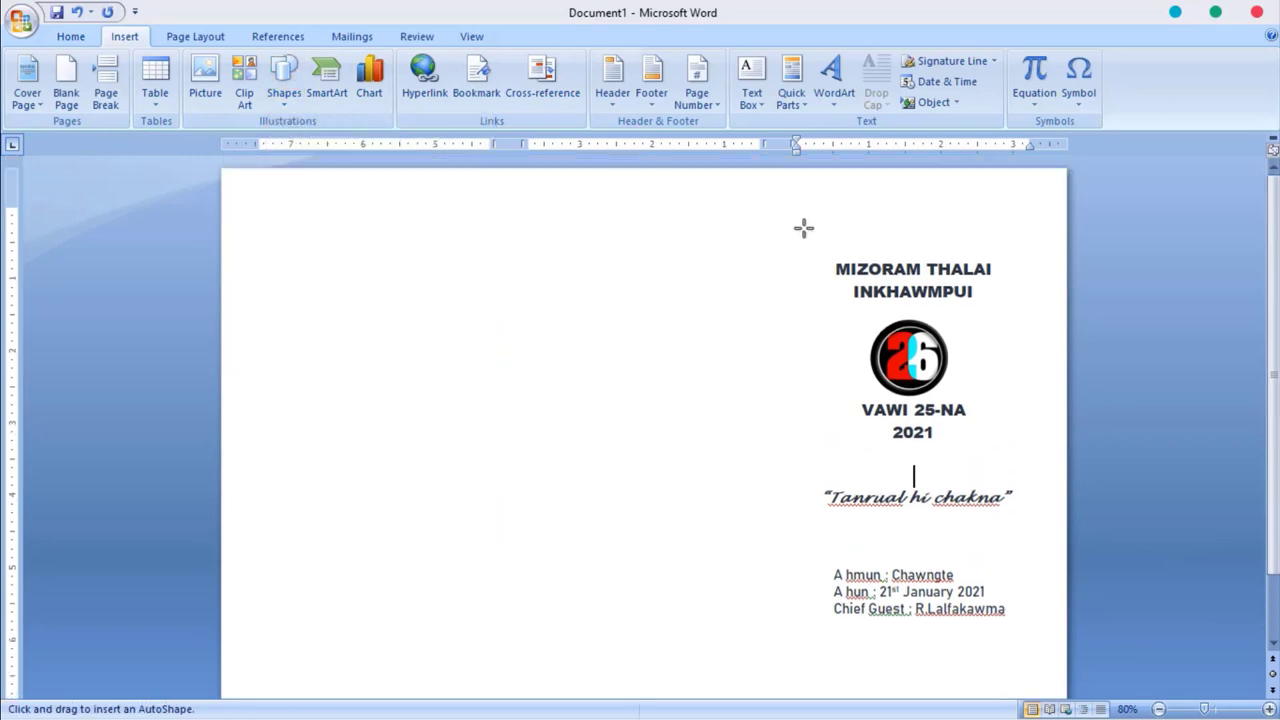
left_click(290, 104)
left_click(332, 142)
left_click_drag(802, 197, 1045, 690)
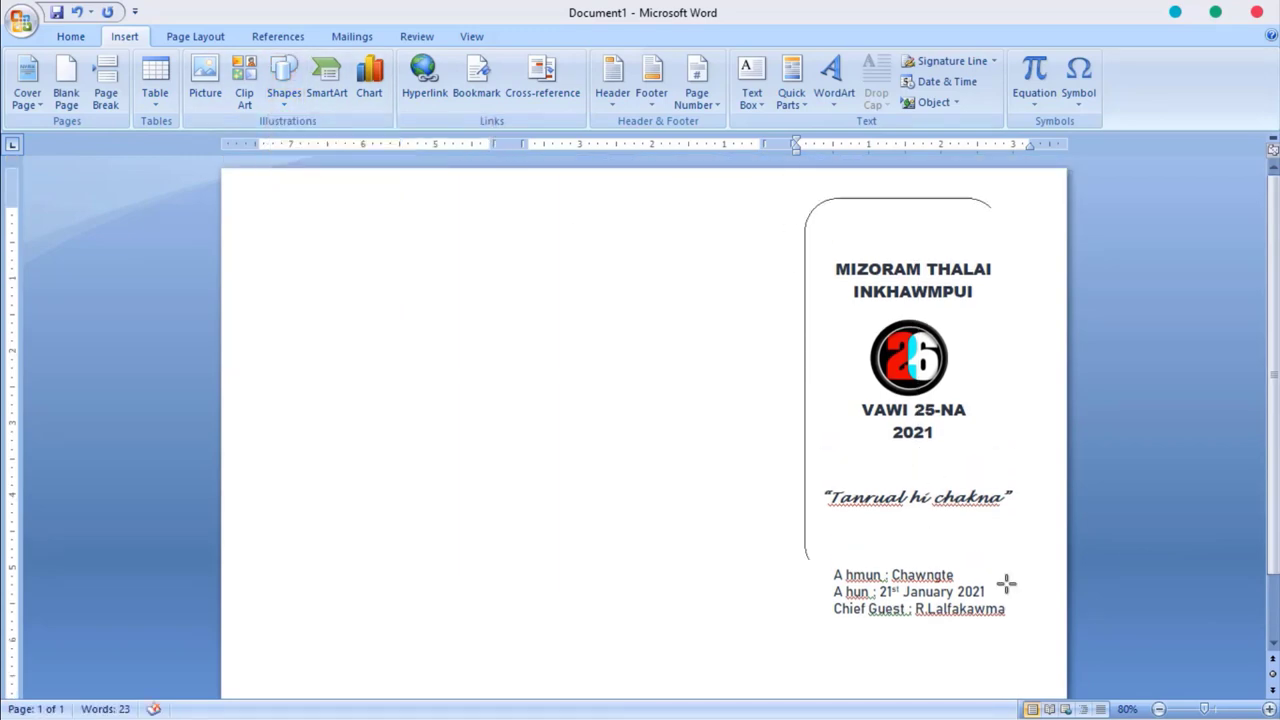
Give the rounded frame No Fill and widen it slightly to the left
left_click(607, 60)
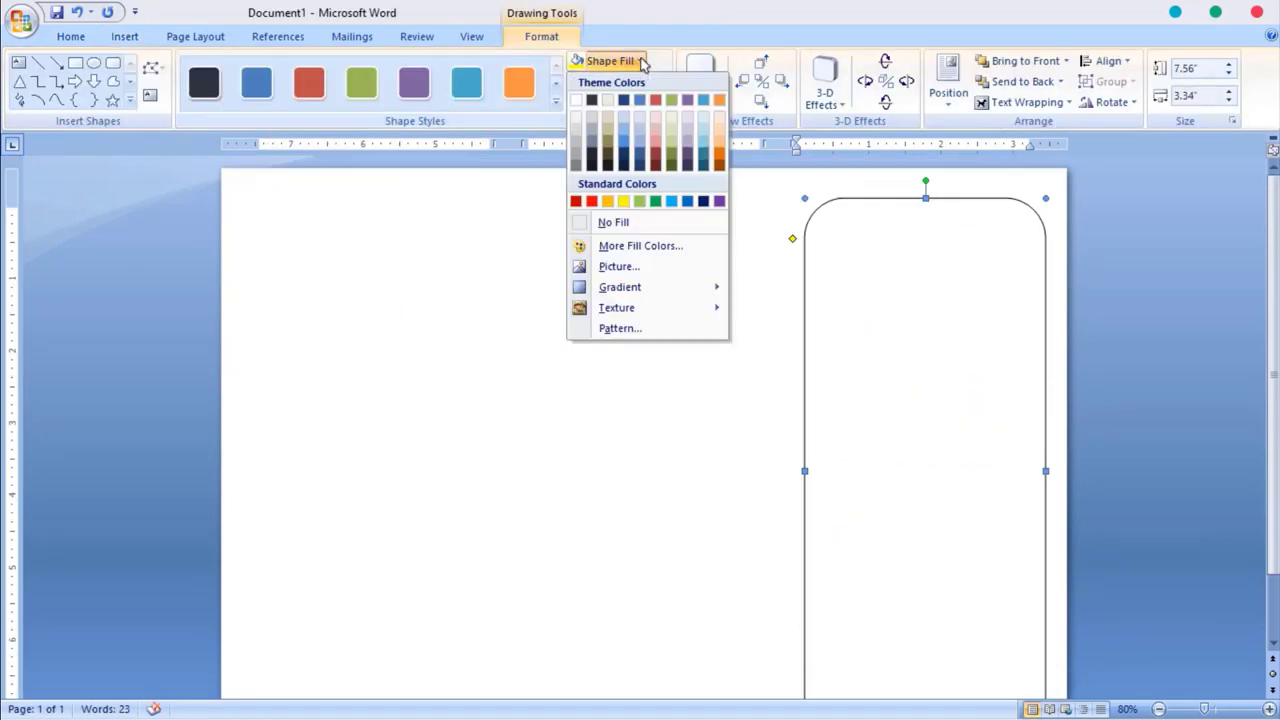
left_click(615, 222)
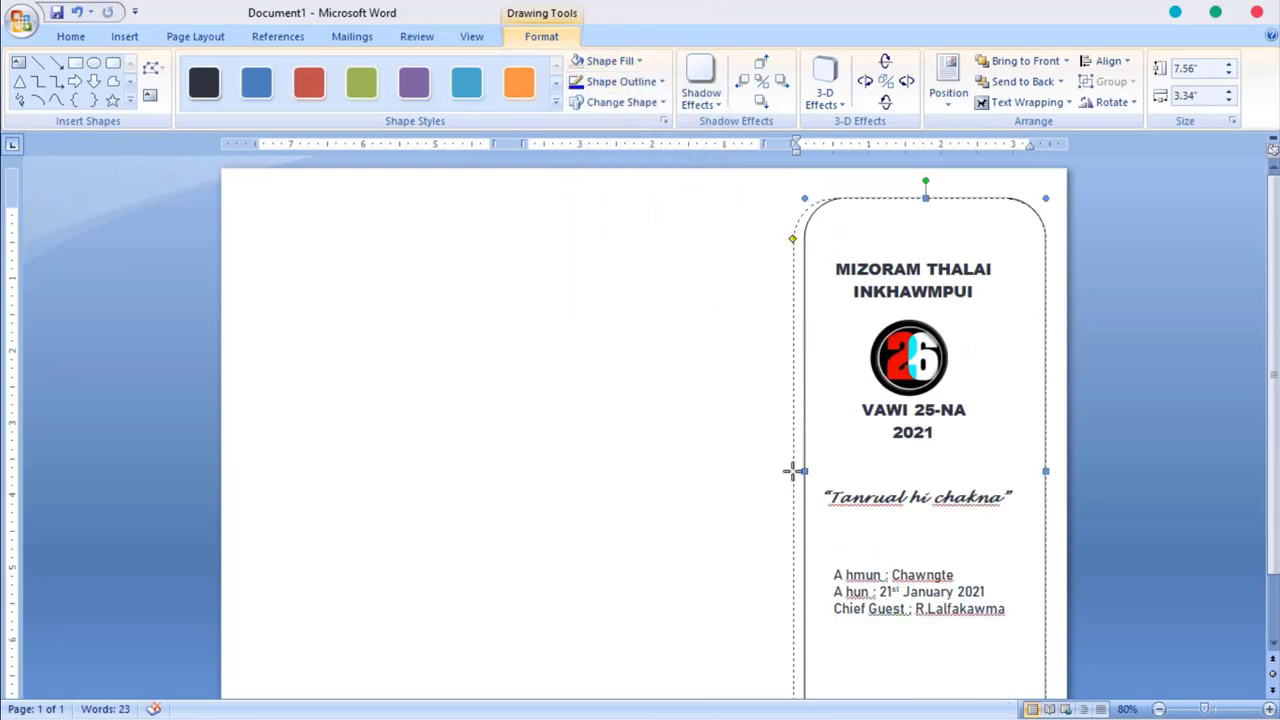
left_click_drag(804, 470, 792, 470)
scroll(640, 430, "down", 1)
scroll(640, 430, "up", 1)
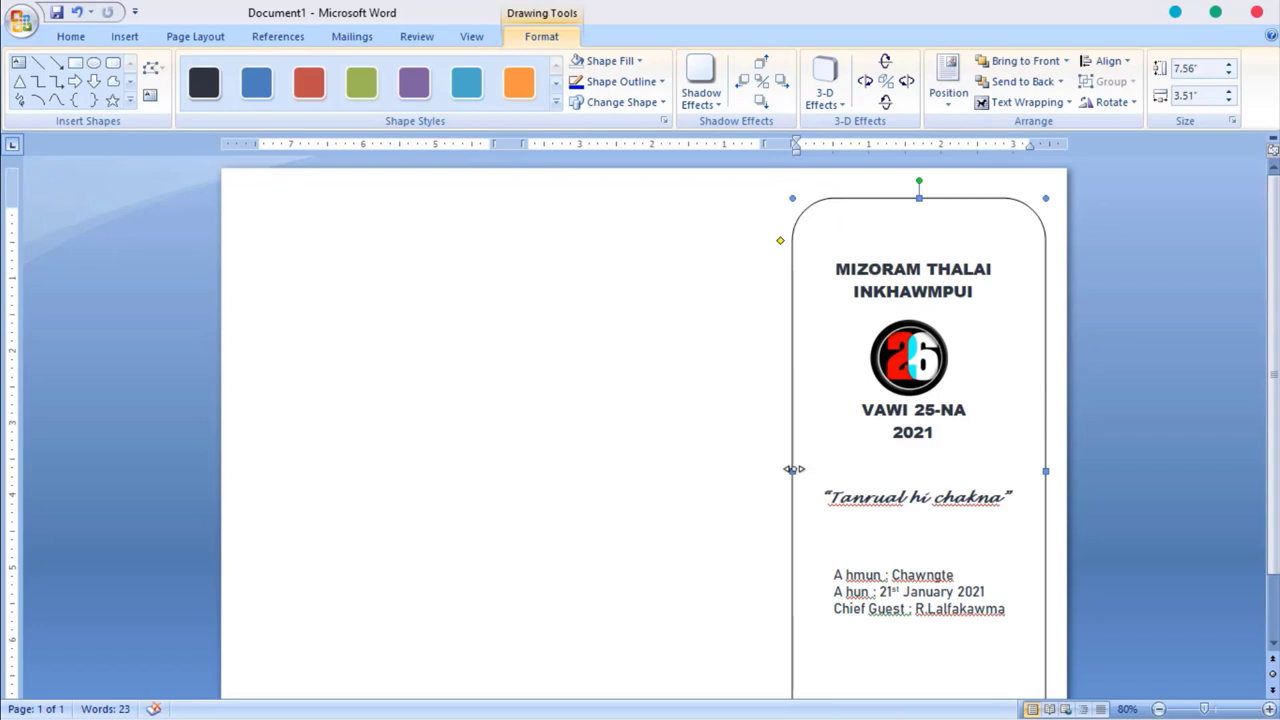
scroll(793, 468, "down", 2)
scroll(793, 468, "up", 1)
Give the frame a thick double-line outline through the More Lines settings
left_click(620, 81)
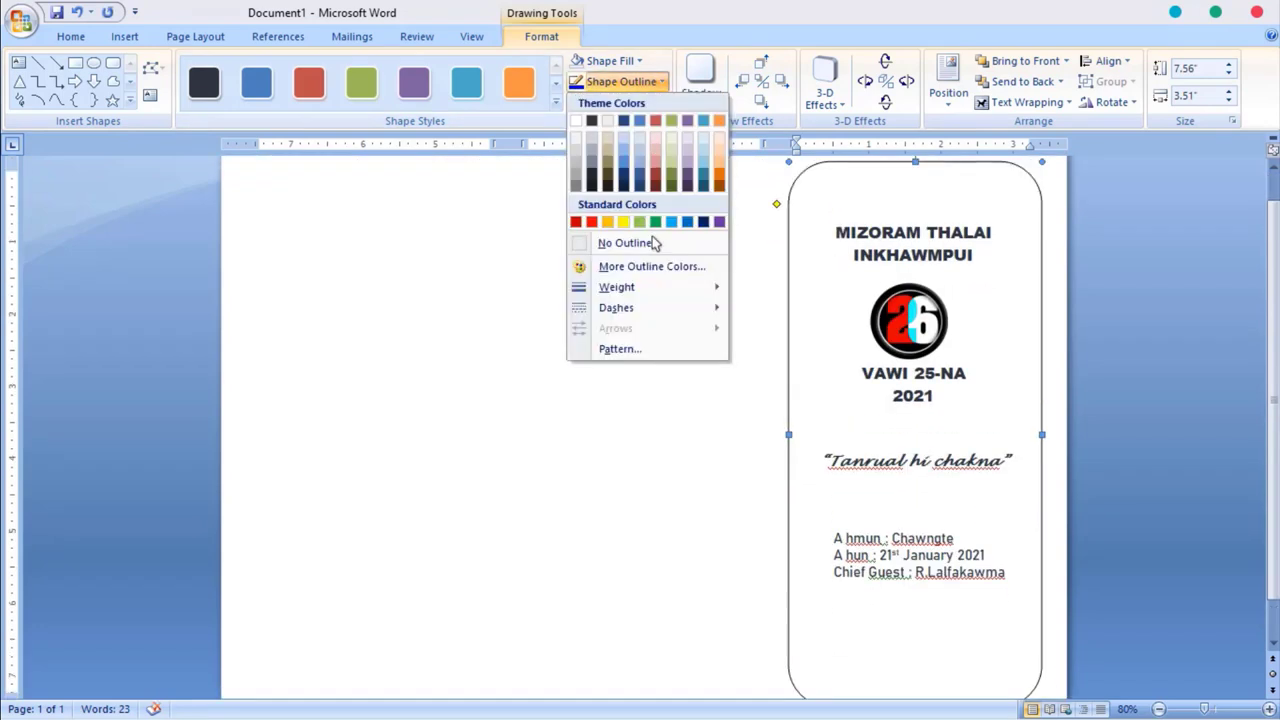
mouse_move(616, 287)
left_click(786, 474)
left_click(780, 292)
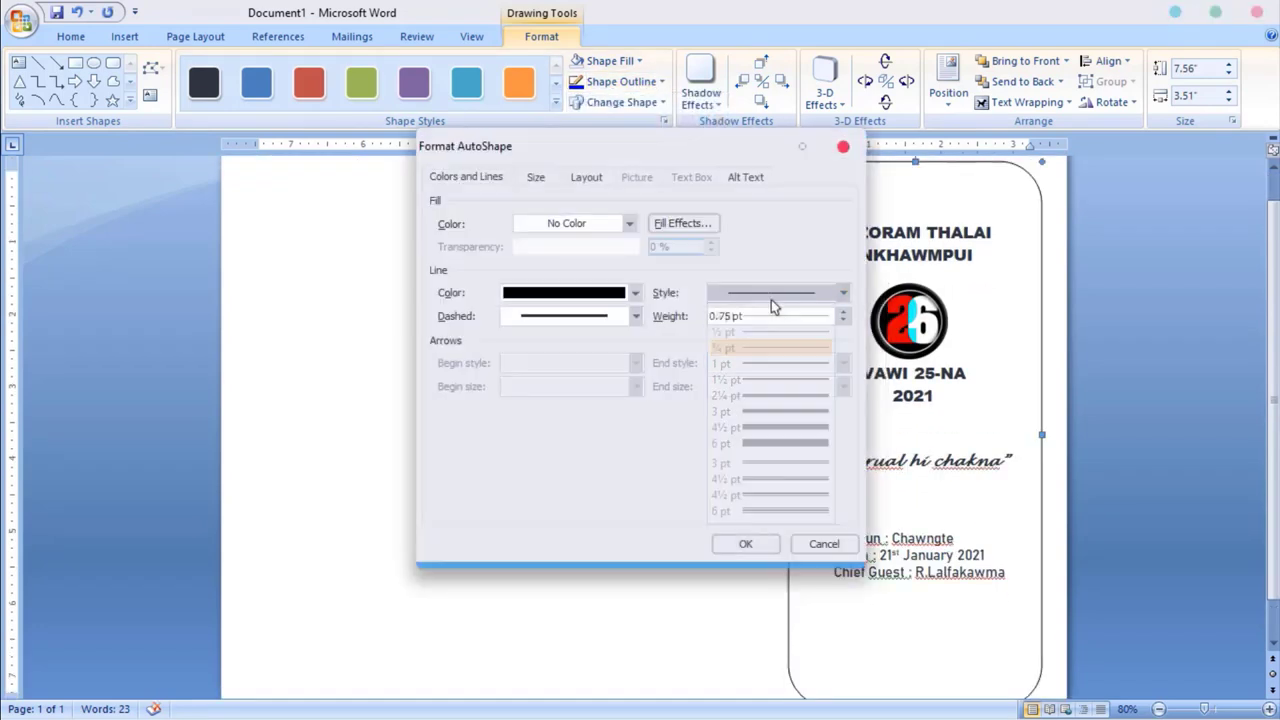
left_click(770, 485)
left_click(740, 543)
left_click(830, 495)
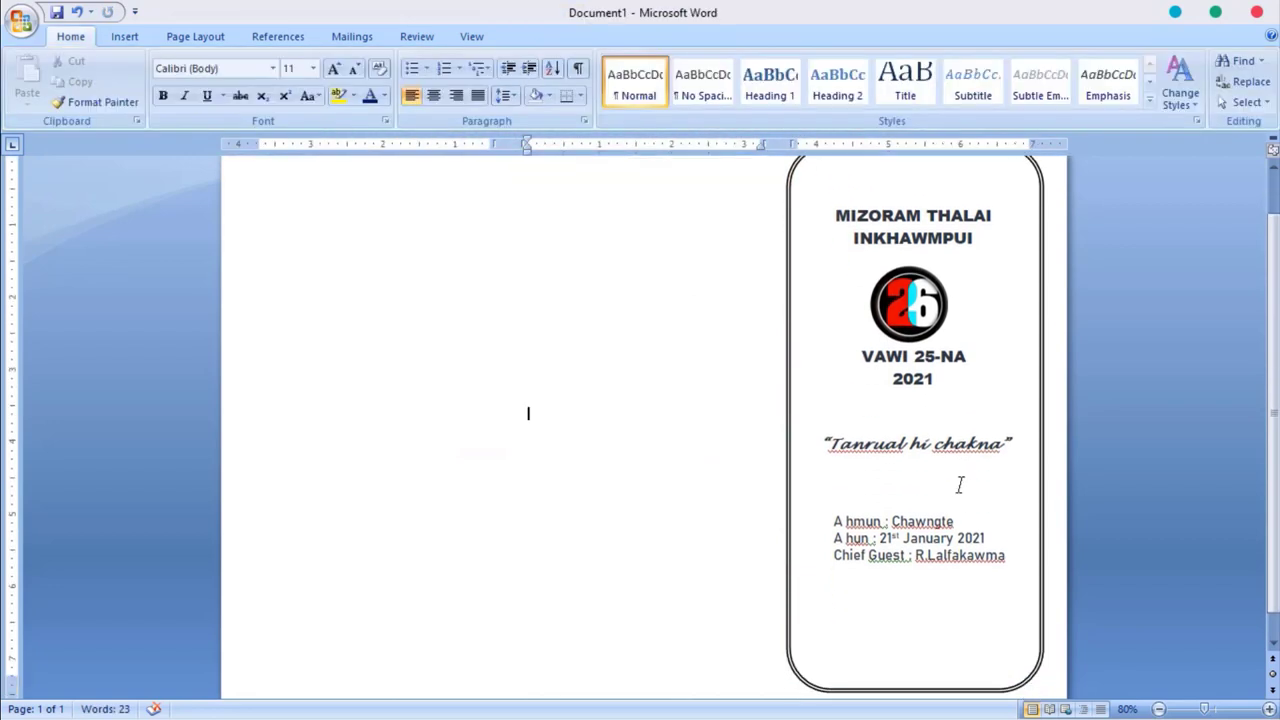
scroll(960, 478, "up", 1)
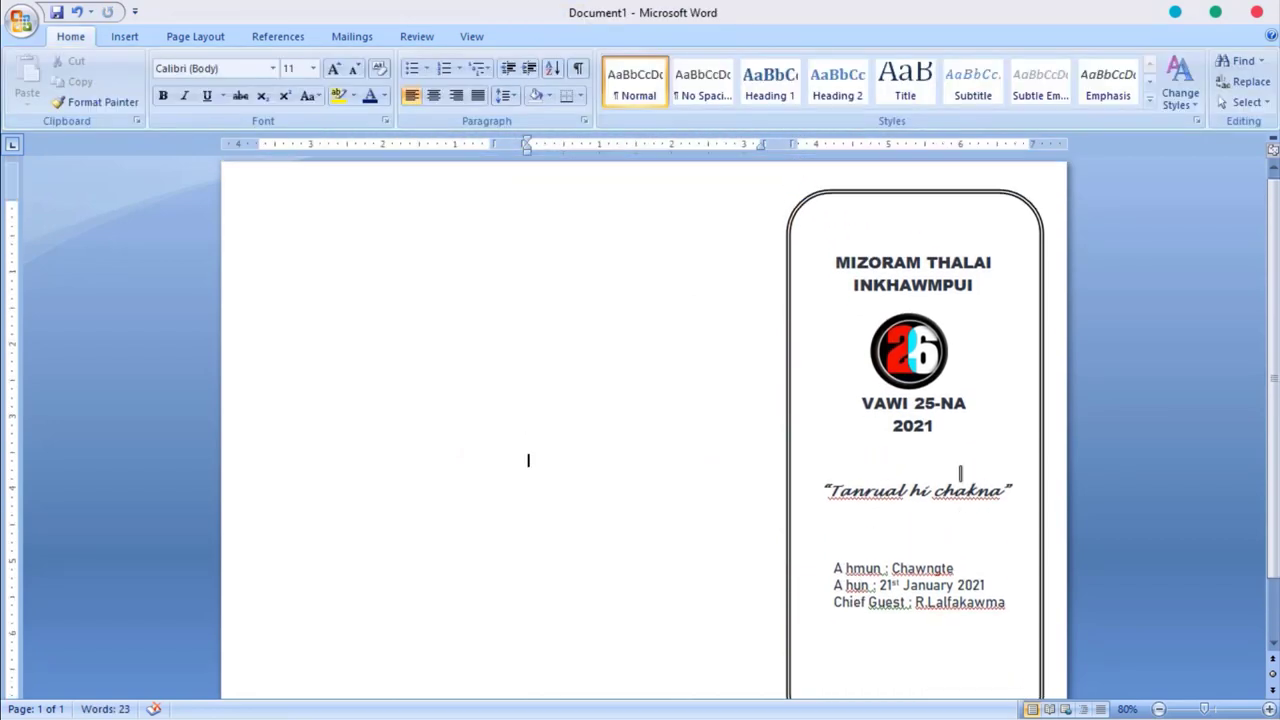
Delete the rounded double-border frame
left_click(953, 197)
key("Delete")
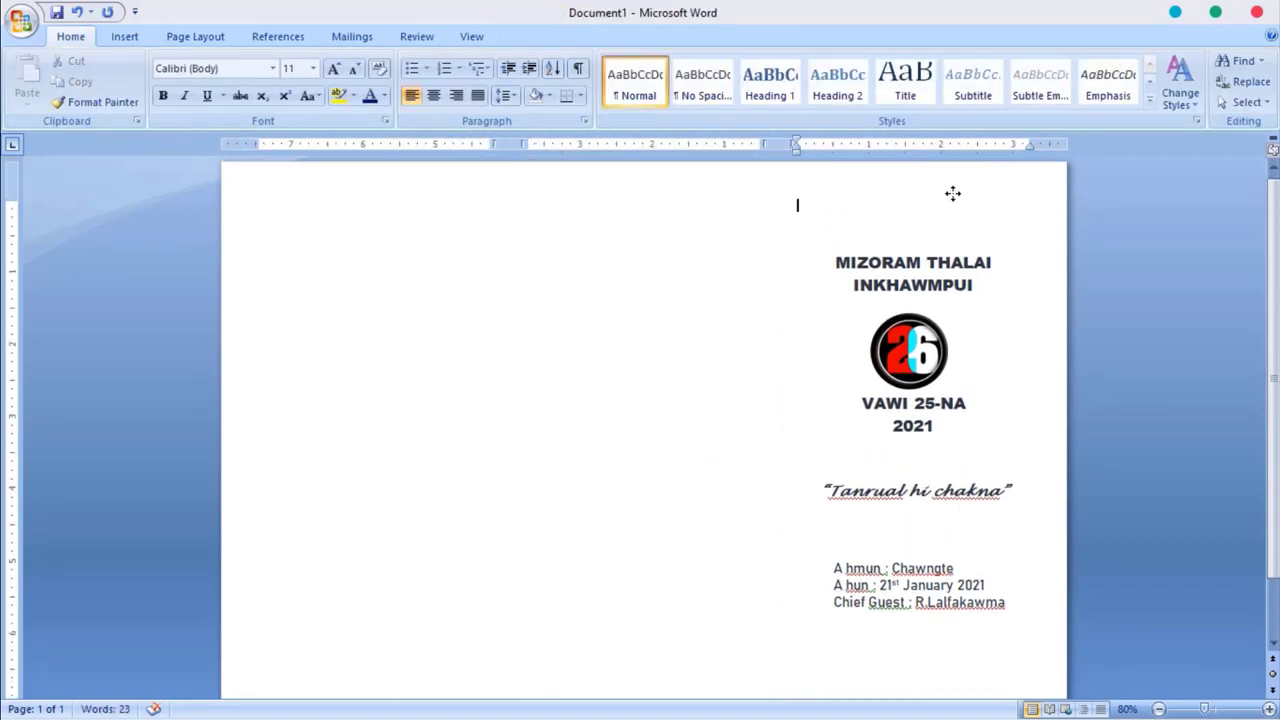
scroll(953, 193, "down", 2)
scroll(953, 193, "up", 1)
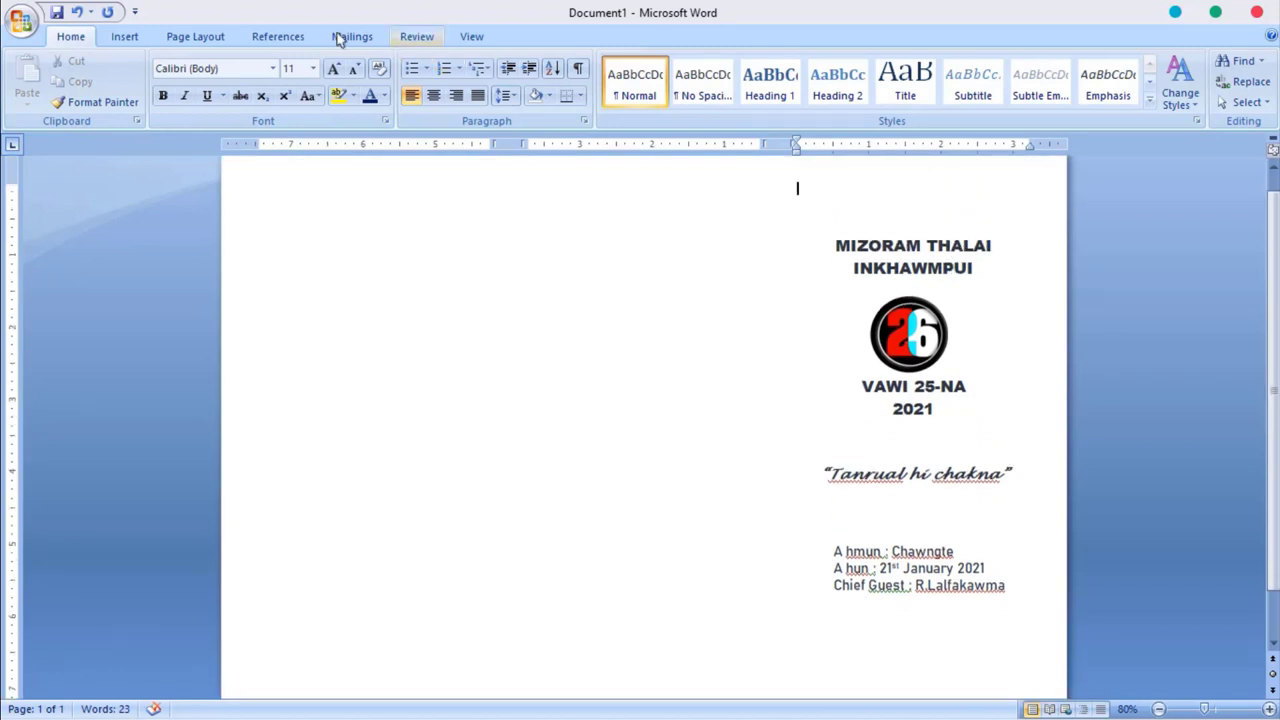
Draw a rectangle over the right-hand panel, stretched to the page's top and bottom edges
left_click(122, 36)
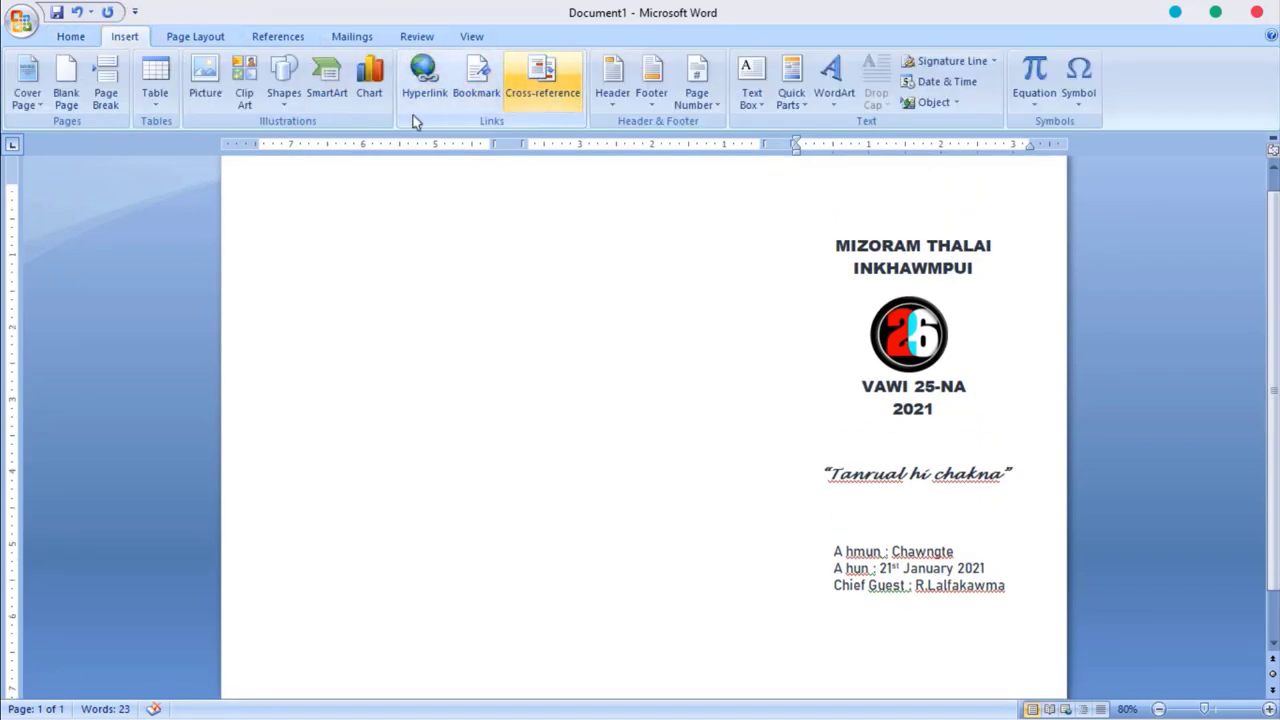
left_click(284, 97)
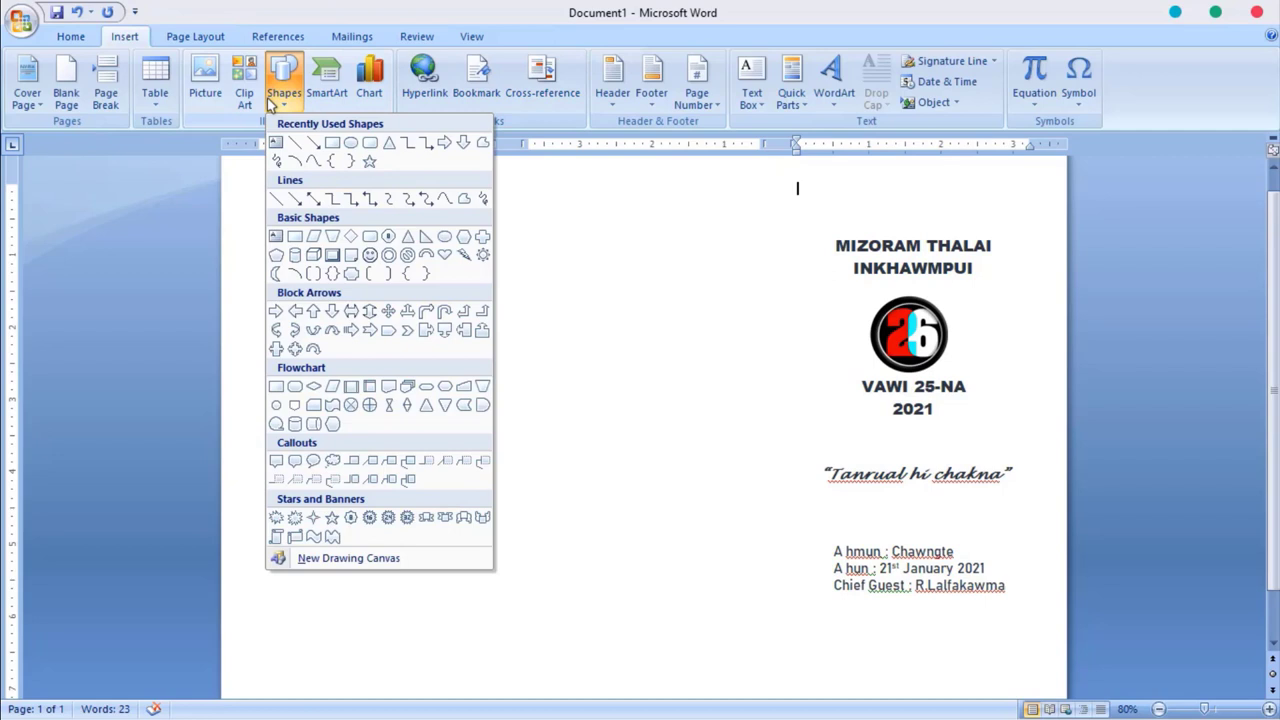
left_click(333, 144)
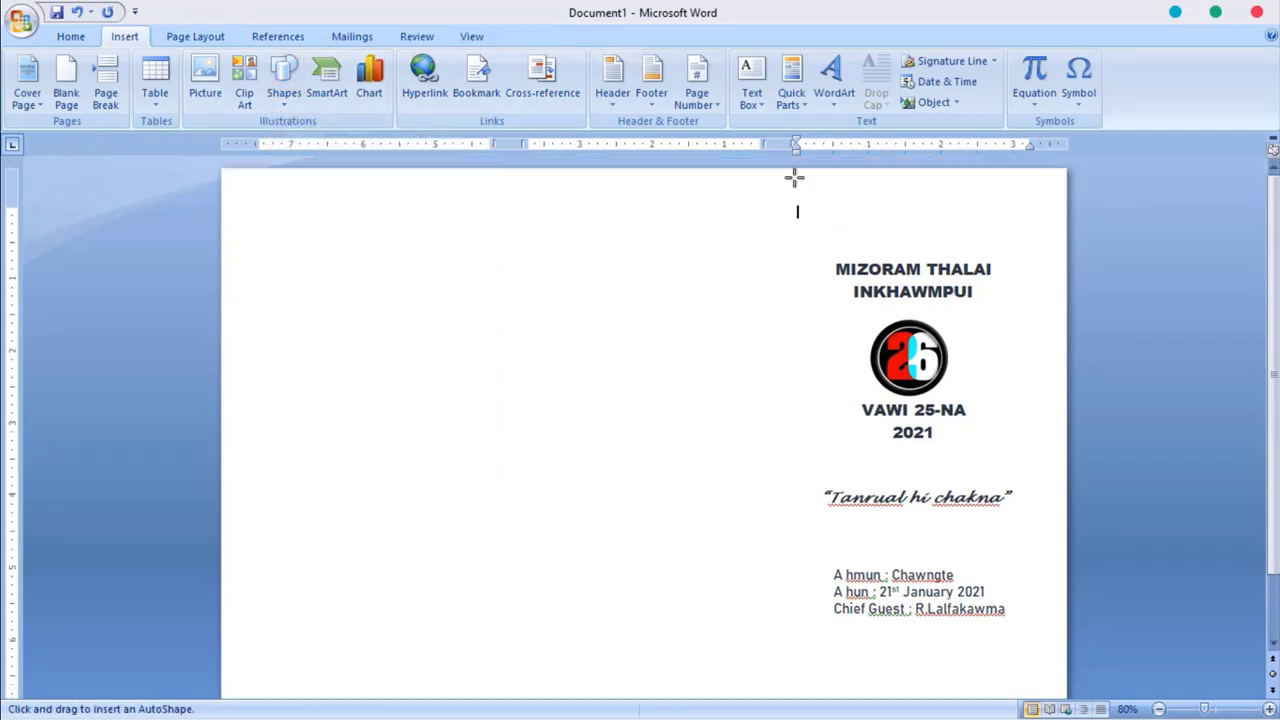
mouse_move(794, 178)
left_mouse_down()
mouse_move(1046, 698)
mouse_move(1066, 686)
left_mouse_up()
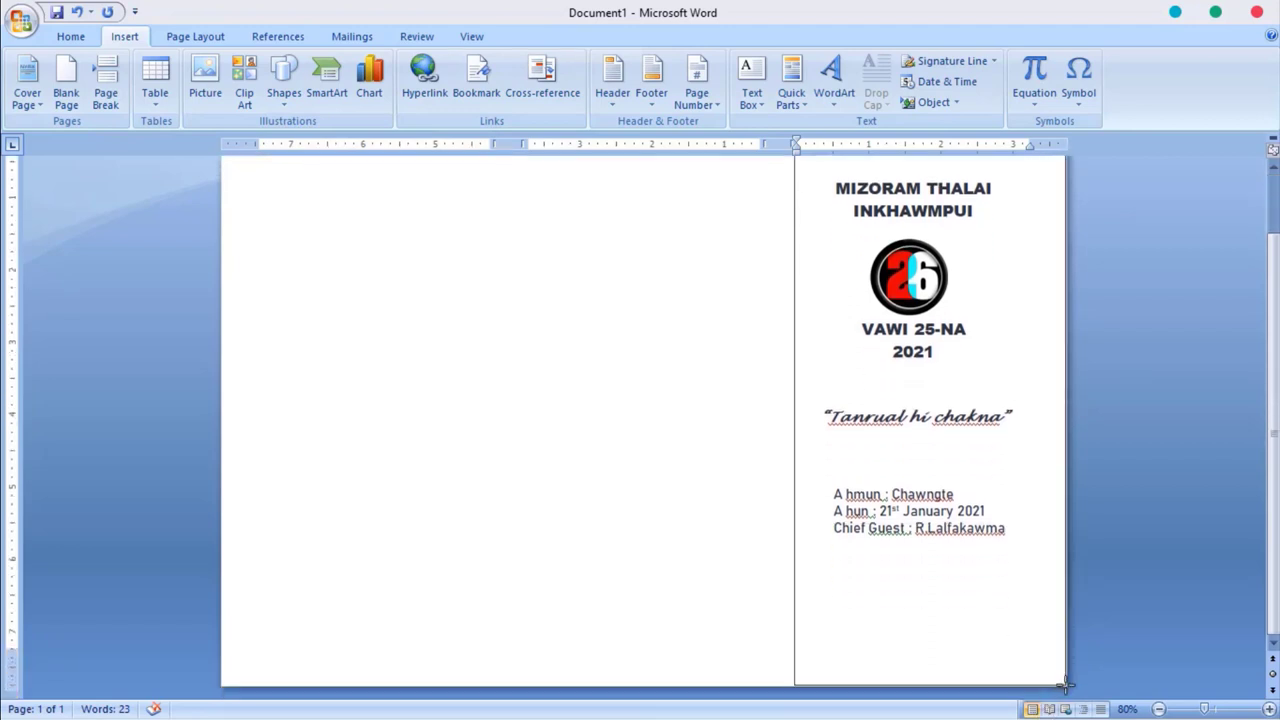
scroll(983, 611, "up", 2)
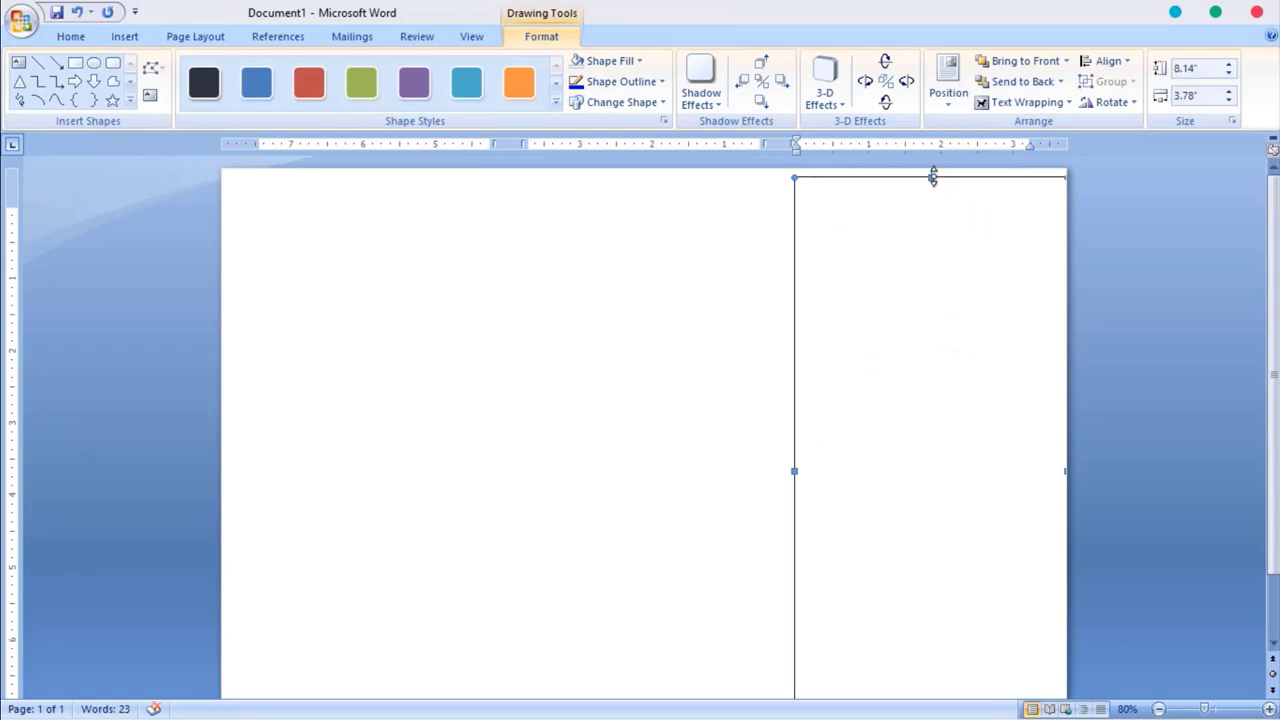
left_click_drag(933, 177, 933, 170)
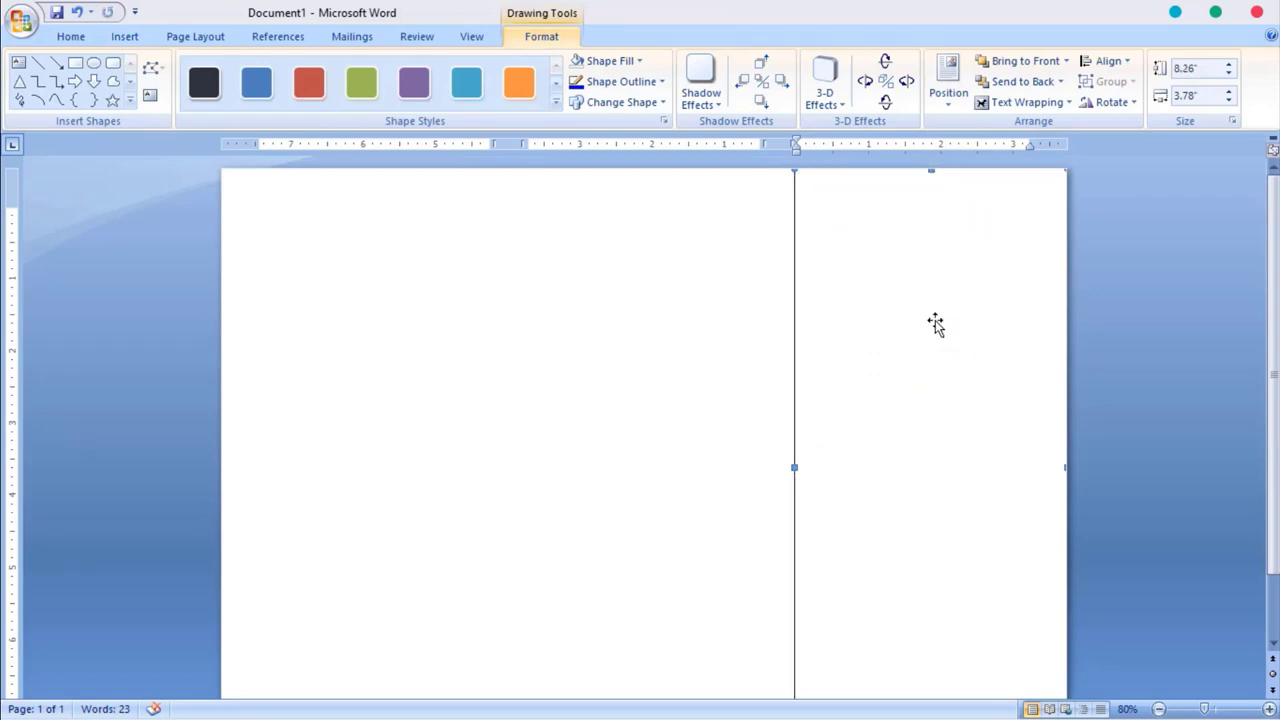
scroll(935, 328, "down", 2)
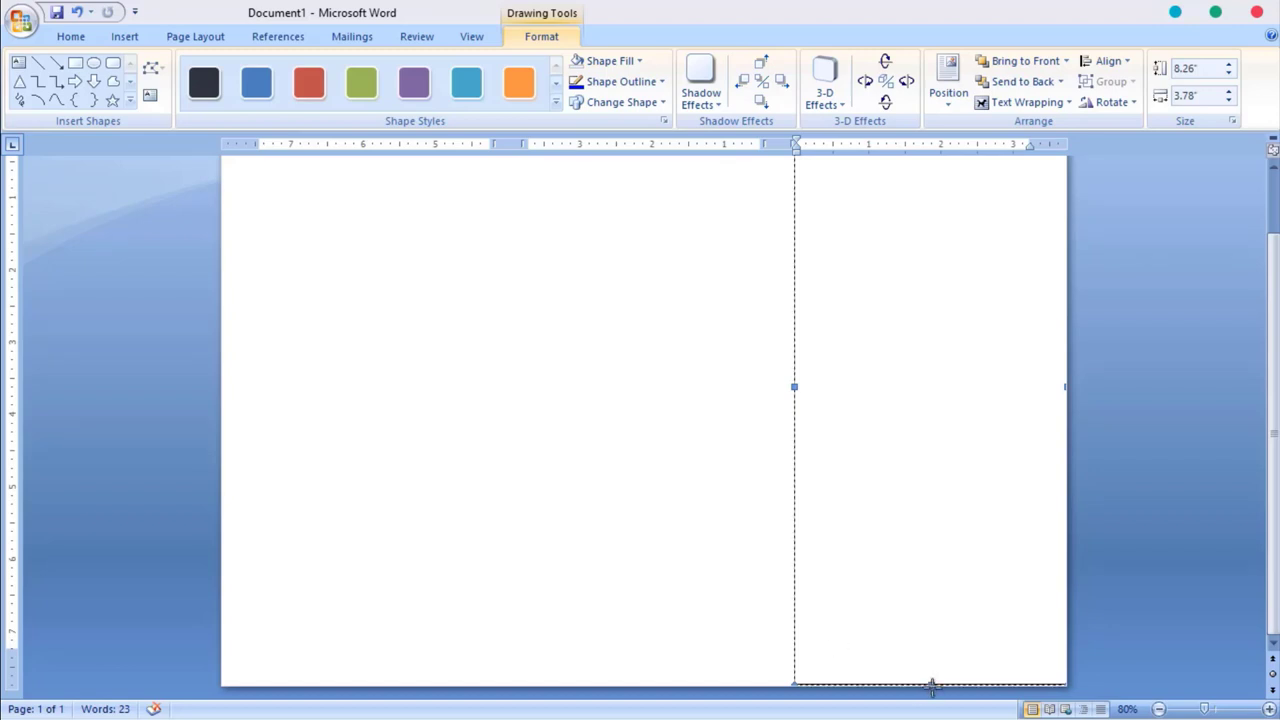
left_click_drag(932, 686, 930, 688)
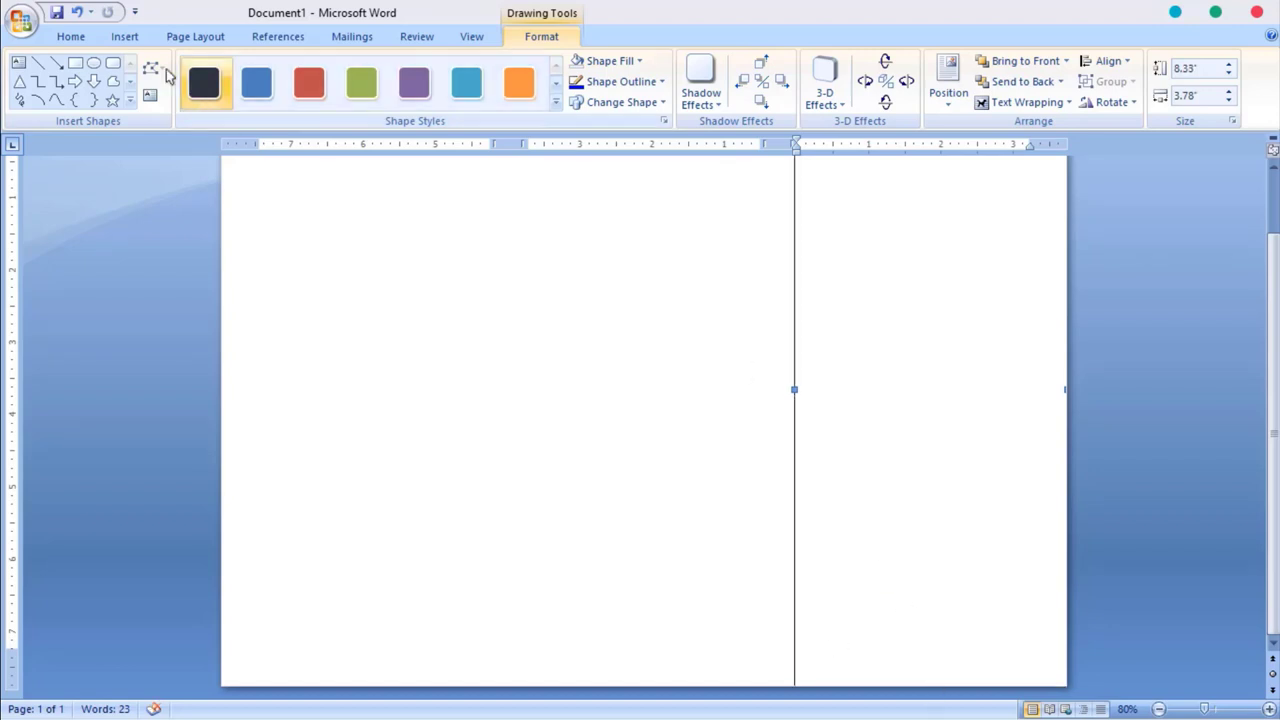
left_click(126, 37)
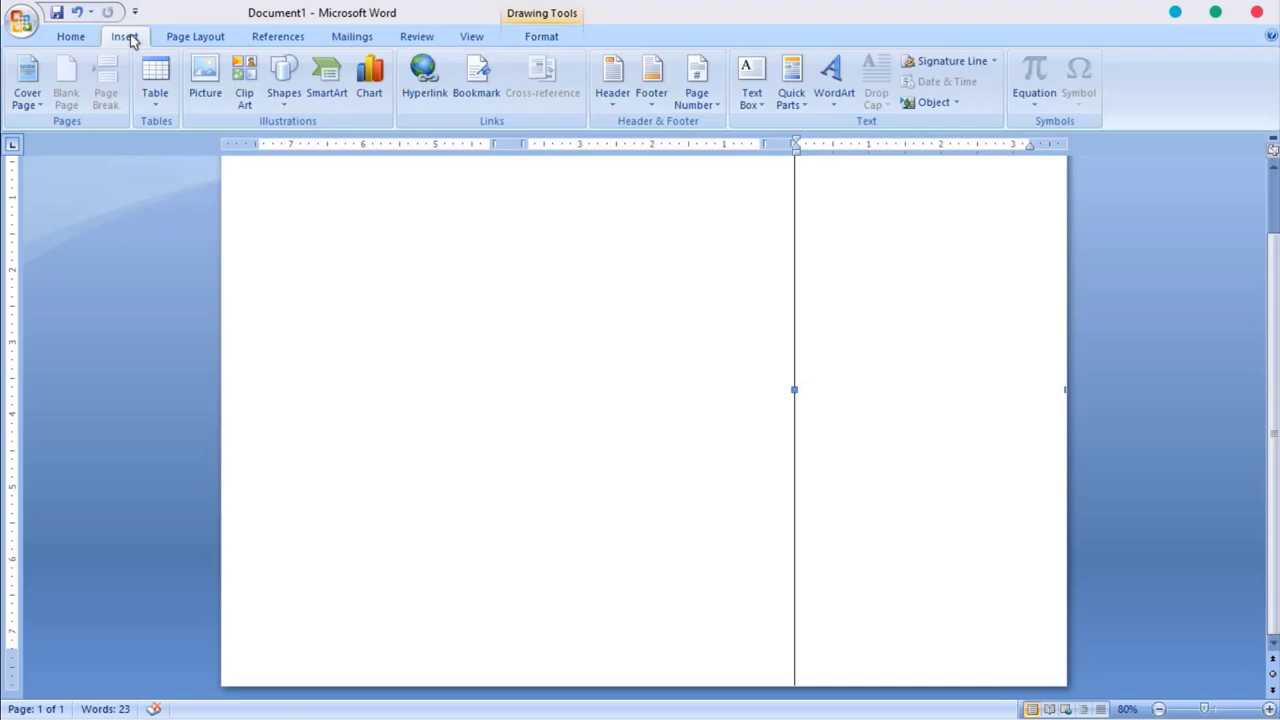
Draw a 1.2" by 3.94" right triangle from the panel's lower-left edge to the page's bottom-right corner
left_click(284, 92)
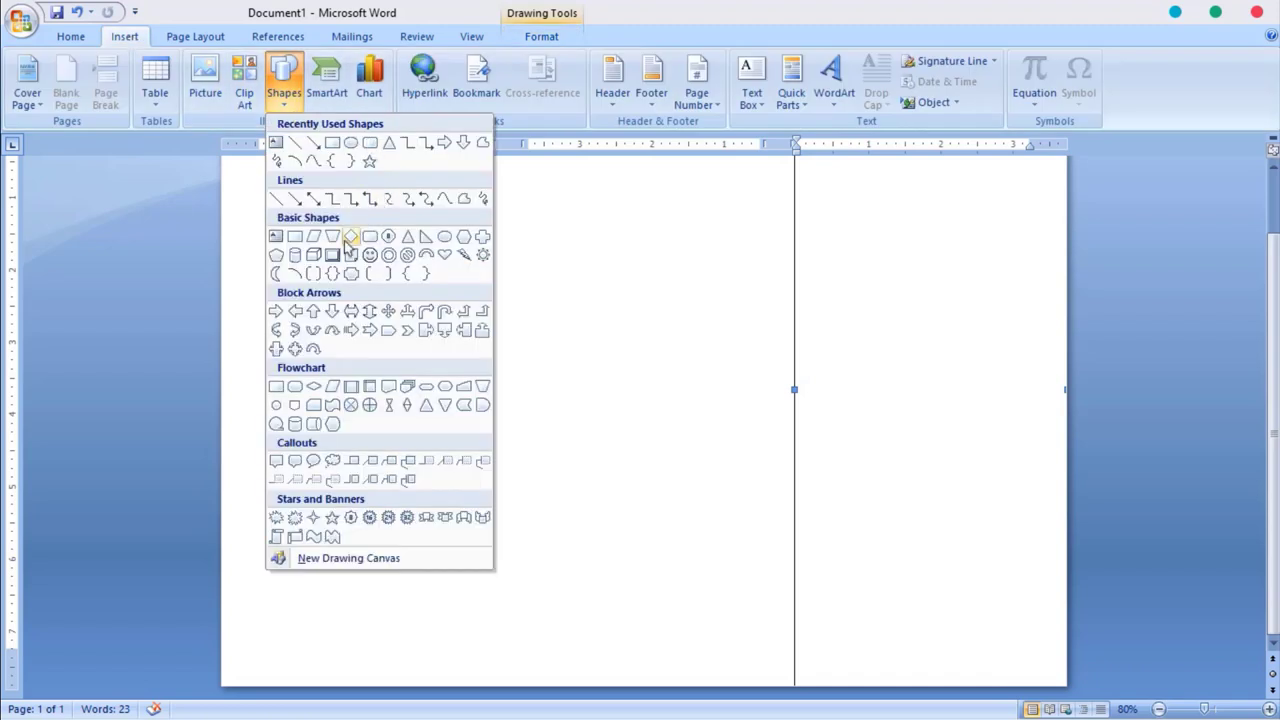
left_click(424, 237)
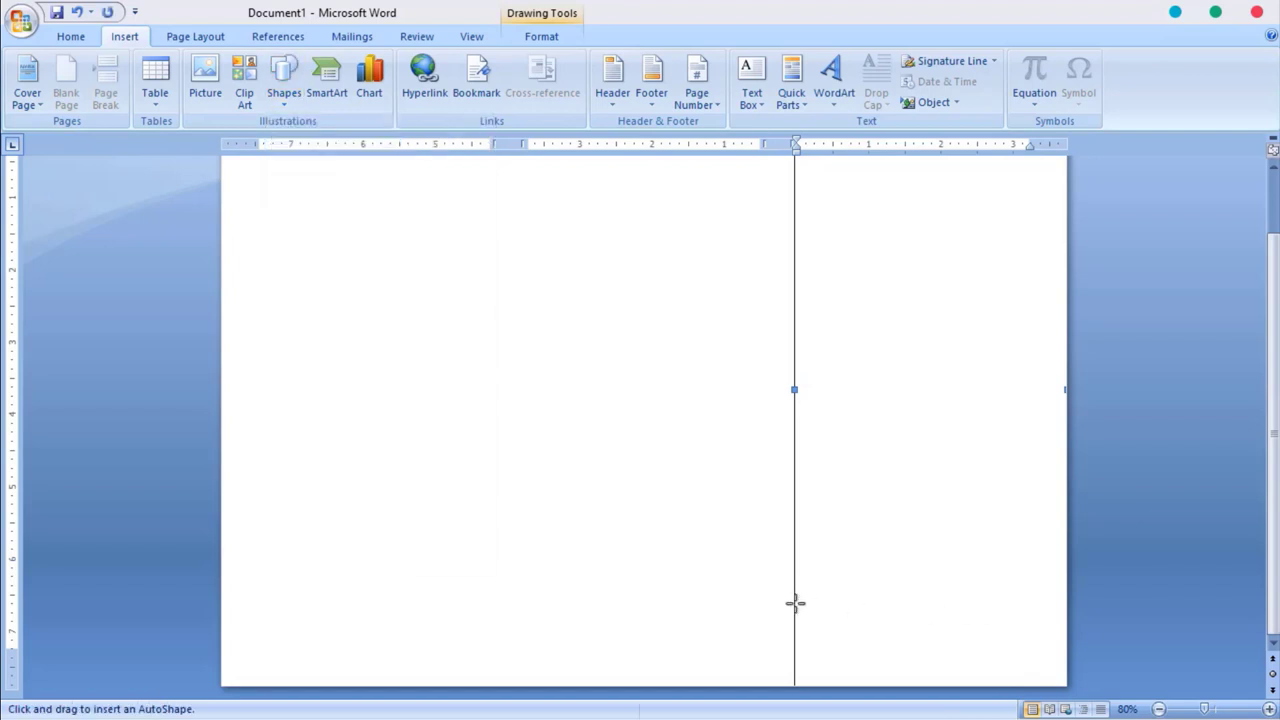
left_click_drag(795, 602, 1045, 686)
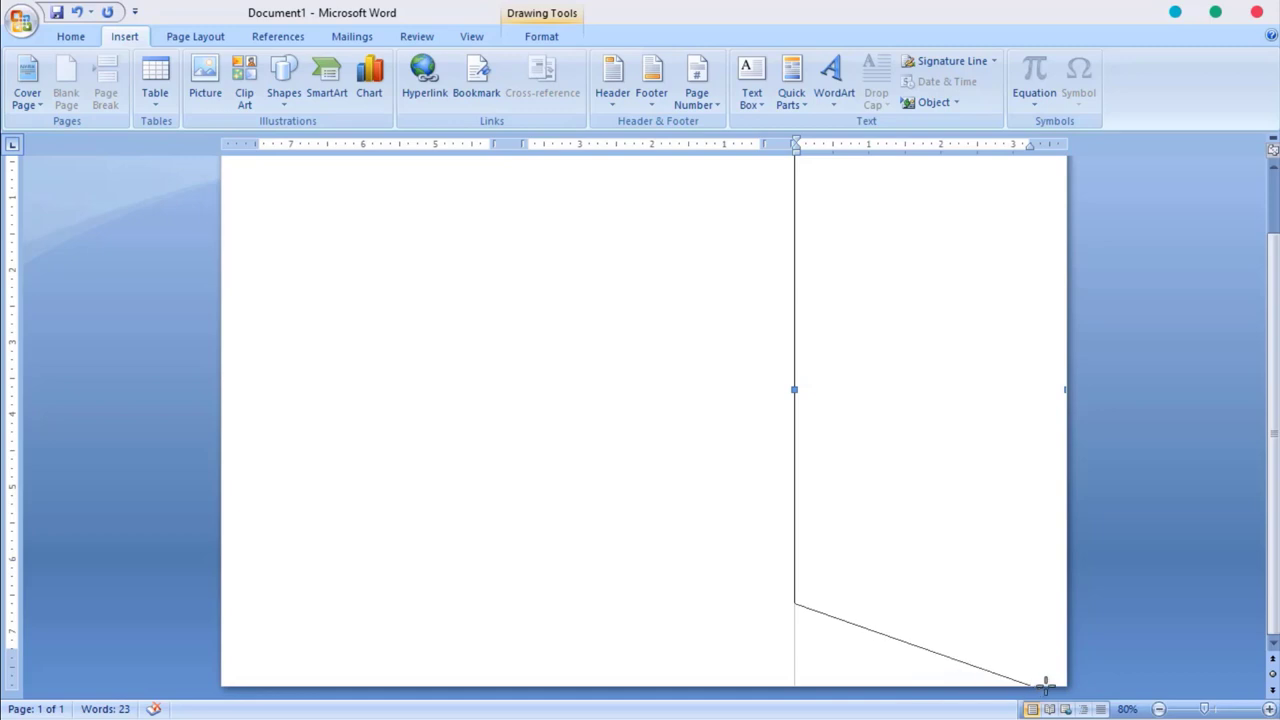
left_click_drag(1045, 686, 1078, 685)
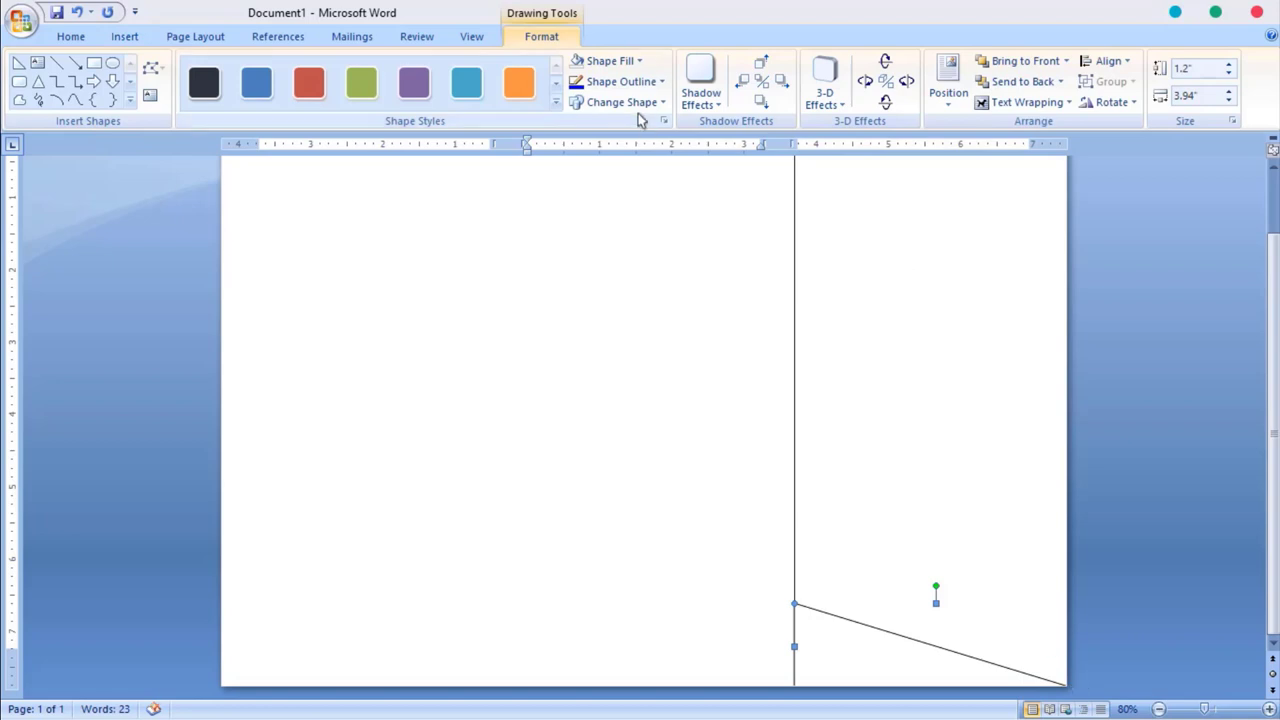
Fill the bottom-right triangle with a two-colour gradient, dark red at the top fading to white
left_click(608, 61)
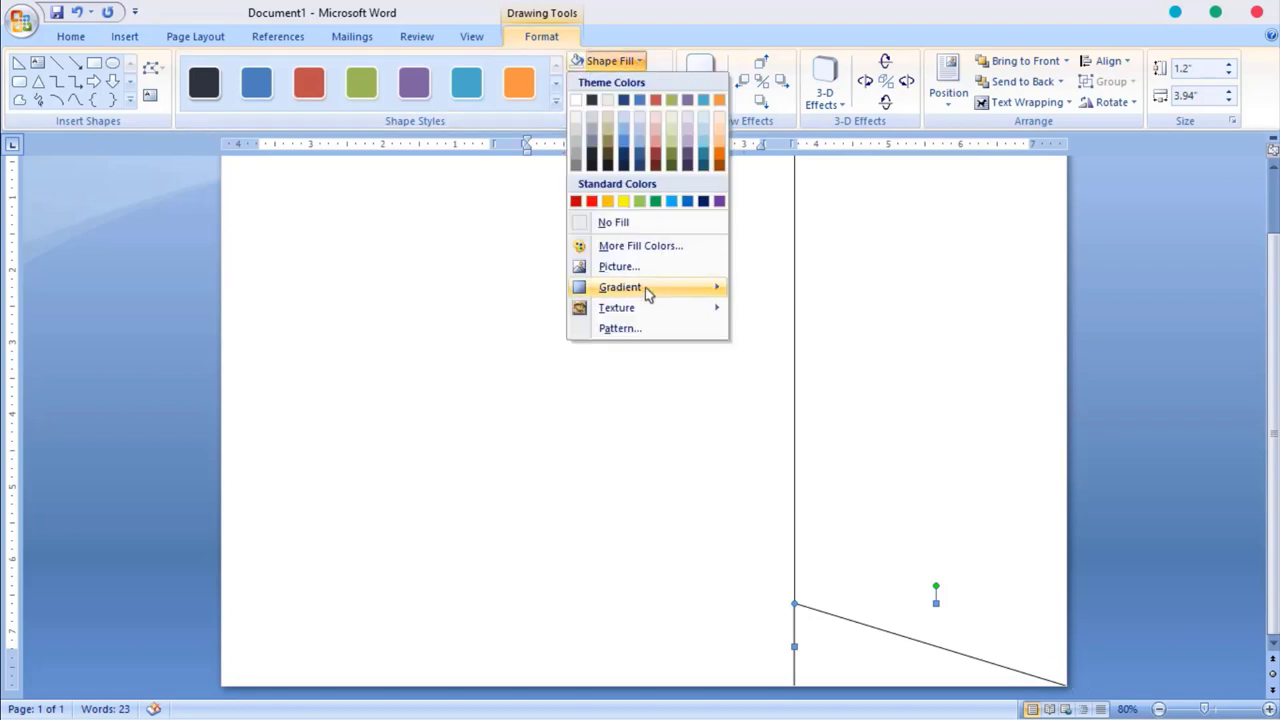
mouse_move(620, 287)
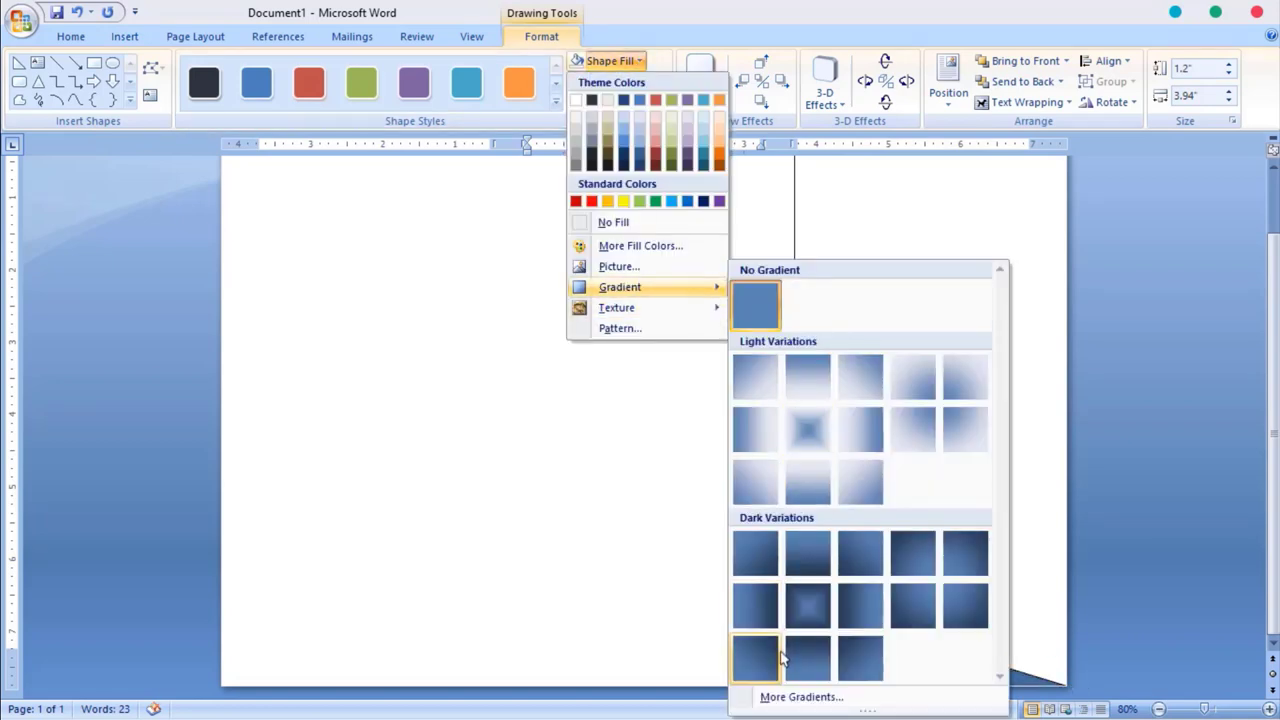
left_click(793, 698)
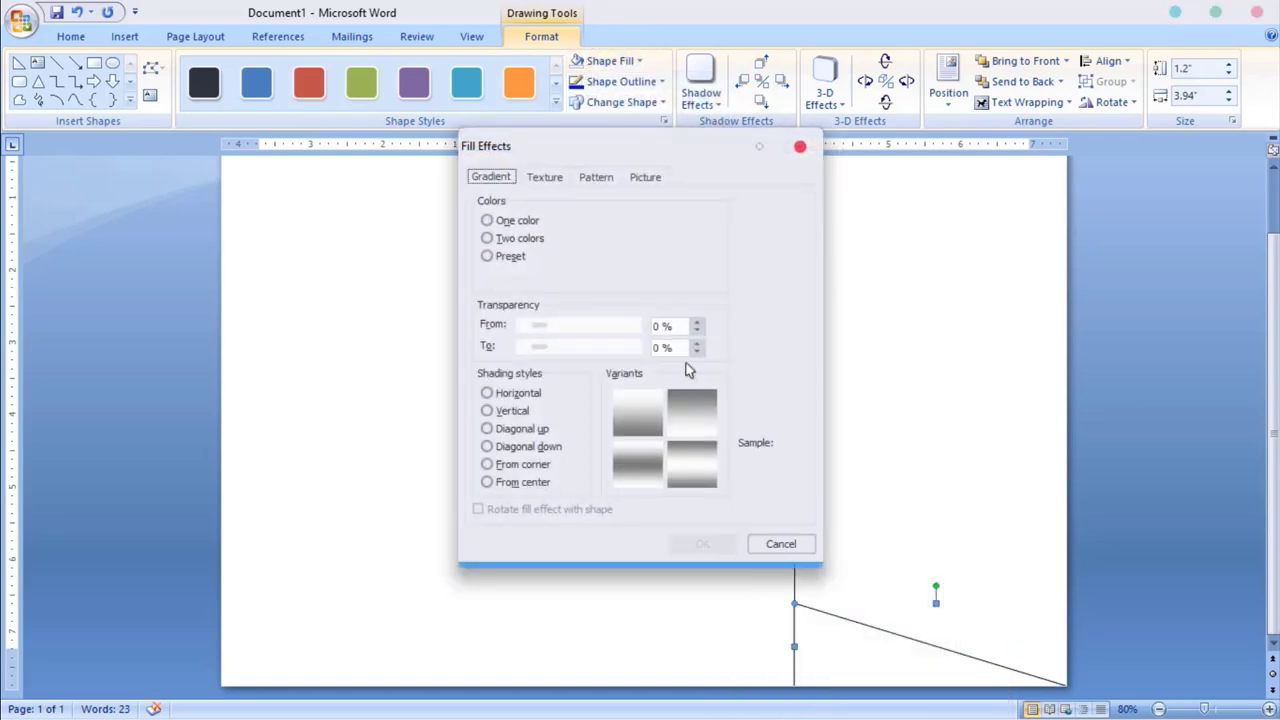
left_click(533, 241)
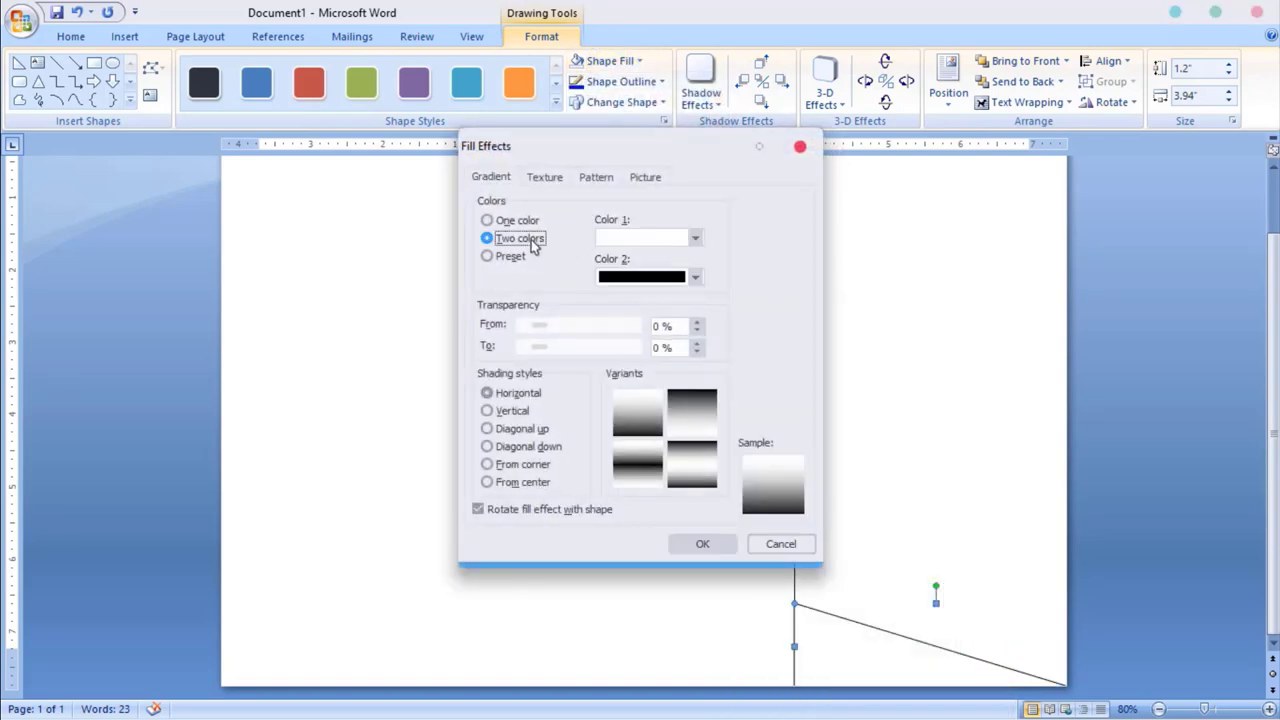
left_click(706, 421)
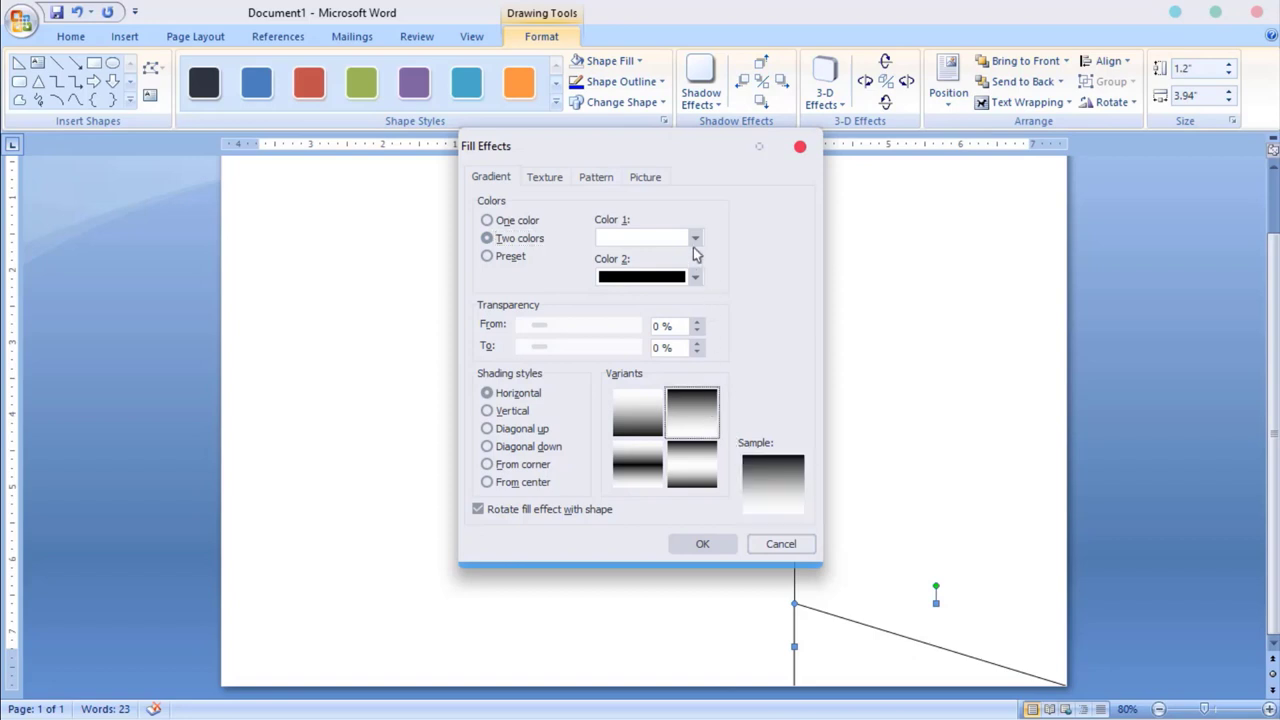
left_click(695, 280)
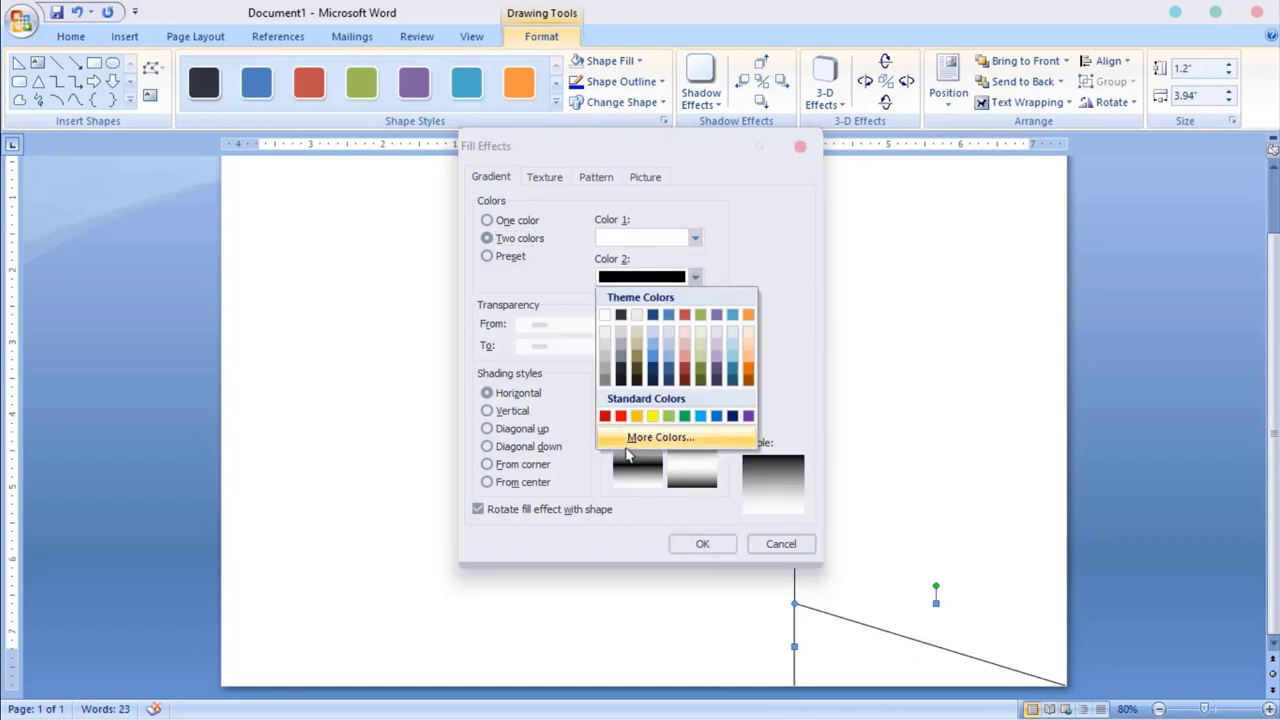
left_click(605, 416)
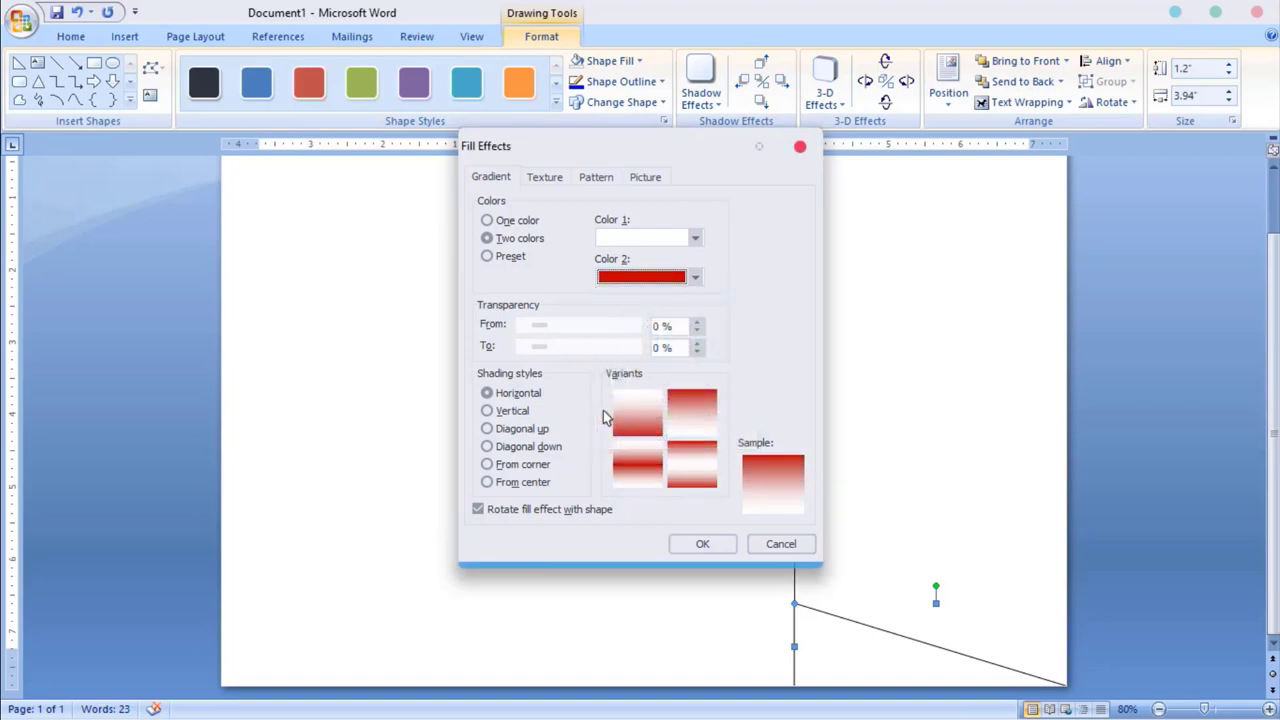
left_click(686, 543)
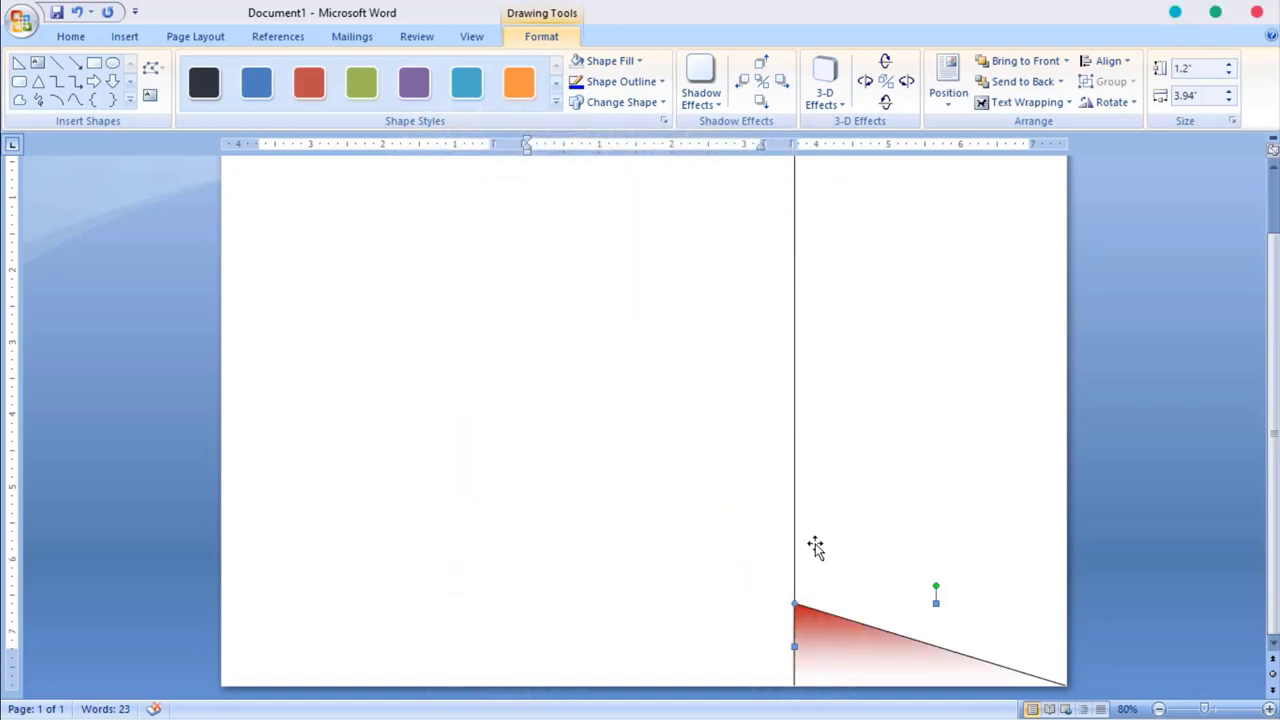
left_click(640, 61)
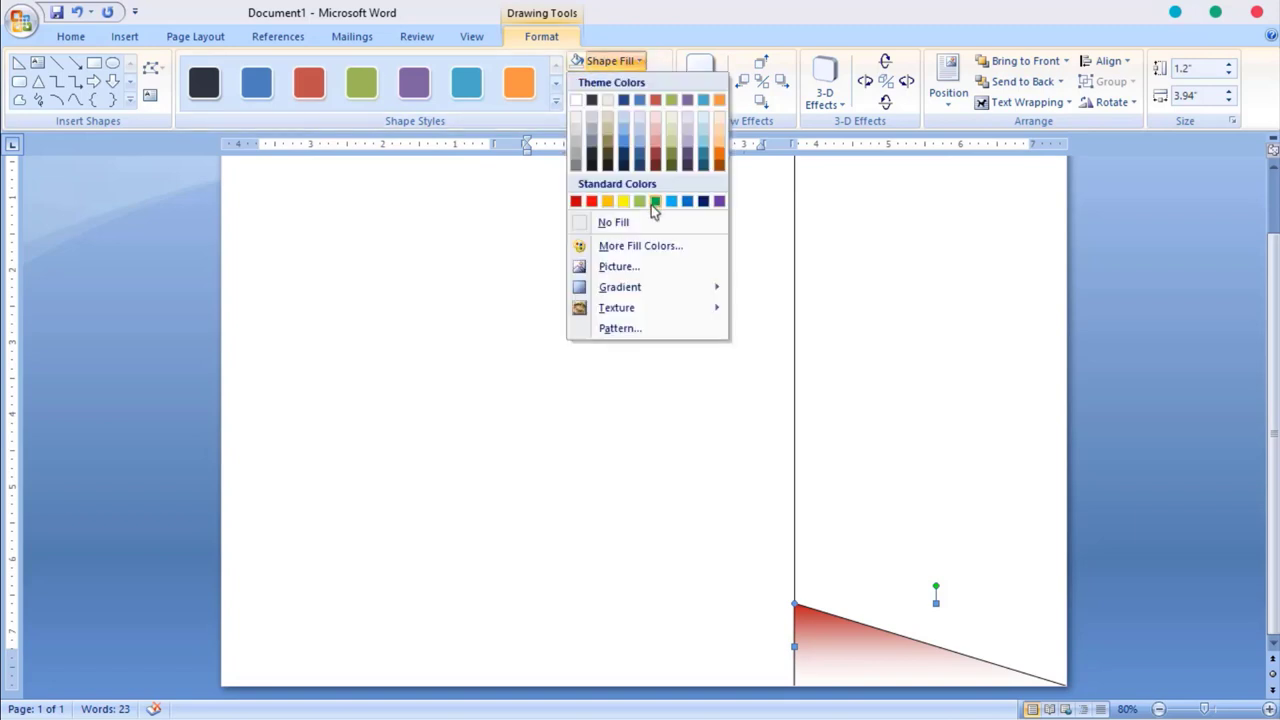
mouse_move(620, 287)
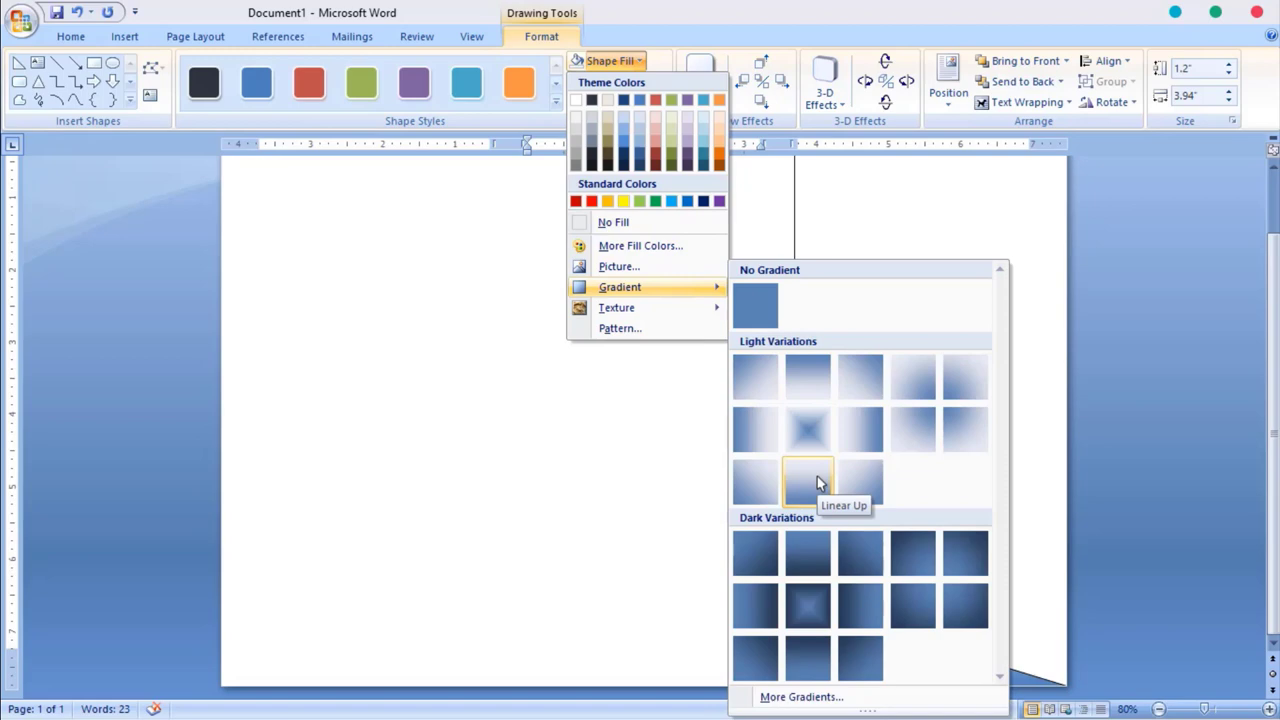
Set the gradient's first colour to a custom softer red, RGB 203, 67, 53
left_click(800, 698)
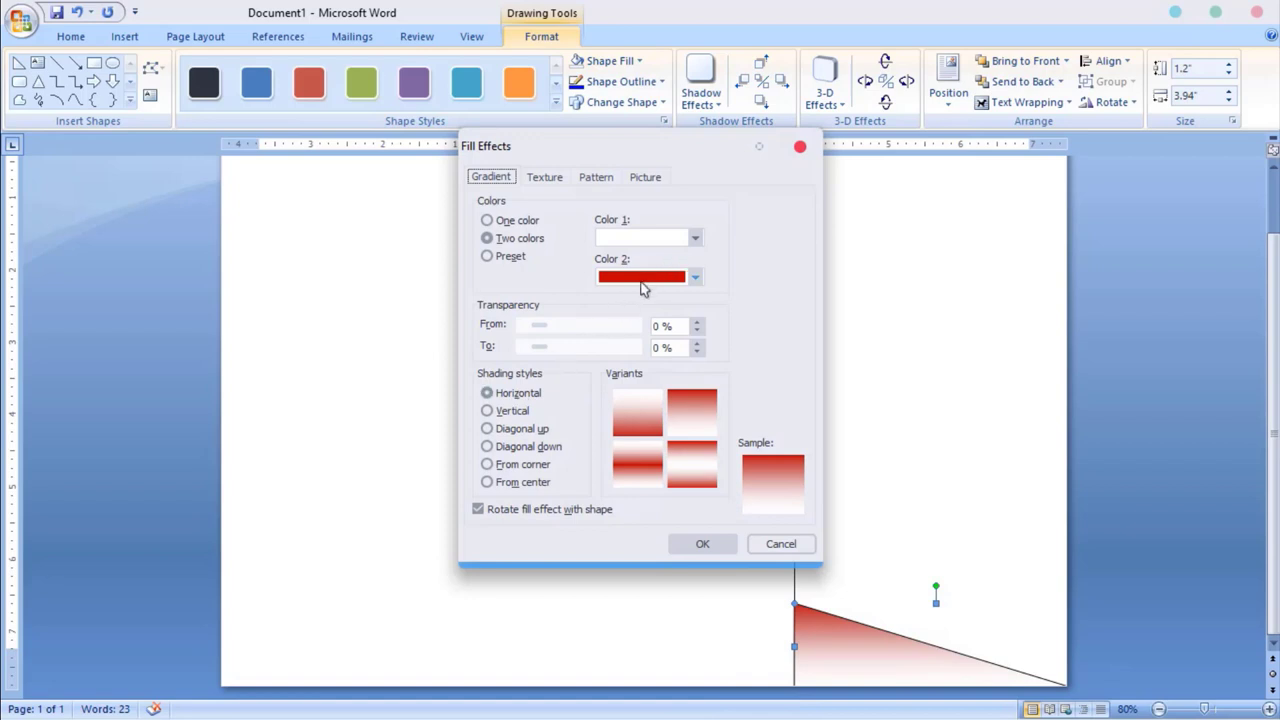
left_click(697, 240)
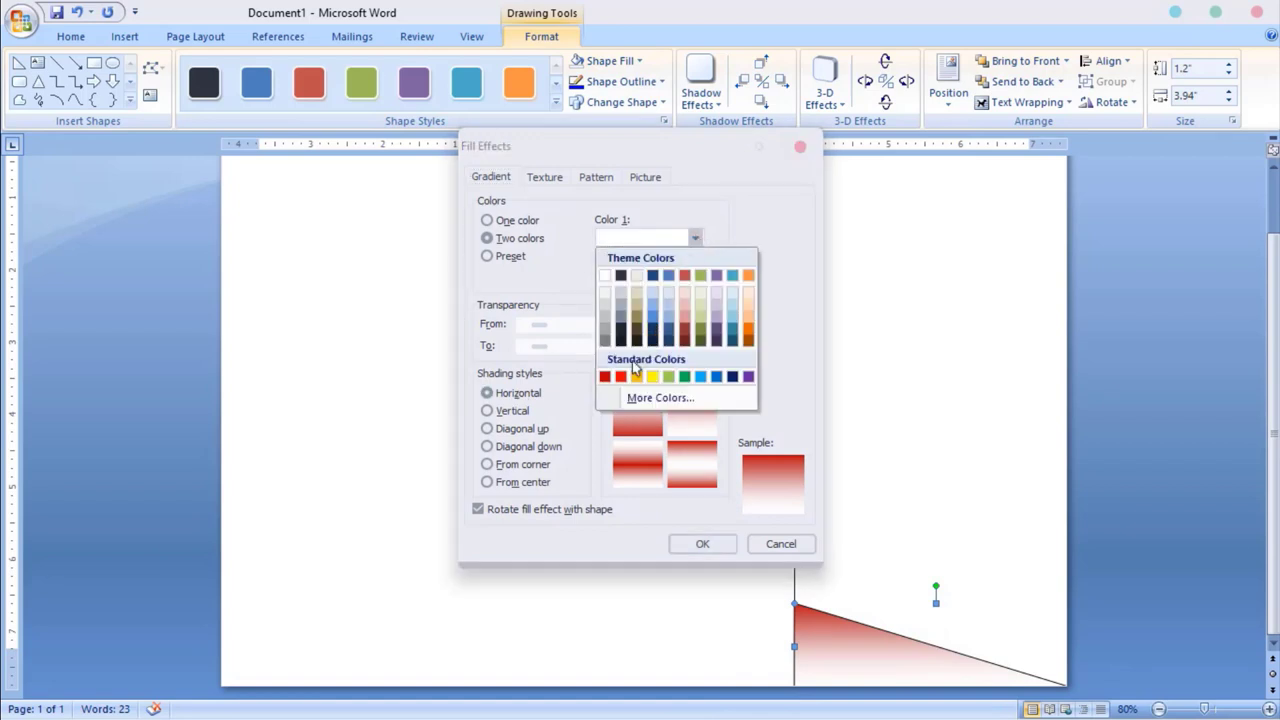
left_click(622, 377)
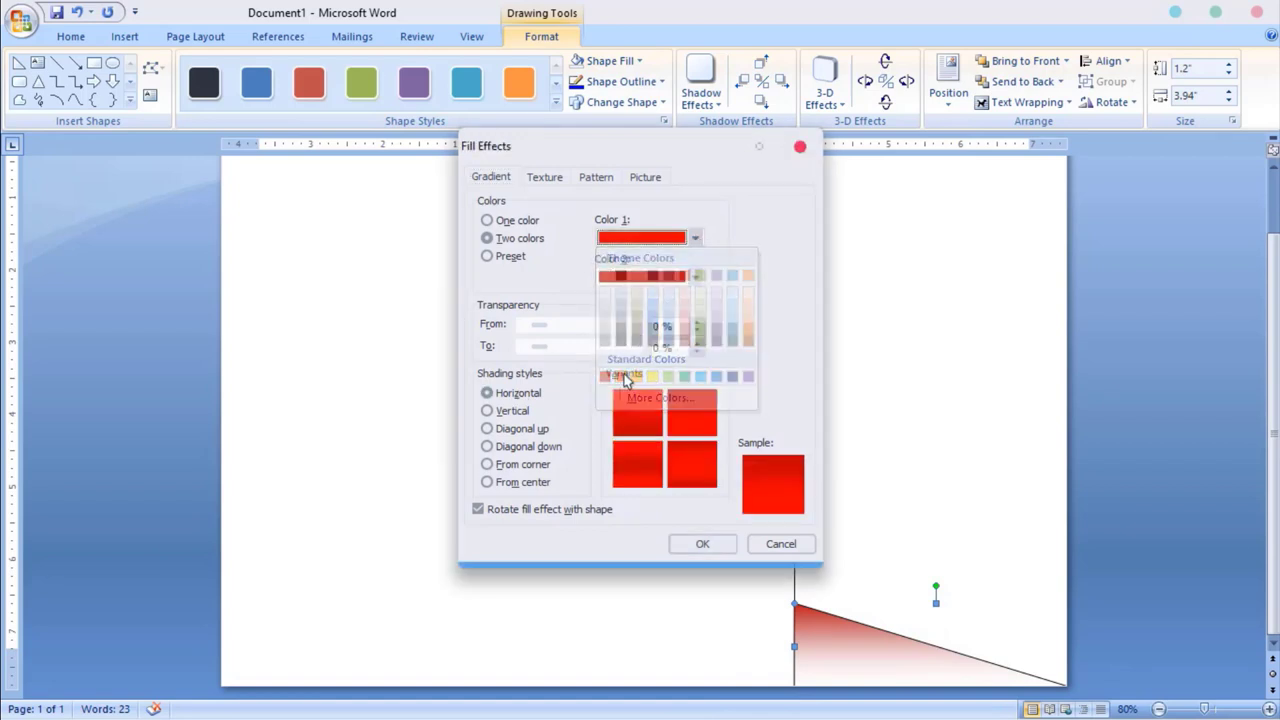
left_click(697, 237)
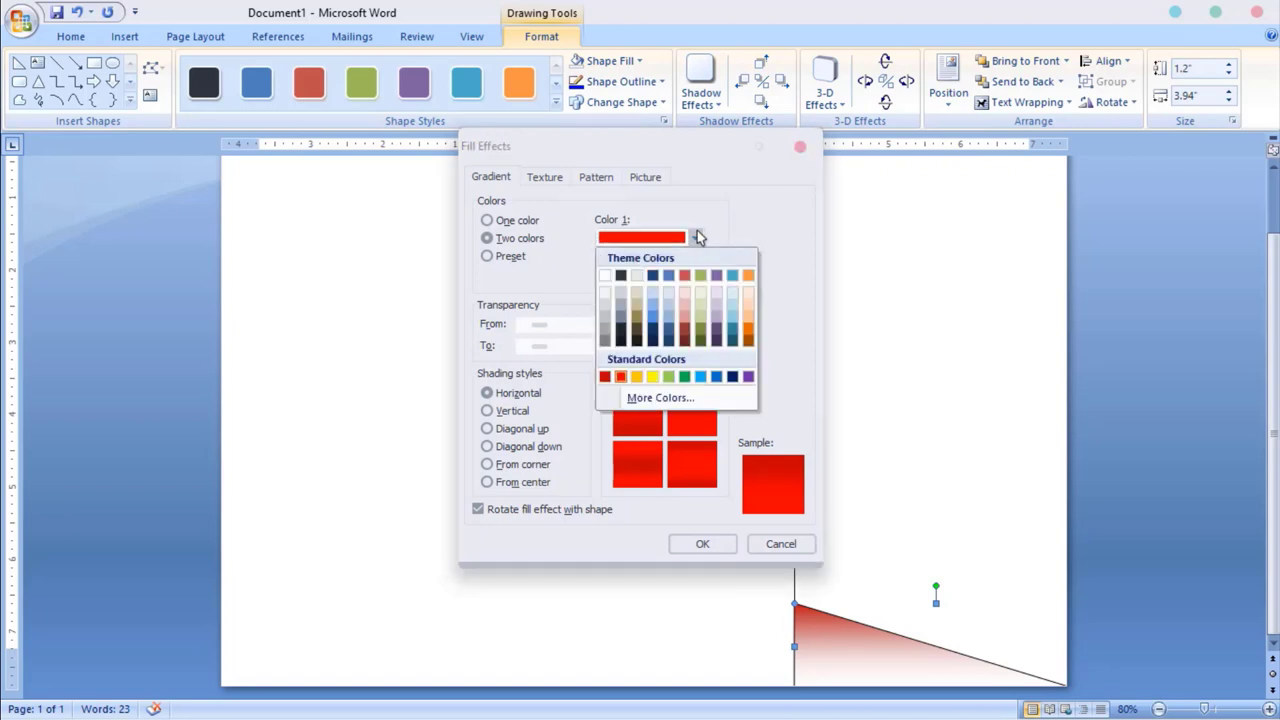
left_click(660, 397)
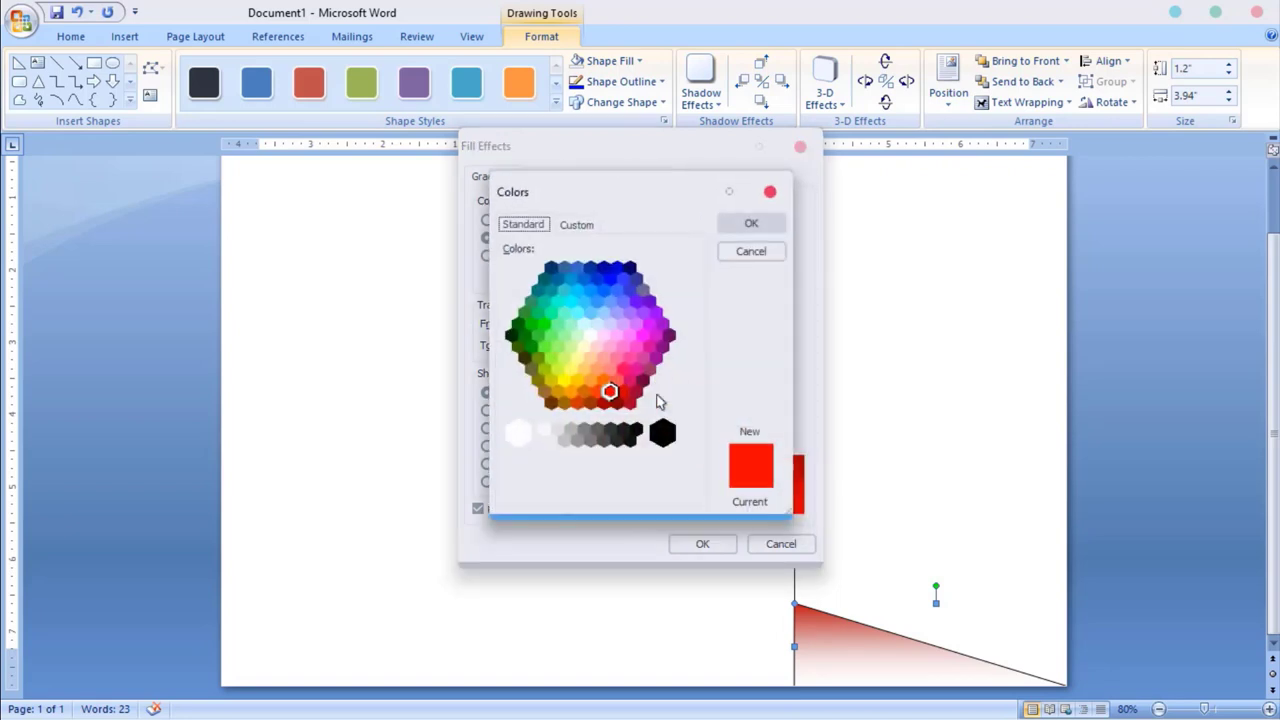
left_click(622, 392)
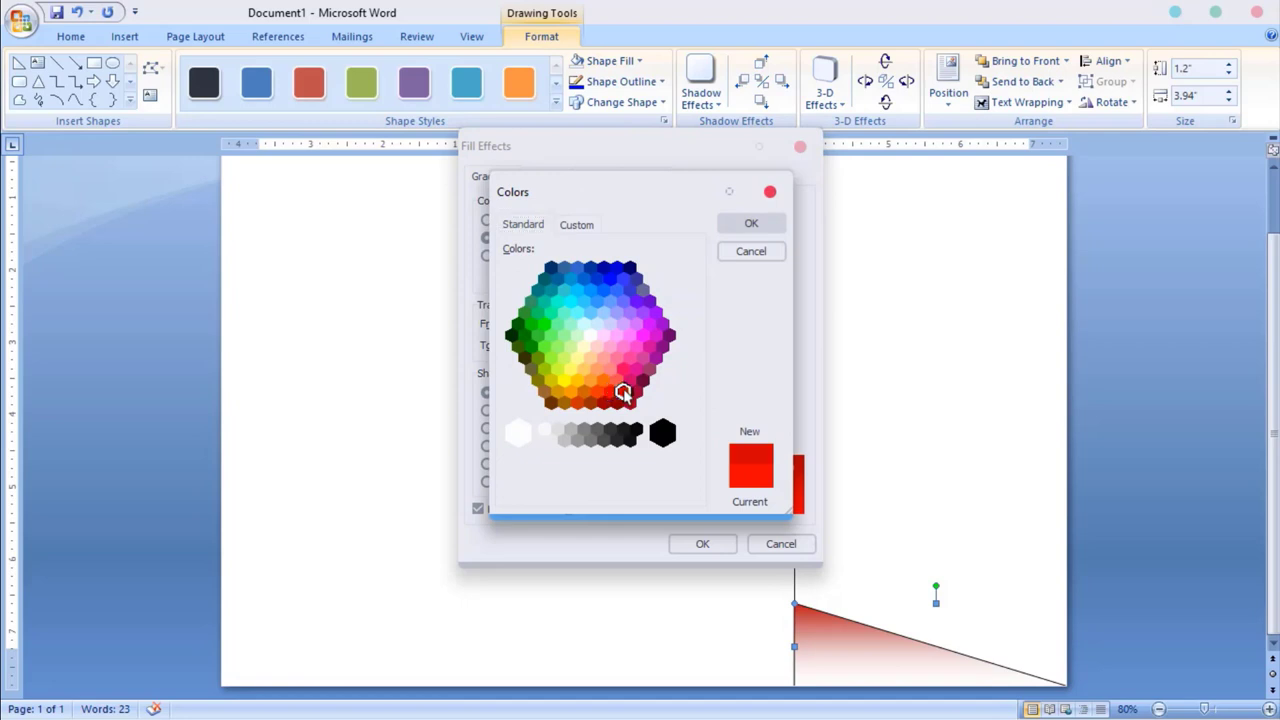
left_click(610, 369)
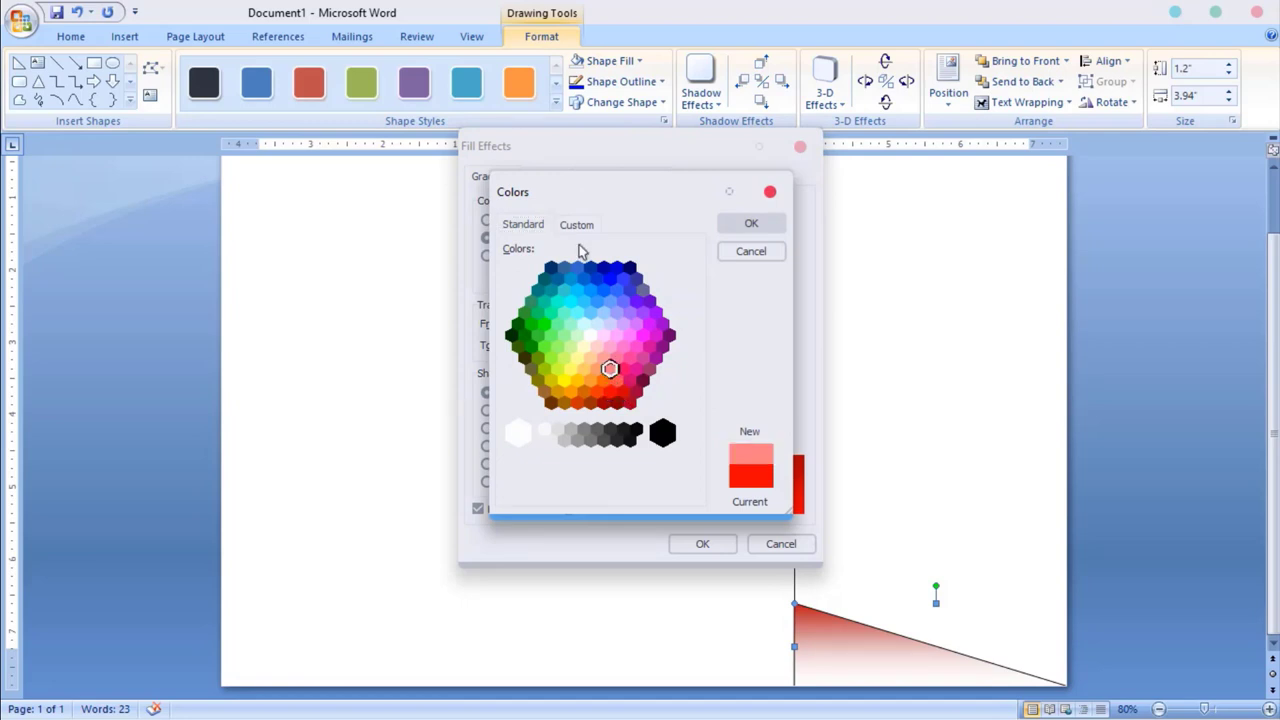
left_click(603, 381)
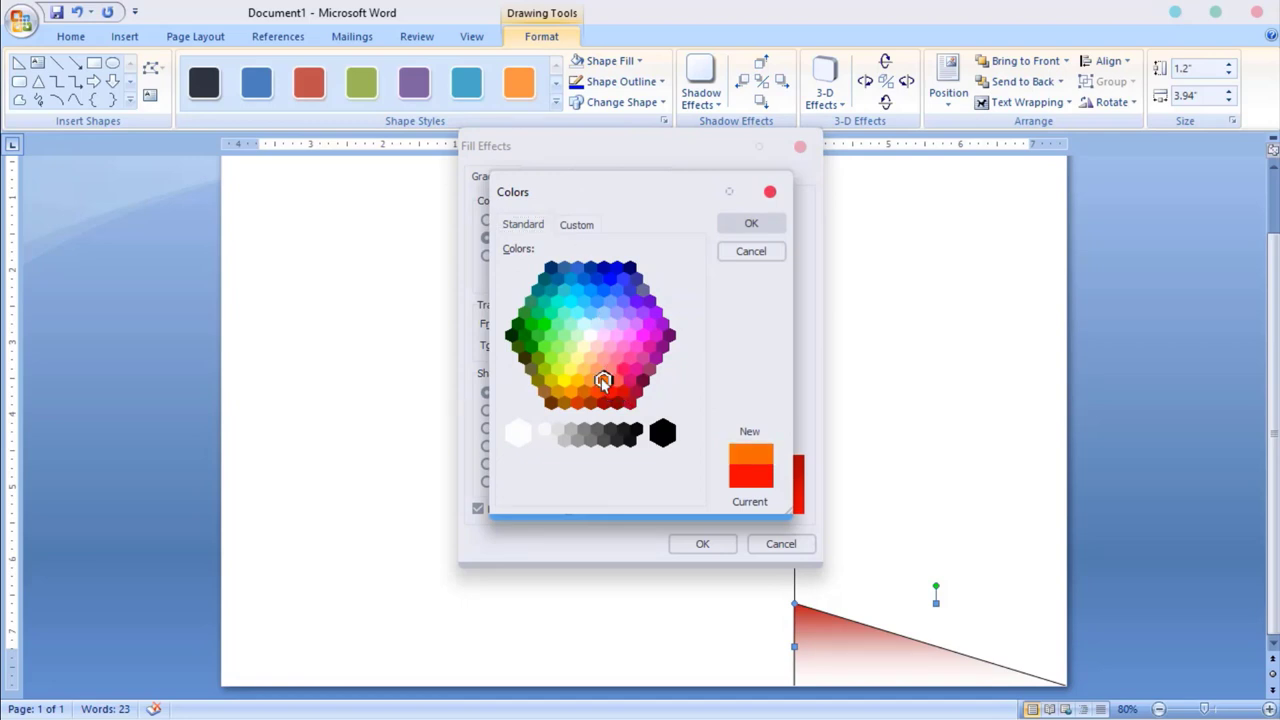
left_click(578, 232)
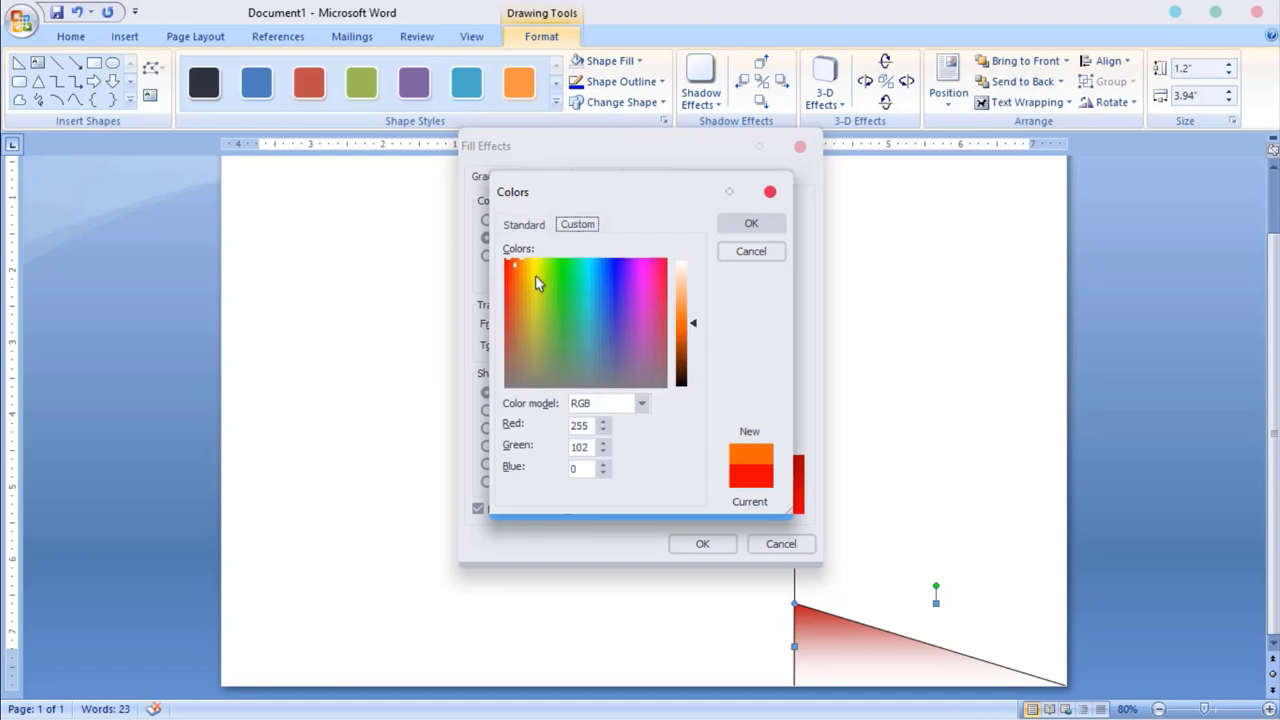
mouse_move(521, 267)
left_mouse_down()
mouse_move(509, 325)
mouse_move(507, 310)
left_mouse_up()
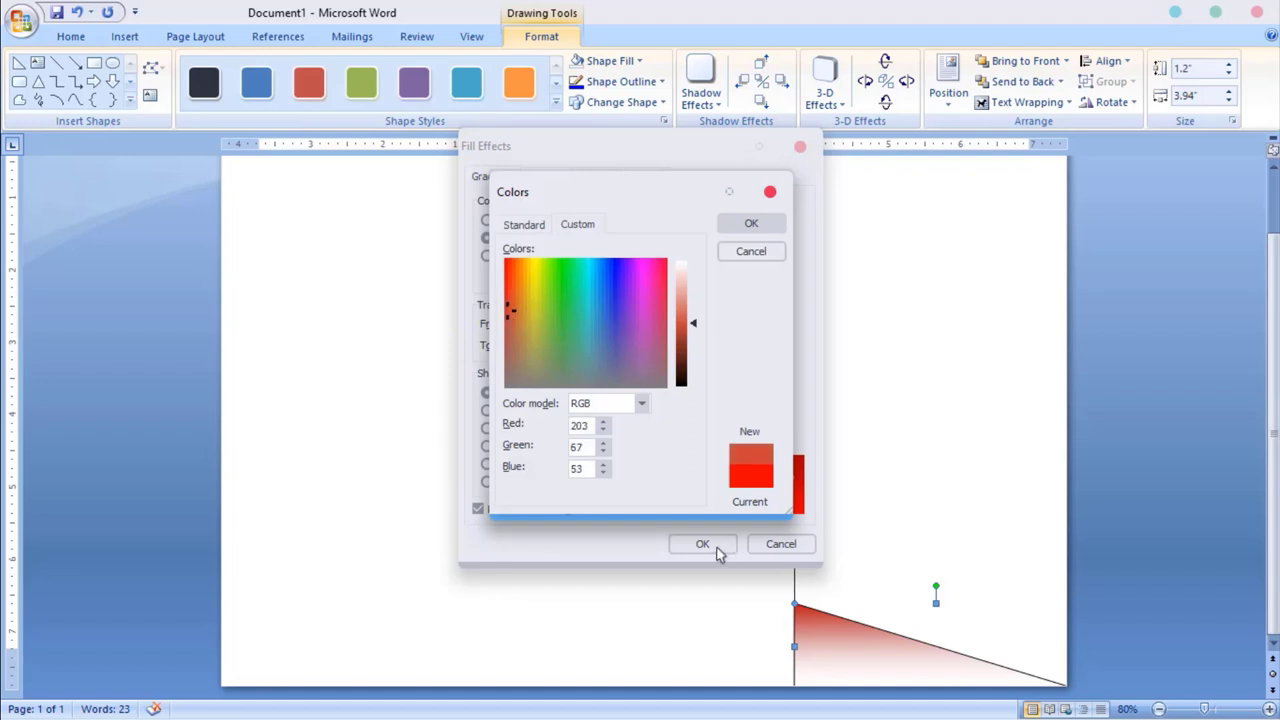
left_click(748, 221)
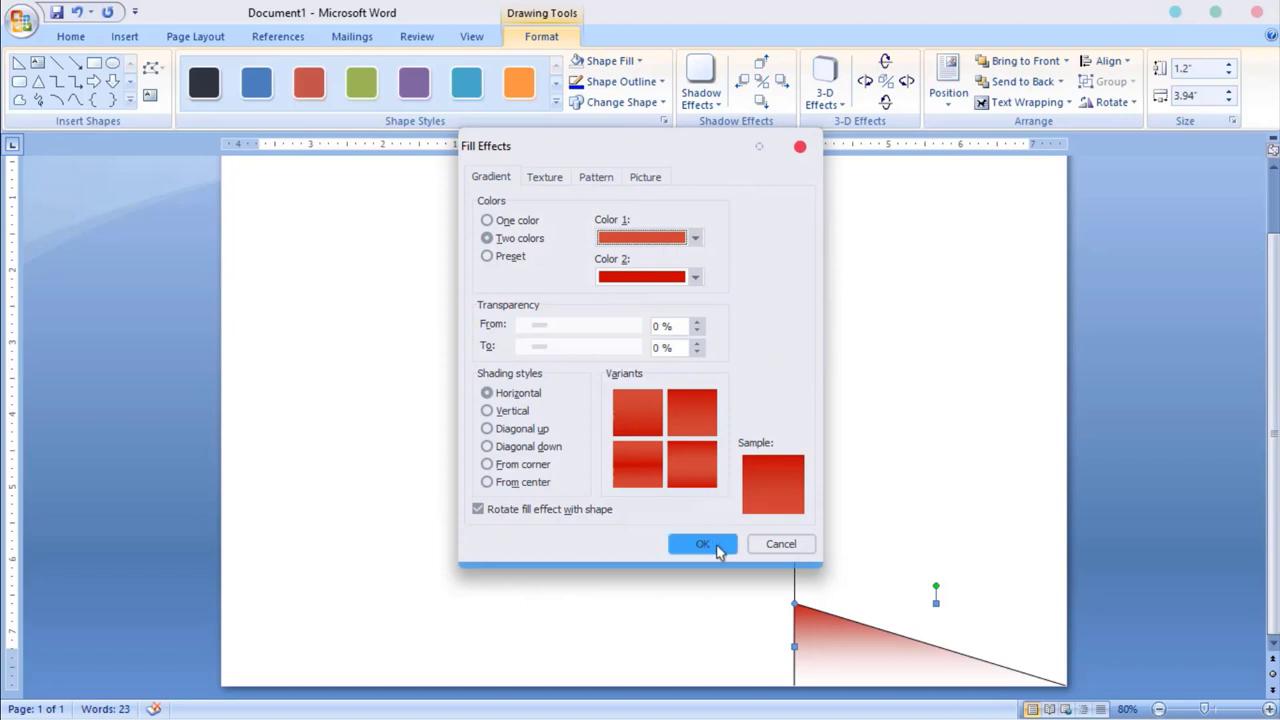
left_click(716, 549)
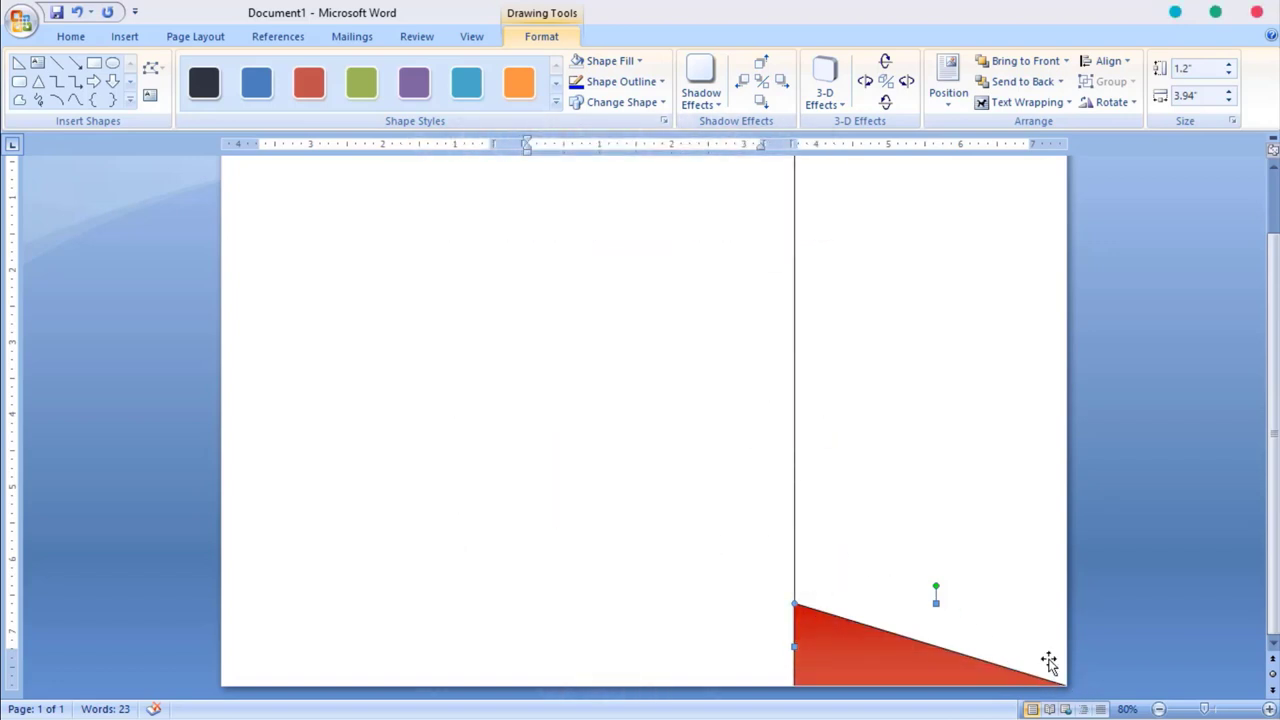
Remove the red triangle's outline and widen it to 4.03 inches
left_click(650, 82)
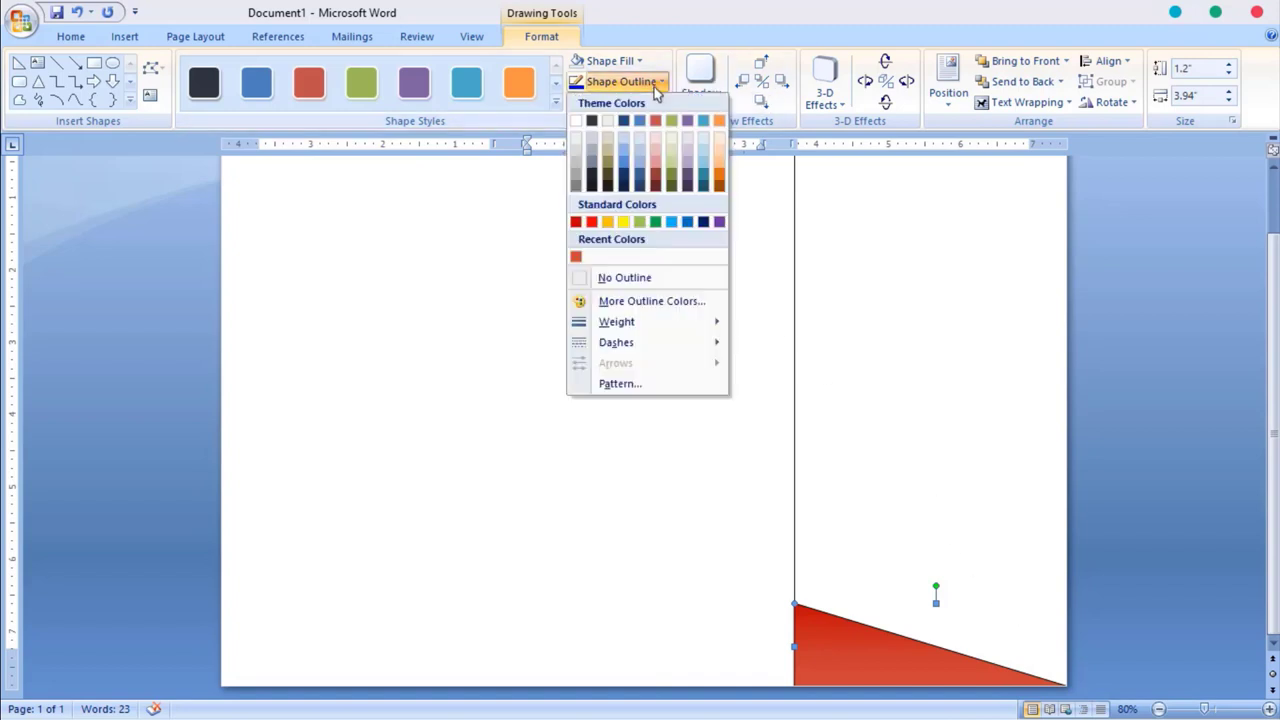
left_click(657, 279)
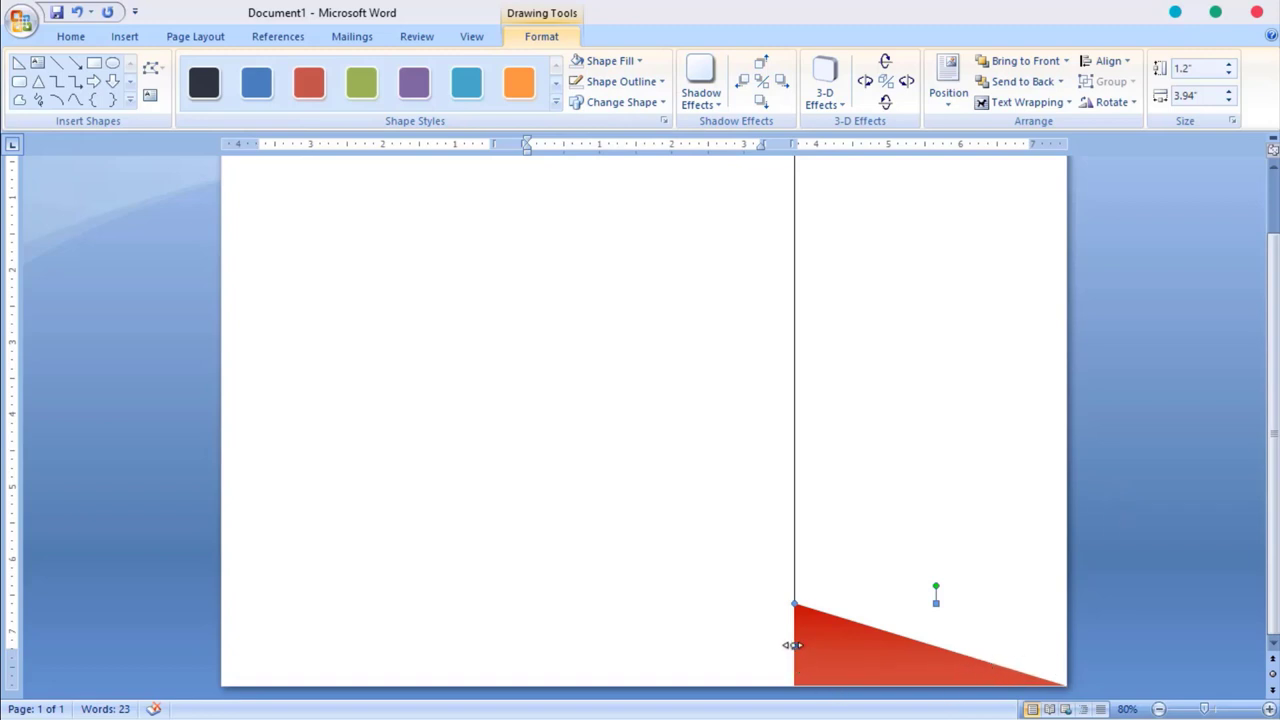
left_click_drag(788, 645, 788, 645)
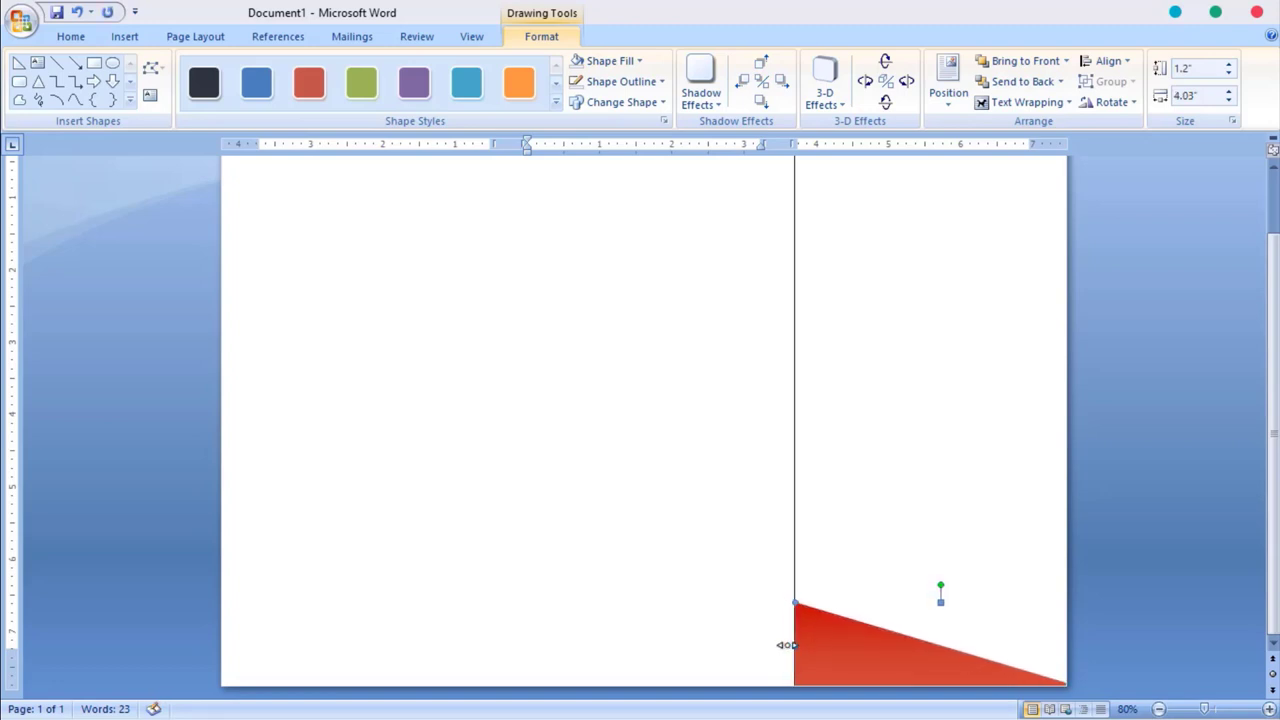
left_click(708, 566)
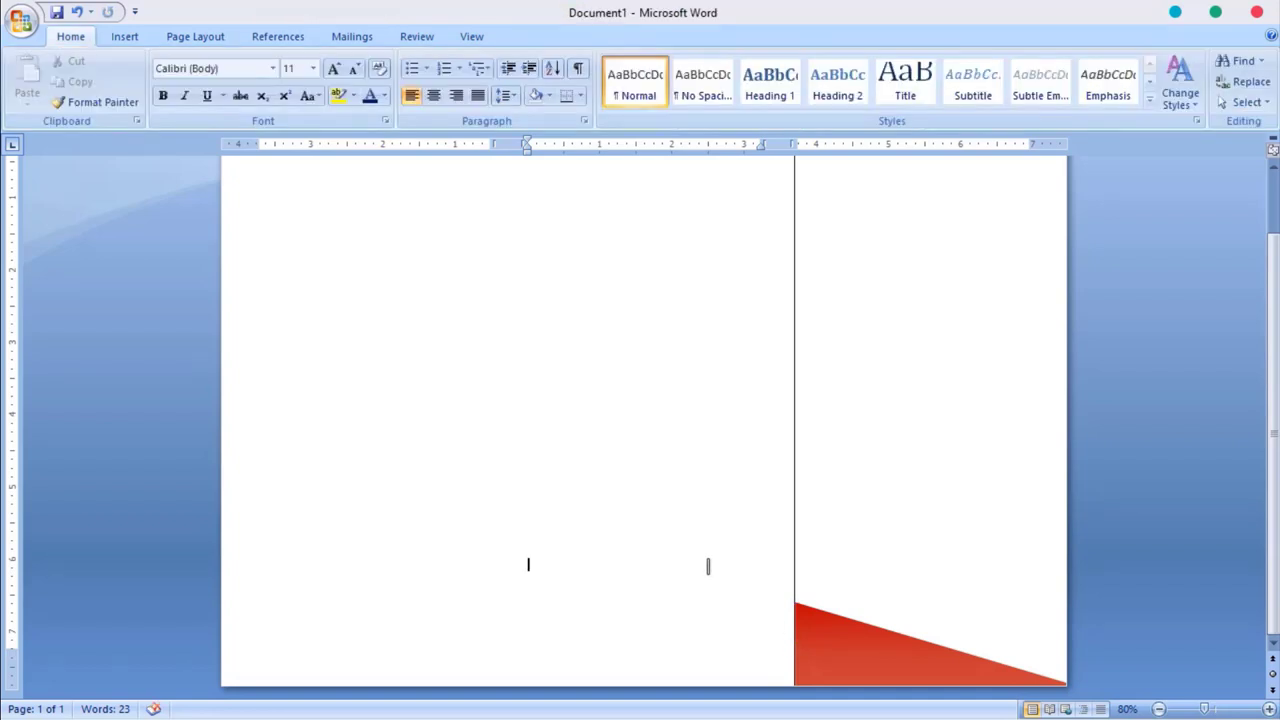
left_click(836, 642)
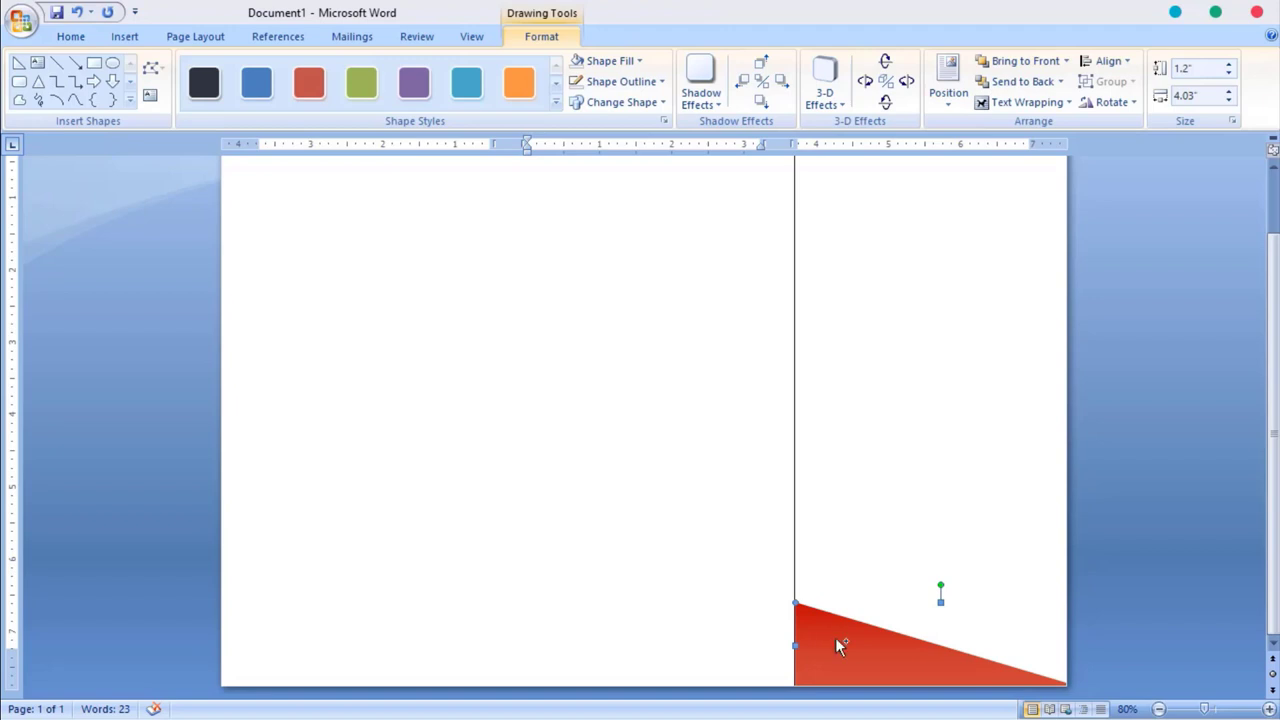
Copy the red triangle slightly higher, tilt it upward and make it thinner
left_click_drag(839, 645, 841, 619)
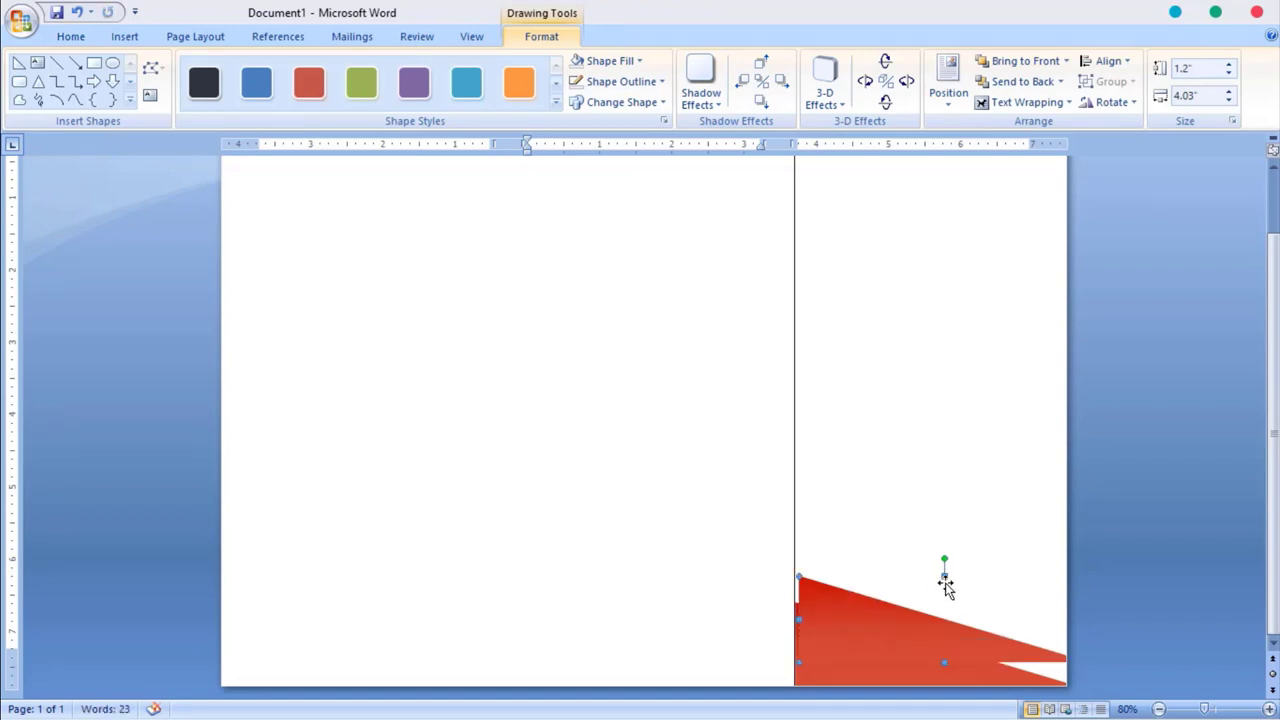
left_click_drag(943, 558, 949, 560)
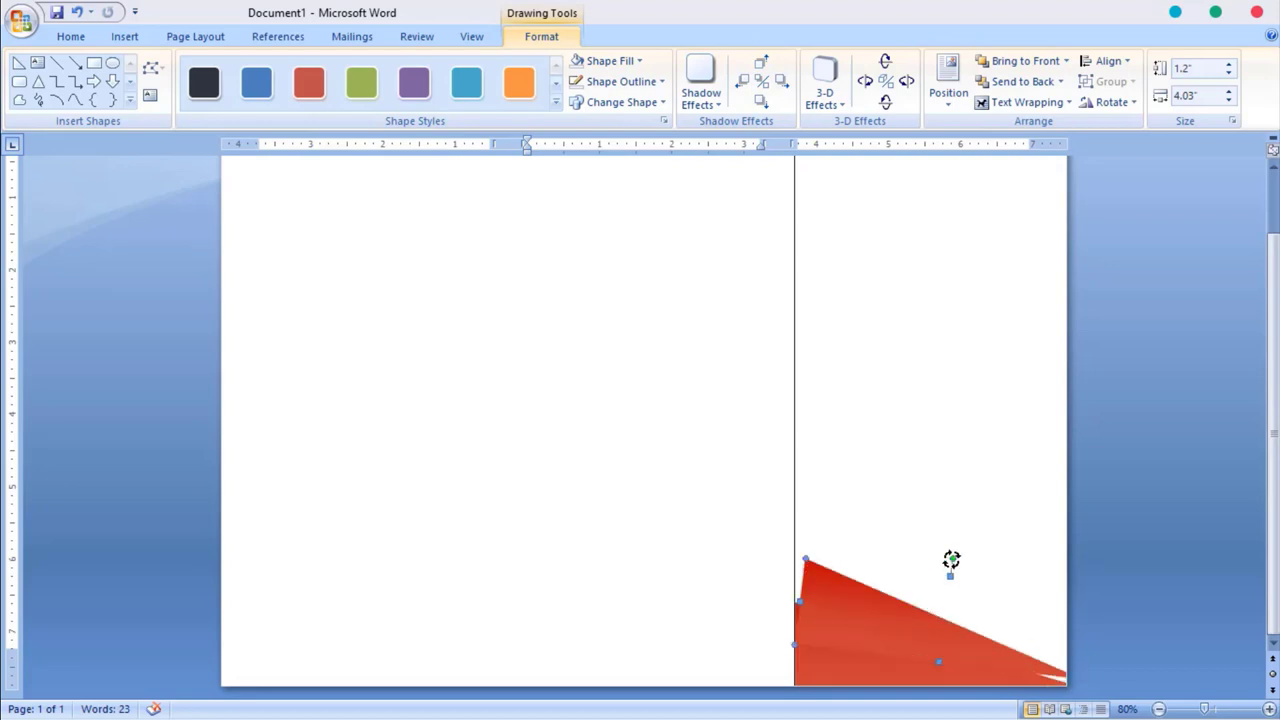
left_click_drag(938, 660, 940, 632)
Give the copied triangle a lighter two-colour red gradient
left_click(639, 61)
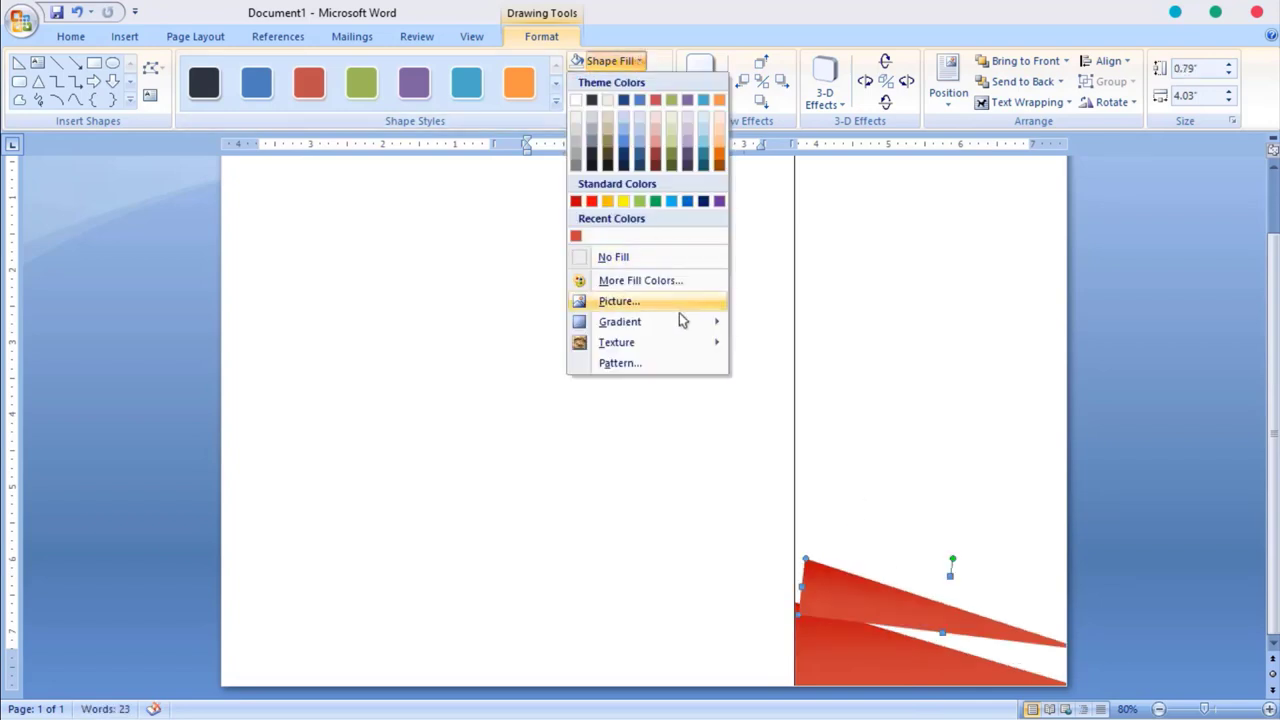
mouse_move(620, 321)
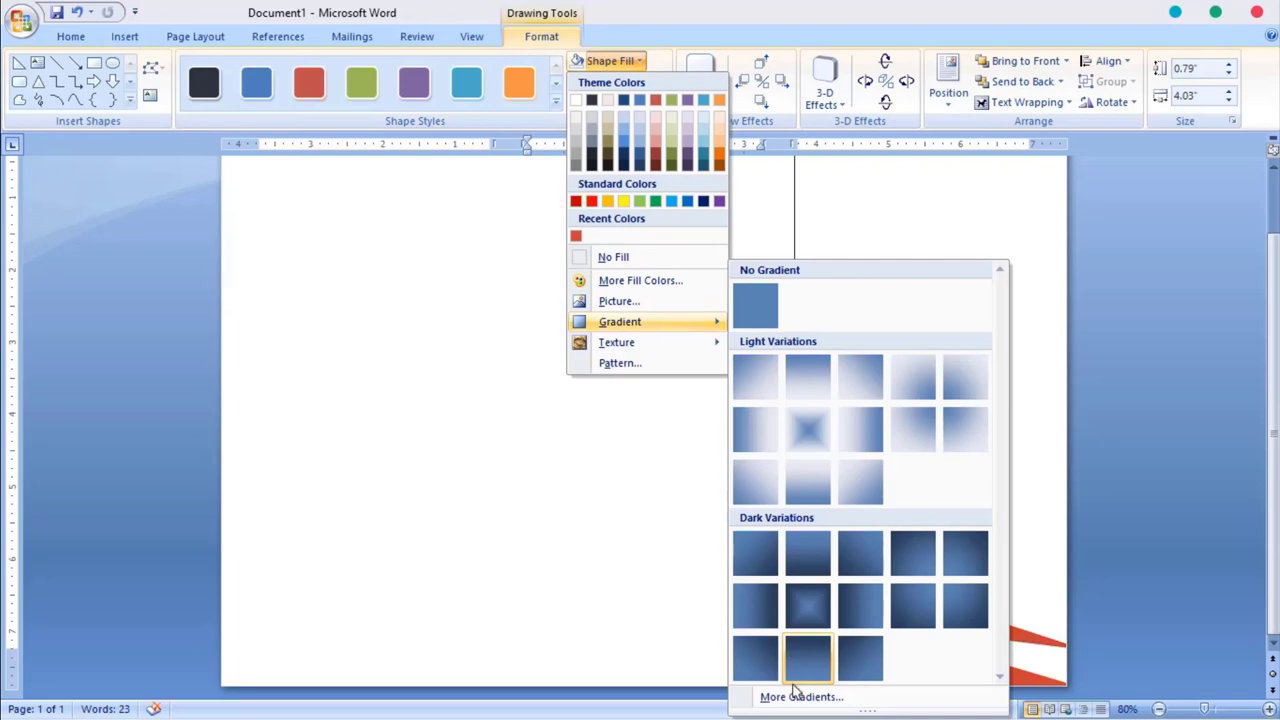
left_click(799, 697)
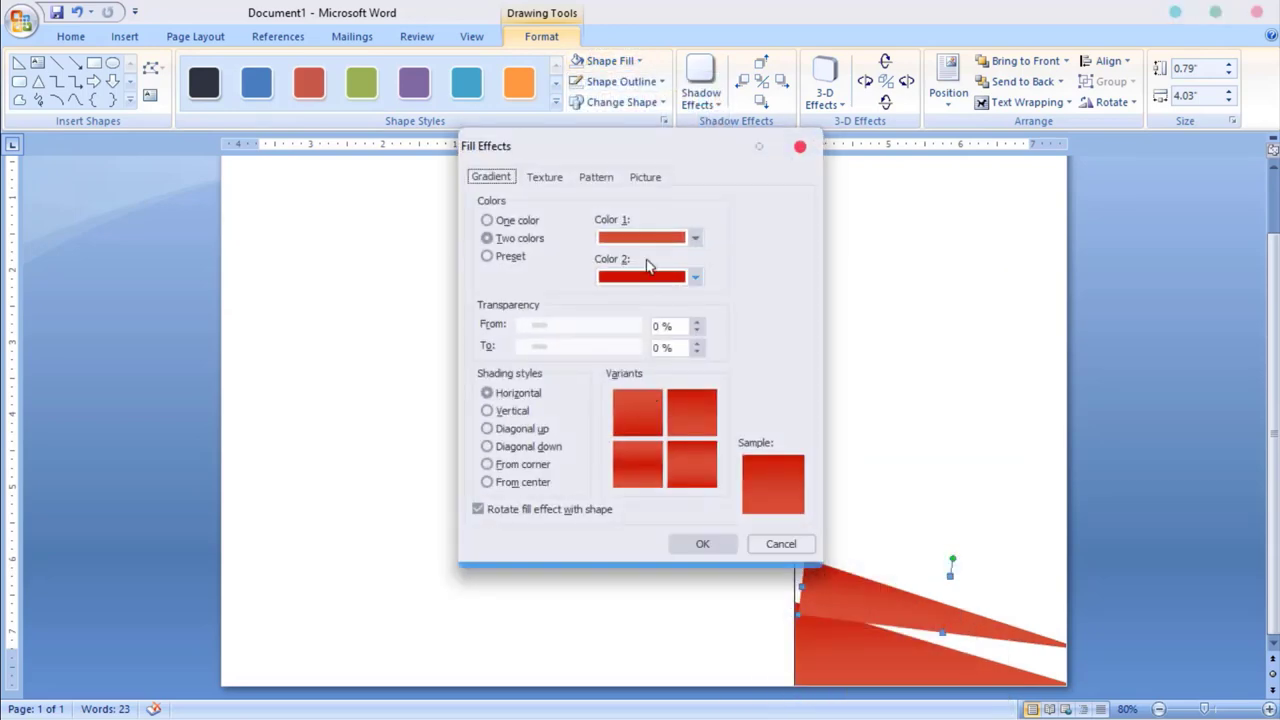
left_click(696, 279)
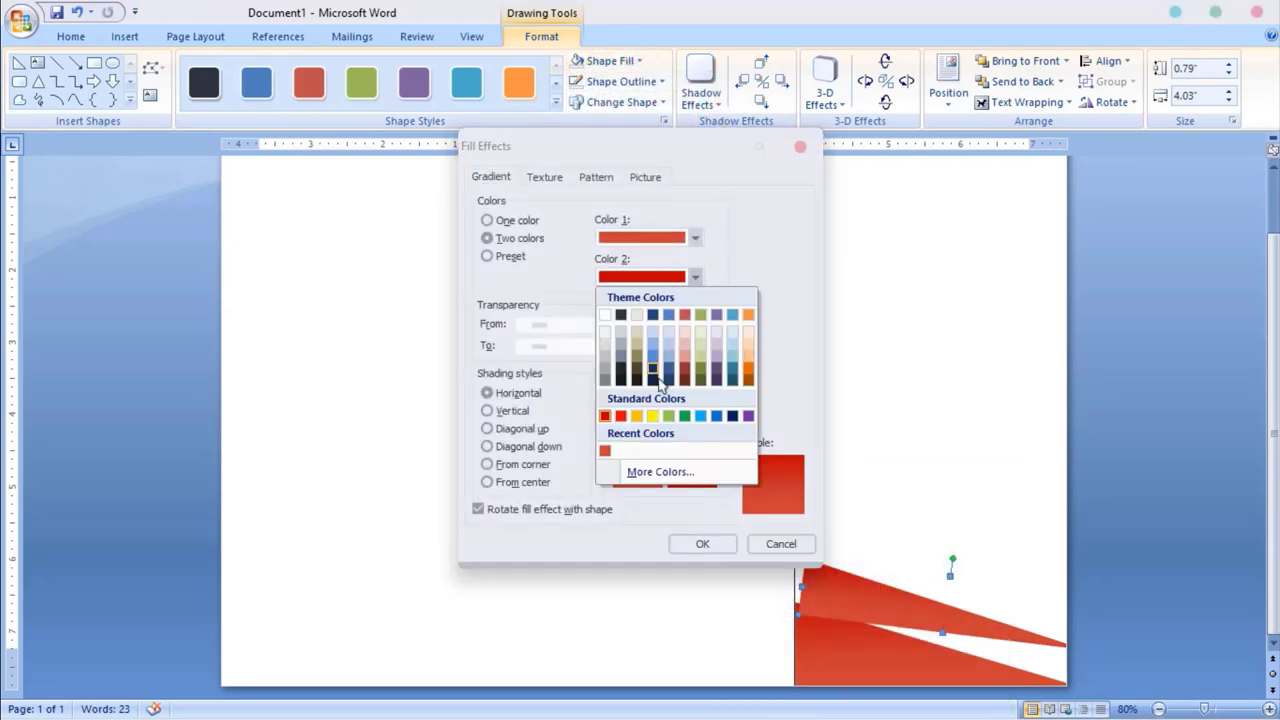
left_click(636, 471)
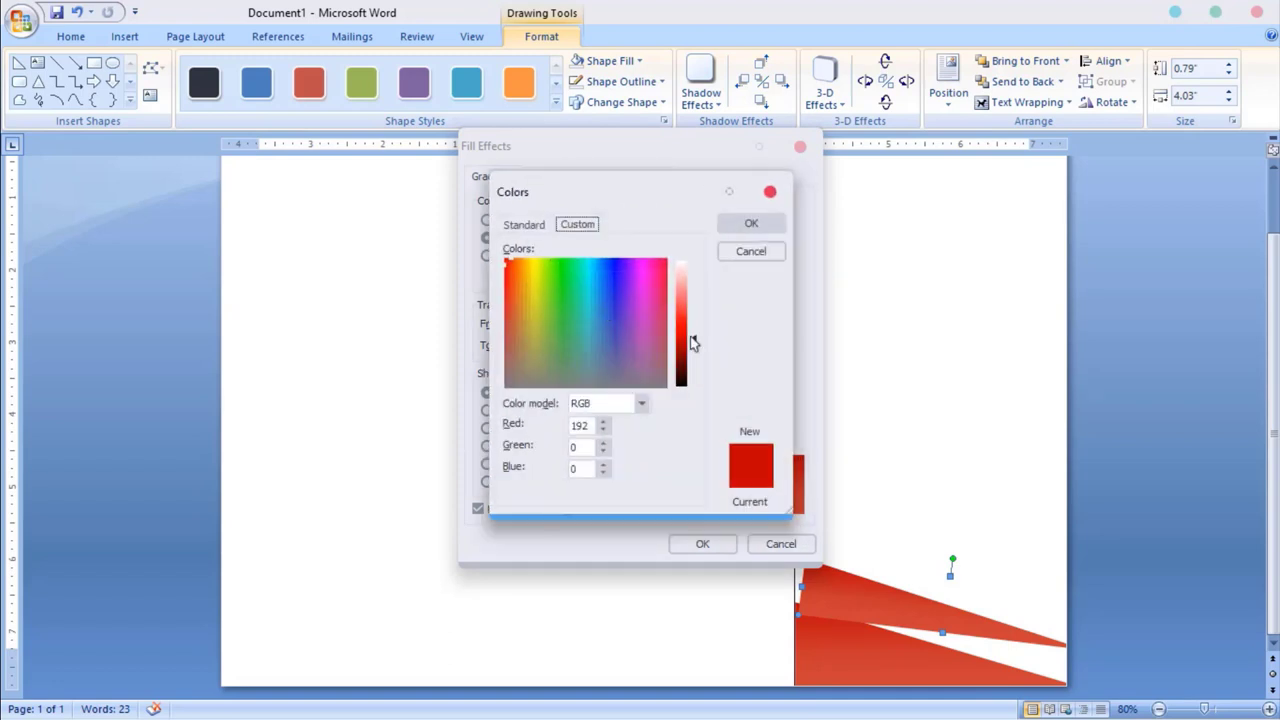
left_click_drag(694, 343, 691, 310)
left_click(751, 223)
left_click(699, 247)
left_click(636, 432)
left_click(751, 223)
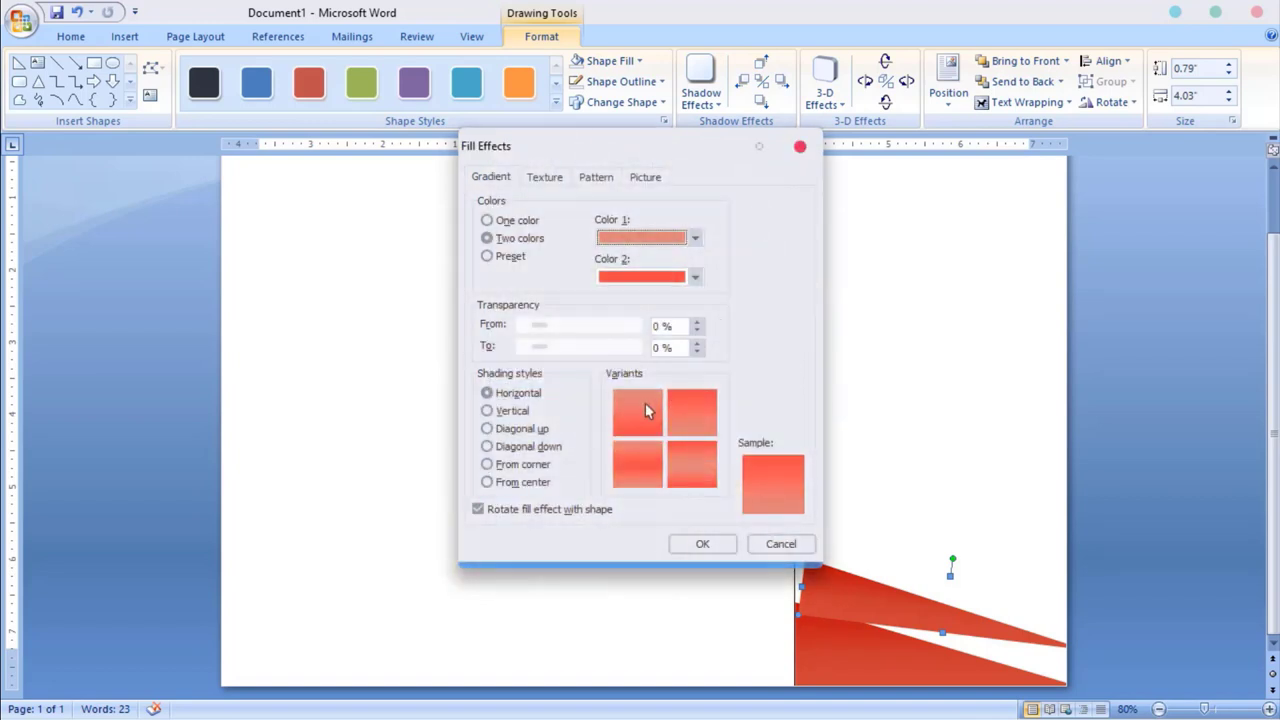
left_click(703, 544)
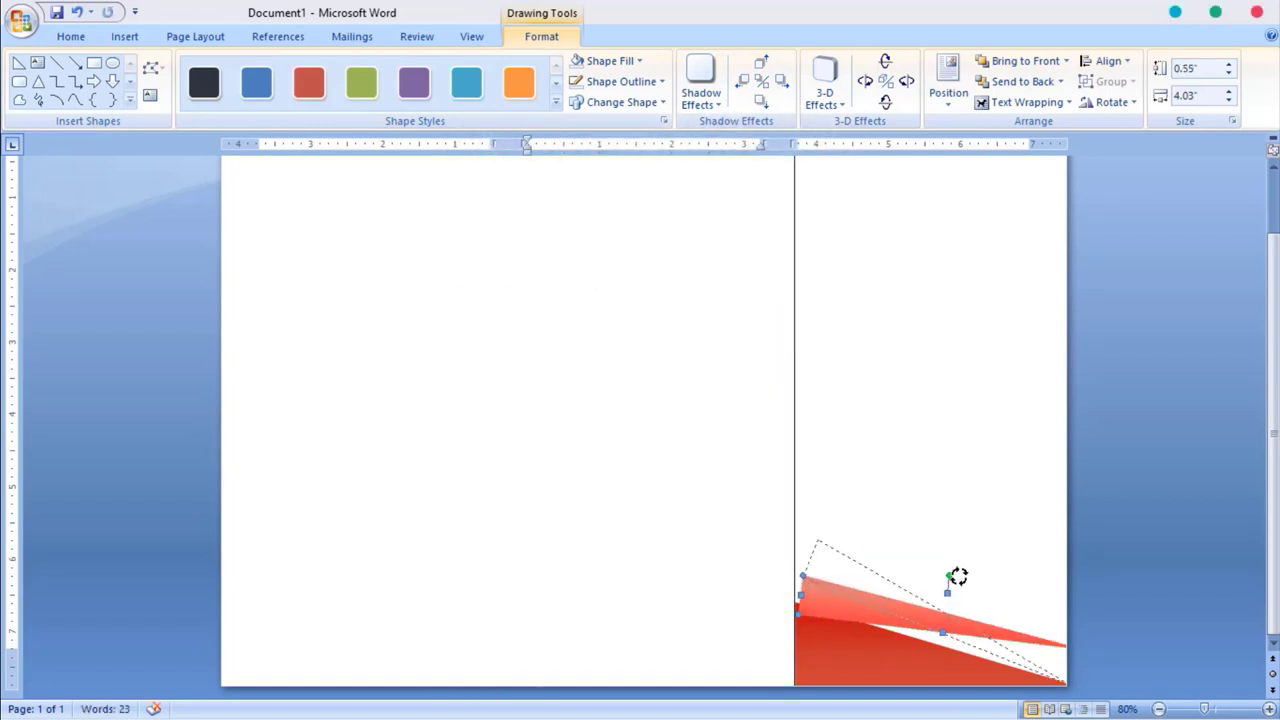
Thin the copy into a 0.37" strip along the original triangle's top slope, keeping its layer order
left_click_drag(950, 577, 933, 616)
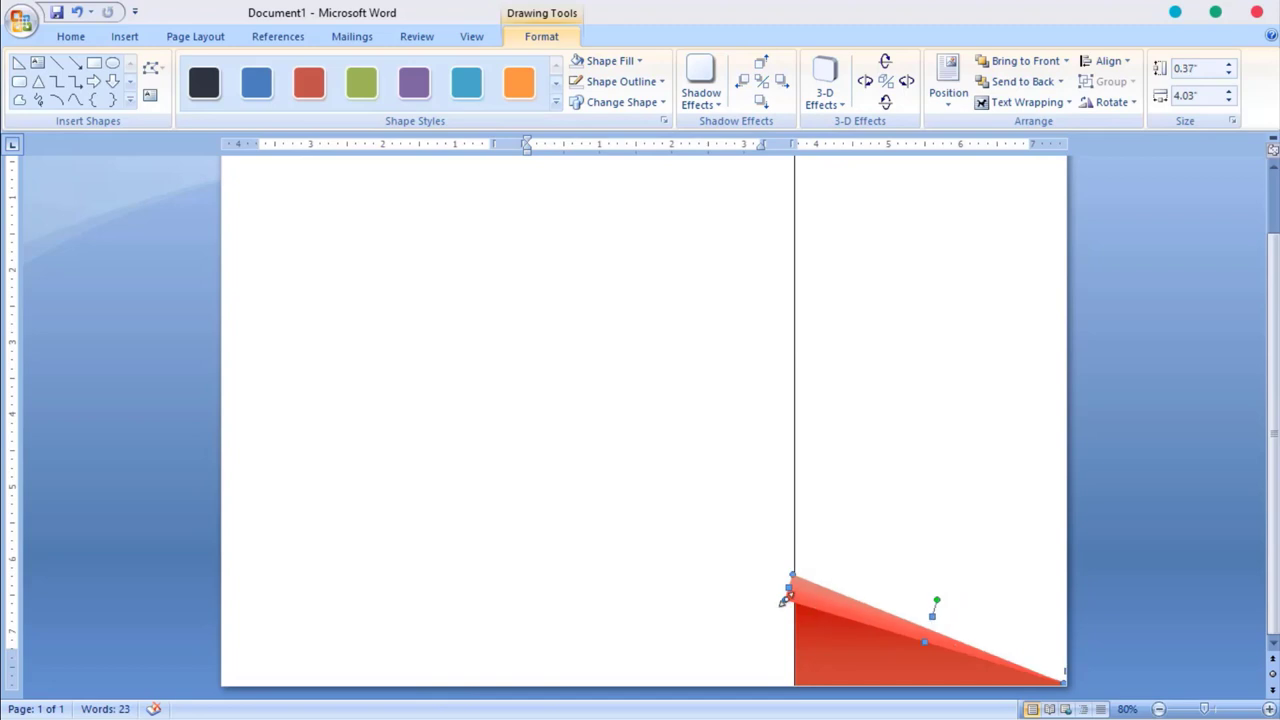
left_click(929, 543)
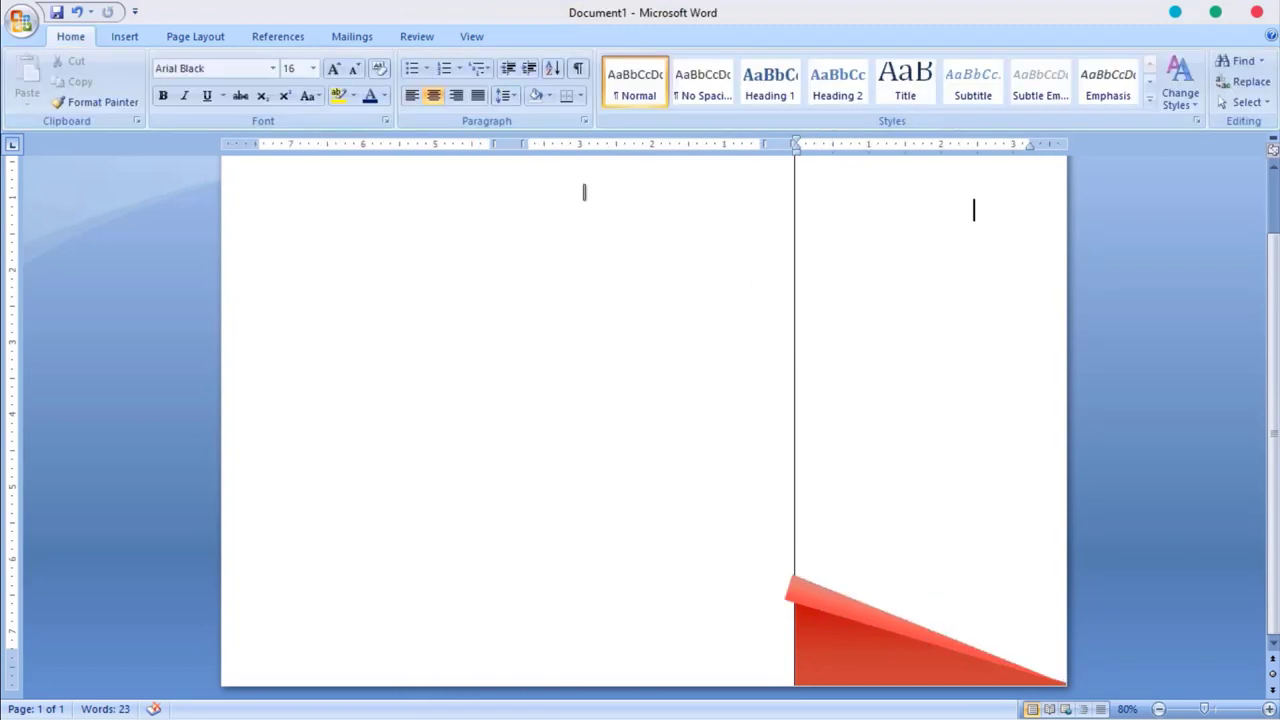
left_click(815, 600)
left_click(1060, 81)
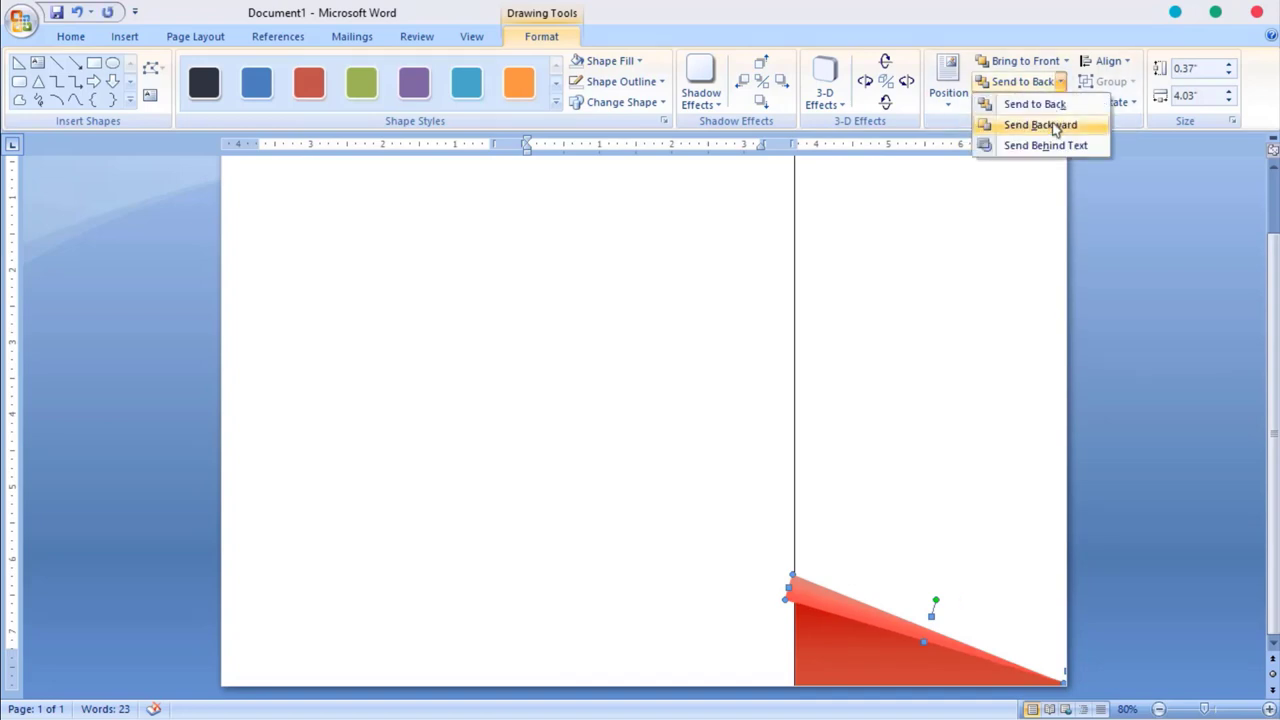
left_click(1040, 125)
key("ctrl+z")
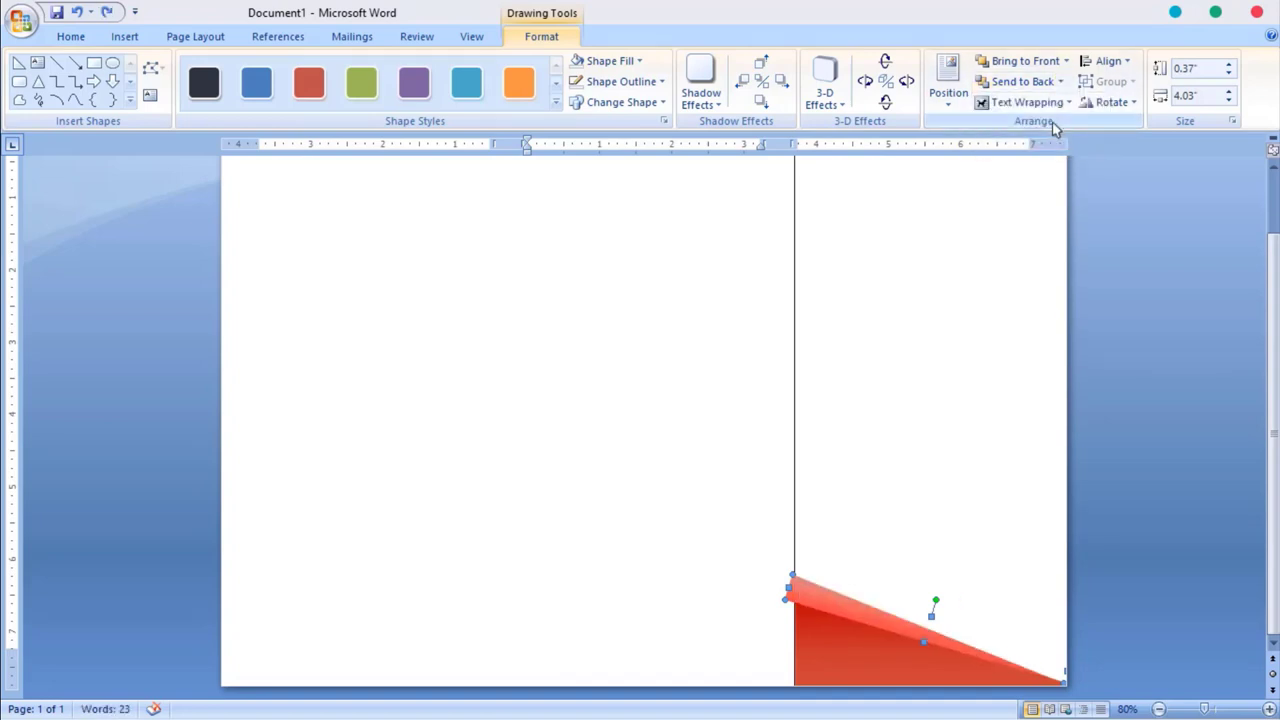
left_click(124, 36)
Place a copy of the lighter red strip higher up and remove its outline
left_click(284, 80)
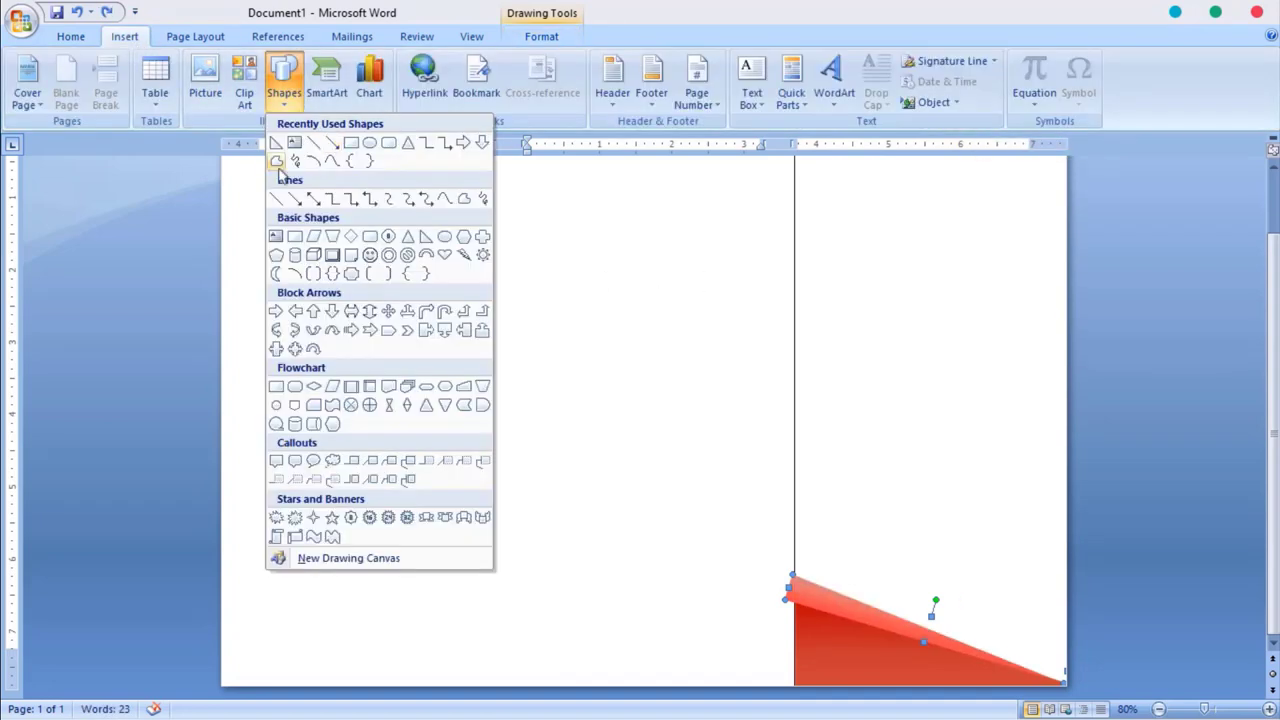
left_click(278, 164)
left_click(70, 36)
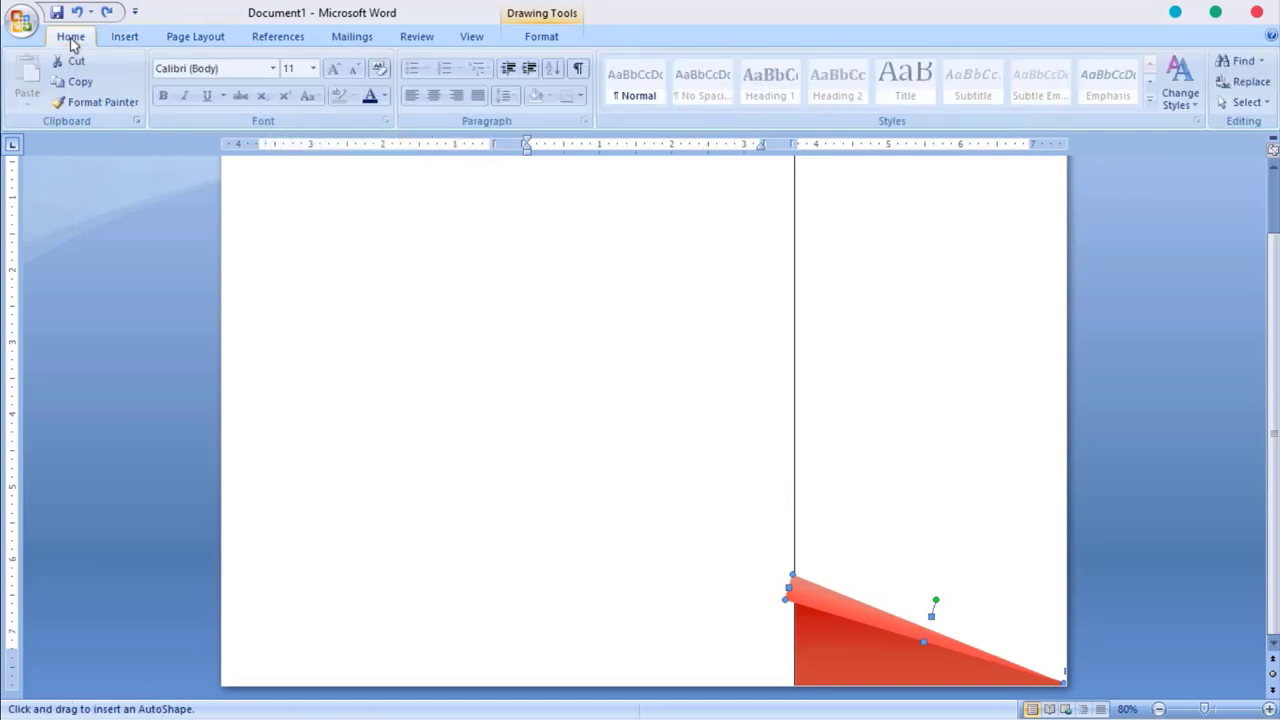
left_click_drag(977, 494, 891, 420)
key("ctrl+z")
double_click(876, 612)
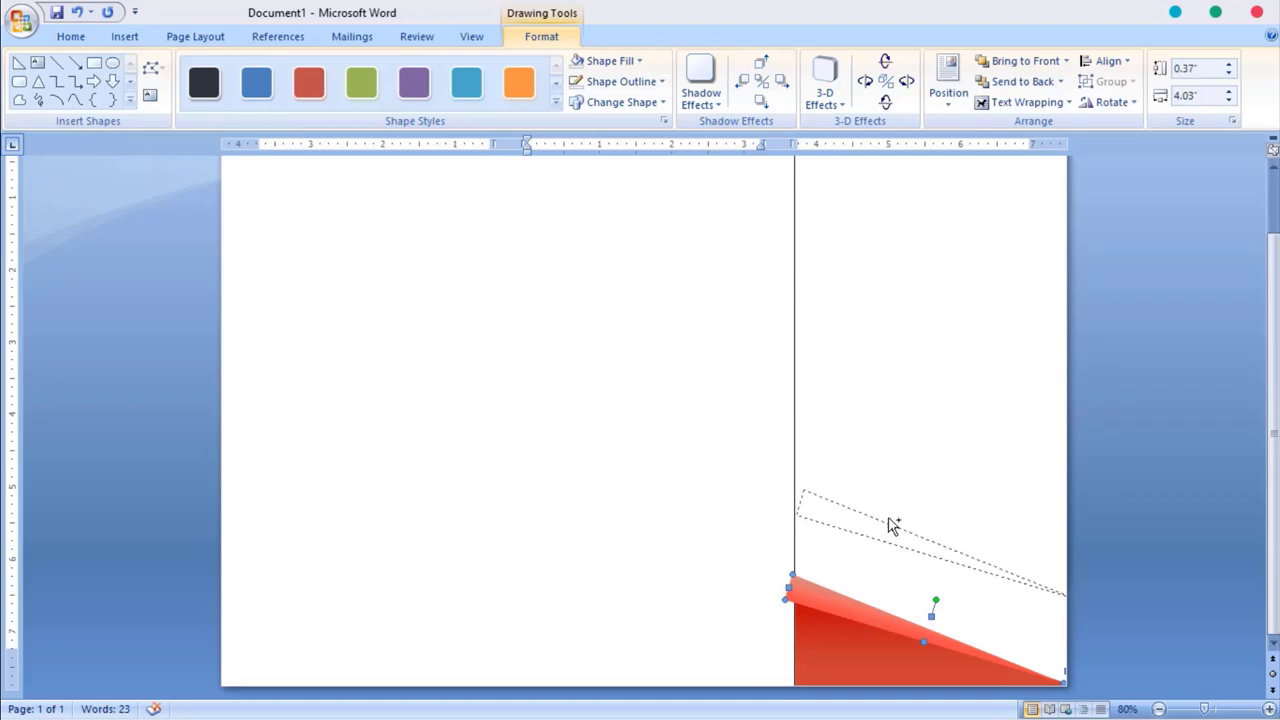
left_click_drag(876, 611, 893, 524)
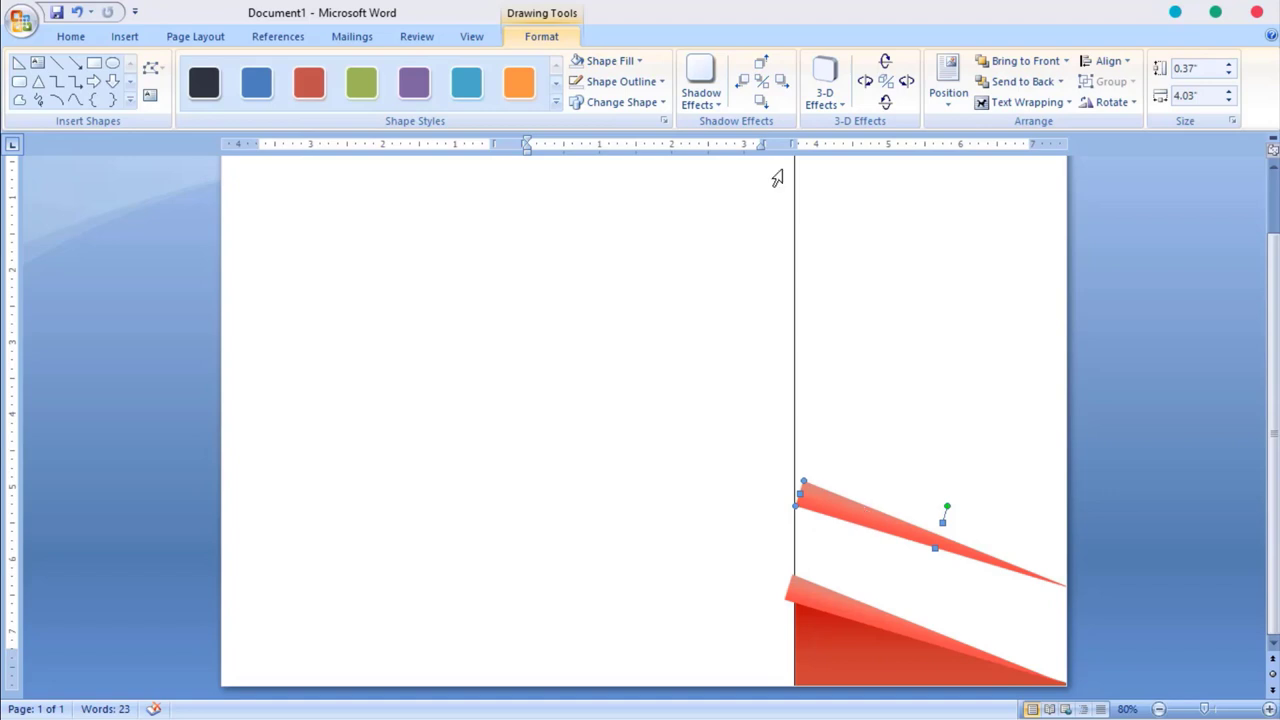
left_click(628, 82)
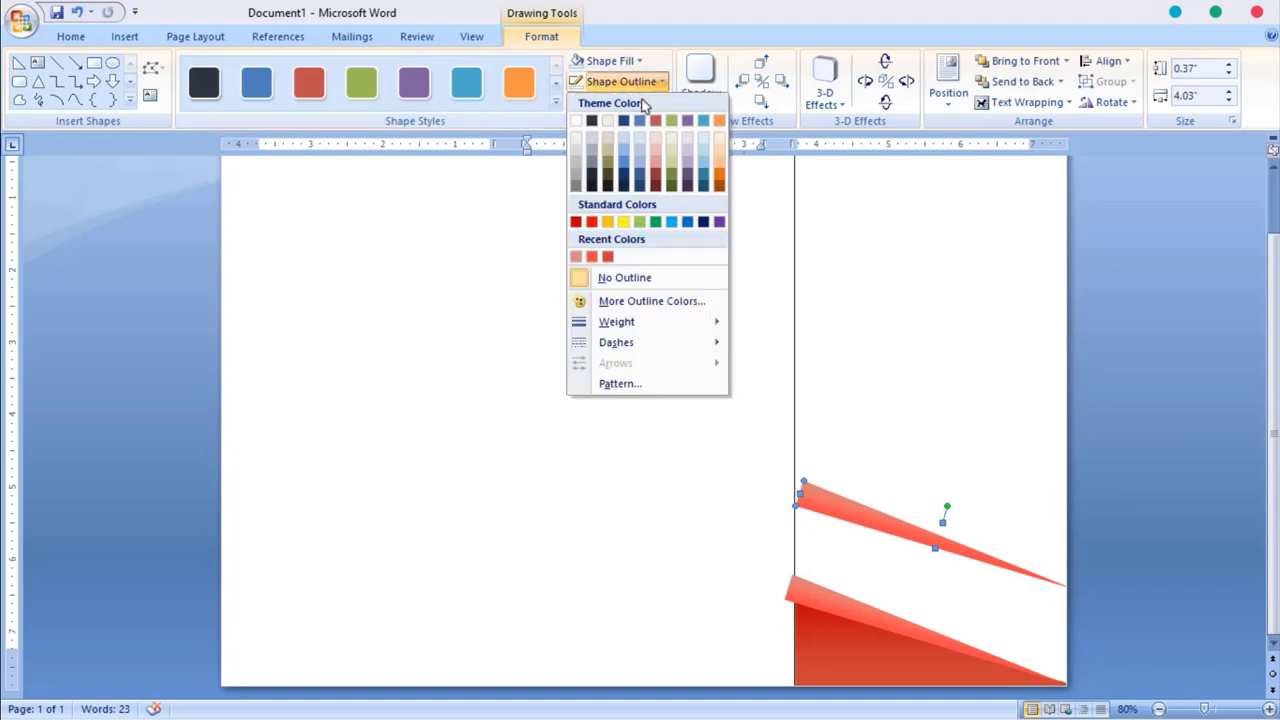
left_click(686, 157)
Change the copy to an isosceles triangle, rotate it, and shrink it to 0.65" by 1.48" in the corner
left_click(657, 102)
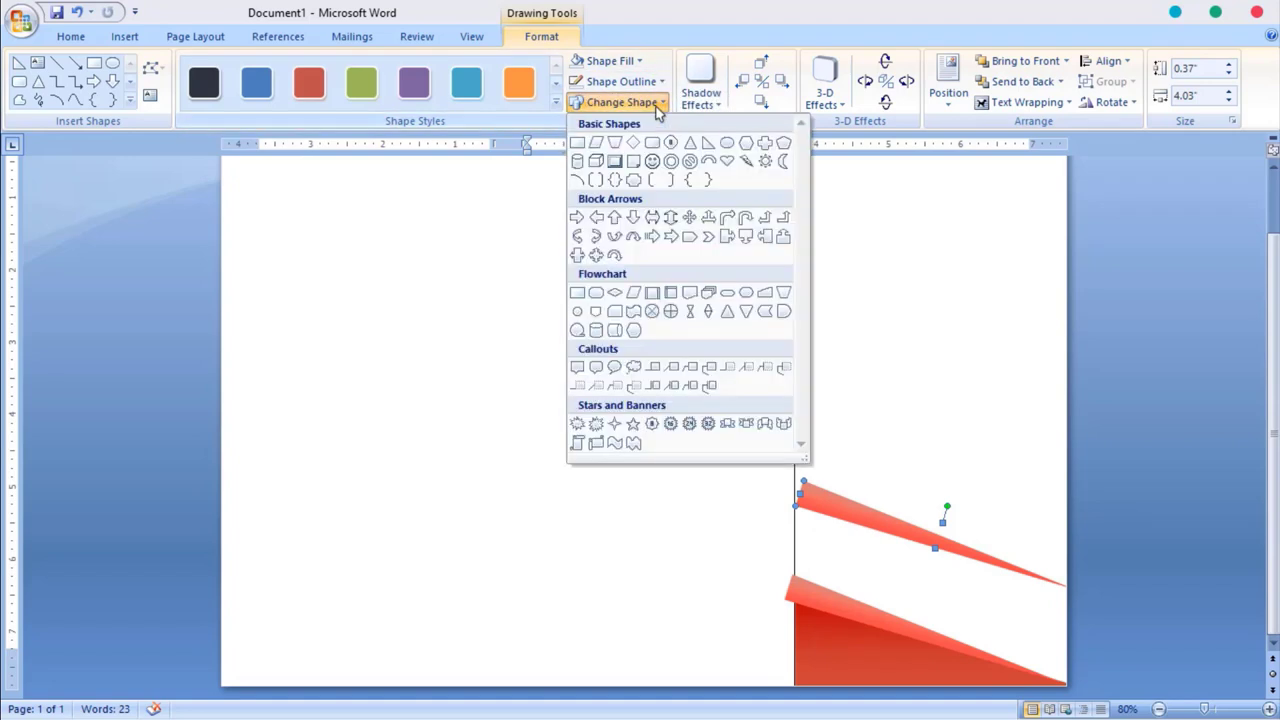
left_click(691, 143)
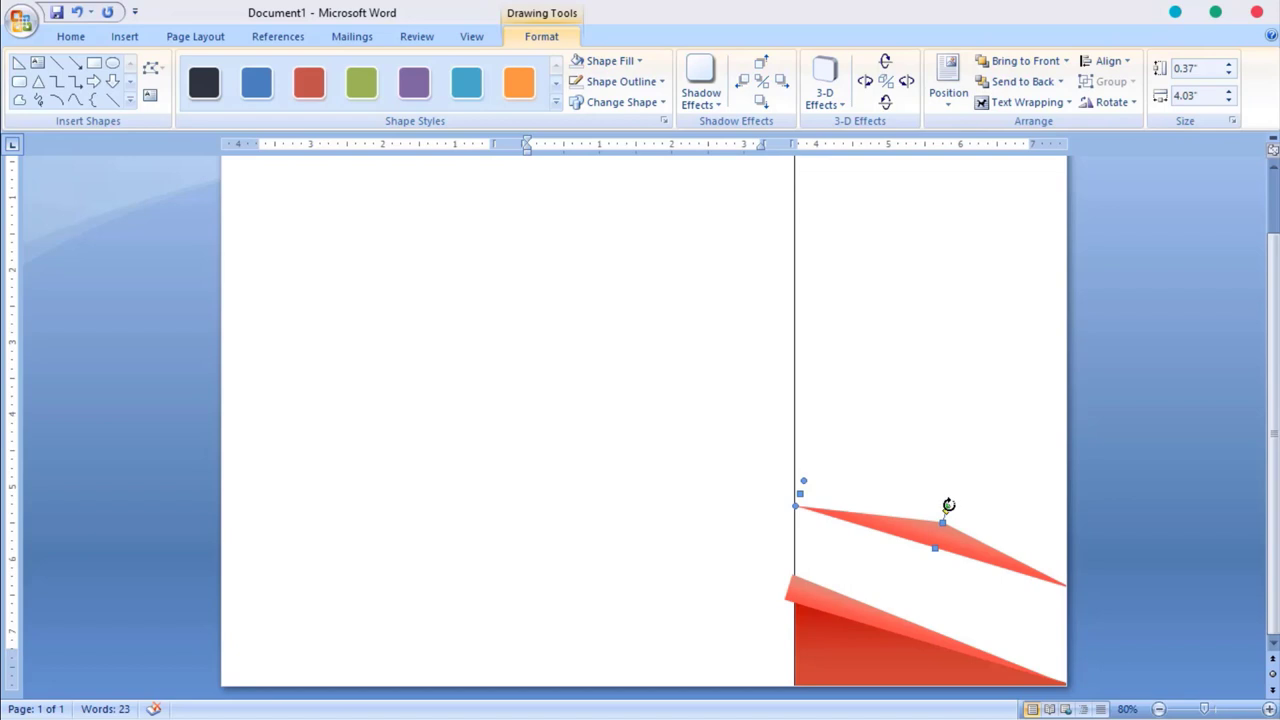
left_click_drag(948, 505, 941, 504)
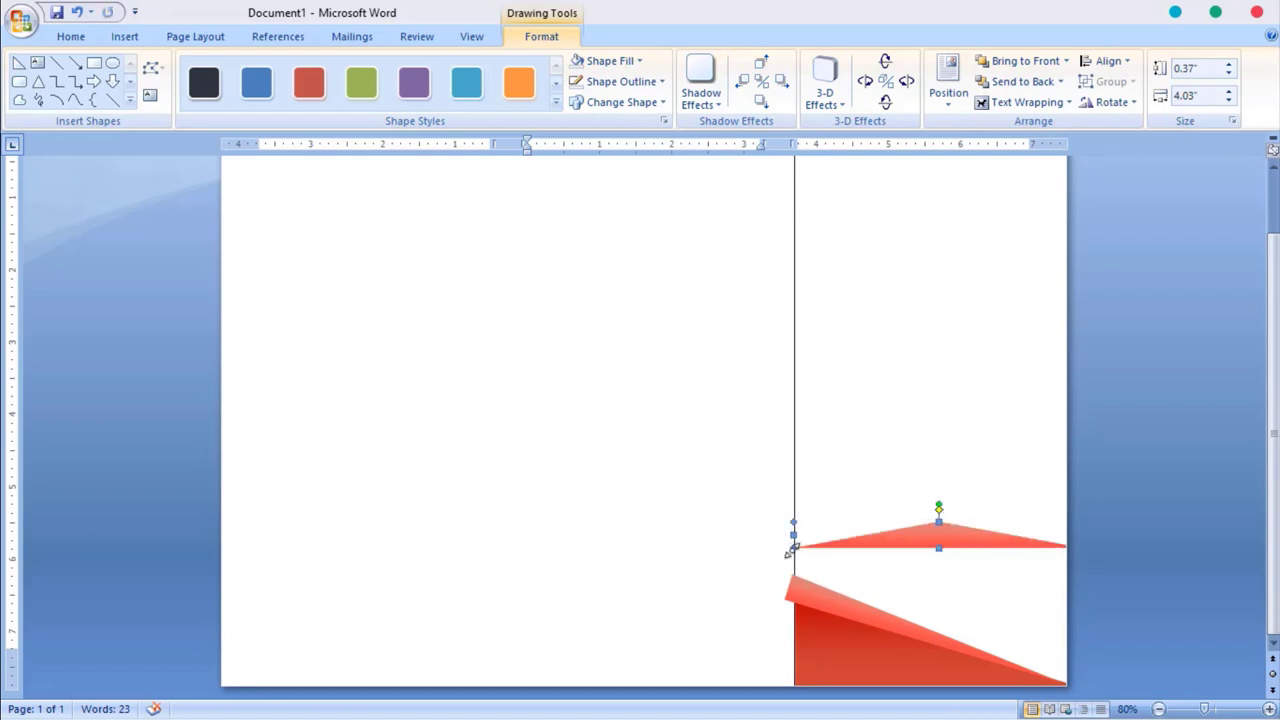
mouse_move(793, 548)
left_mouse_down()
mouse_move(977, 558)
mouse_move(1029, 678)
mouse_move(1032, 640)
left_mouse_up()
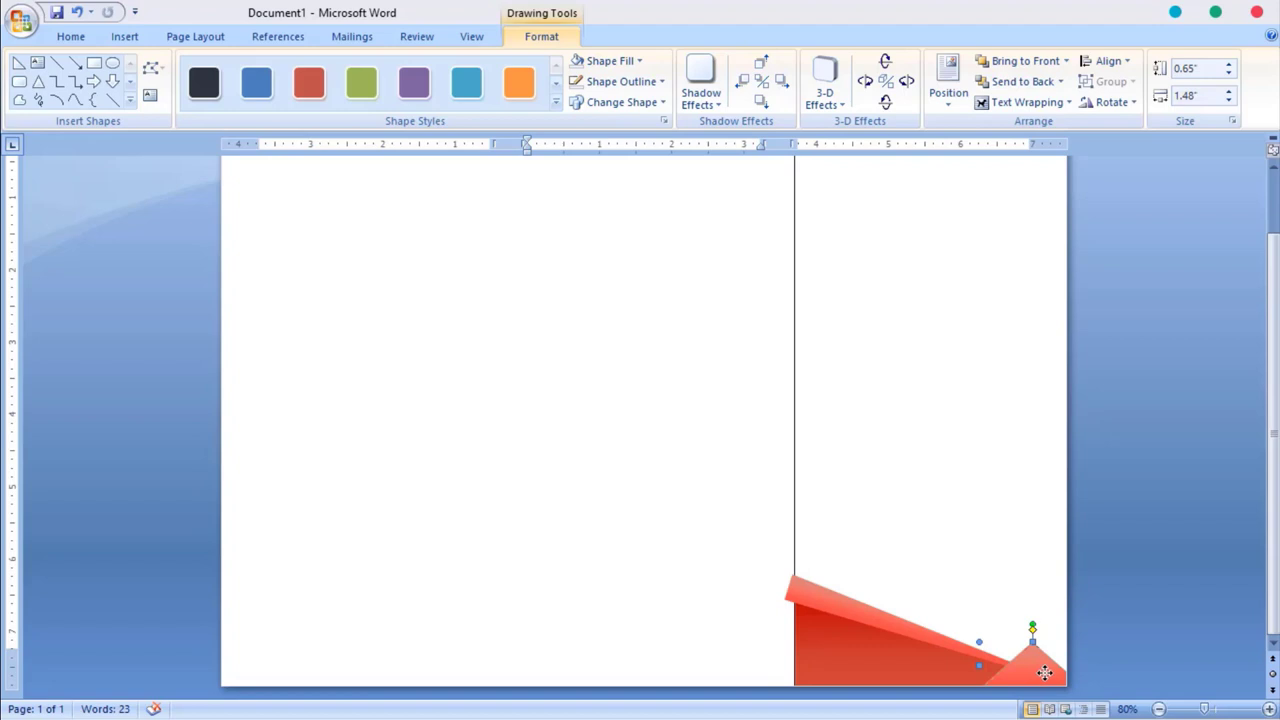
Fill the small corner triangle with a grey-to-black two-colour gradient
left_click(628, 68)
mouse_move(620, 321)
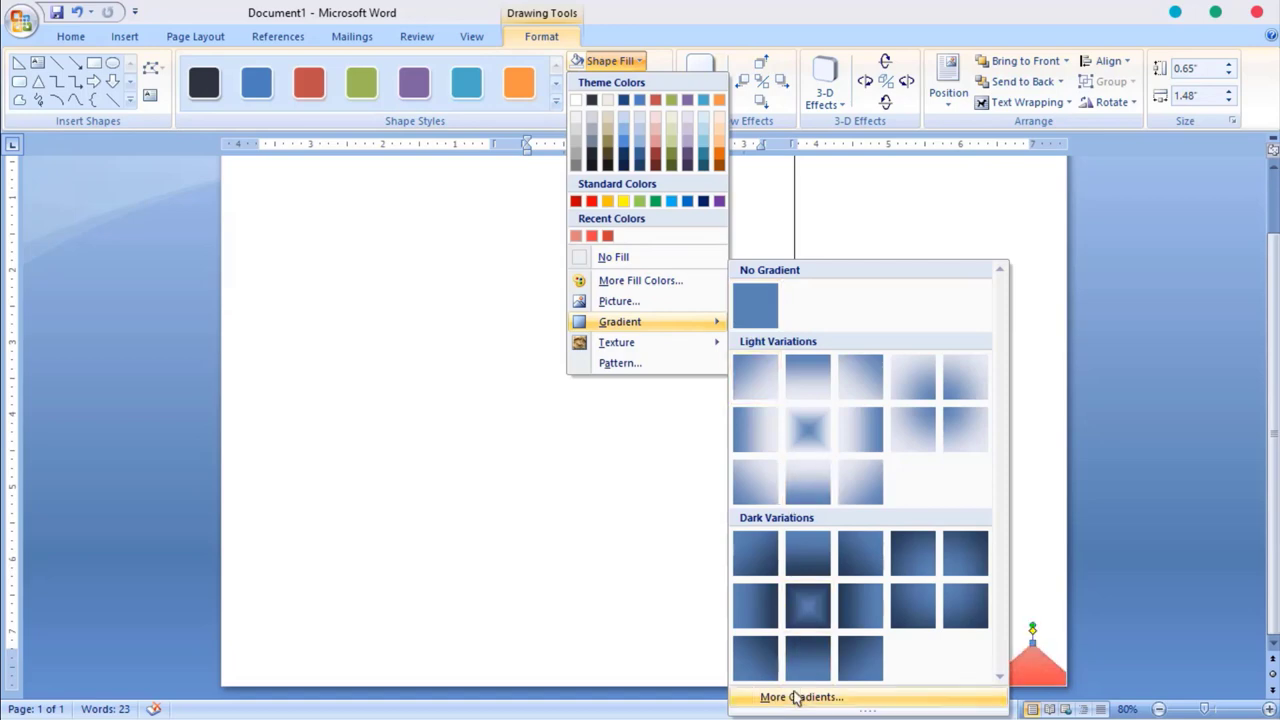
left_click(796, 697)
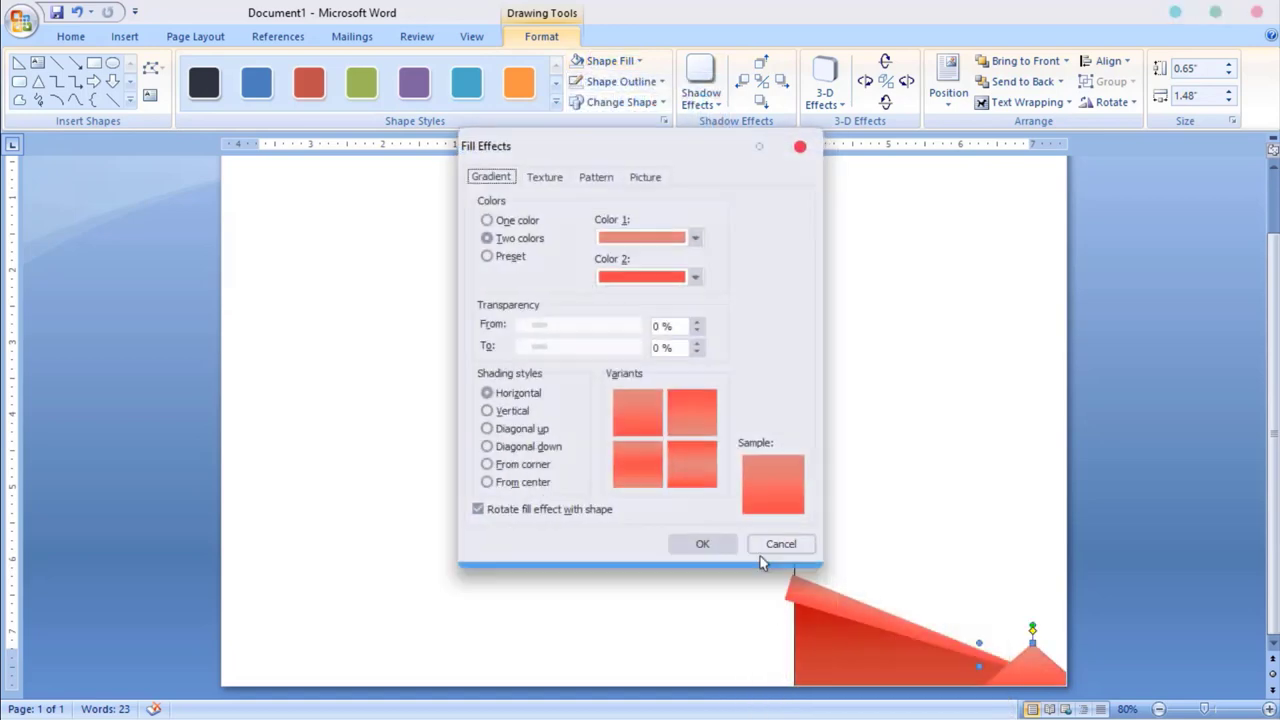
left_click(700, 278)
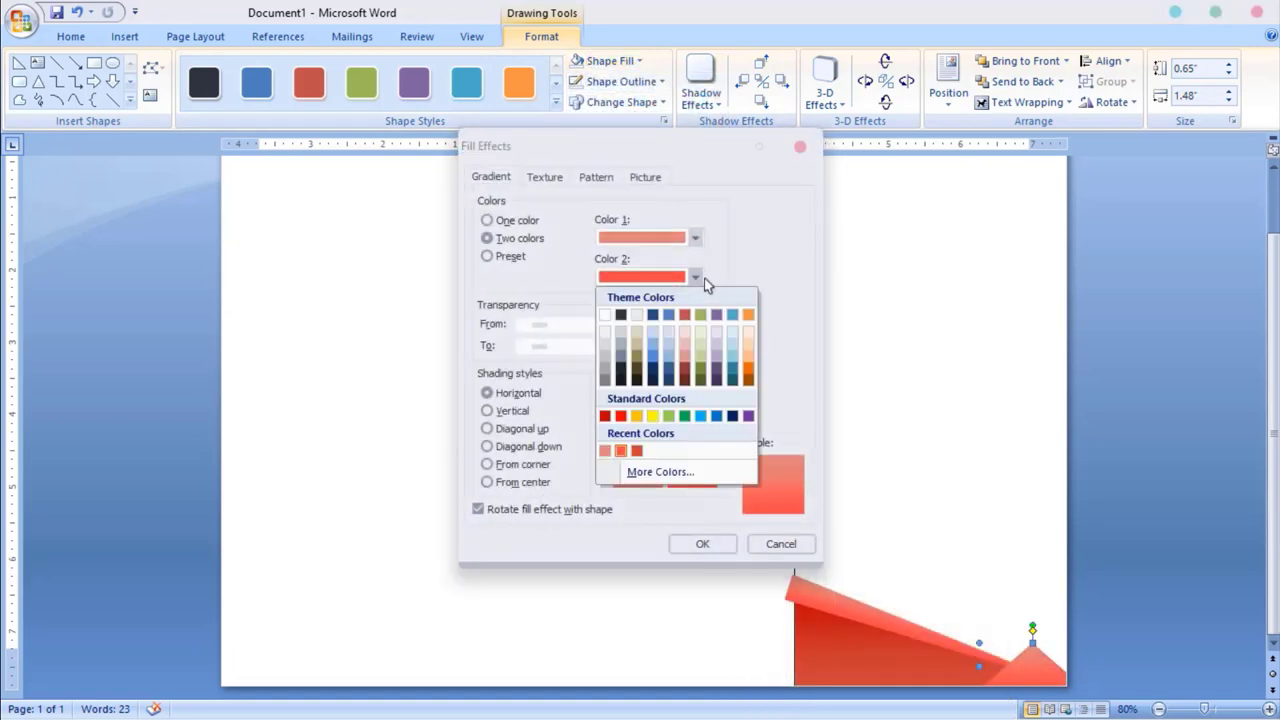
left_click(621, 315)
left_click(700, 543)
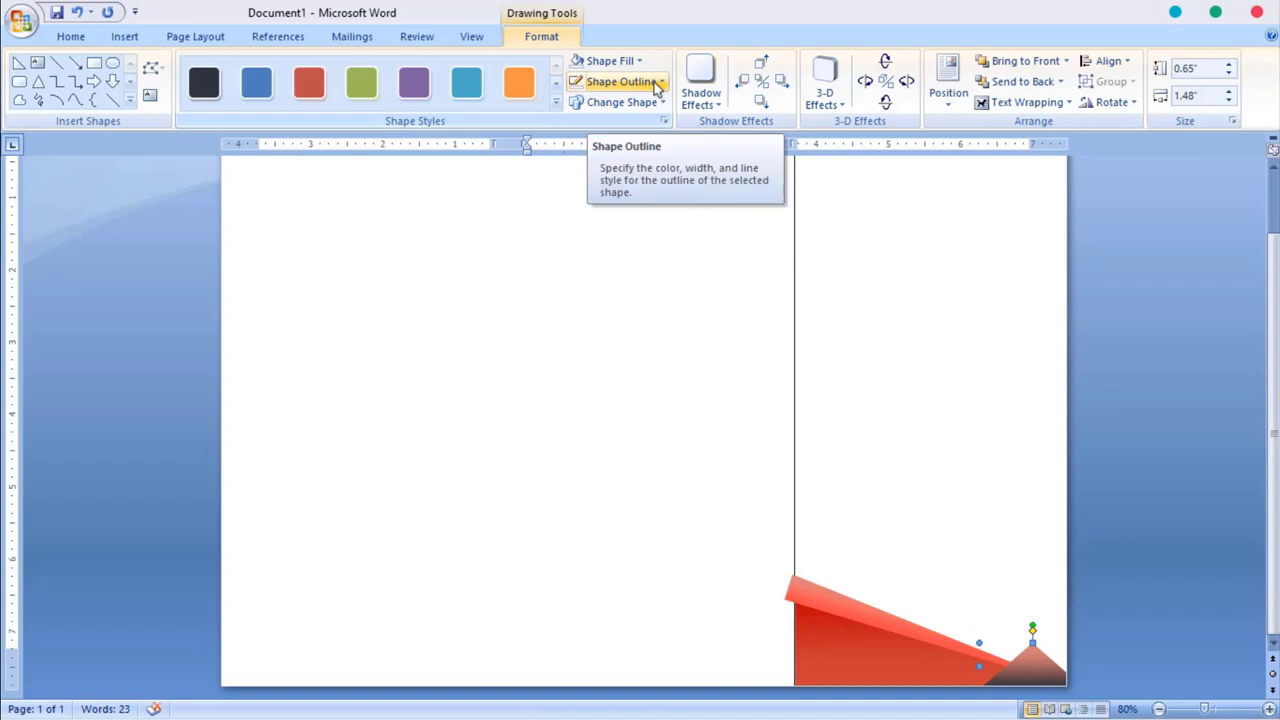
left_click(655, 82)
left_click(640, 61)
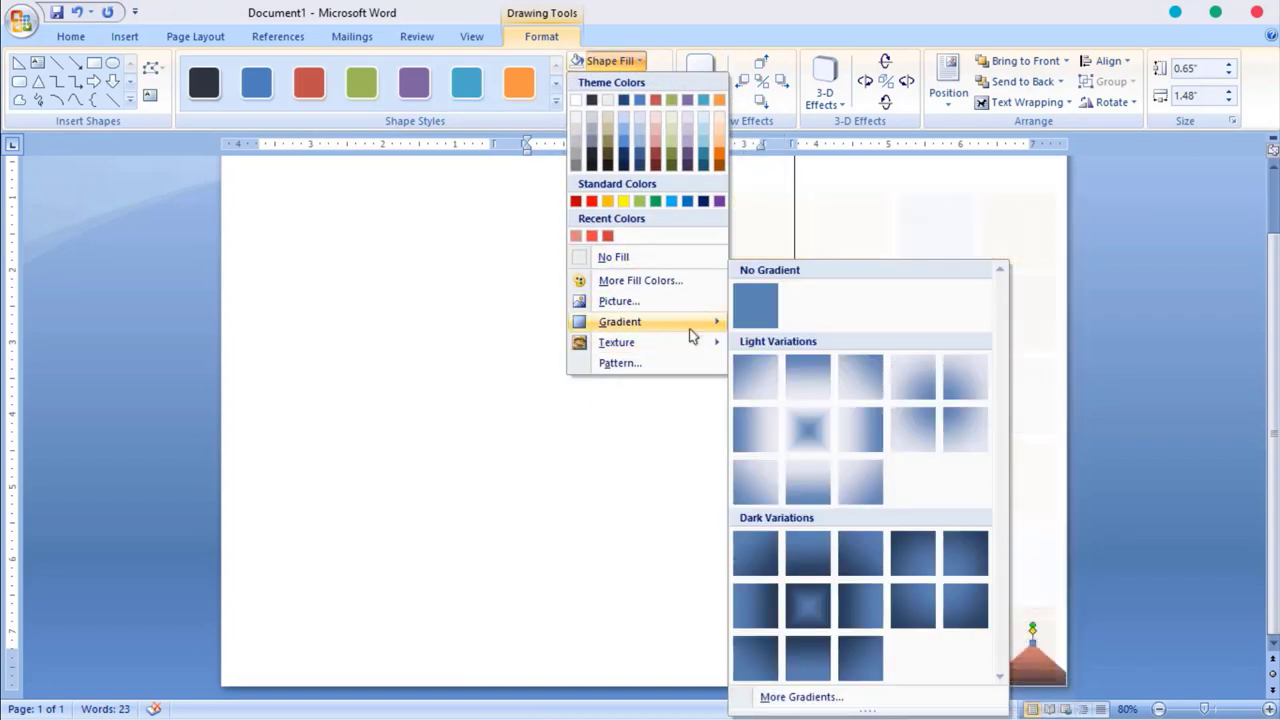
mouse_move(620, 321)
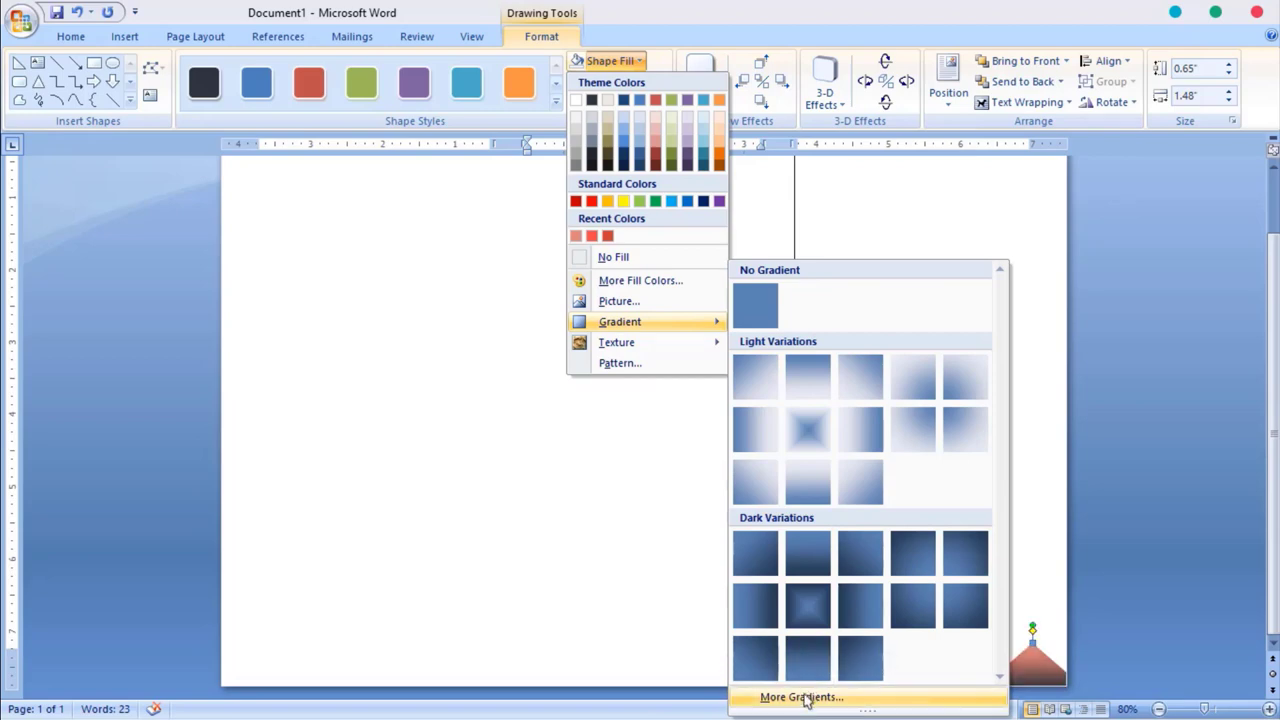
left_click(802, 697)
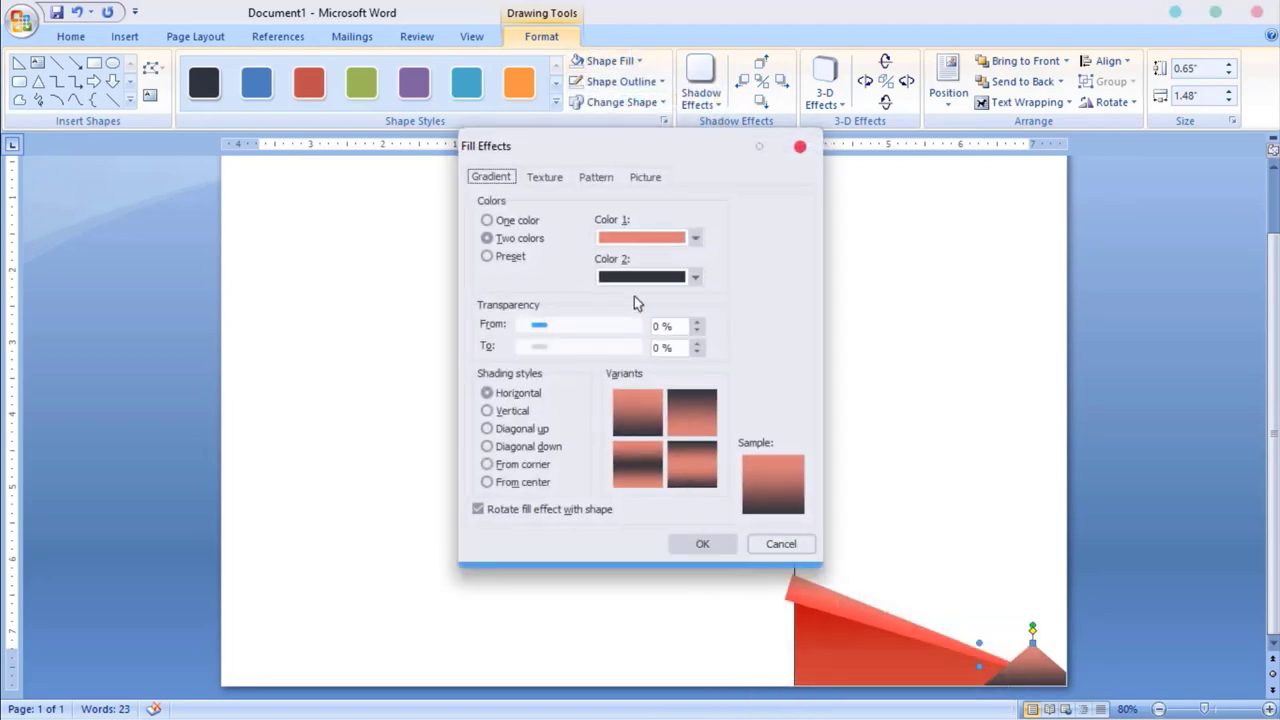
left_click(695, 240)
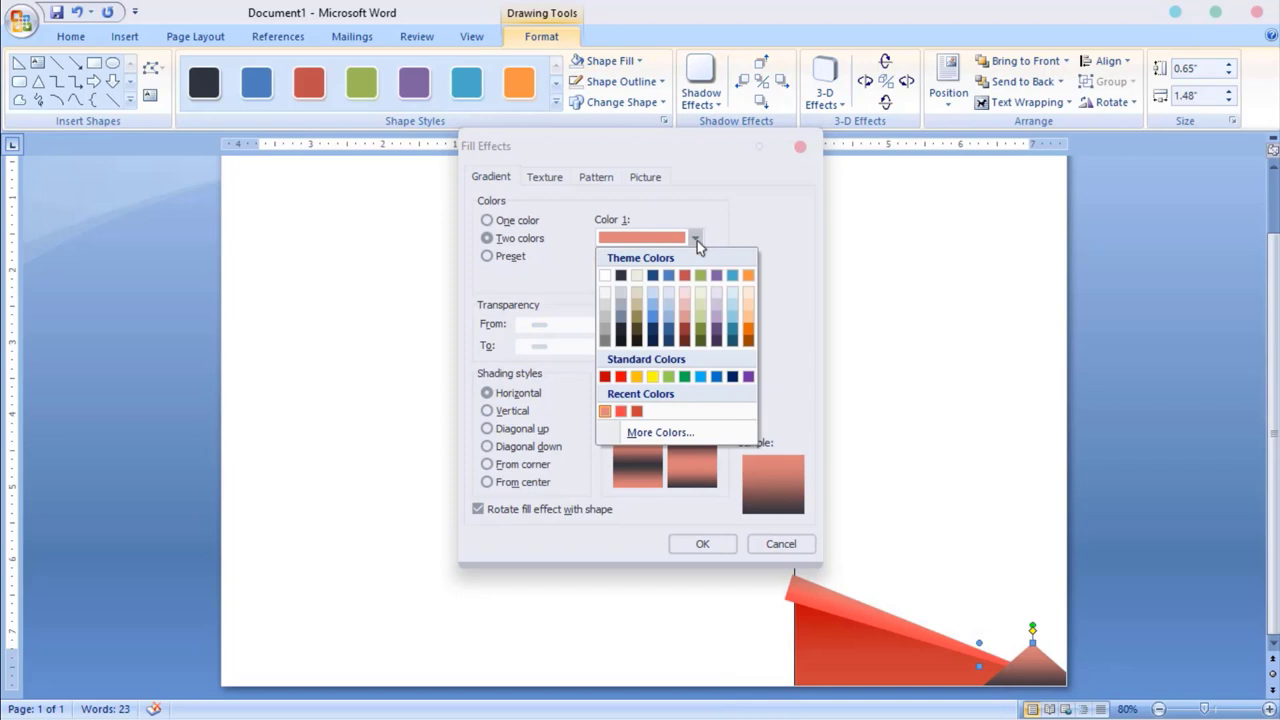
left_click(621, 318)
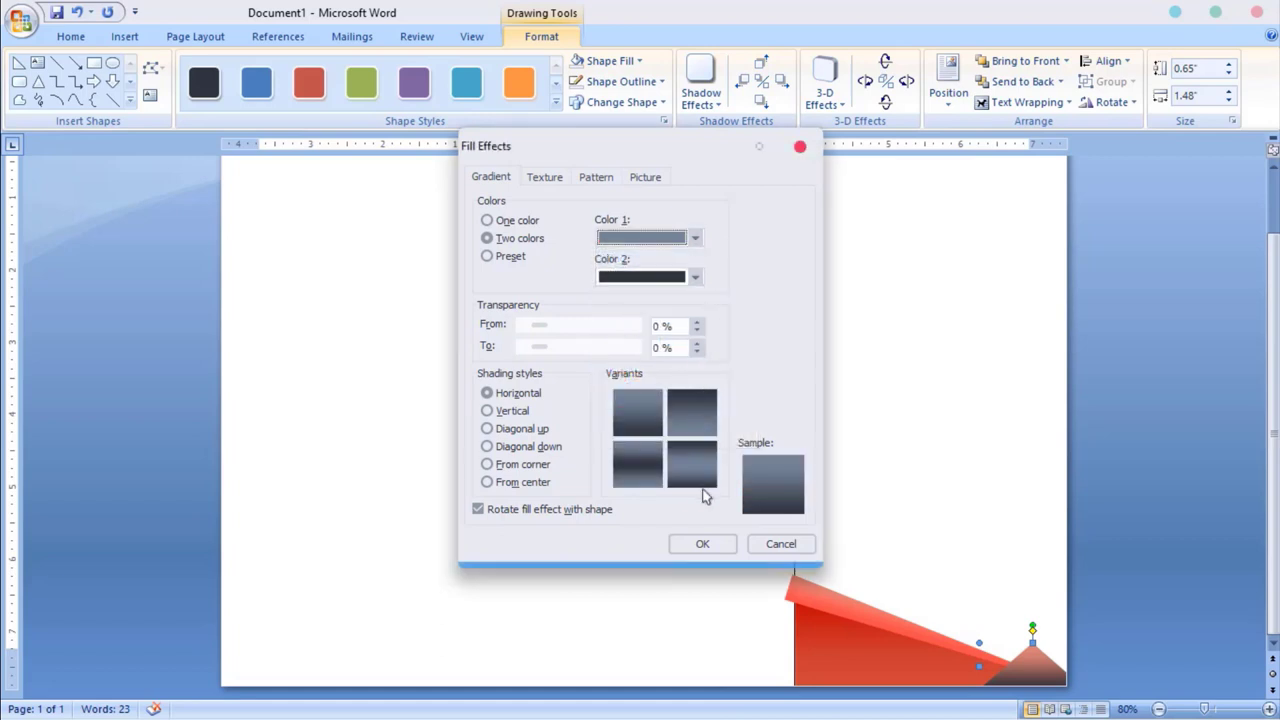
left_click(702, 541)
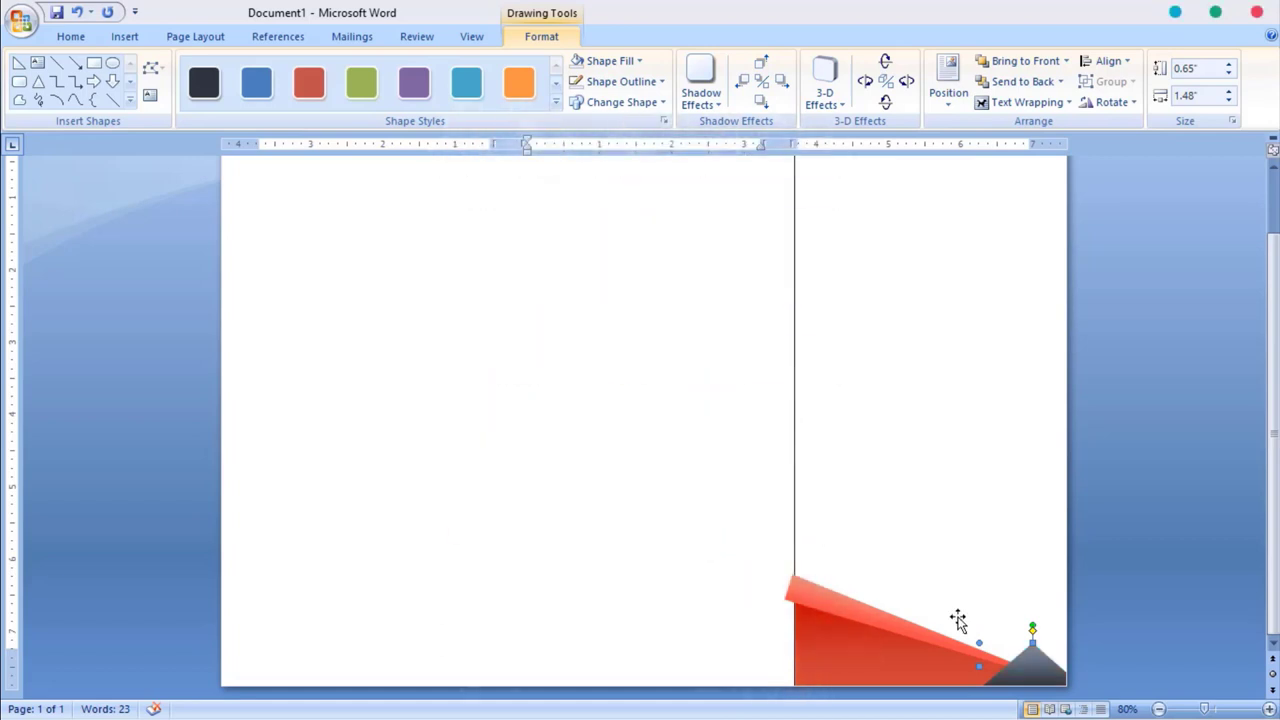
Send the dark triangle backward twice so it sits behind the red band
left_click(1060, 82)
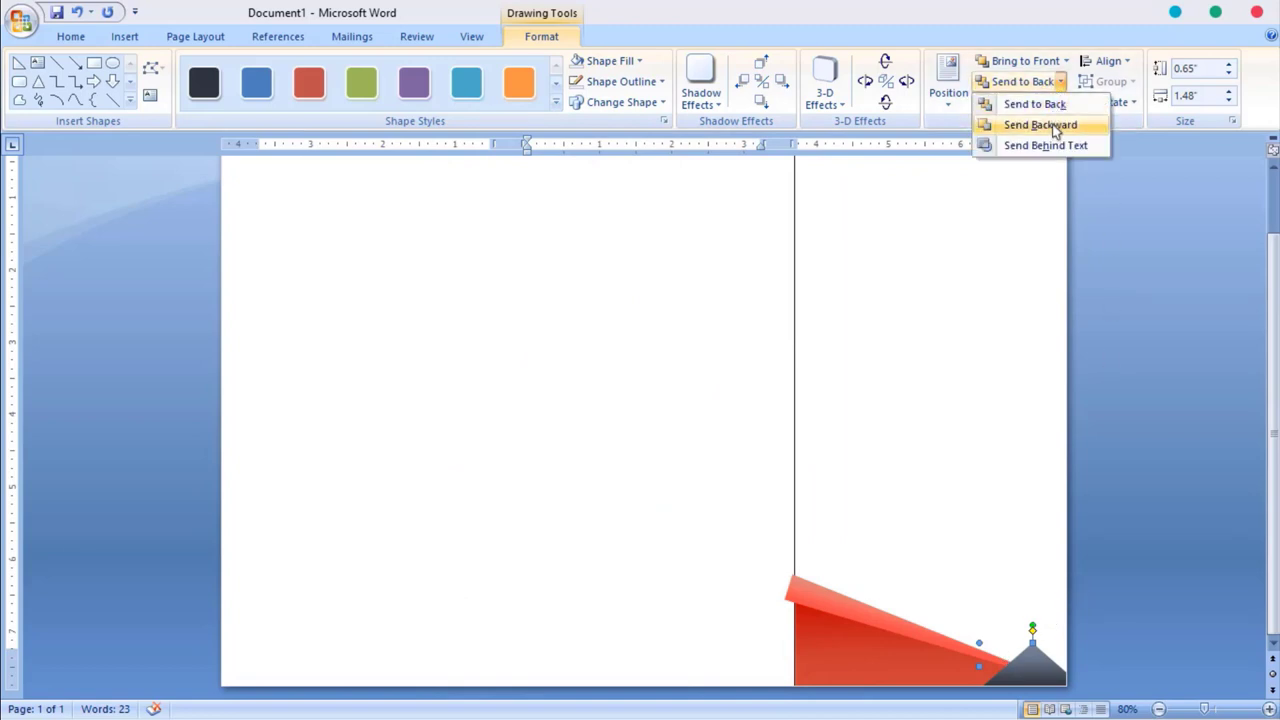
left_click(1052, 124)
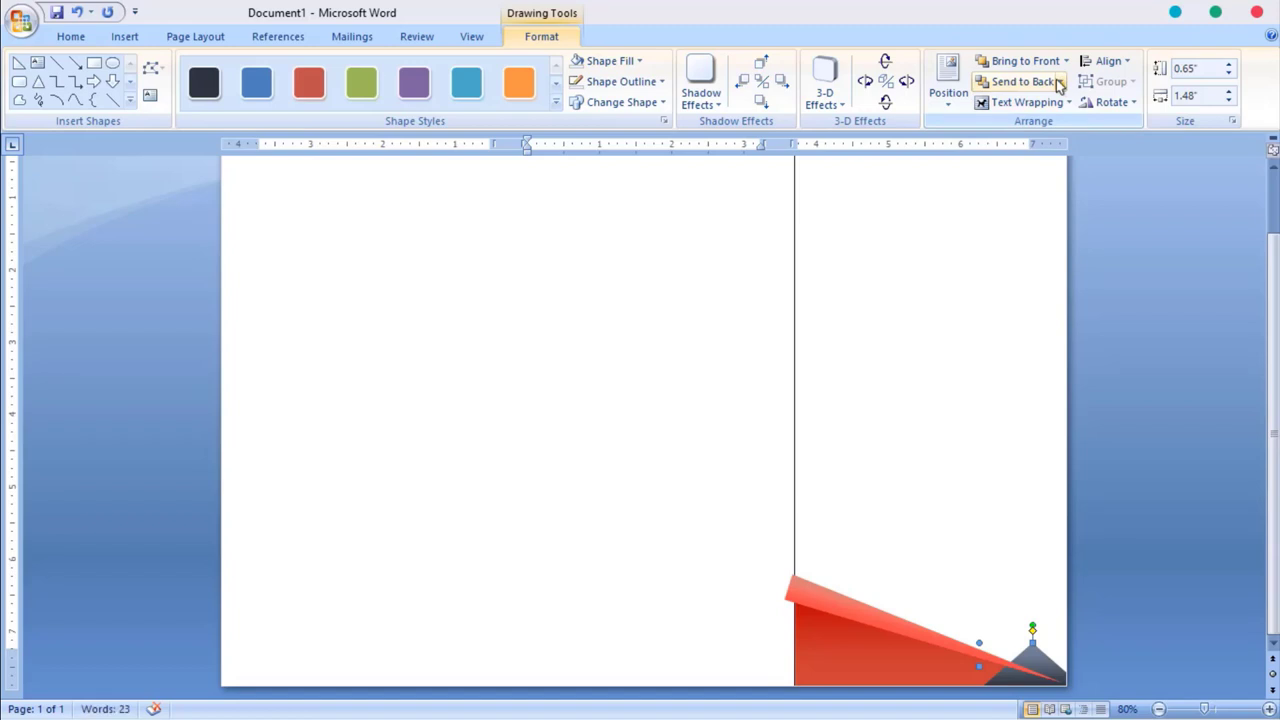
left_click(1060, 84)
left_click(1043, 124)
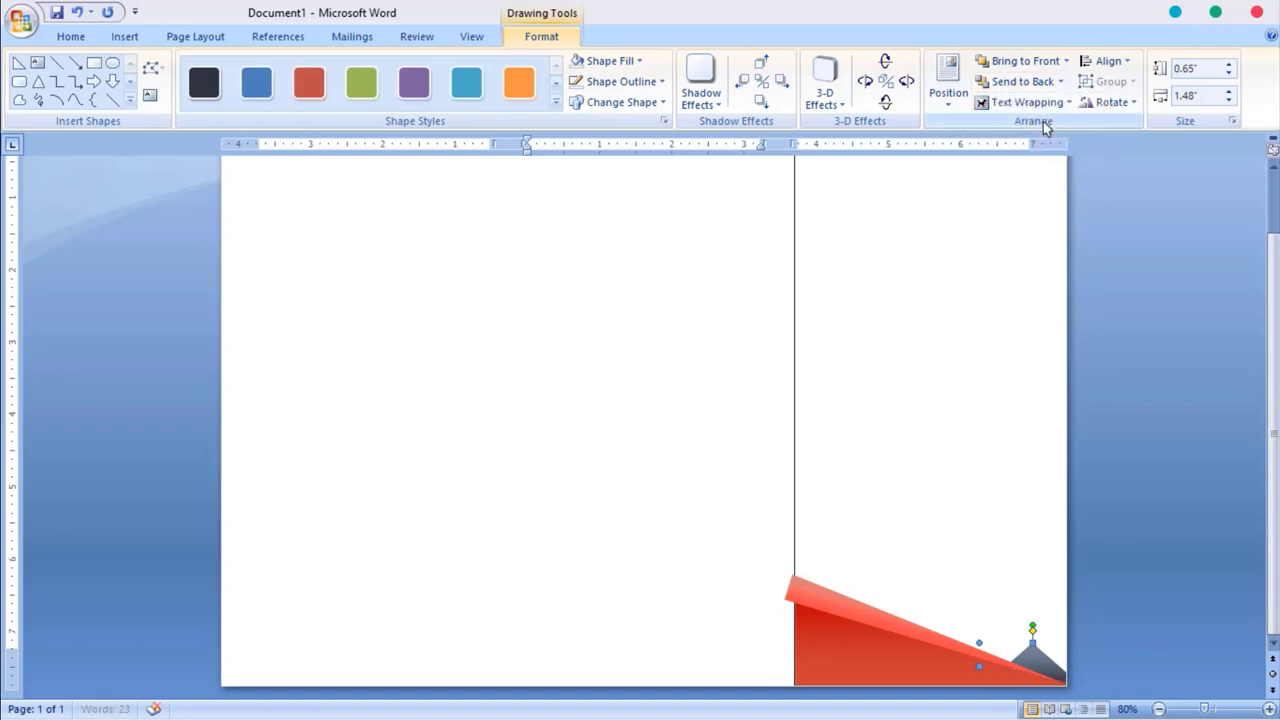
left_click(1174, 478)
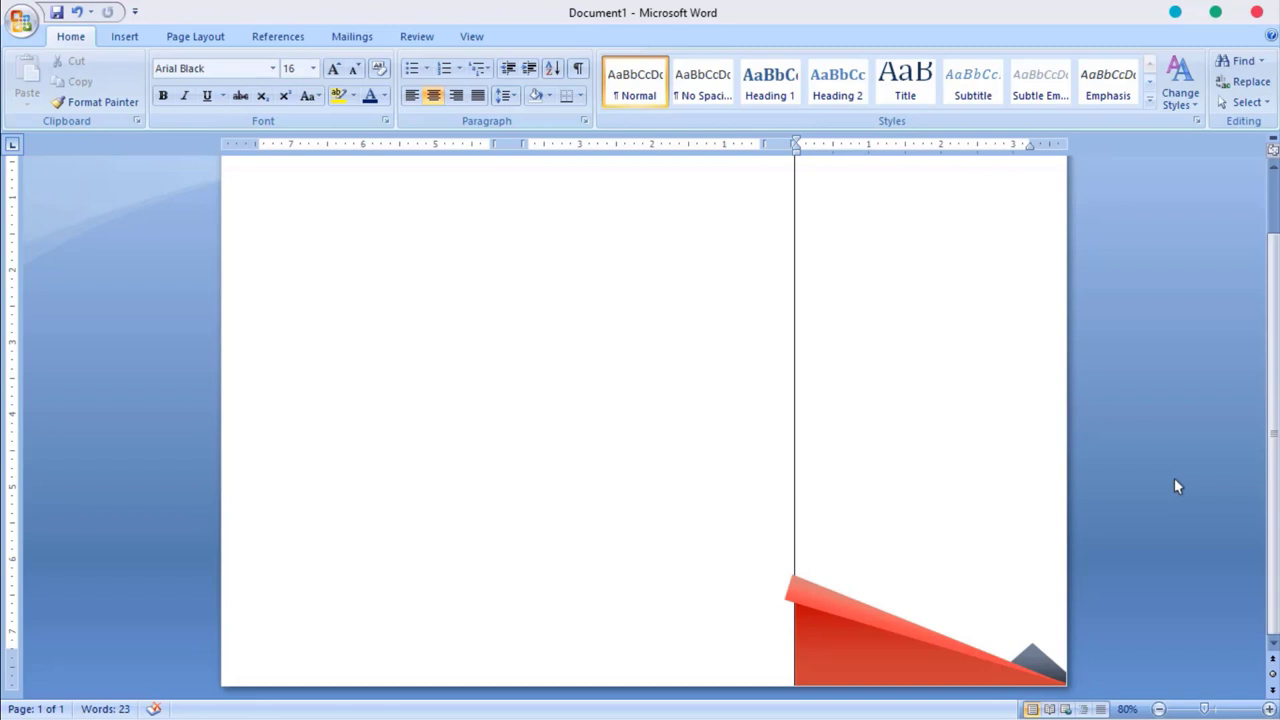
Give the right panel a one-colour light orange gradient starting at 35% transparency
left_click(796, 330)
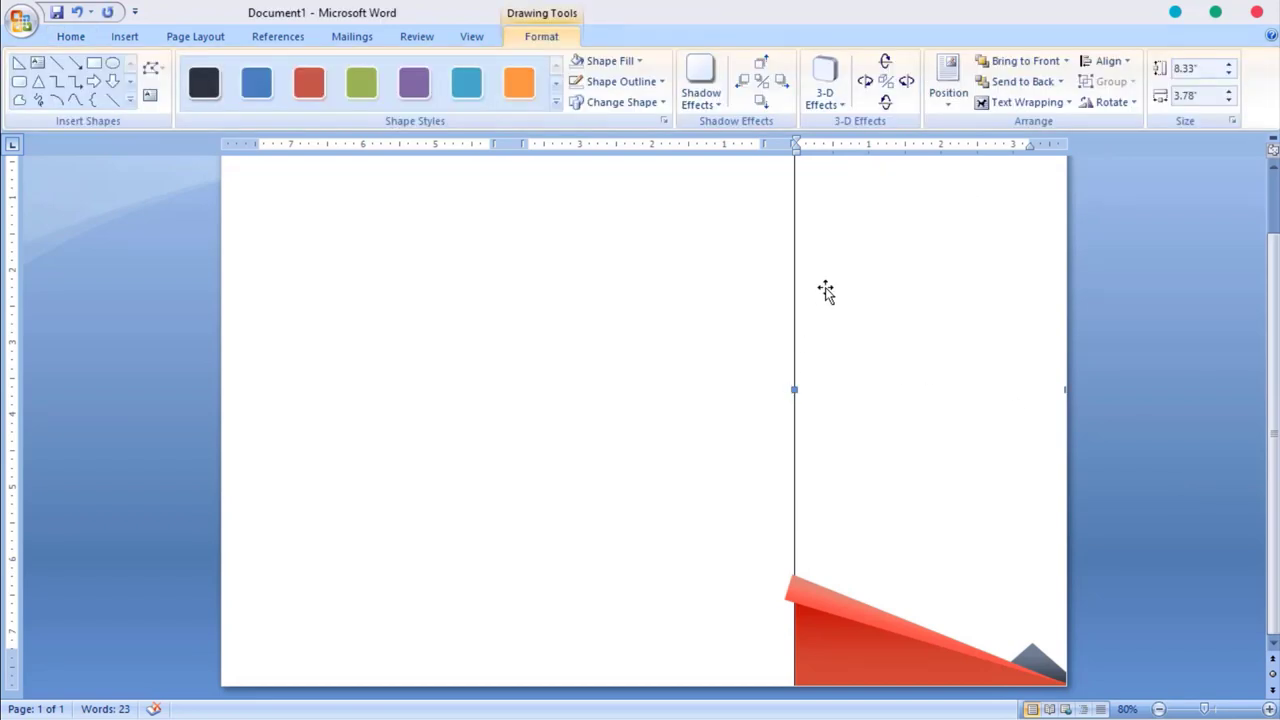
scroll(825, 290, "up", 2)
left_click(613, 62)
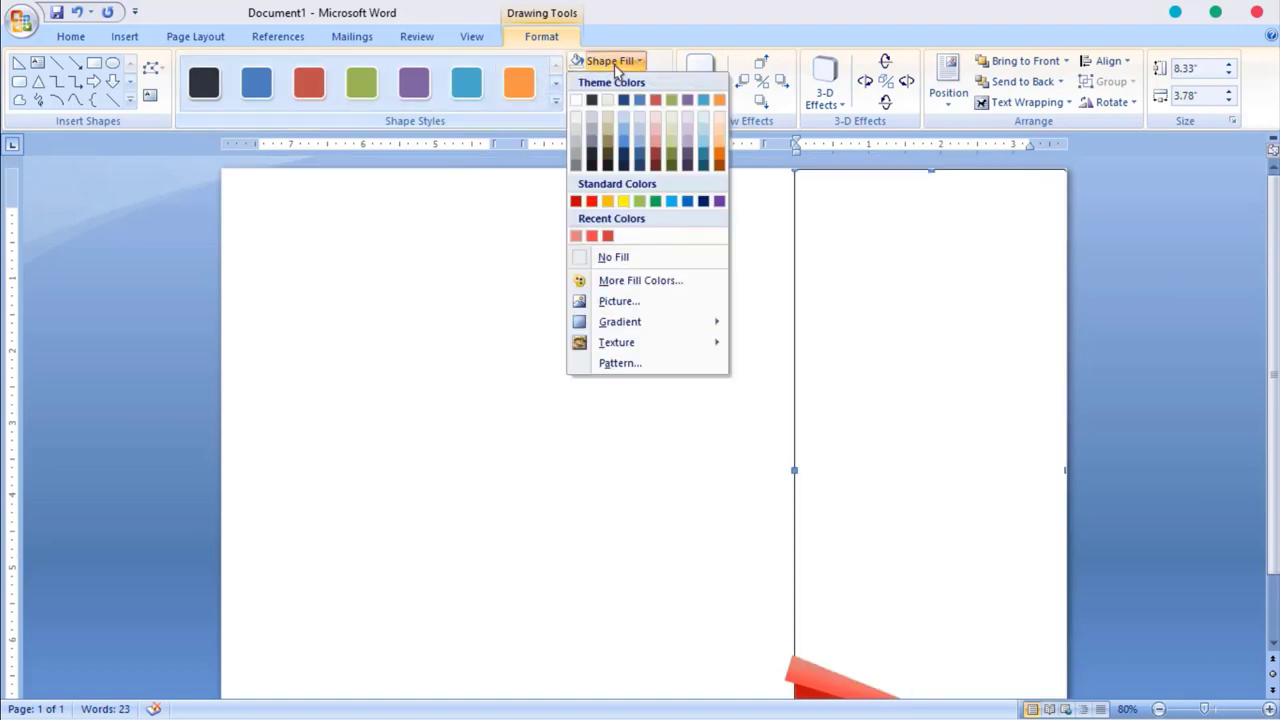
mouse_move(620, 322)
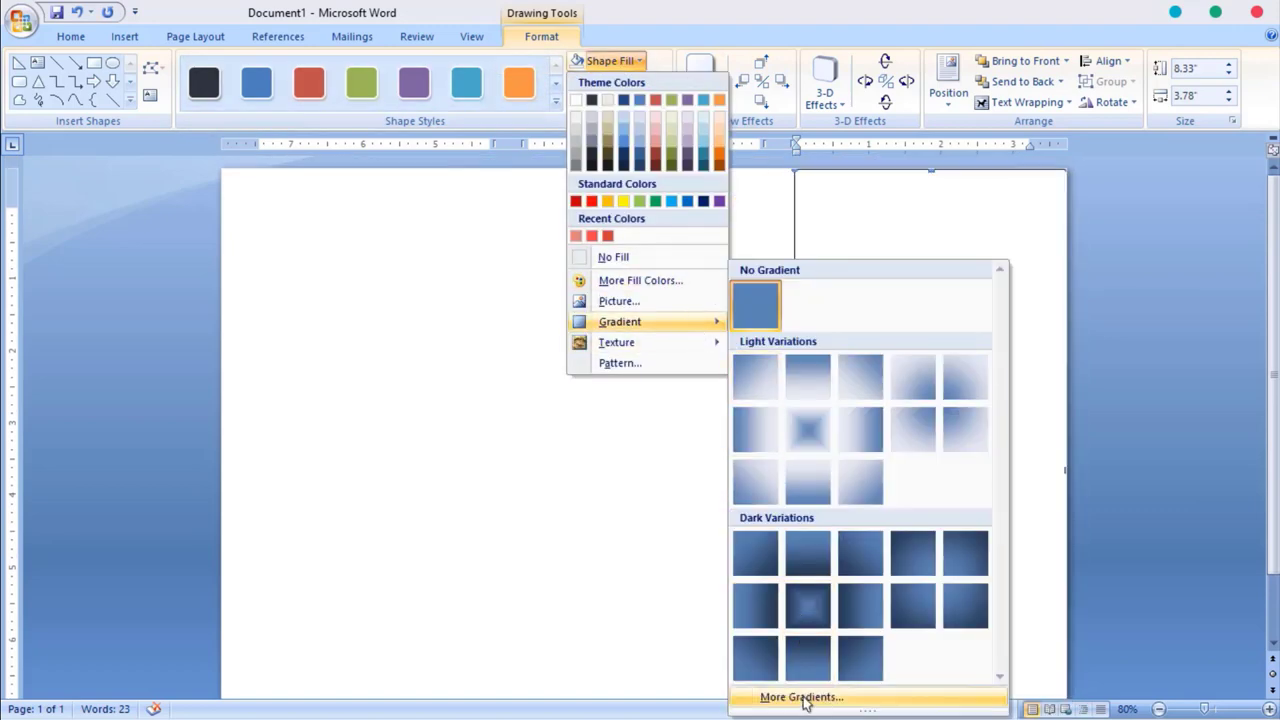
left_click(804, 697)
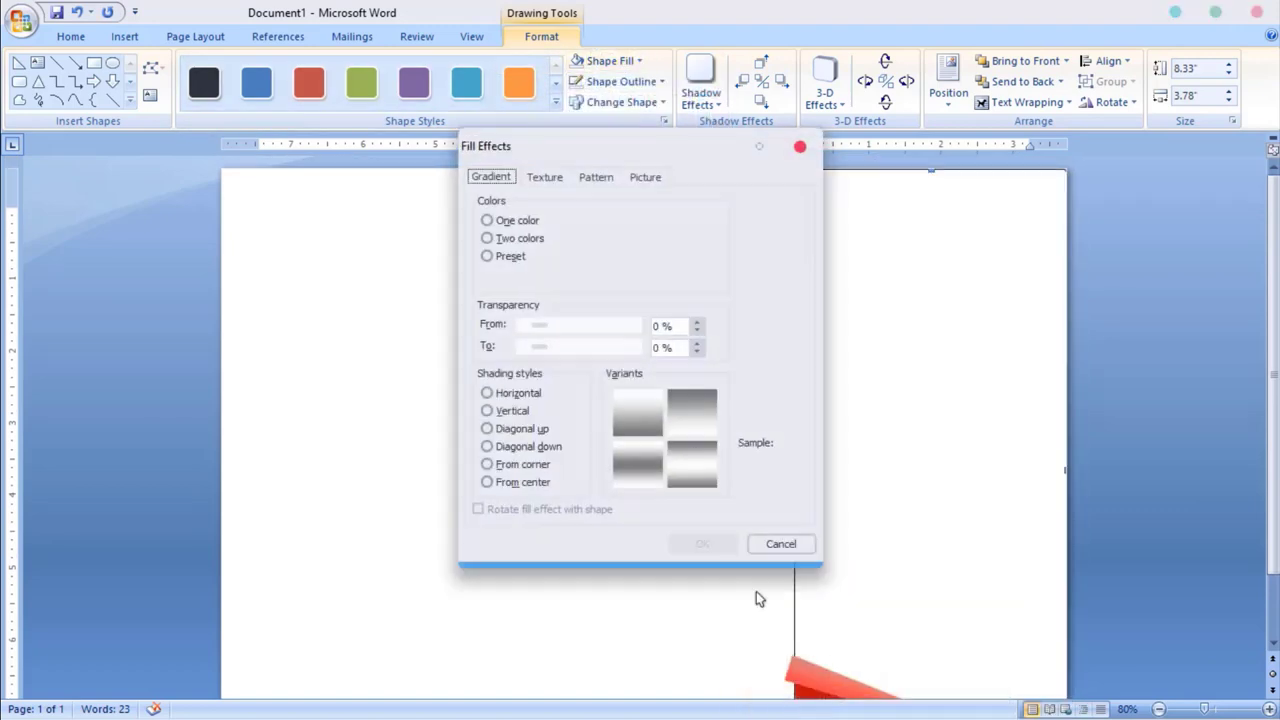
left_click(516, 223)
left_click(666, 240)
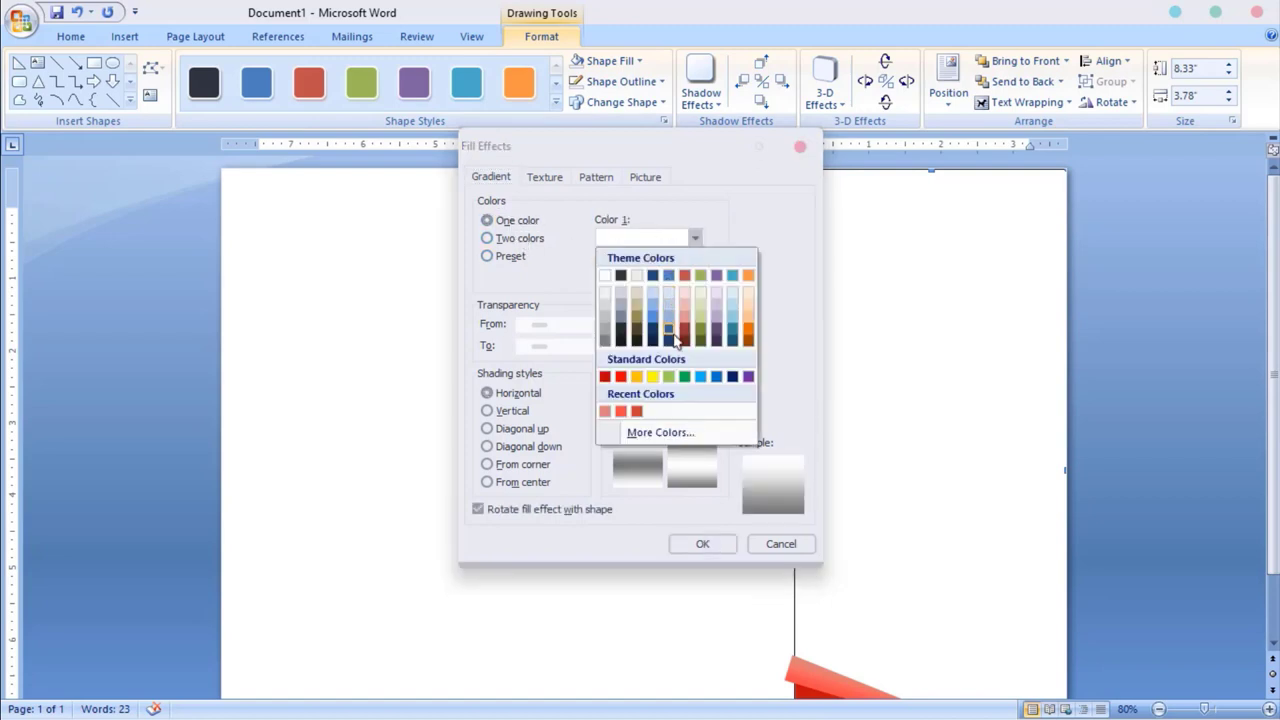
left_click(749, 327)
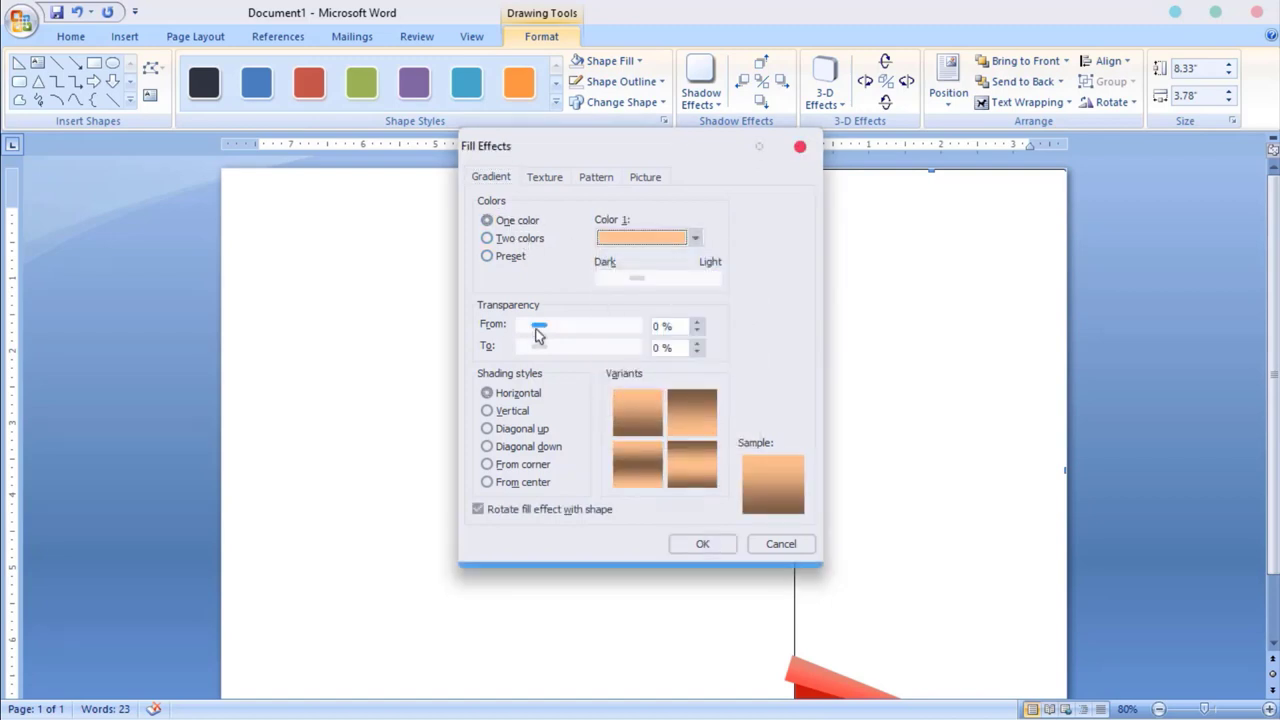
left_click(585, 328)
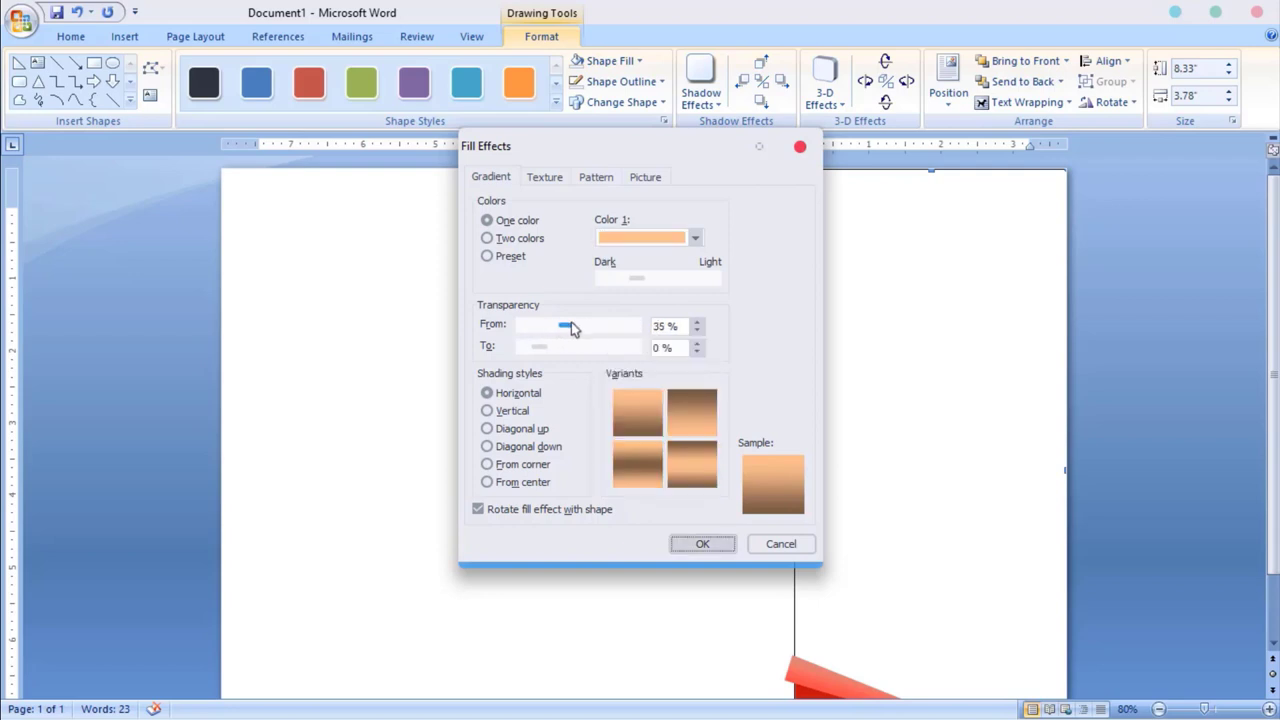
left_click(703, 544)
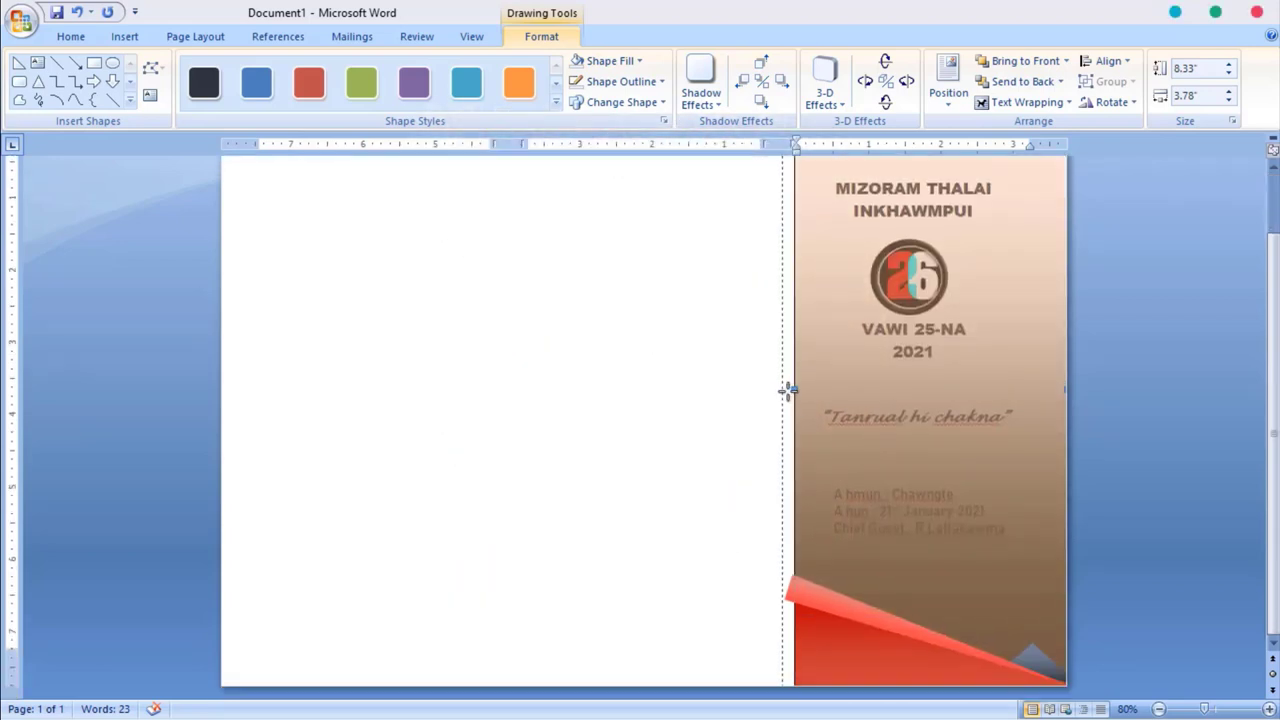
Widen the gradient panel slightly and remove its border
left_click_drag(797, 390, 790, 390)
scroll(813, 492, "up", 2)
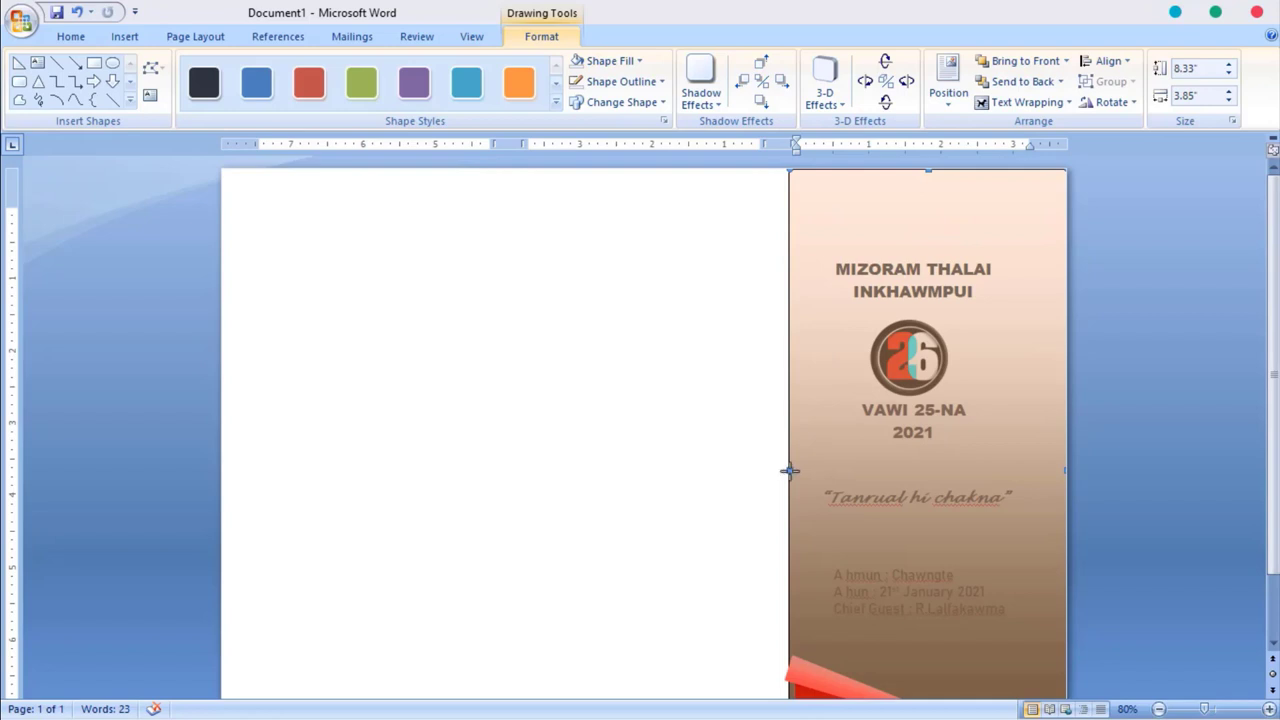
left_click_drag(790, 470, 782, 470)
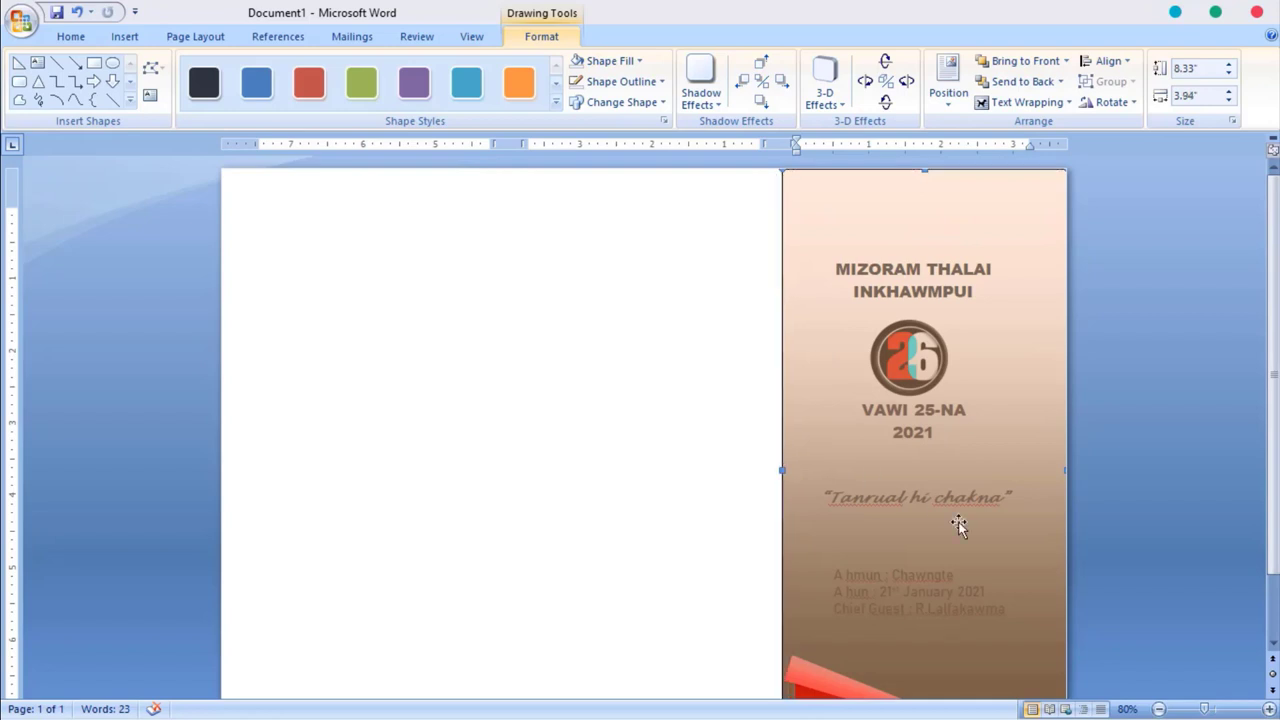
left_click_drag(1060, 390, 1066, 390)
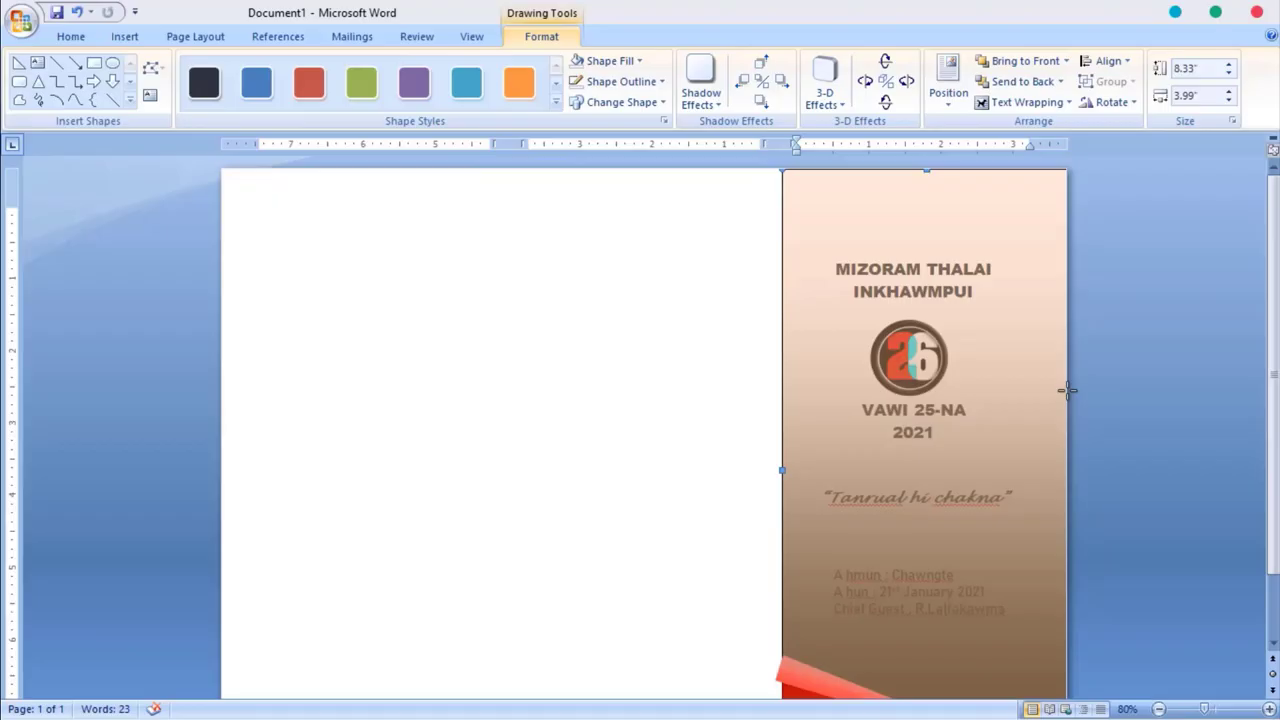
left_click(625, 81)
left_click(622, 277)
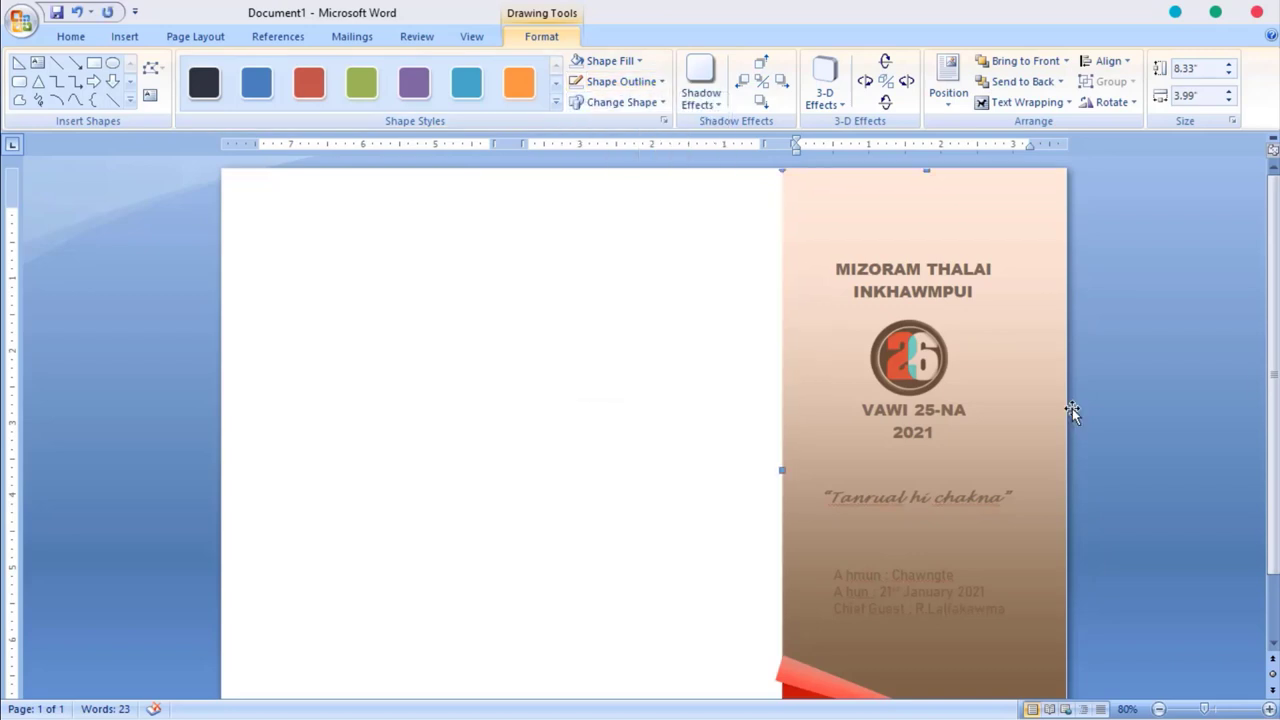
Add copies of the gradient panel over the middle and left columns, nudged into place
scroll(1253, 386, "down", 2)
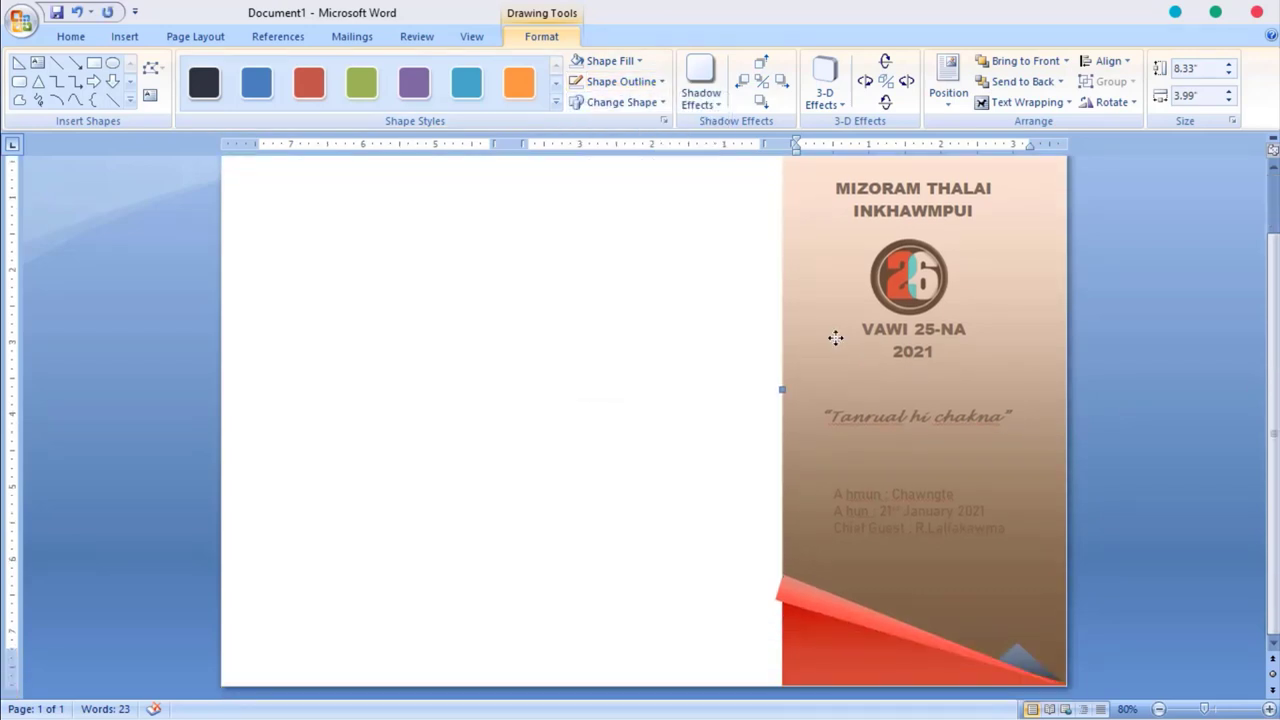
mouse_move(836, 356)
left_mouse_down()
mouse_move(538, 382)
mouse_move(578, 380)
left_mouse_up()
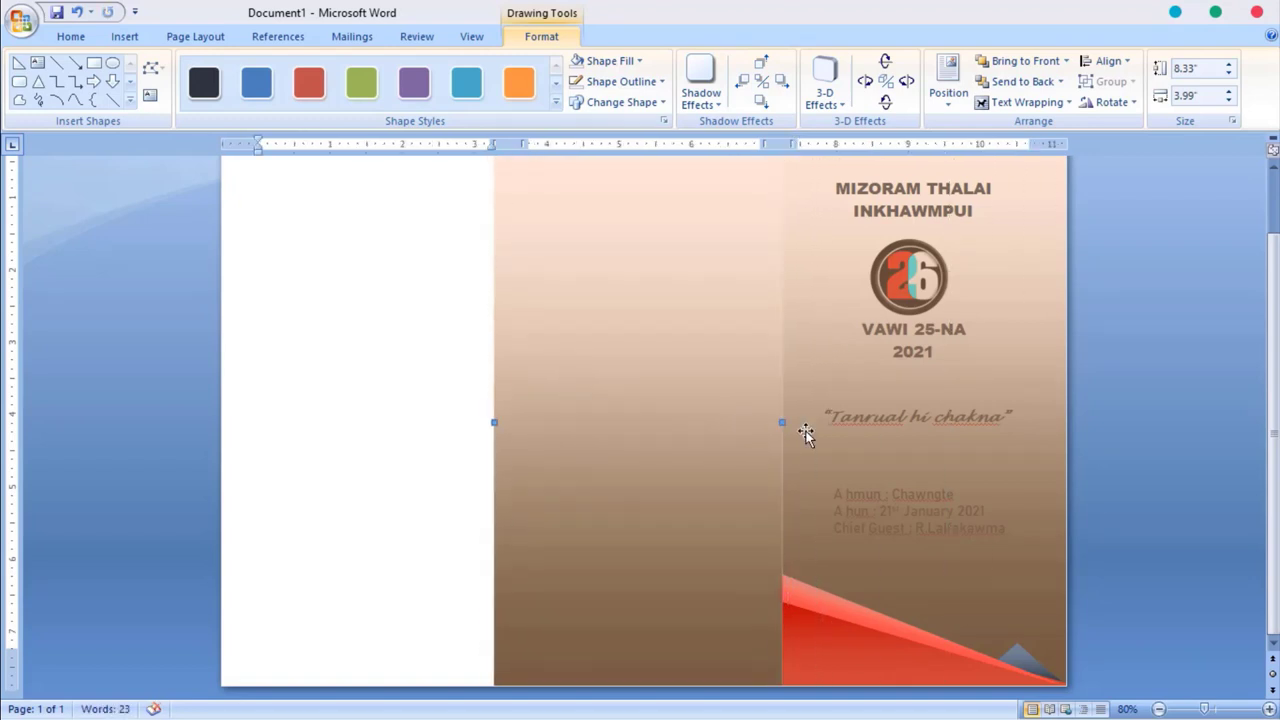
left_click(1158, 457)
scroll(1158, 465, "up", 2)
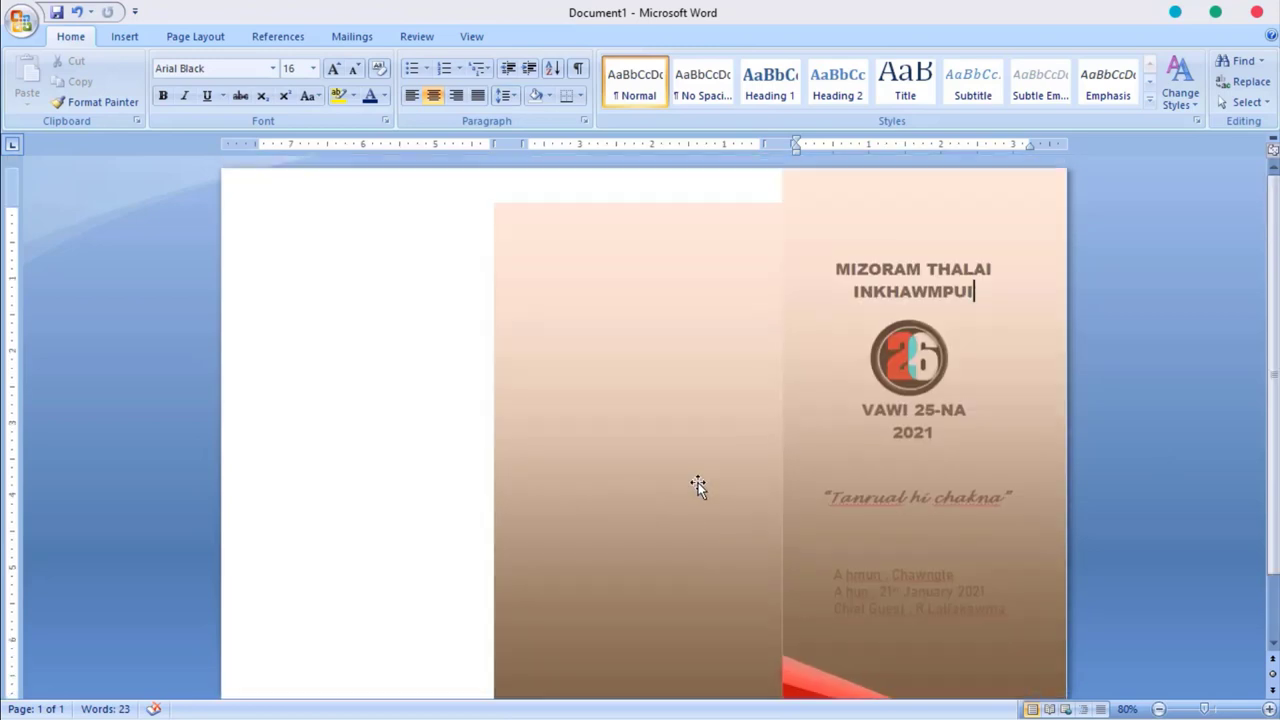
left_click(697, 482)
key("Up")
key("Up")
key("Up")
key("Up")
key("Up")
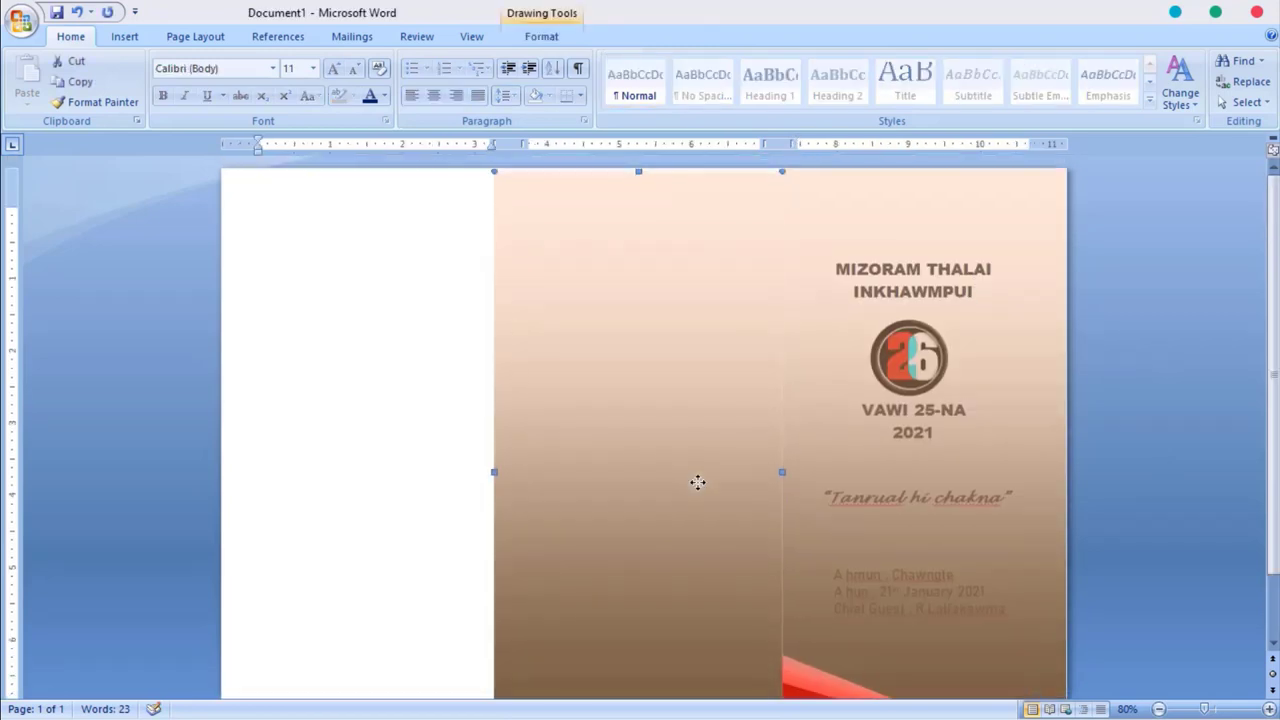
scroll(697, 482, "down", 2)
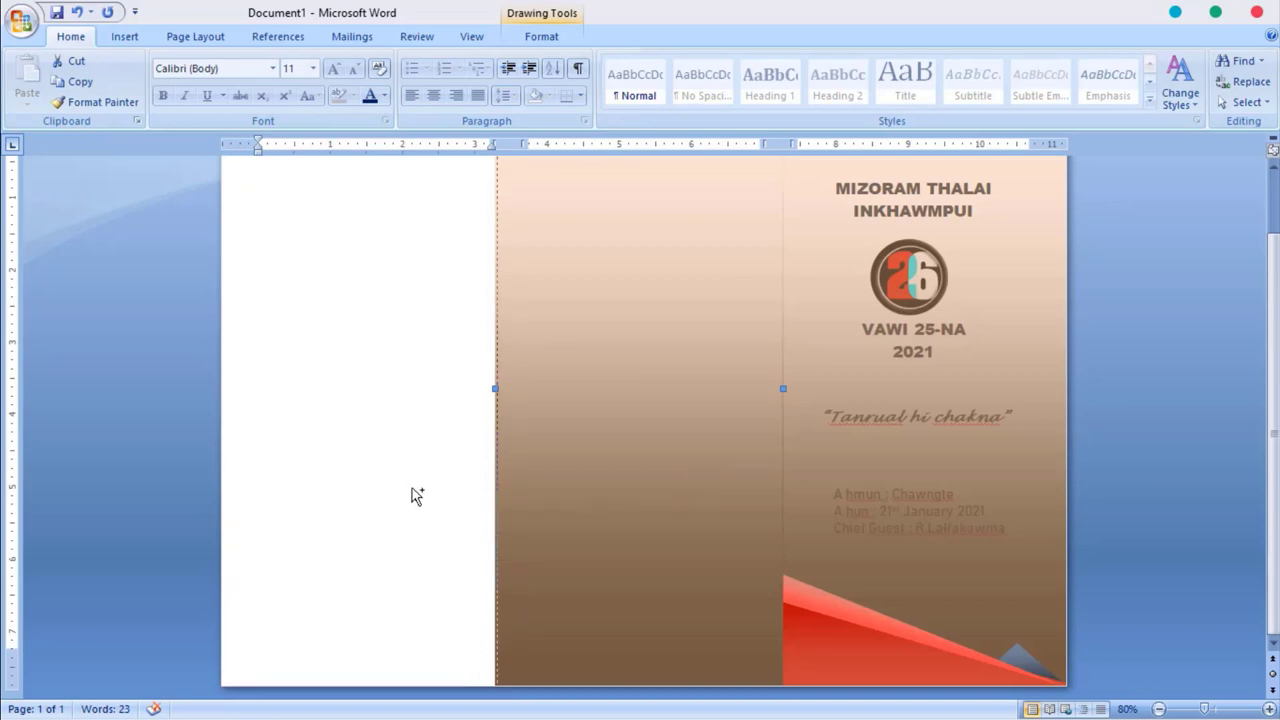
key("ctrl+v")
scroll(411, 489, "up", 2)
key("Up")
key("Up")
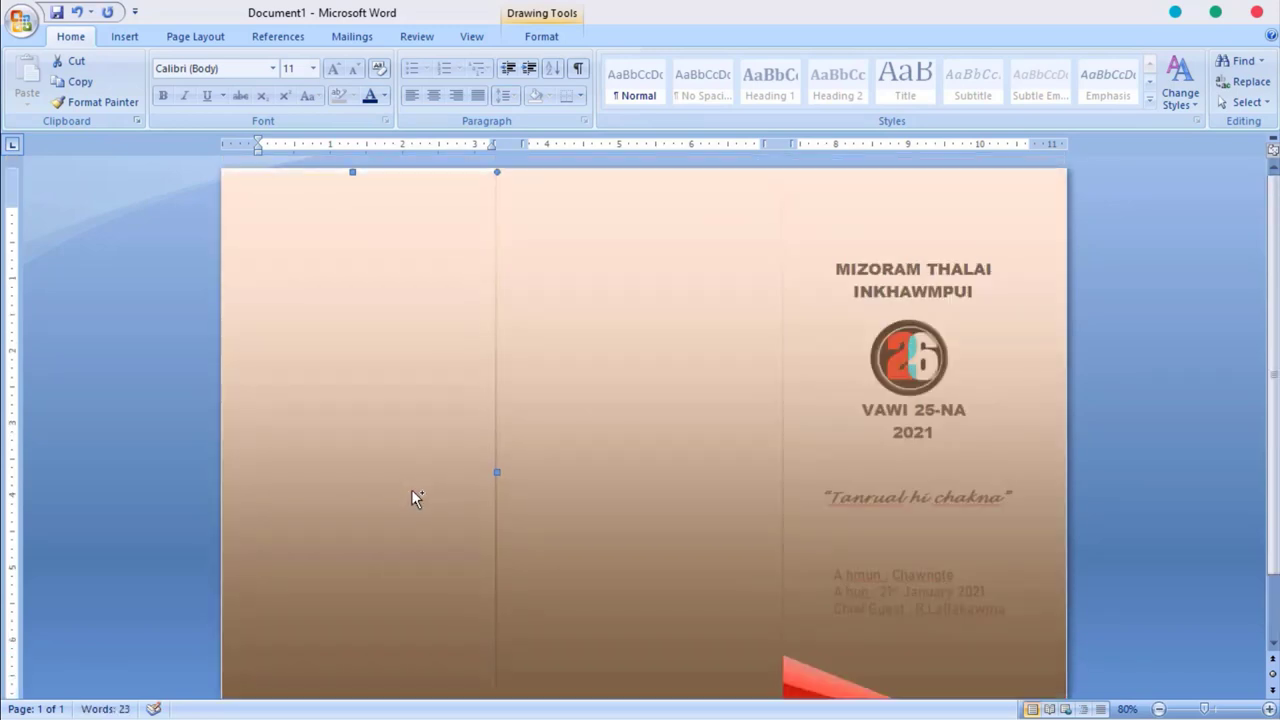
key("Left")
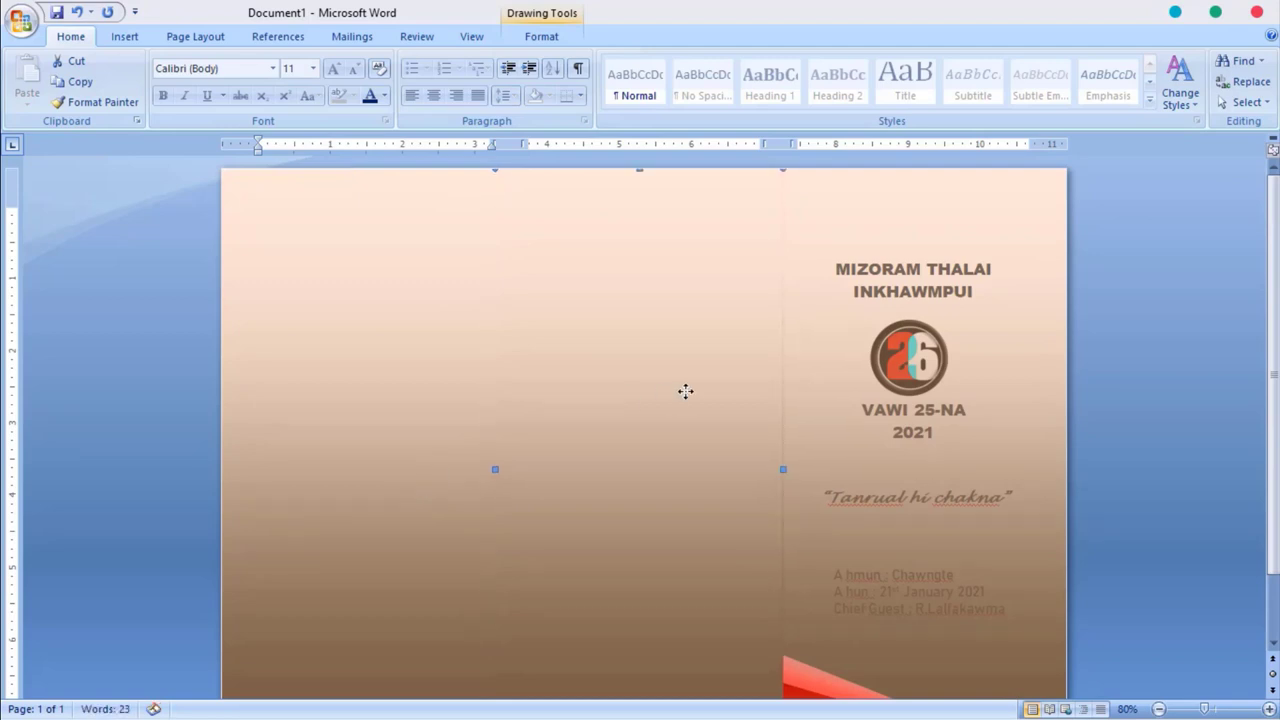
key("Escape")
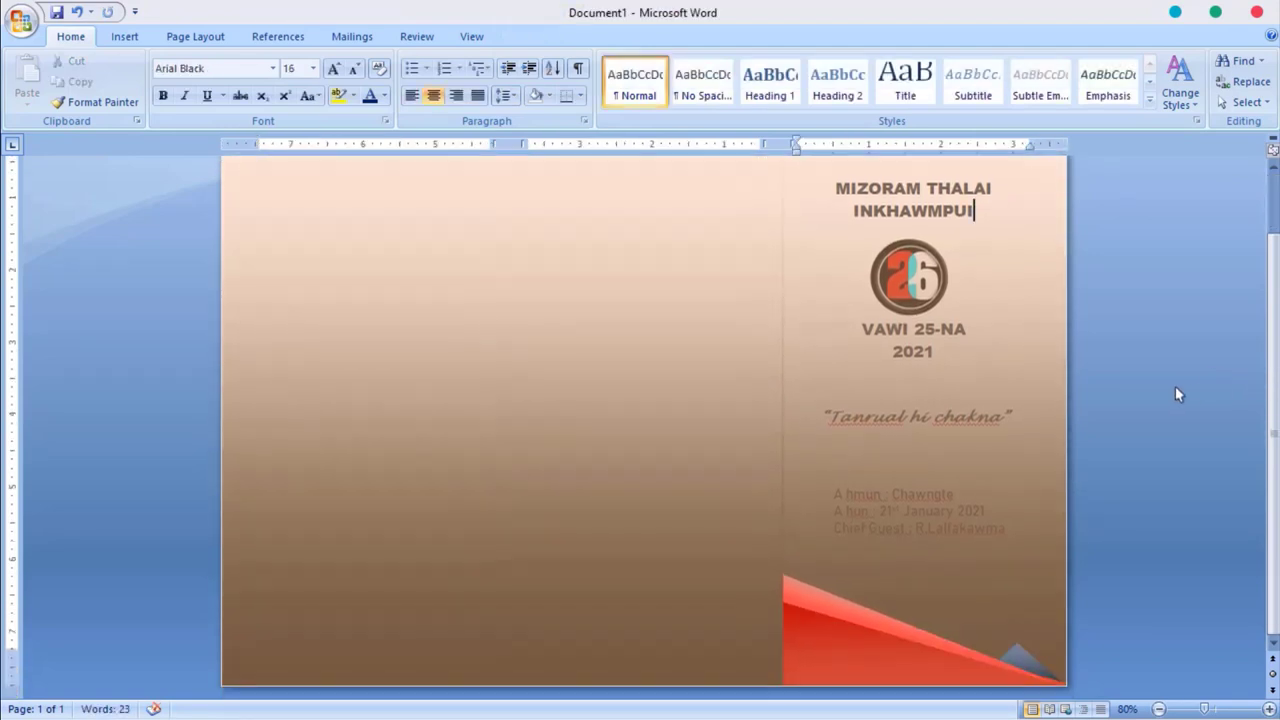
Group the bottom-right red triangle with the small grey triangle
left_click(820, 598)
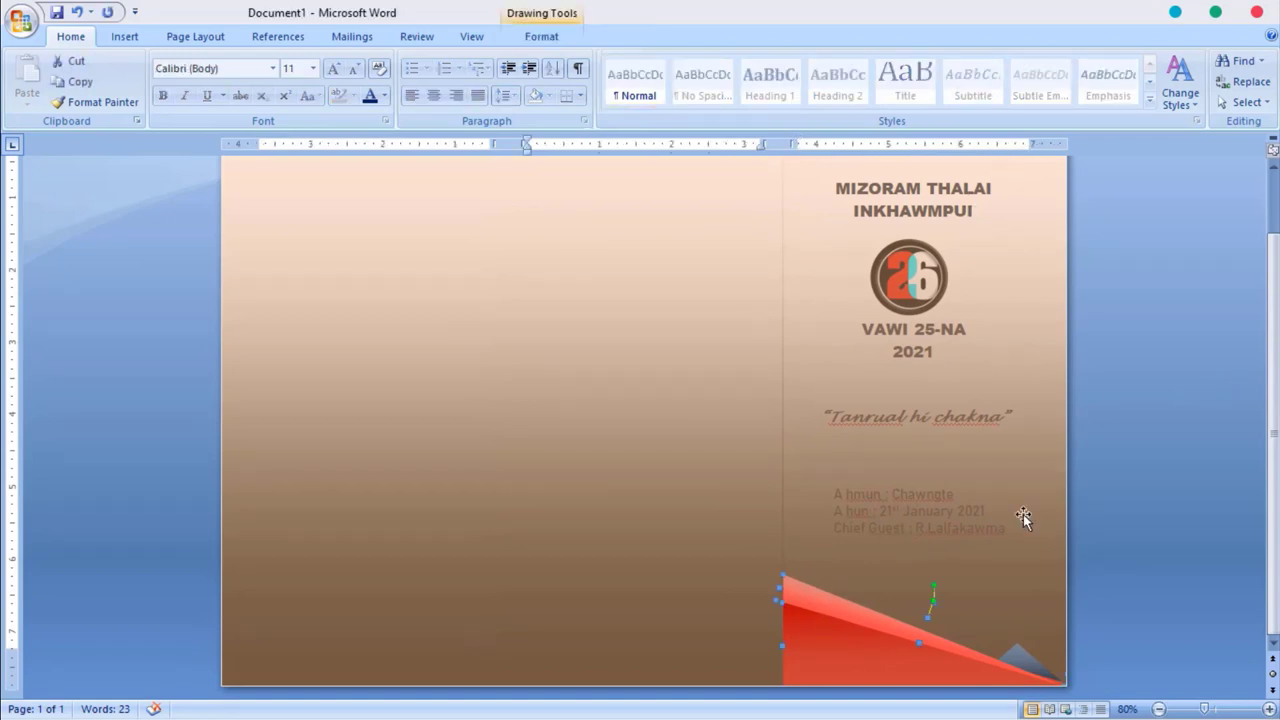
left_click(1020, 660, "shift")
left_click(541, 36)
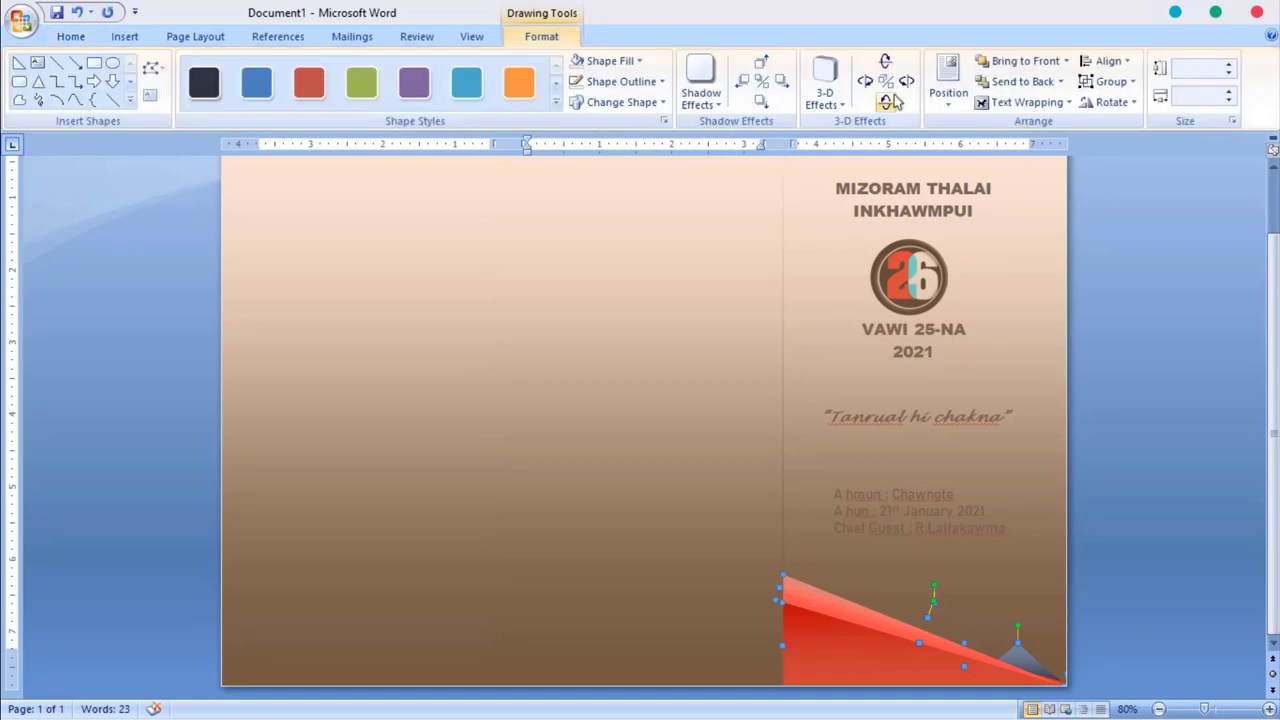
left_click(1108, 81)
left_click(1118, 104)
Copy the triangle group to the middle panel's top, flip it, realign the red bar, and regroup
mouse_move(822, 647)
left_mouse_down()
mouse_move(610, 455)
mouse_move(528, 360)
left_mouse_up()
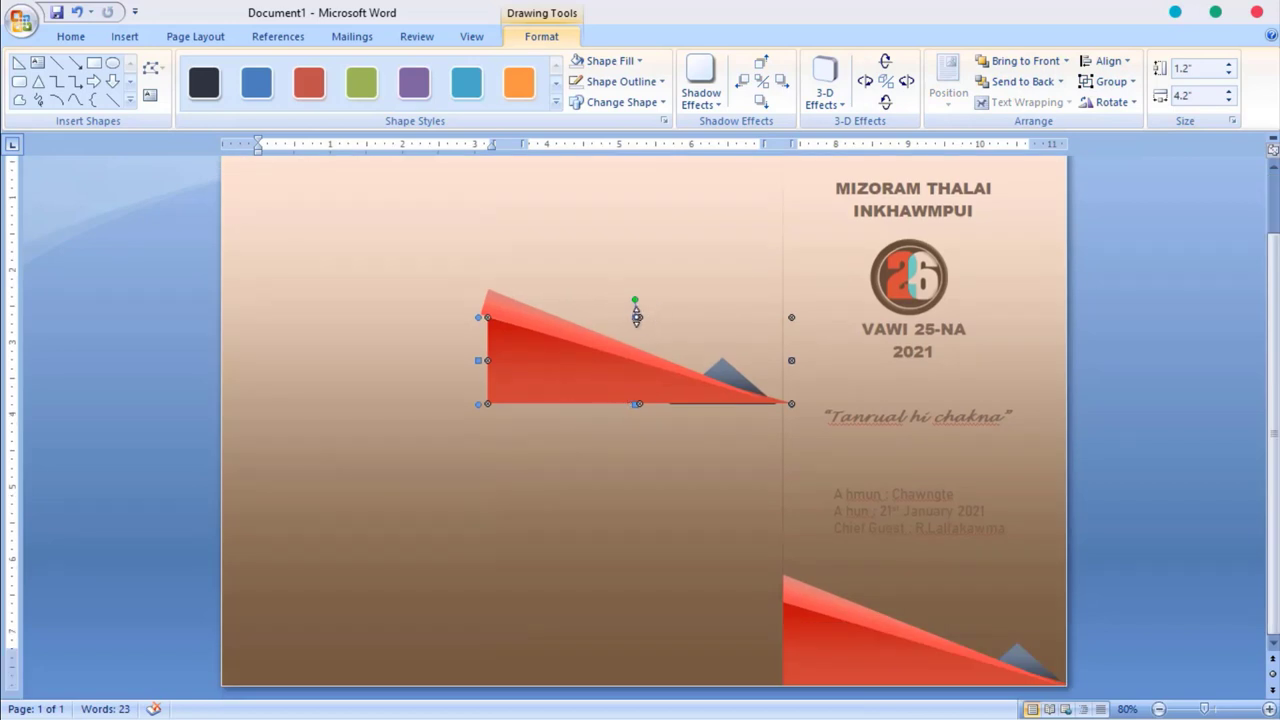
mouse_move(637, 317)
left_mouse_down()
mouse_move(646, 476)
mouse_move(614, 206)
left_mouse_up()
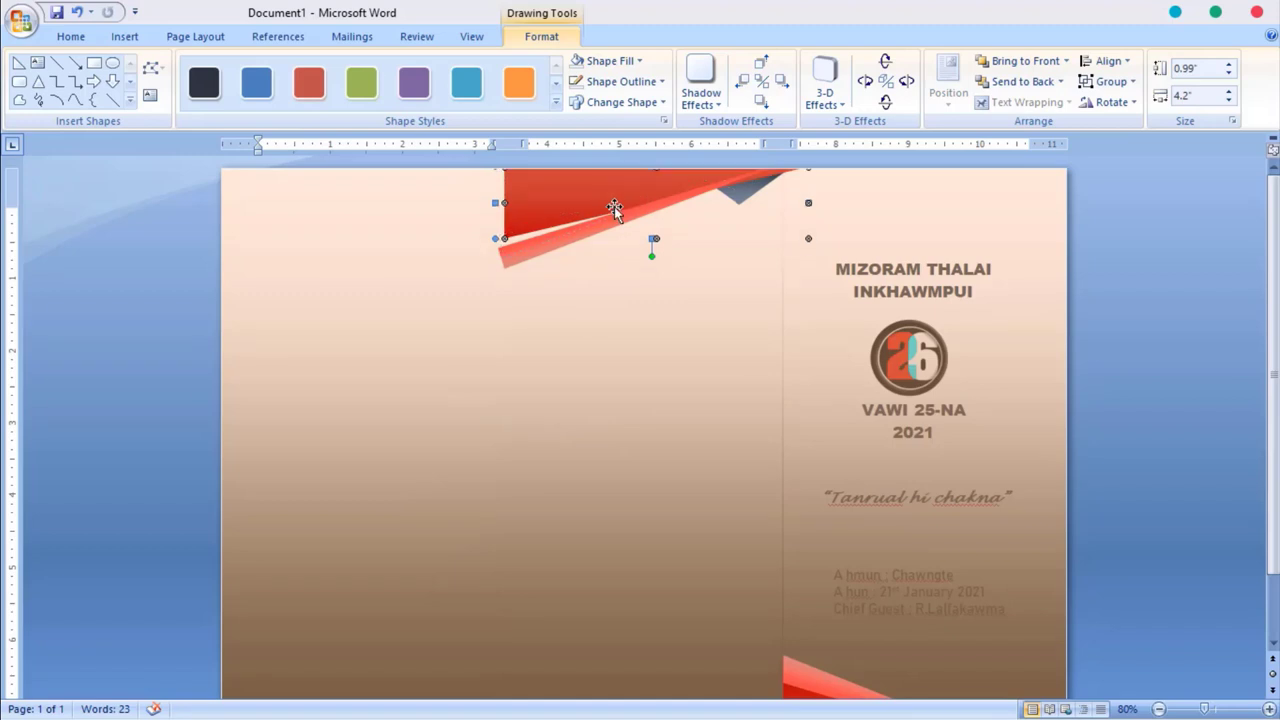
left_click(1106, 81)
left_click(1125, 149)
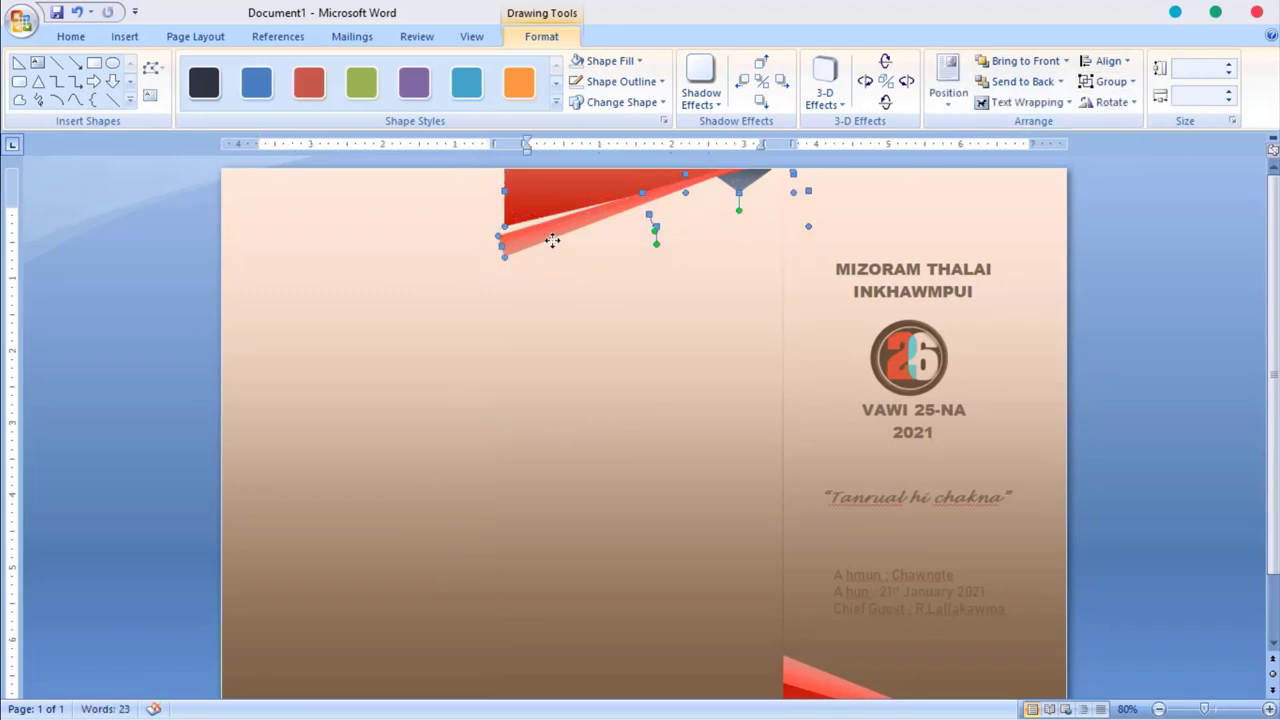
left_click(552, 240)
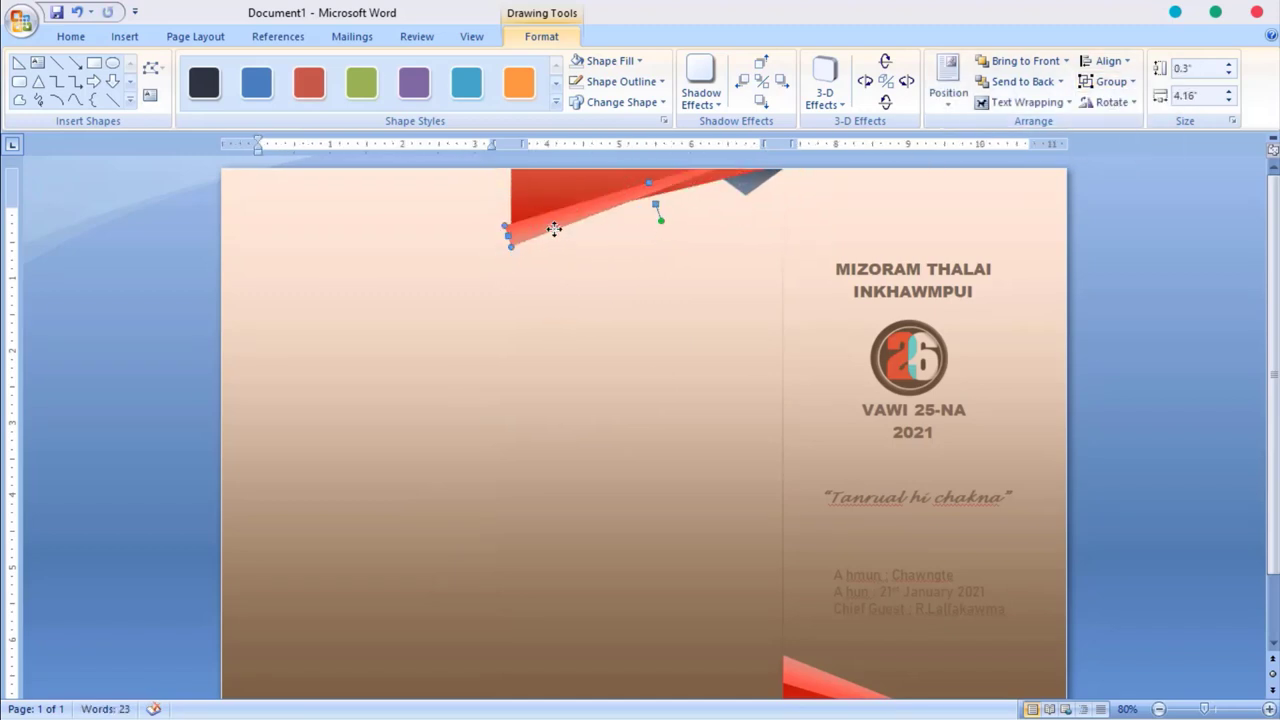
mouse_move(552, 232)
left_mouse_down()
mouse_move(614, 222)
mouse_move(676, 242)
left_mouse_up()
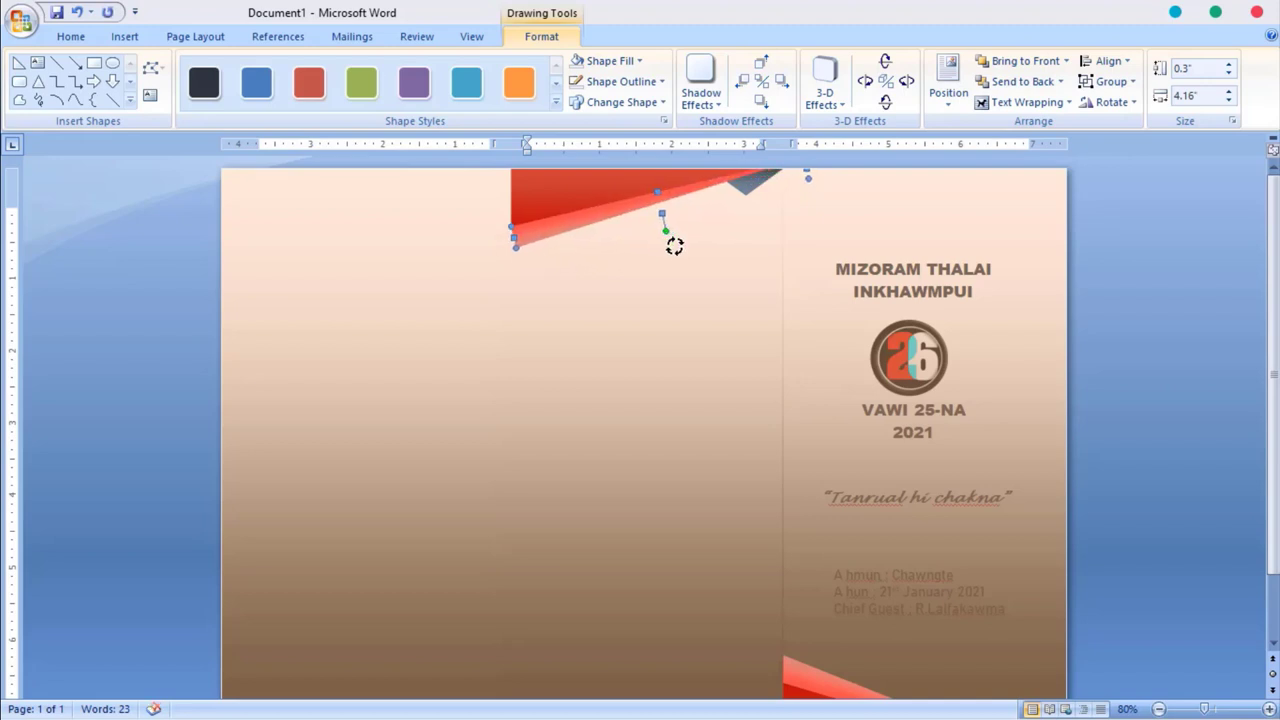
left_click(697, 316)
left_click(576, 202)
left_click(1108, 81)
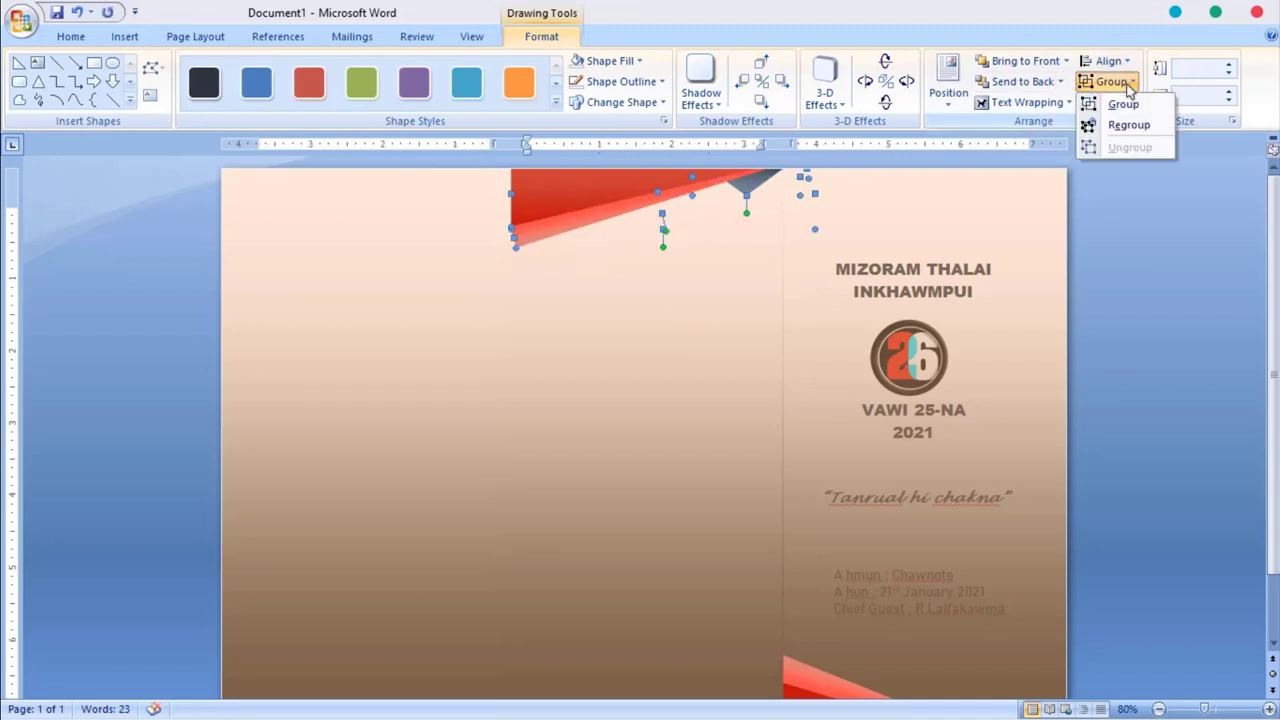
Place another copy of the triangle decoration in the page's bottom-left corner
left_click_drag(631, 248, 361, 455)
left_click_drag(394, 380, 400, 643)
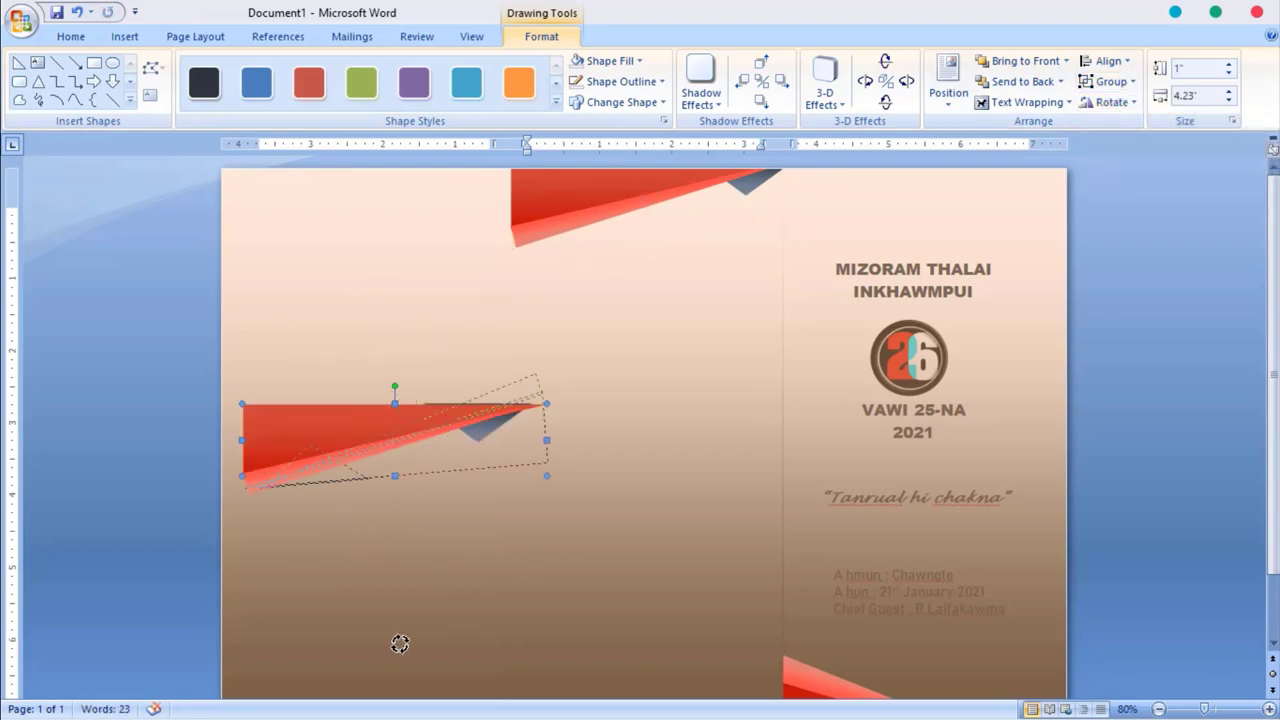
scroll(467, 353, "down", 2)
left_click_drag(467, 353, 418, 644)
left_click(621, 613)
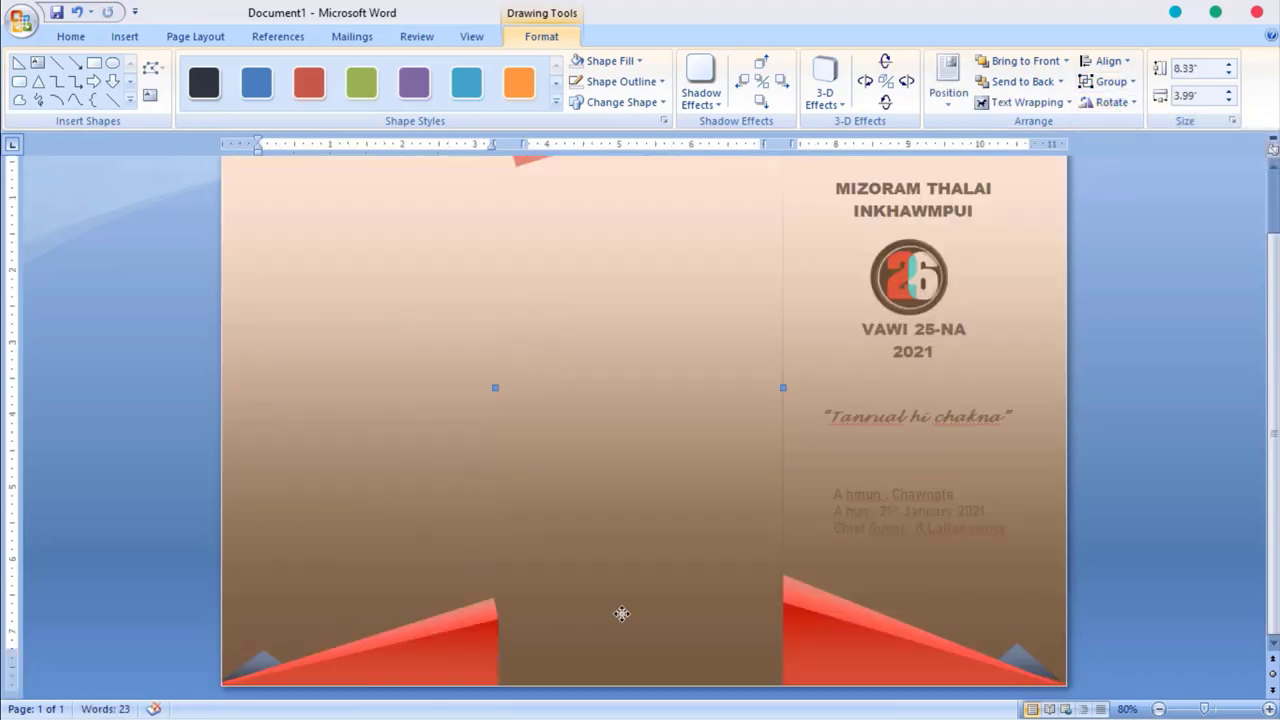
scroll(621, 613, "up", 2)
scroll(622, 613, "down", 2)
scroll(621, 613, "up", 2)
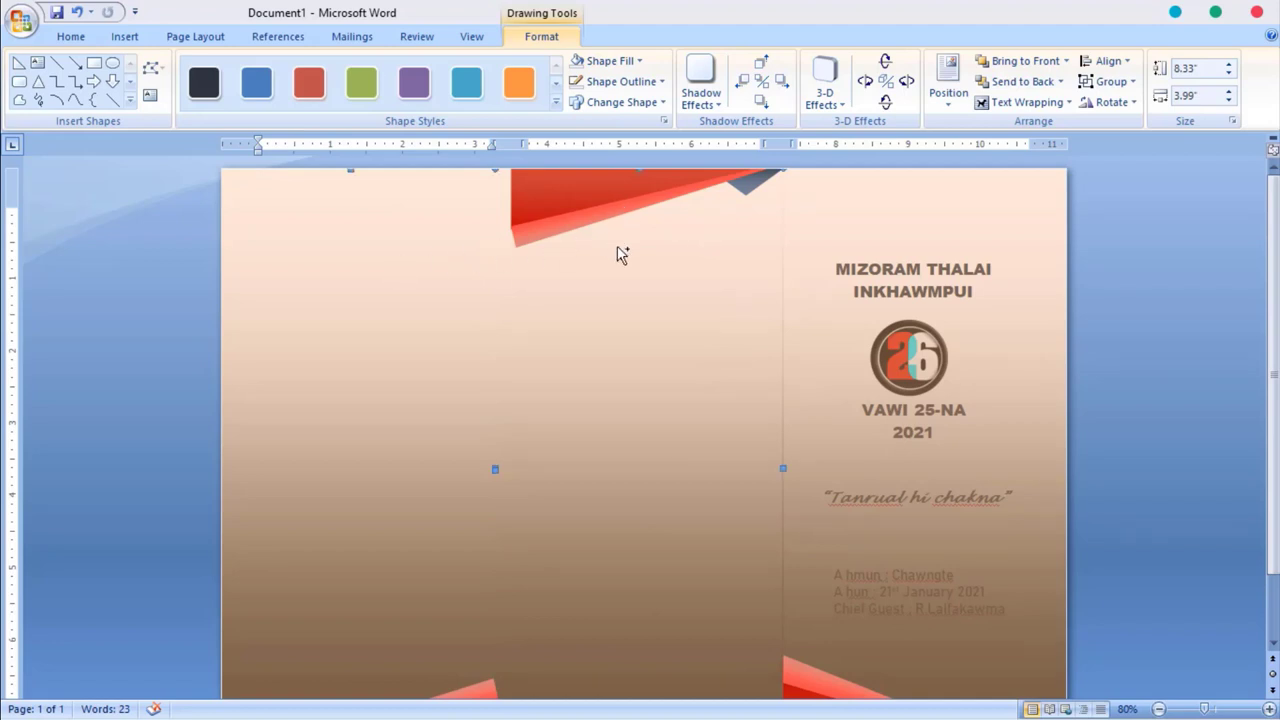
Select the gradient background and all red wedges and group them
left_click(877, 222)
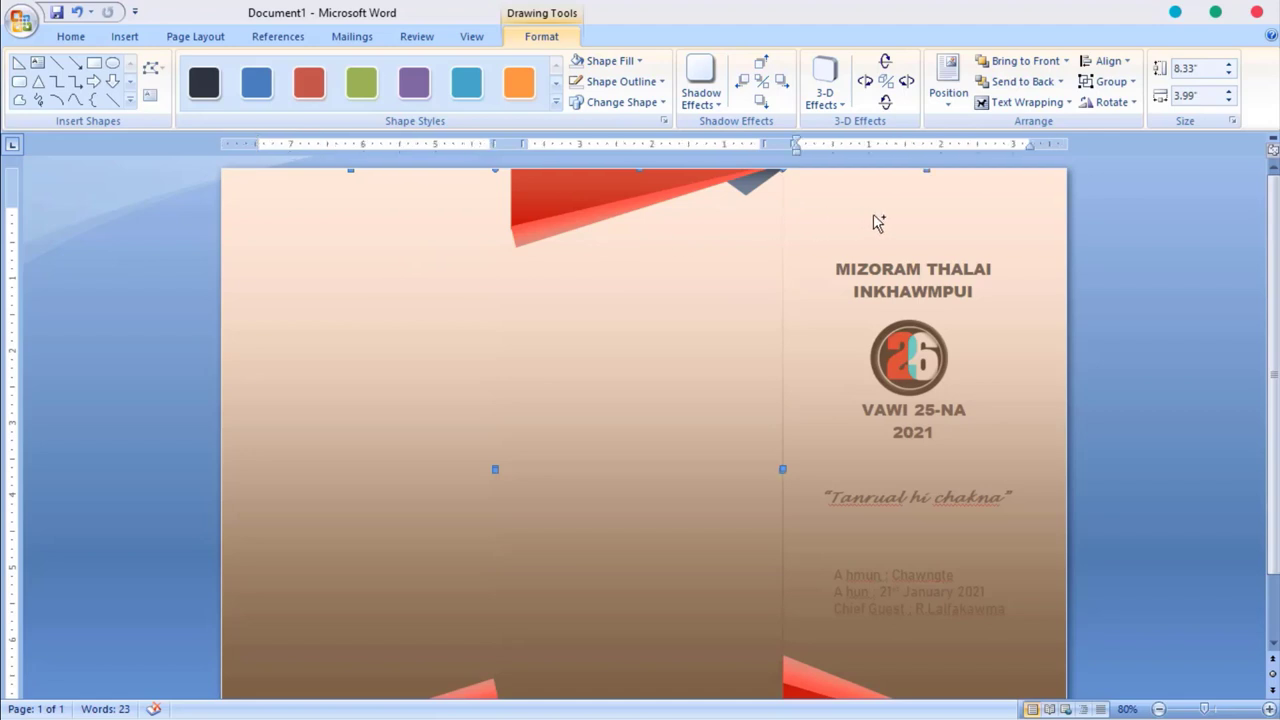
left_click(628, 190, "shift")
scroll(627, 190, "down", 1)
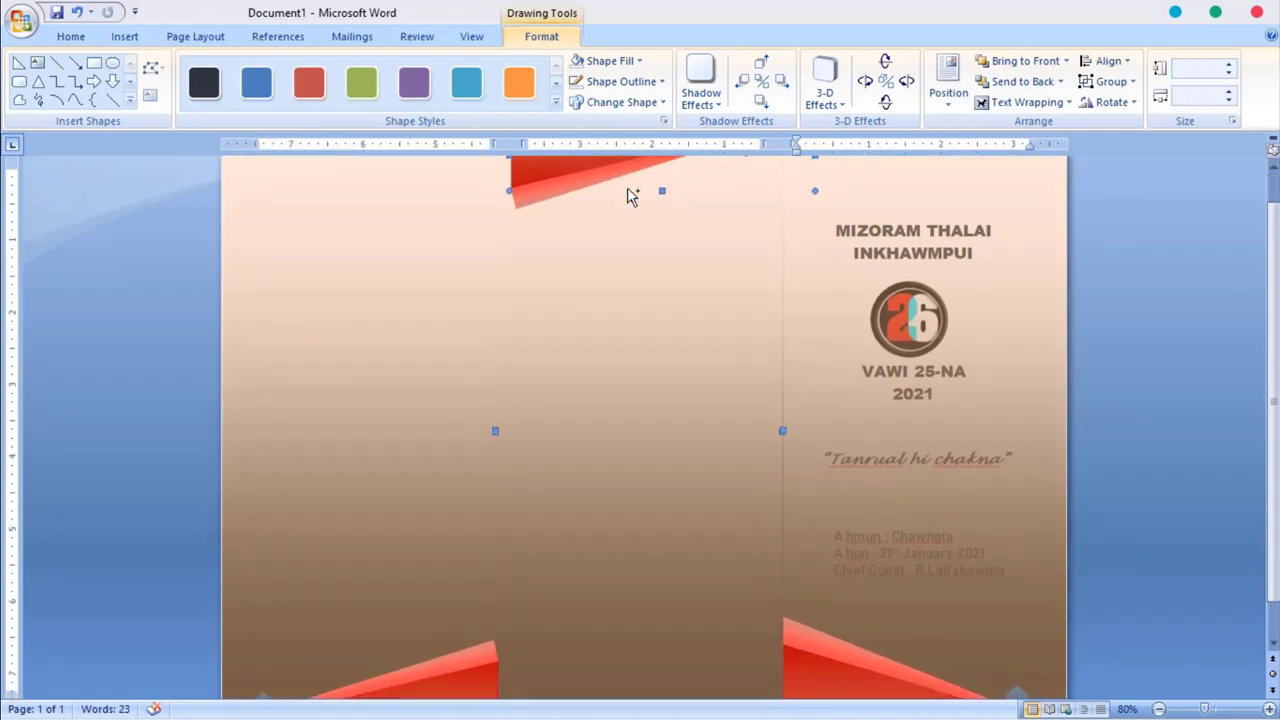
scroll(615, 210, "down", 1)
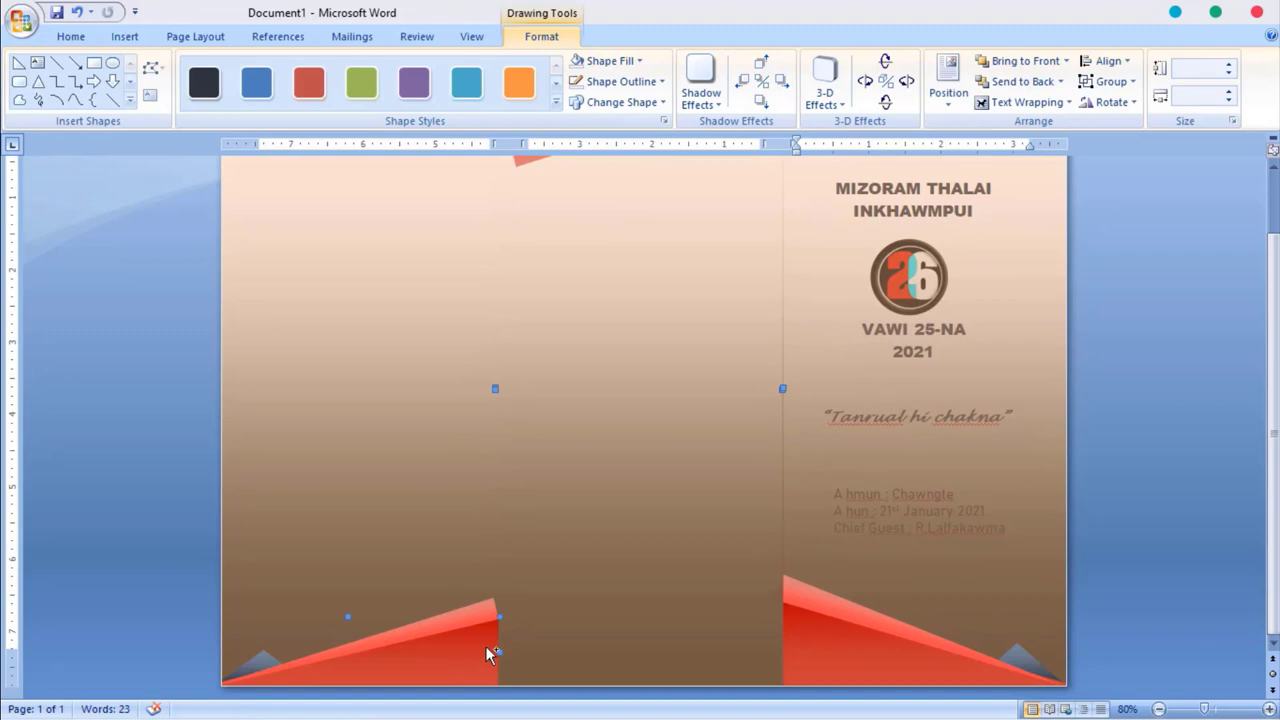
left_click(823, 613, "shift")
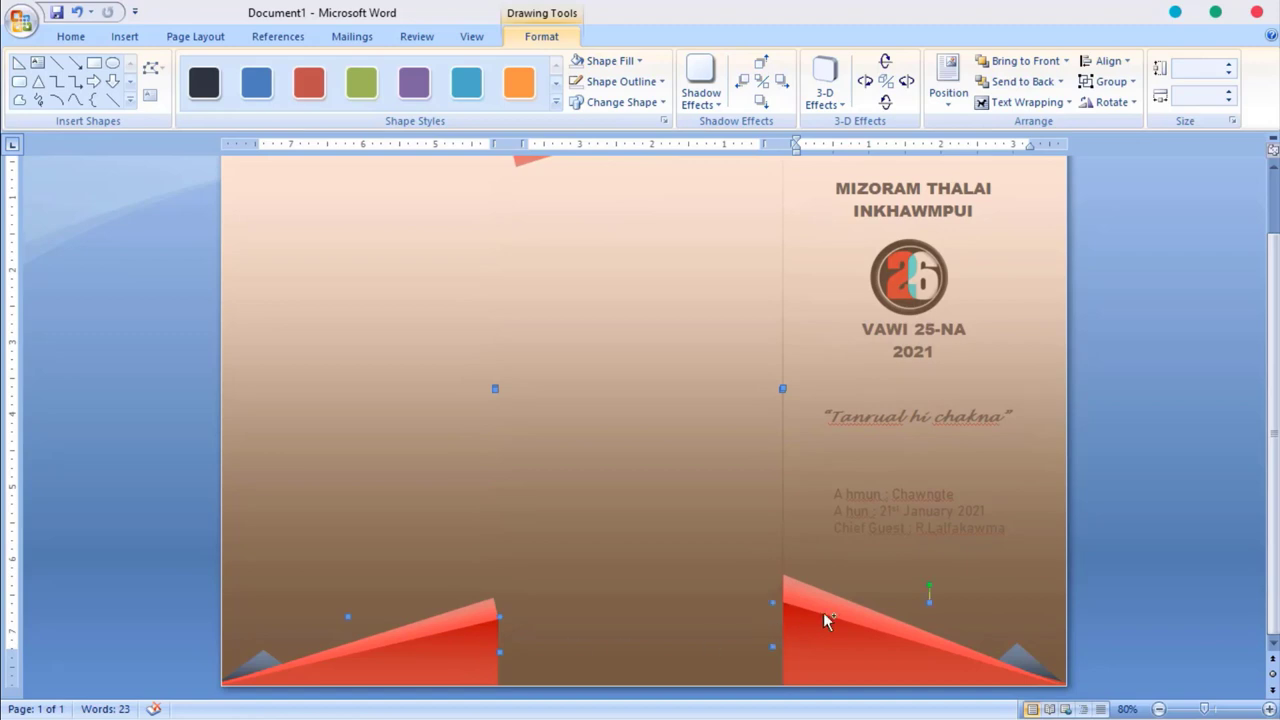
left_click(1105, 88)
left_click(1122, 104)
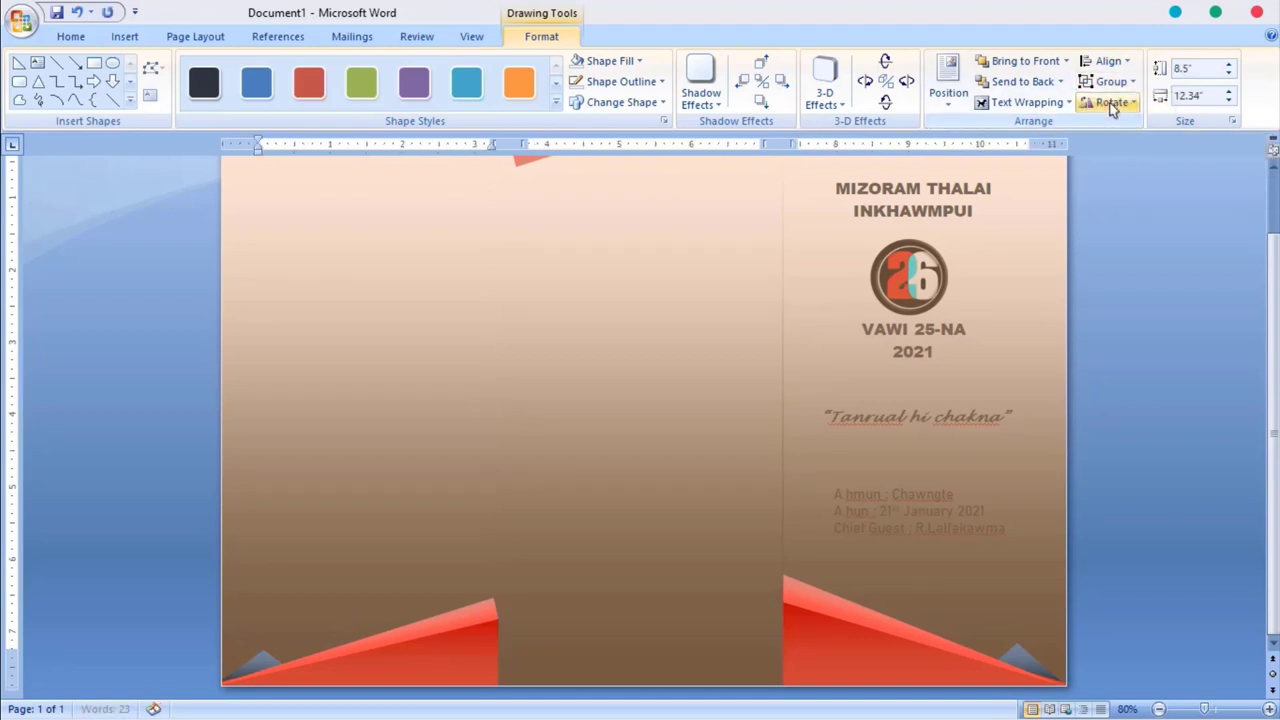
Set the grouped graphics to Behind Text so the cover text shows clearly
scroll(796, 253, "up", 2)
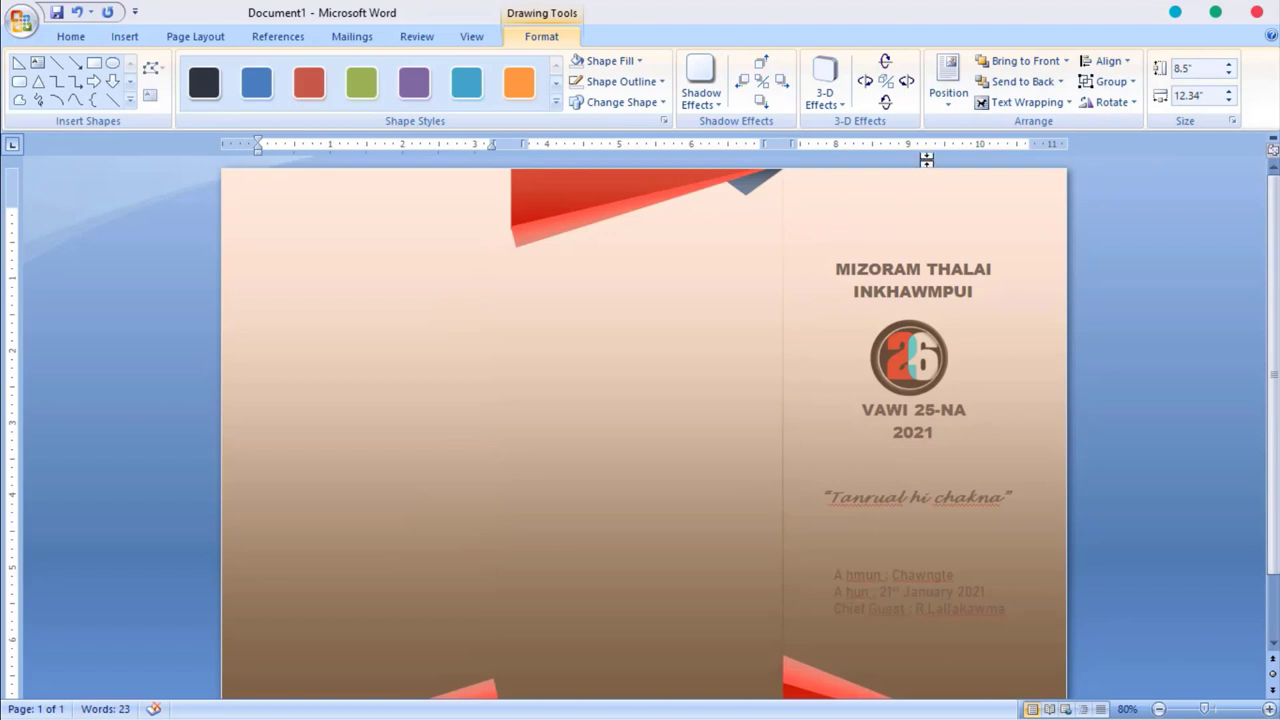
left_click(1022, 102)
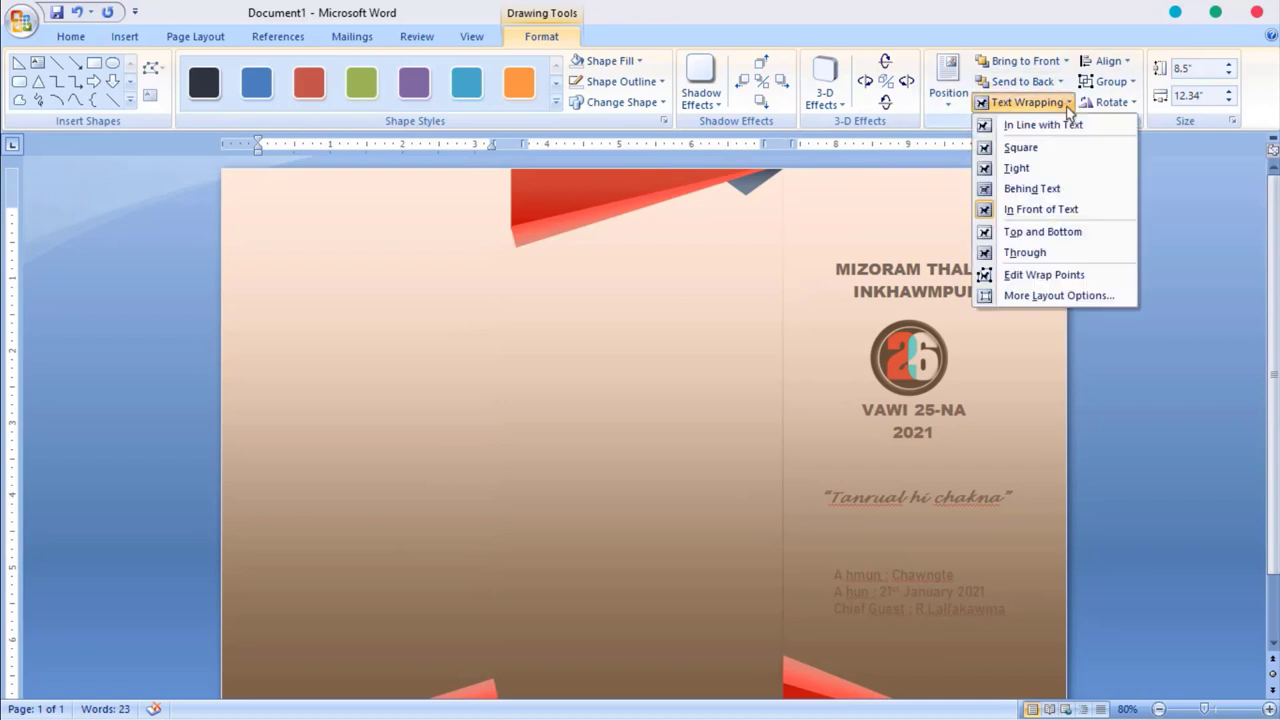
left_click(1063, 197)
key("ctrl+z")
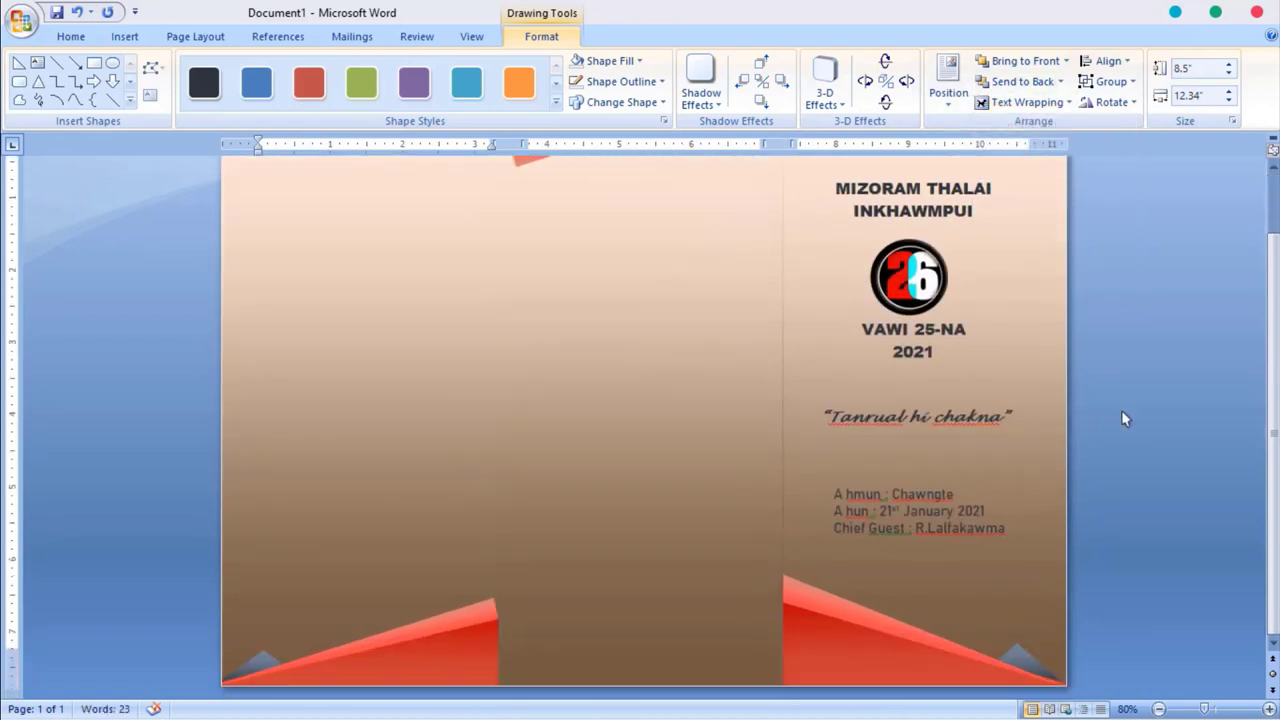
key("ctrl+y")
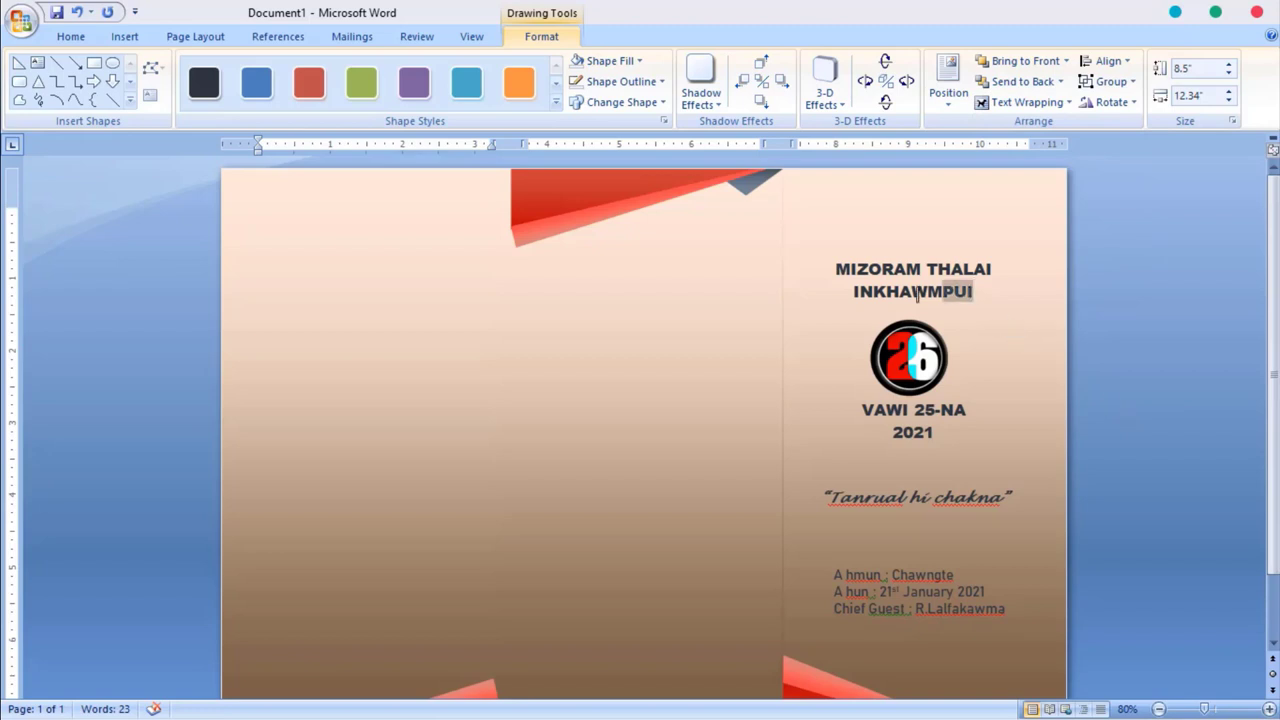
left_click_drag(978, 292, 835, 262)
Colour the cover title blue and select the VAWI 25-NA 2021 lines below it
left_click(384, 96)
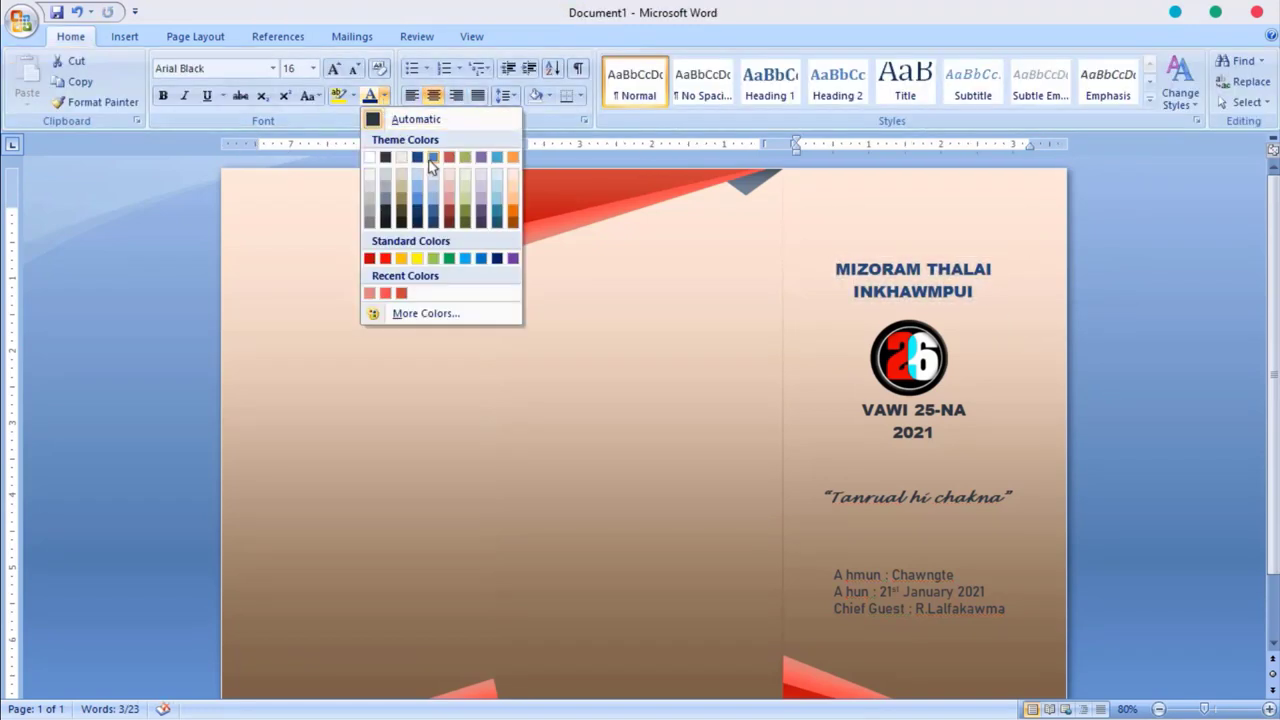
left_click(432, 166)
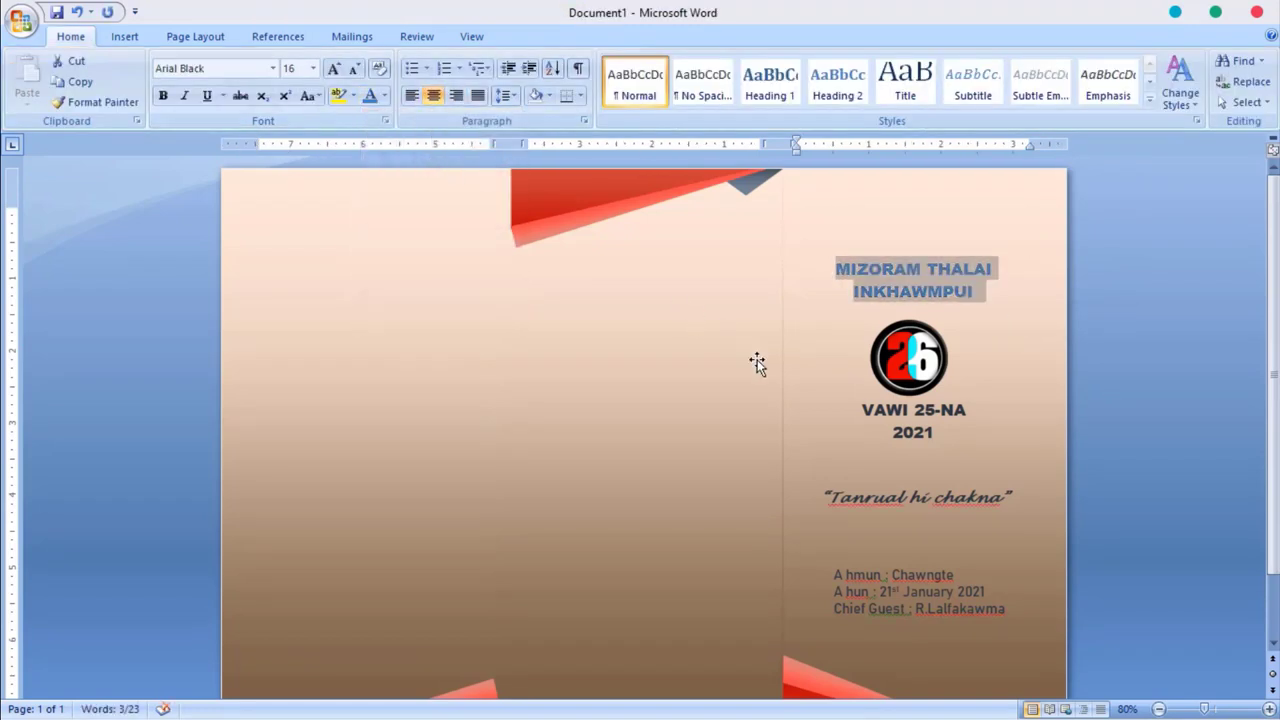
left_click(691, 380)
scroll(691, 380, "down", 1)
left_click_drag(938, 376, 858, 350)
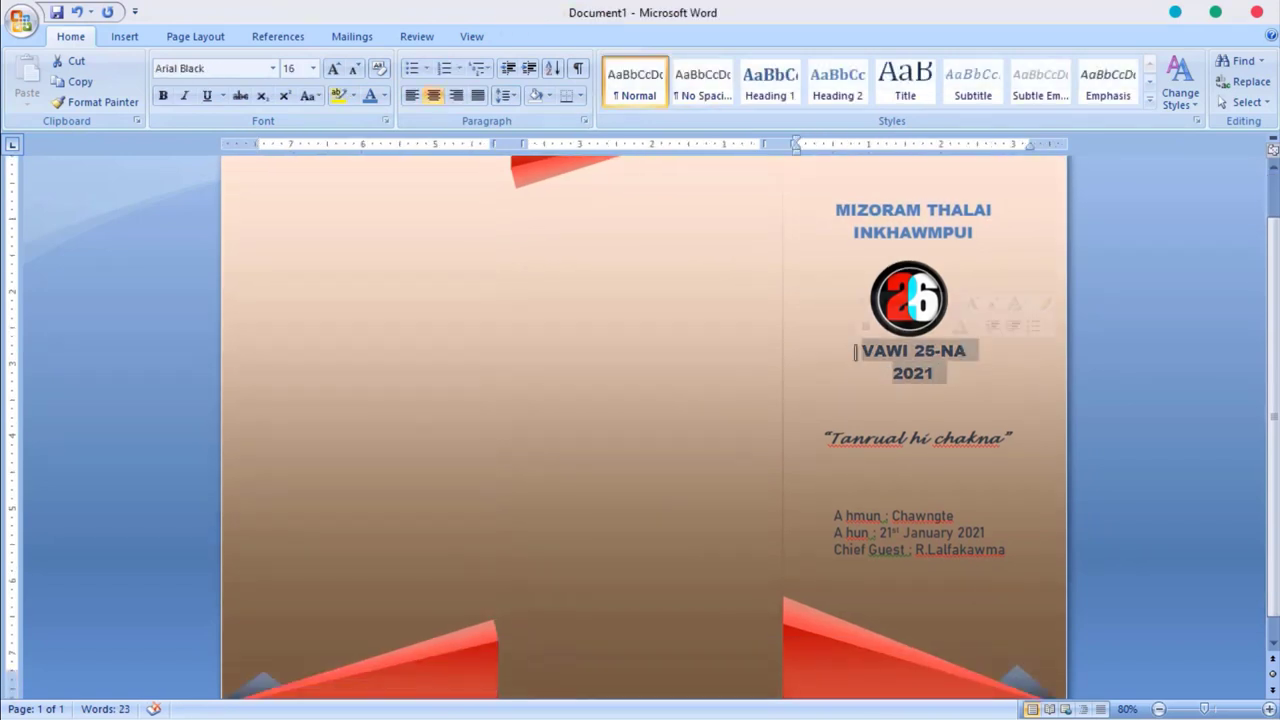
left_click(906, 466)
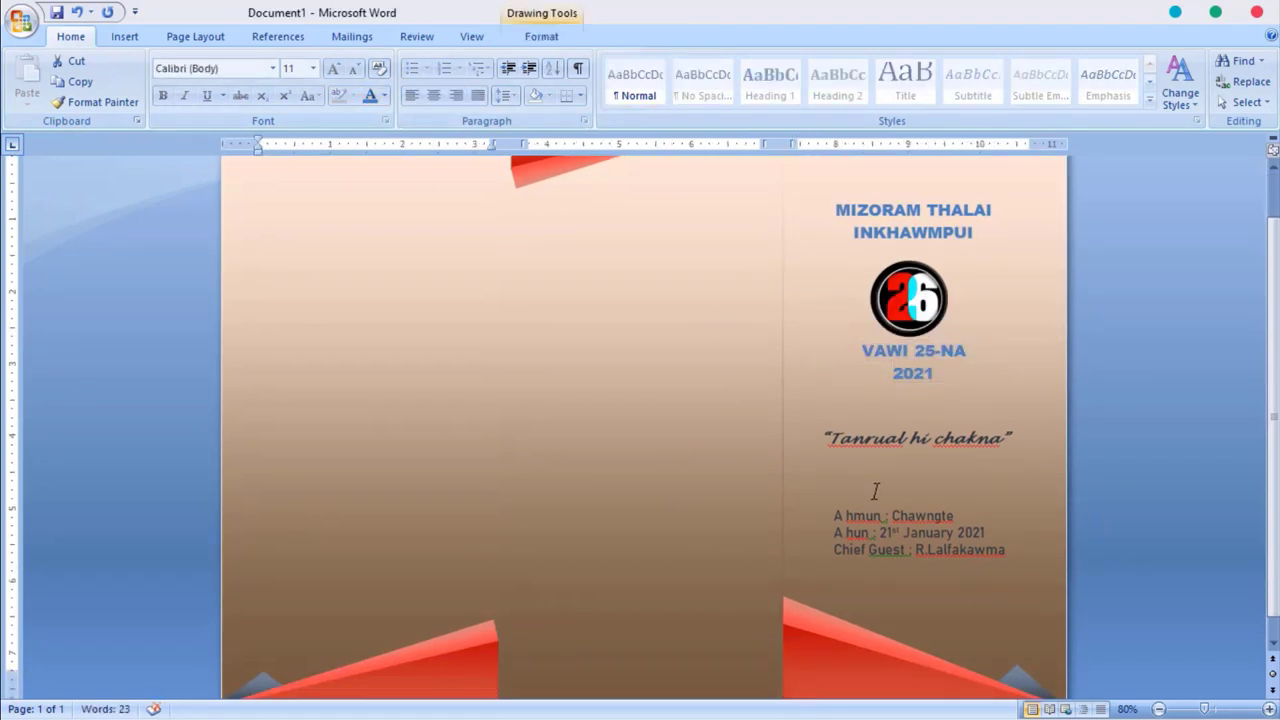
scroll(906, 466, "down", 1)
Colour the 'Tanrual hi chakna' slogan red
left_click_drag(1015, 416, 809, 399)
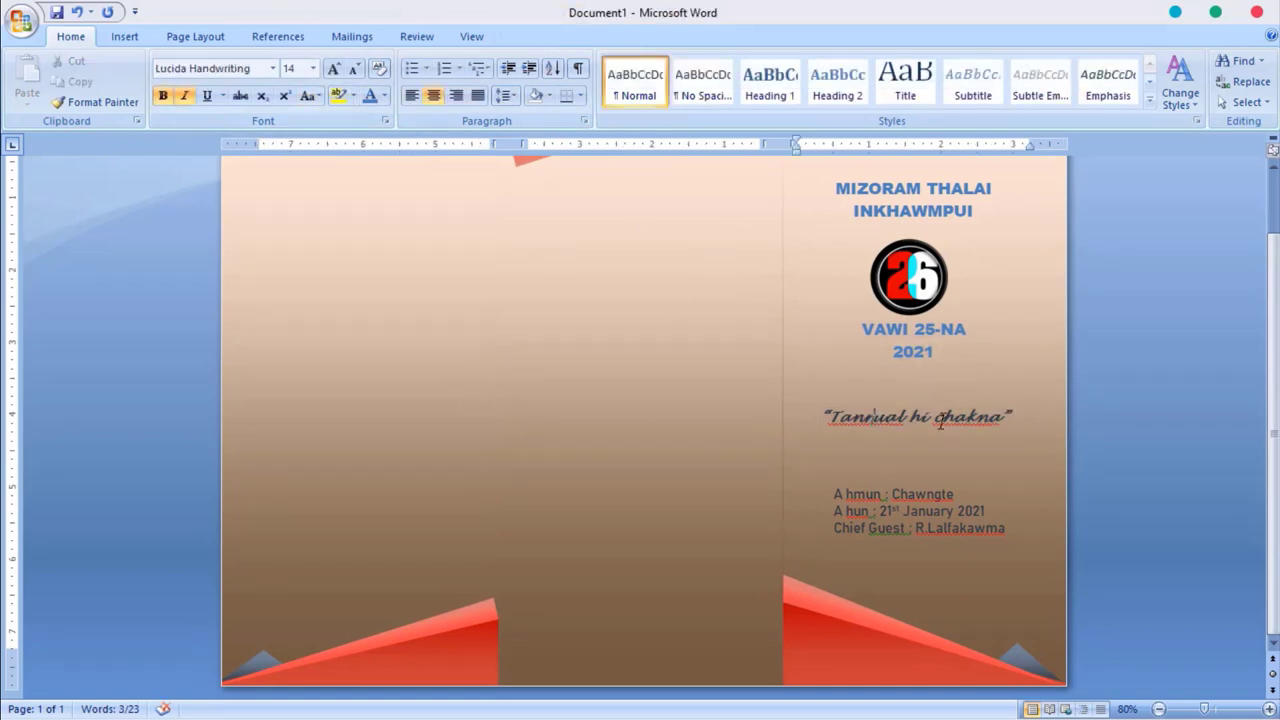
left_click_drag(1014, 416, 826, 417)
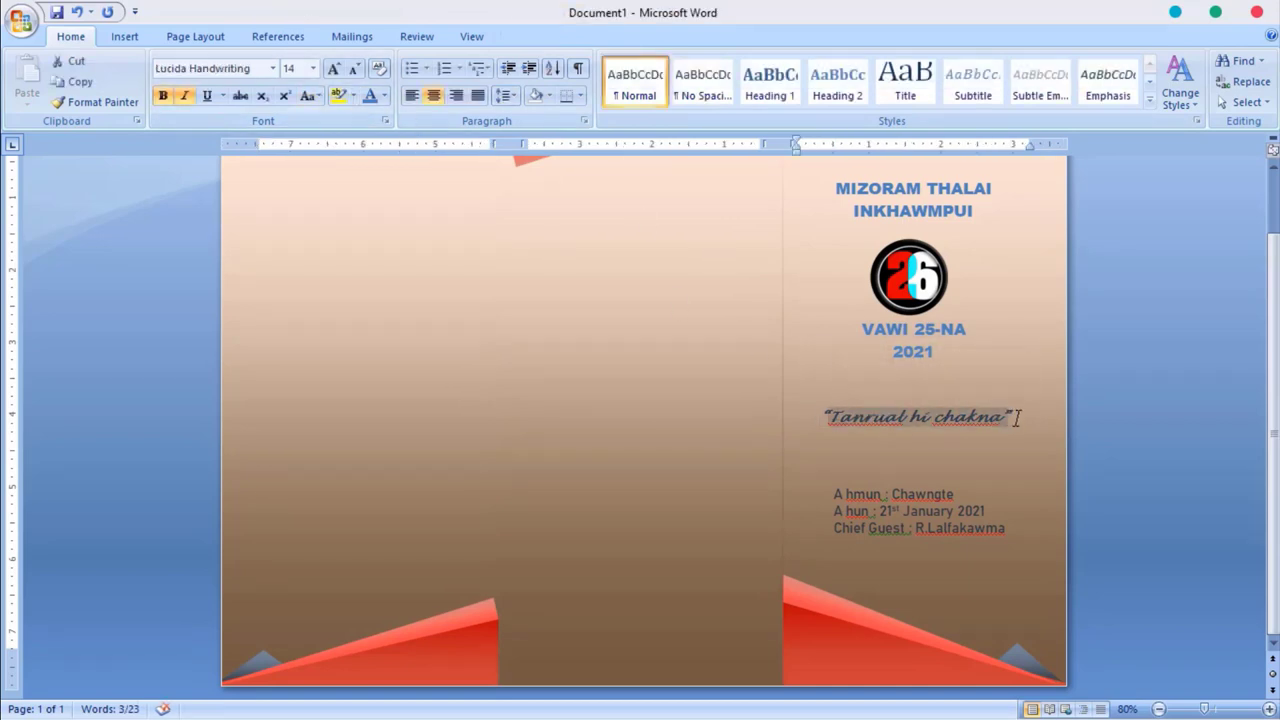
left_click_drag(1012, 416, 822, 420)
left_click(384, 95)
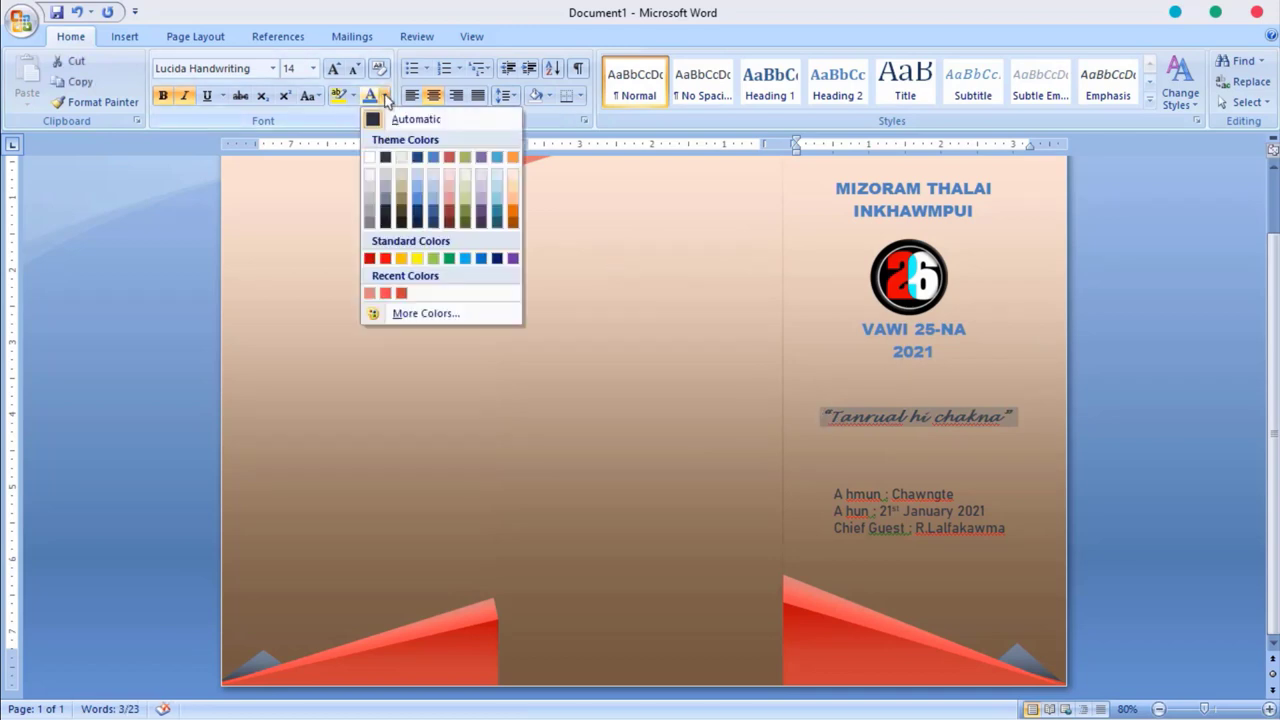
left_click(385, 259)
Give the A hmun, A hun and Chief Guest lines a blue-grey font colour
left_click(835, 494)
left_click_drag(835, 494, 1006, 530)
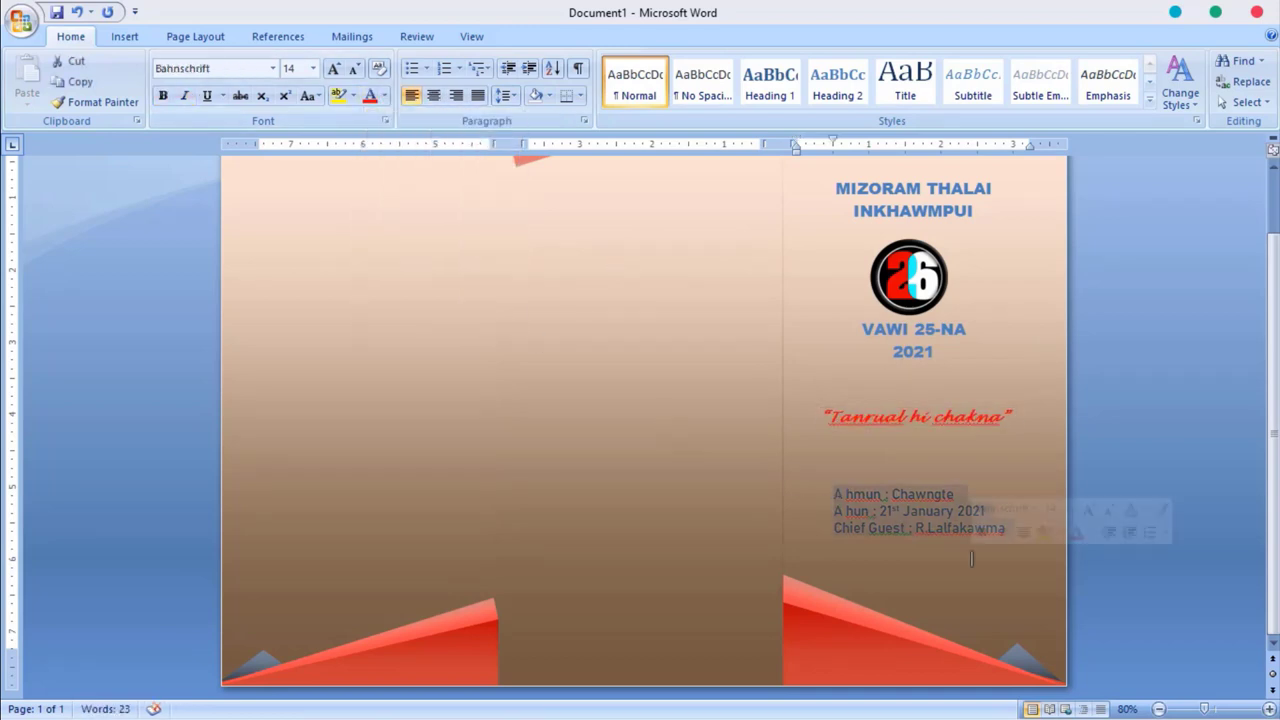
left_click(384, 95)
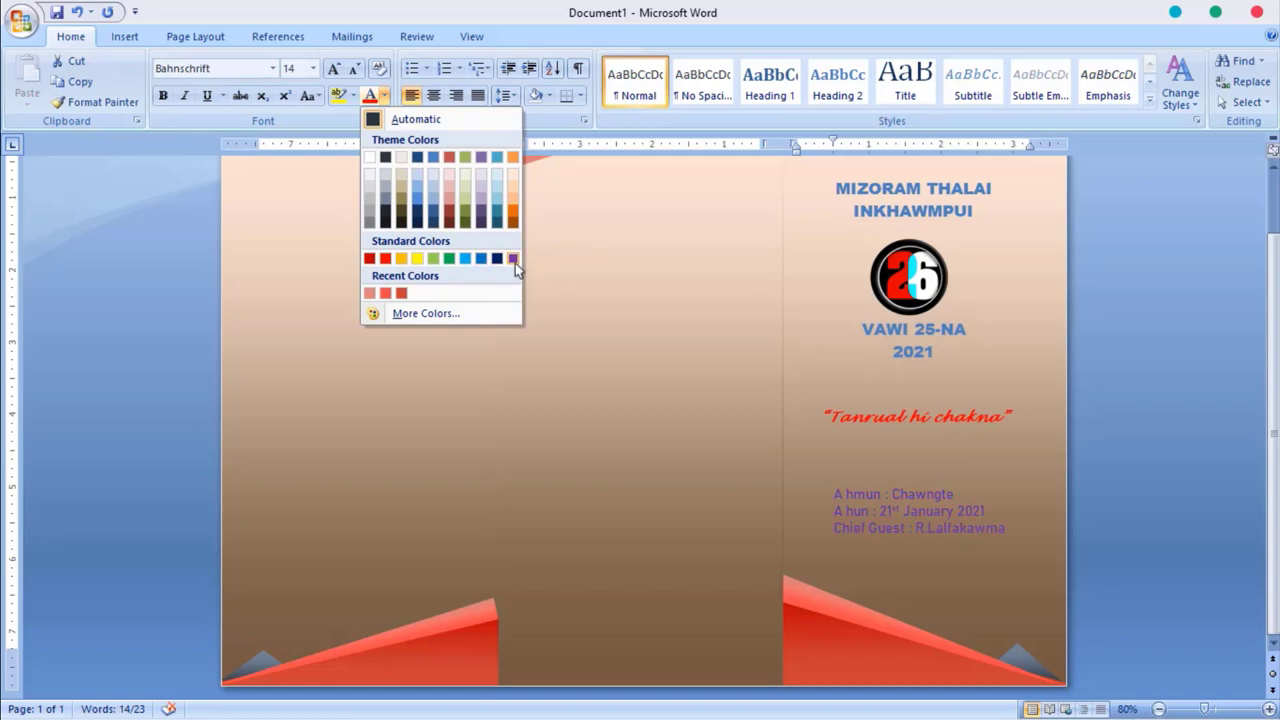
left_click(417, 160)
left_click(812, 416)
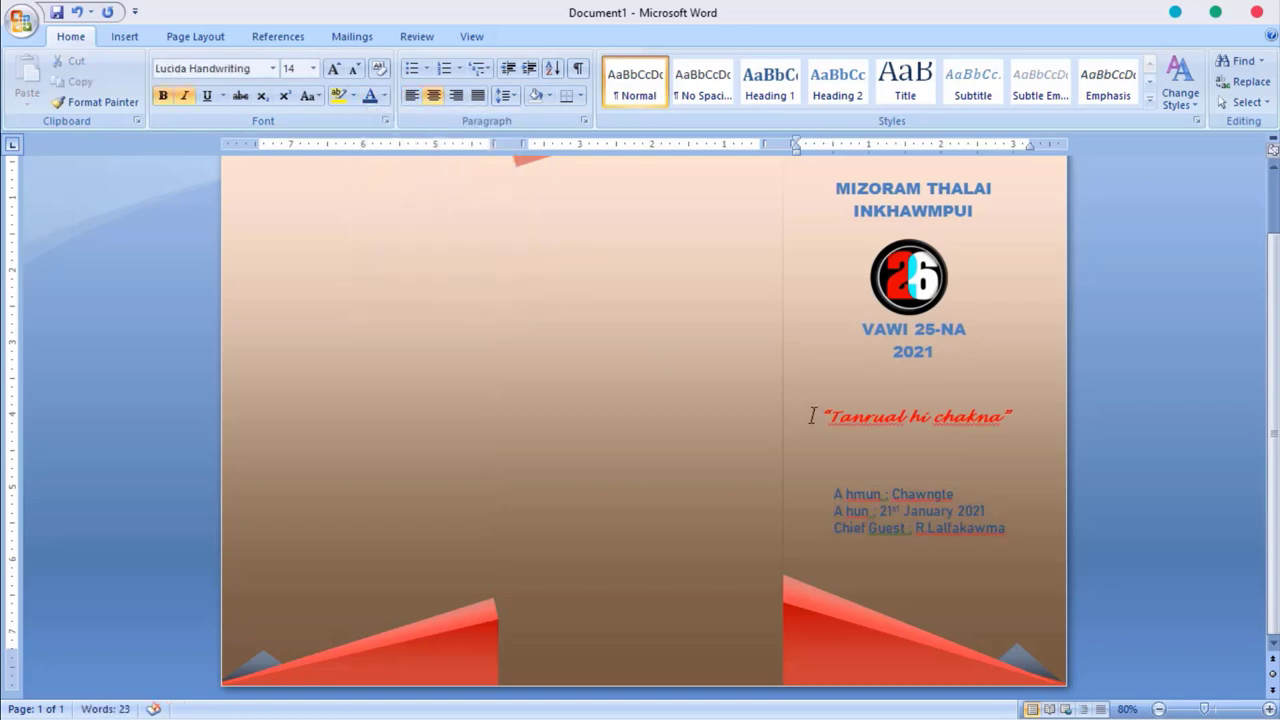
scroll(812, 416, "up", 2)
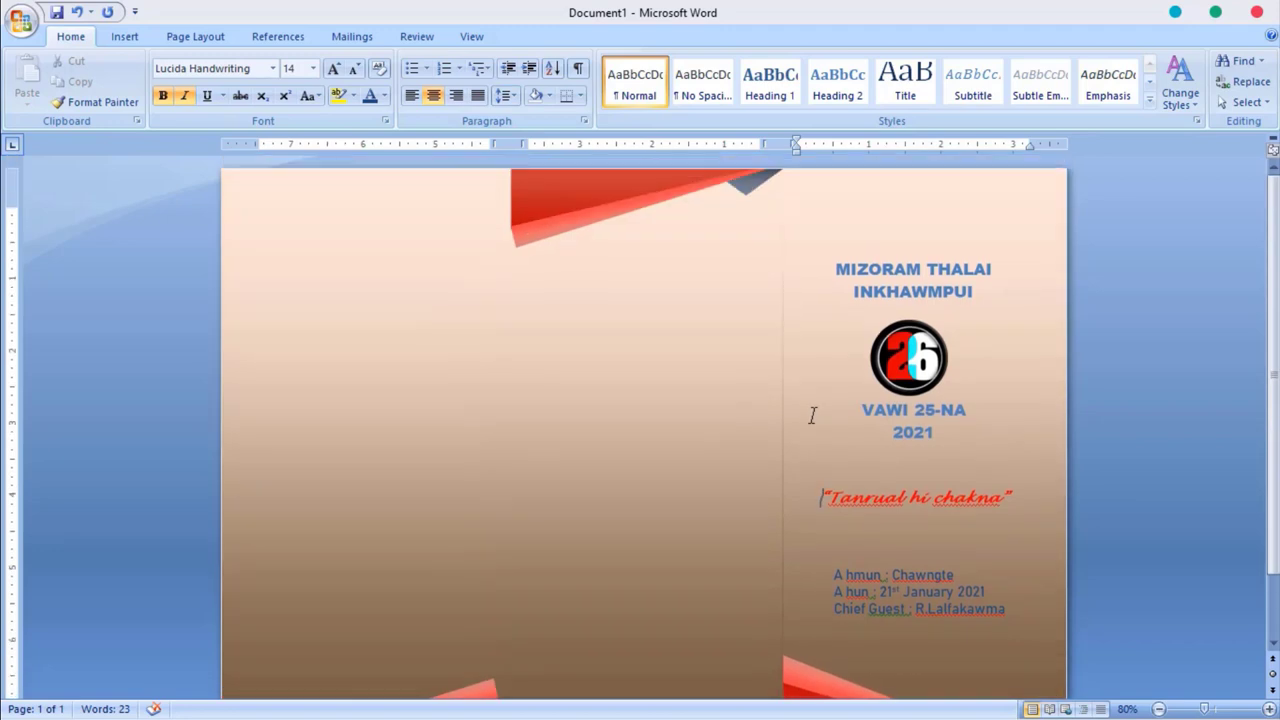
left_click(825, 265)
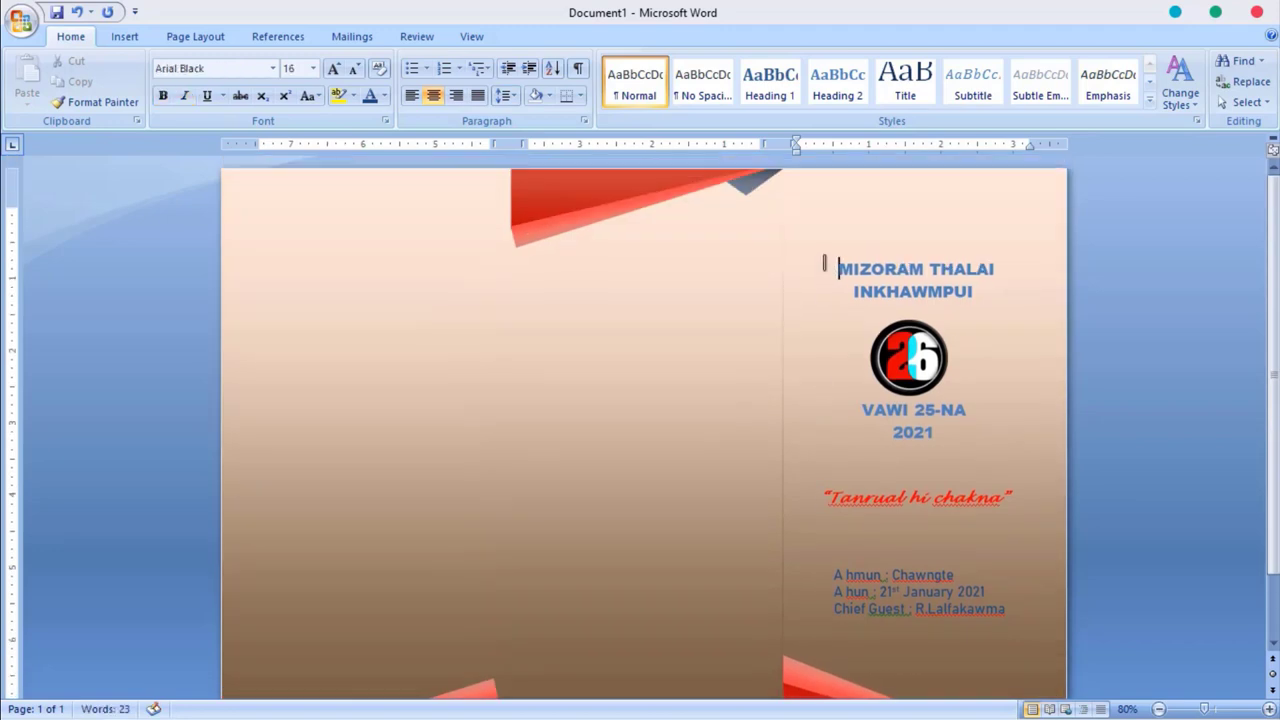
left_click(850, 290)
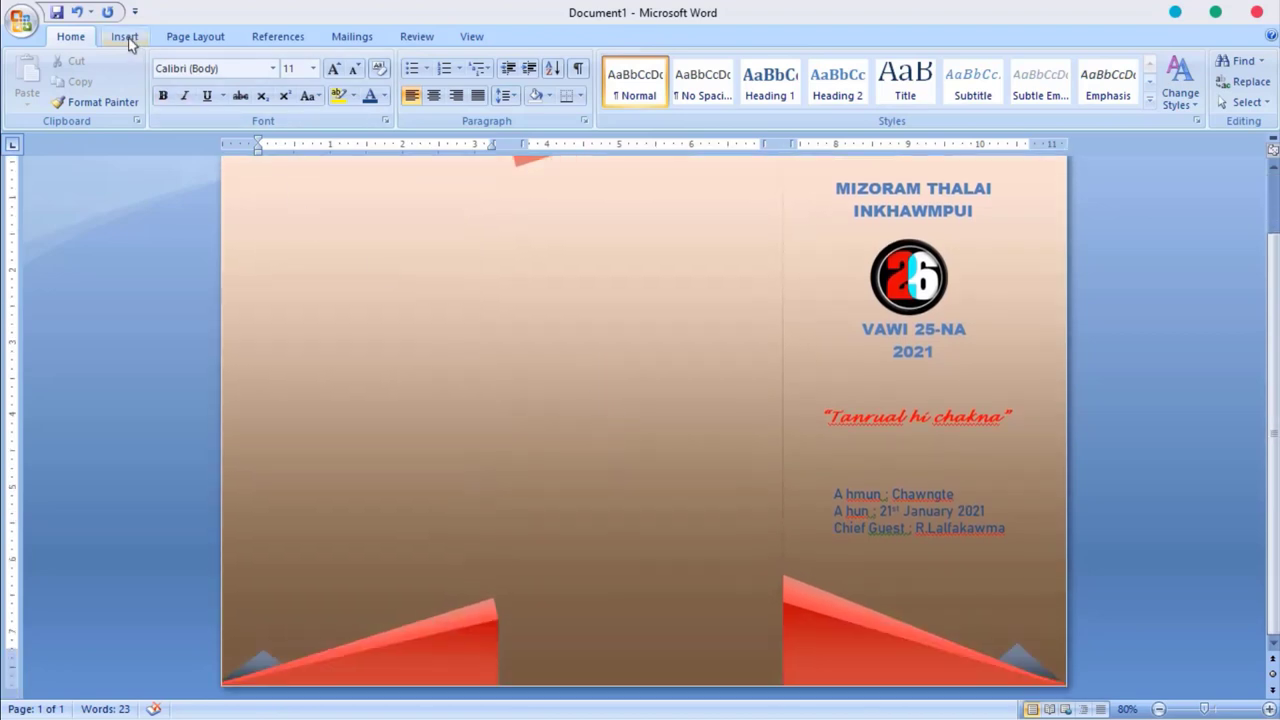
Draw a bottom-centre text box reading 'Printed by TweentySix MIZO Printing Work.2021', one line high
left_click(125, 37)
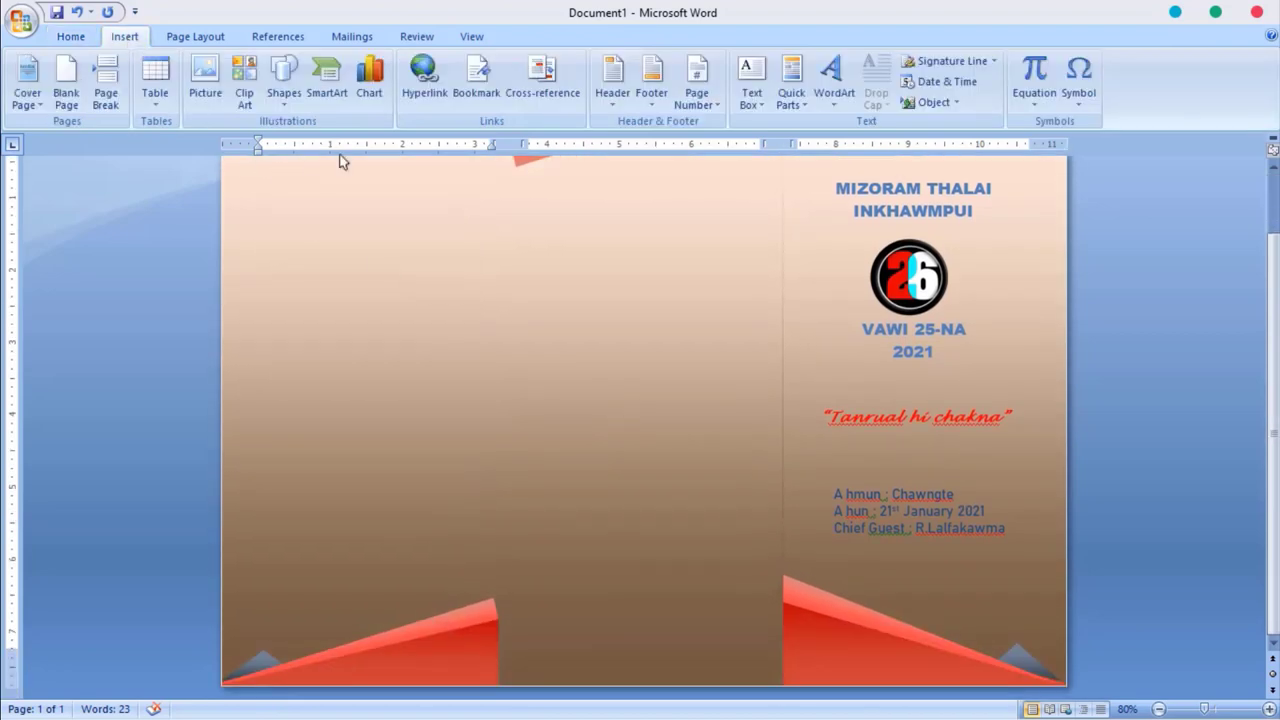
left_click(748, 100)
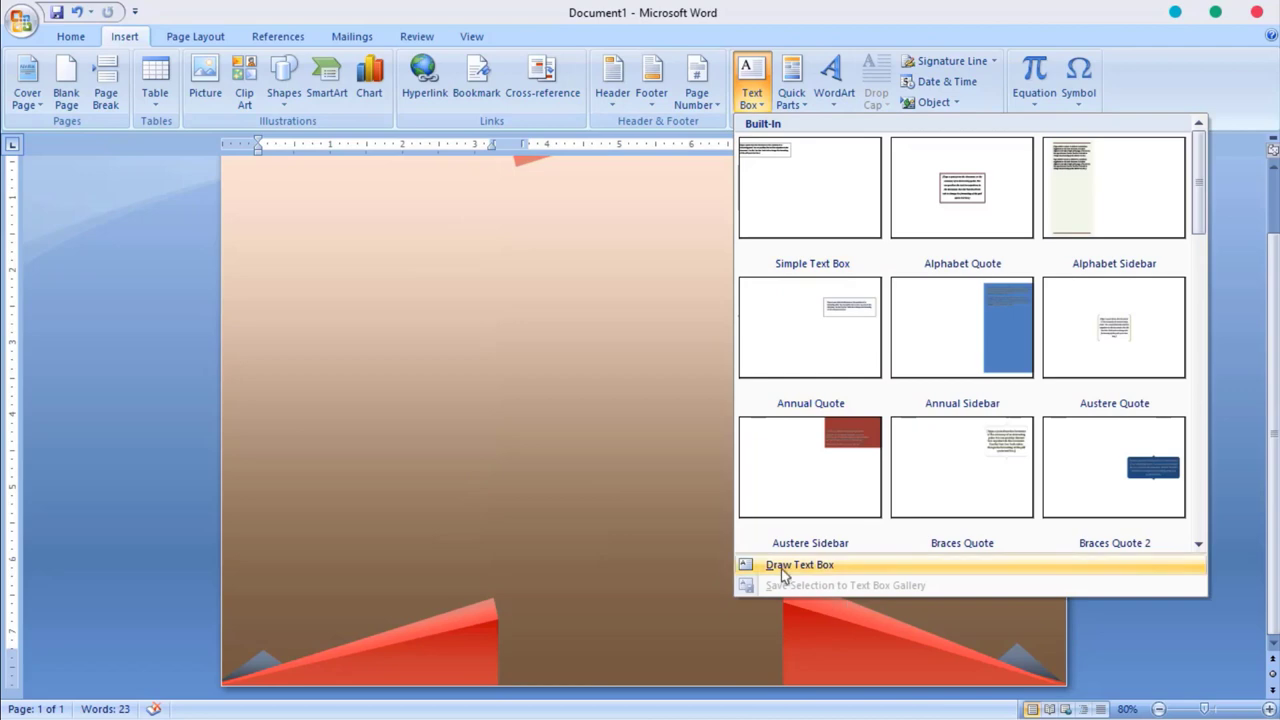
left_click(783, 566)
left_click_drag(522, 592, 775, 668)
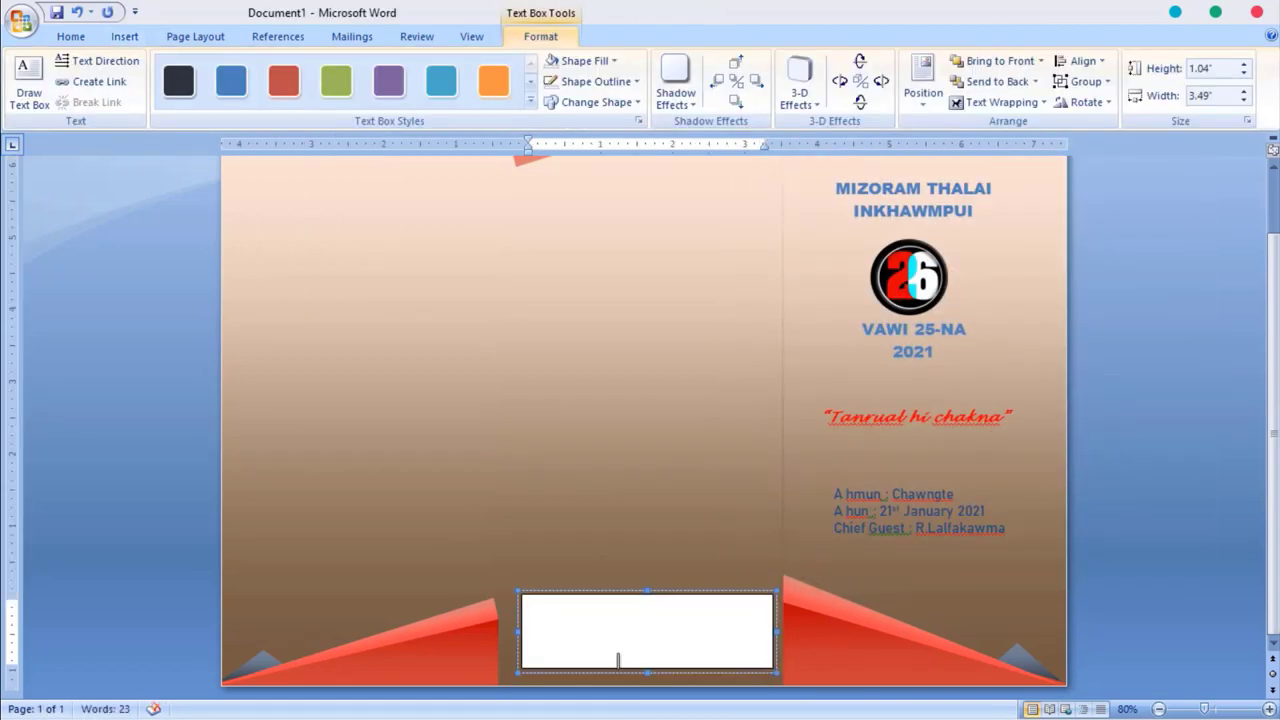
type("Printed by T")
type("weenty")
type("Six MIZO")
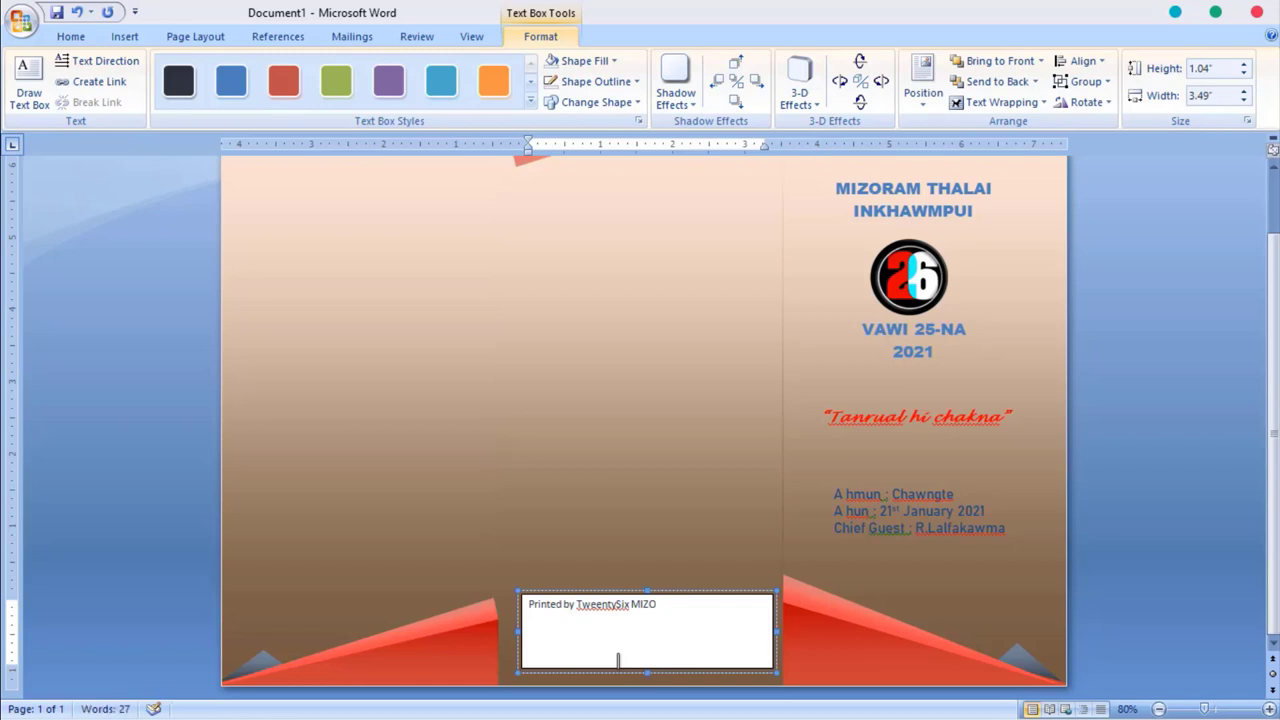
type(" Pr")
type("inting Work")
type(".2021")
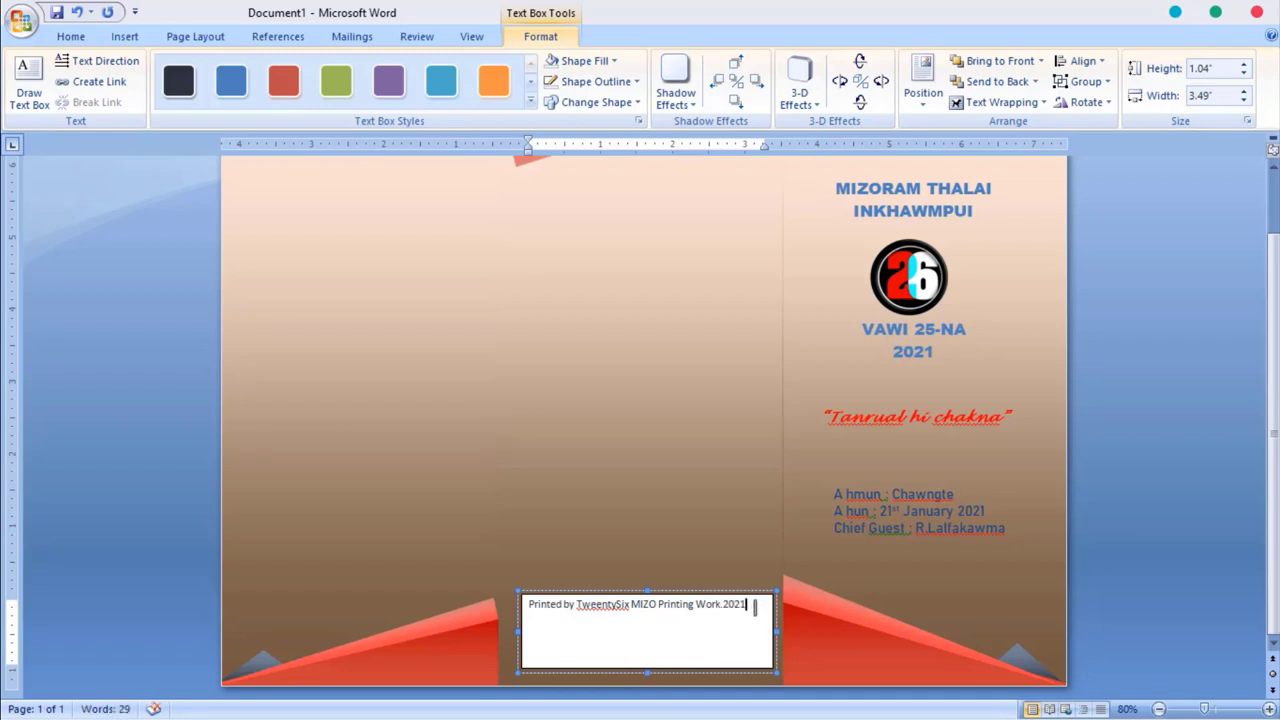
left_click_drag(647, 671, 648, 624)
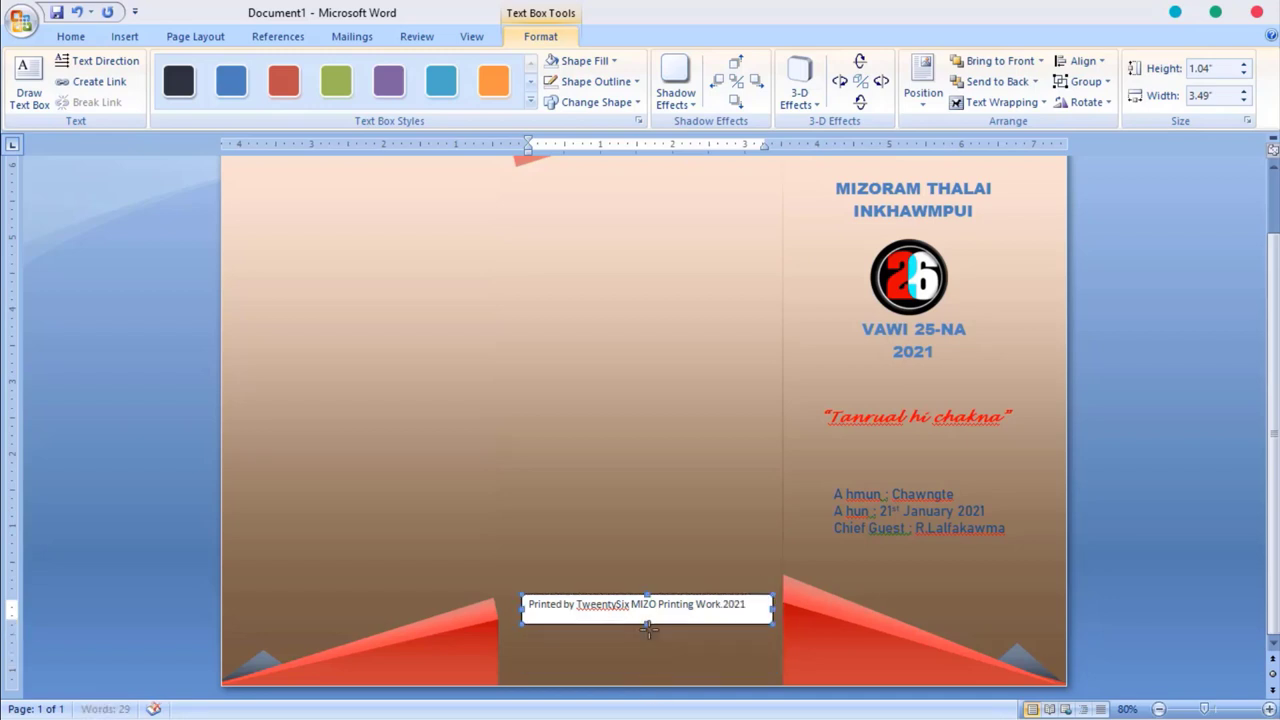
Give the printer credit box no outline and no fill
left_click(622, 84)
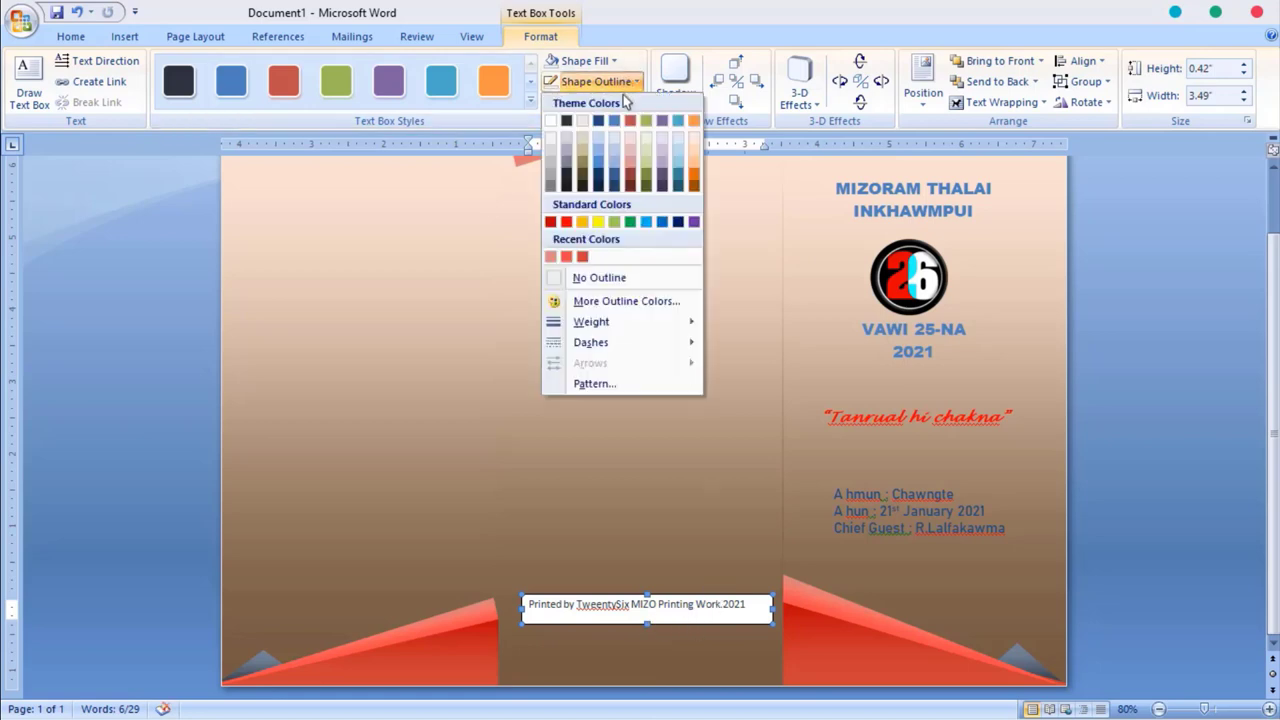
left_click(622, 277)
left_click(613, 61)
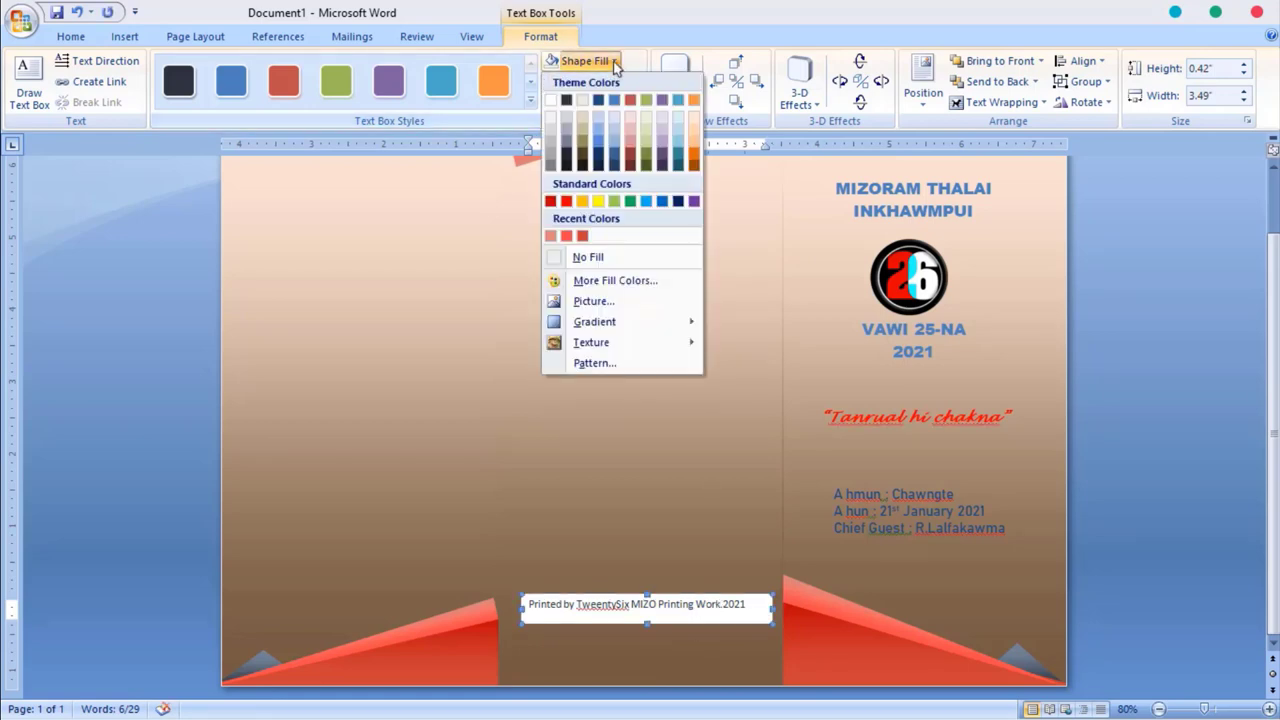
left_click(622, 260)
Make the printer credit text white
left_click(690, 596)
left_click(618, 604)
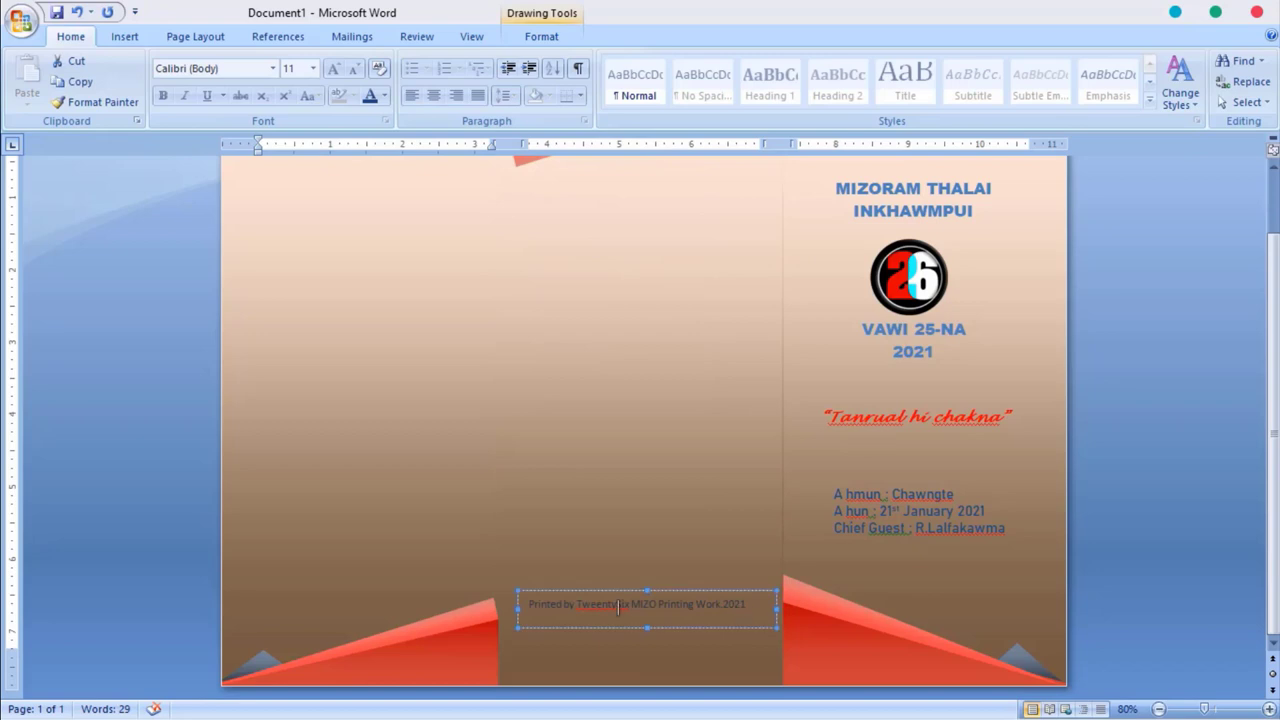
triple_click(530, 607)
left_click(650, 583)
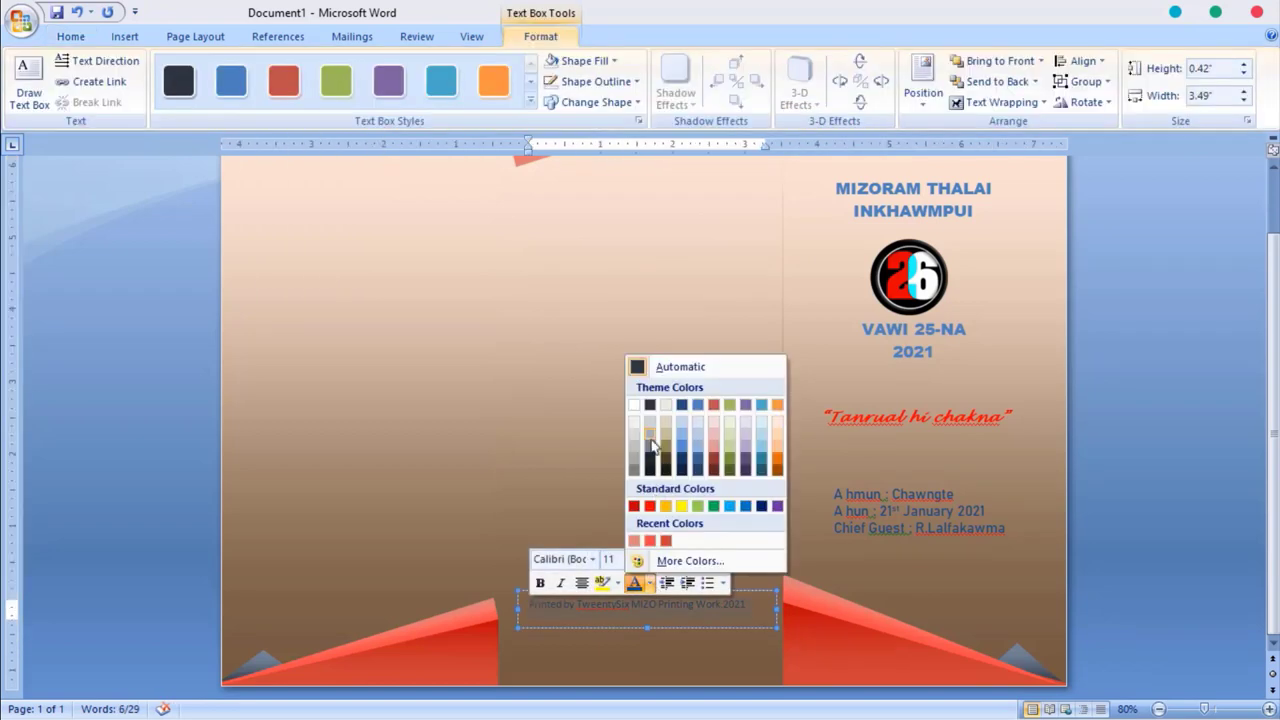
left_click(70, 37)
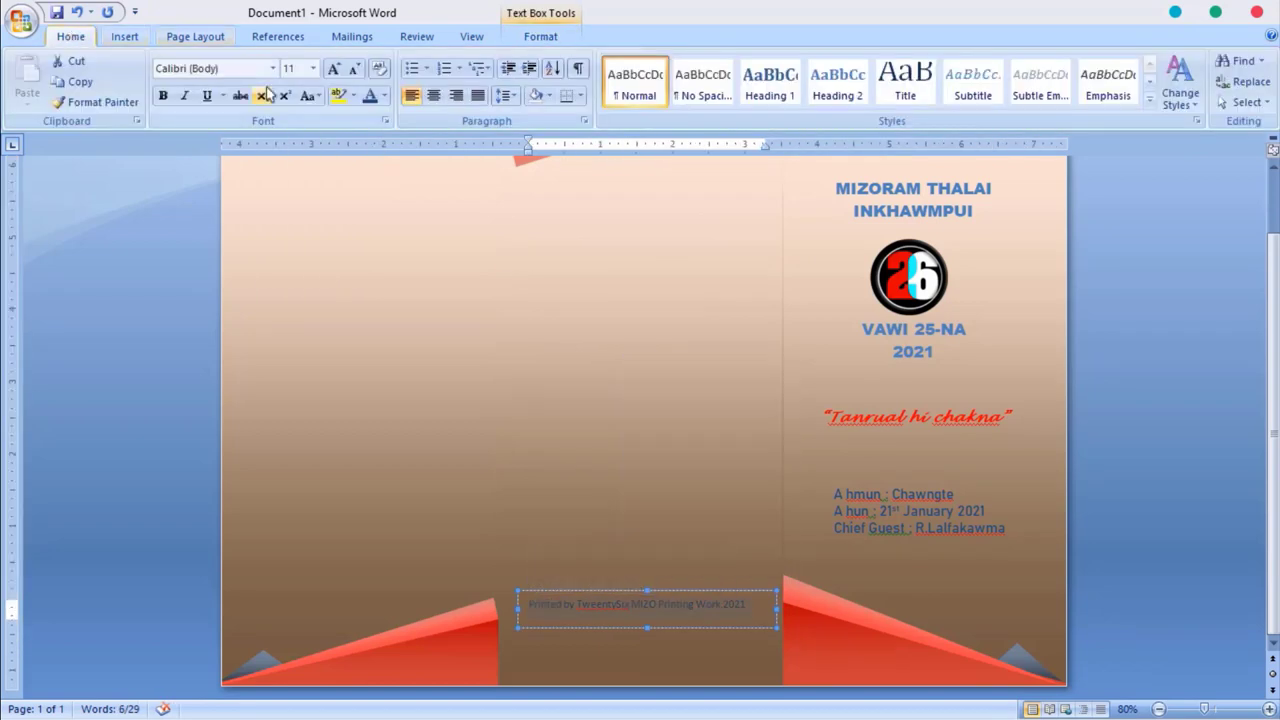
left_click(384, 95)
left_click(371, 162)
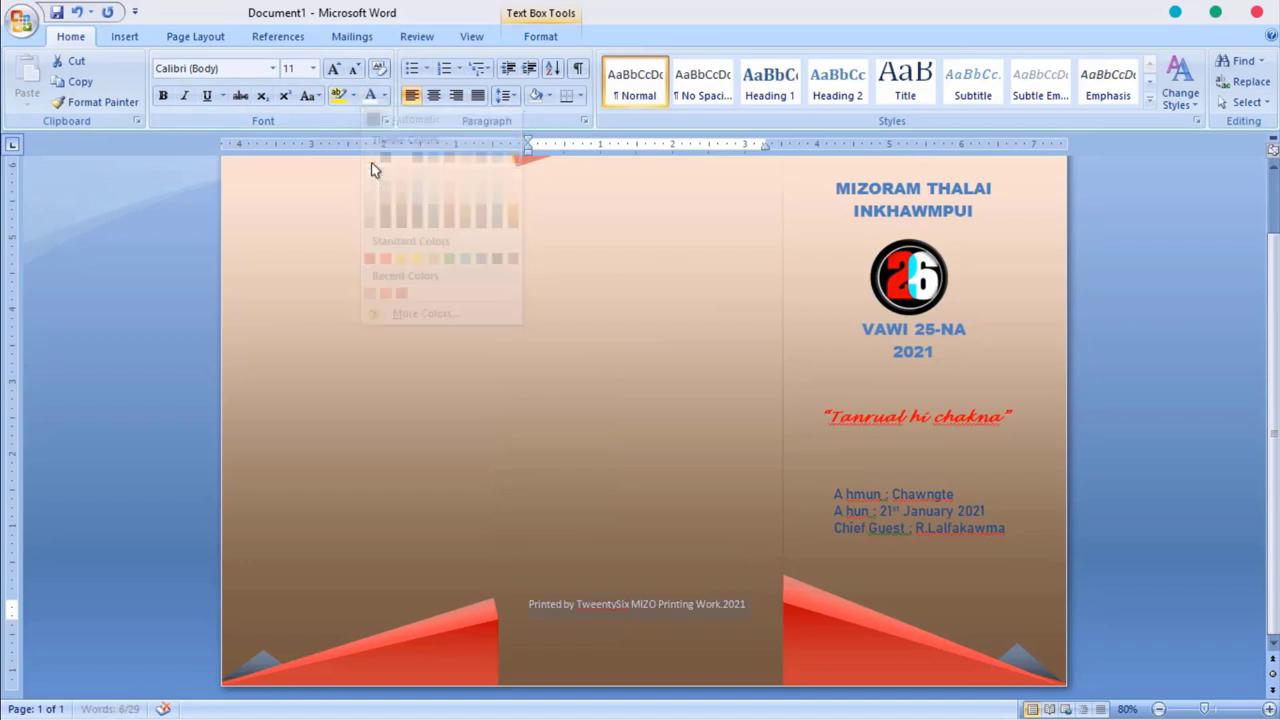
left_click(491, 394)
scroll(669, 477, "up", 1)
scroll(669, 477, "up", 1)
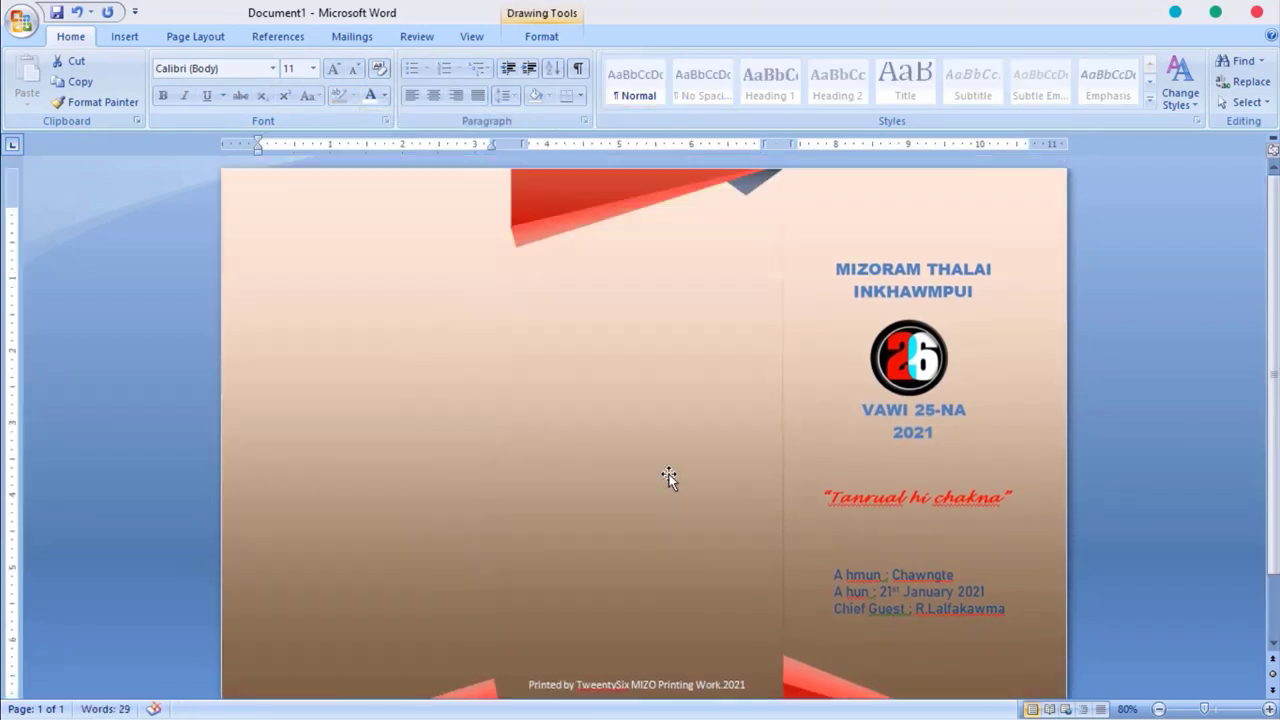
scroll(669, 477, "down", 2)
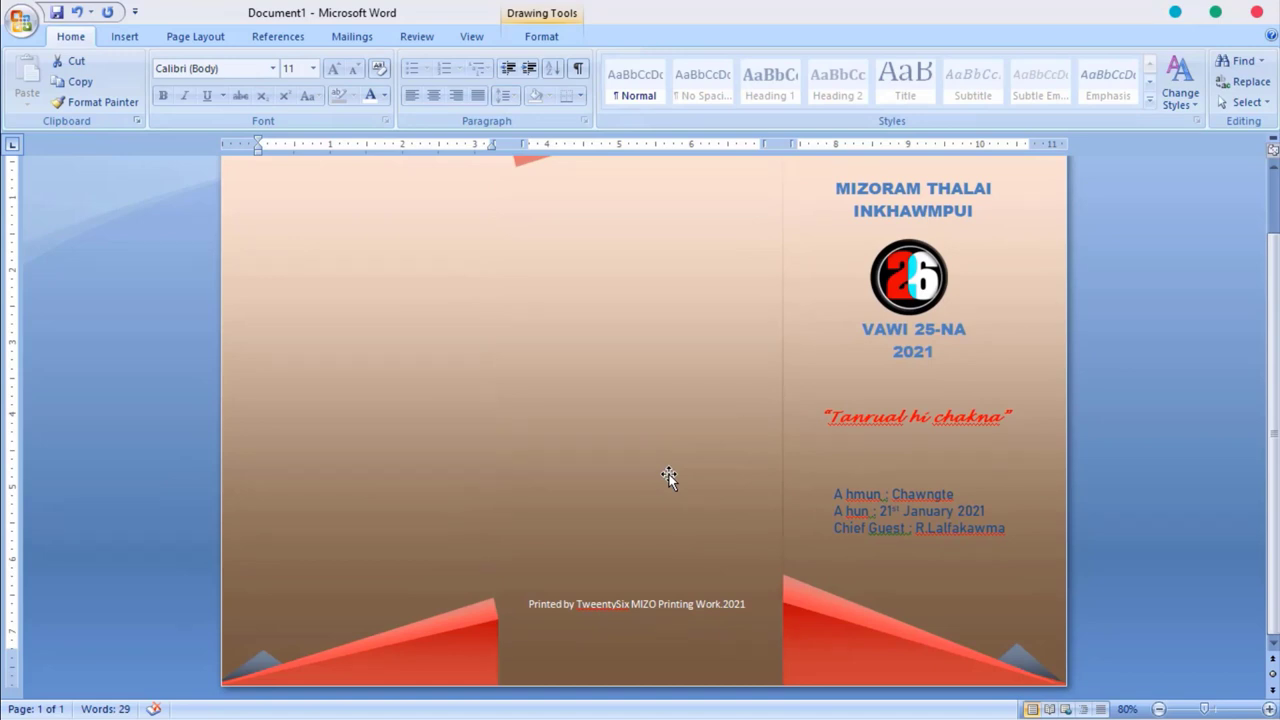
Draw a text box along the bottom-left edge containing bold 'PHEK 4-NA'
left_click(125, 37)
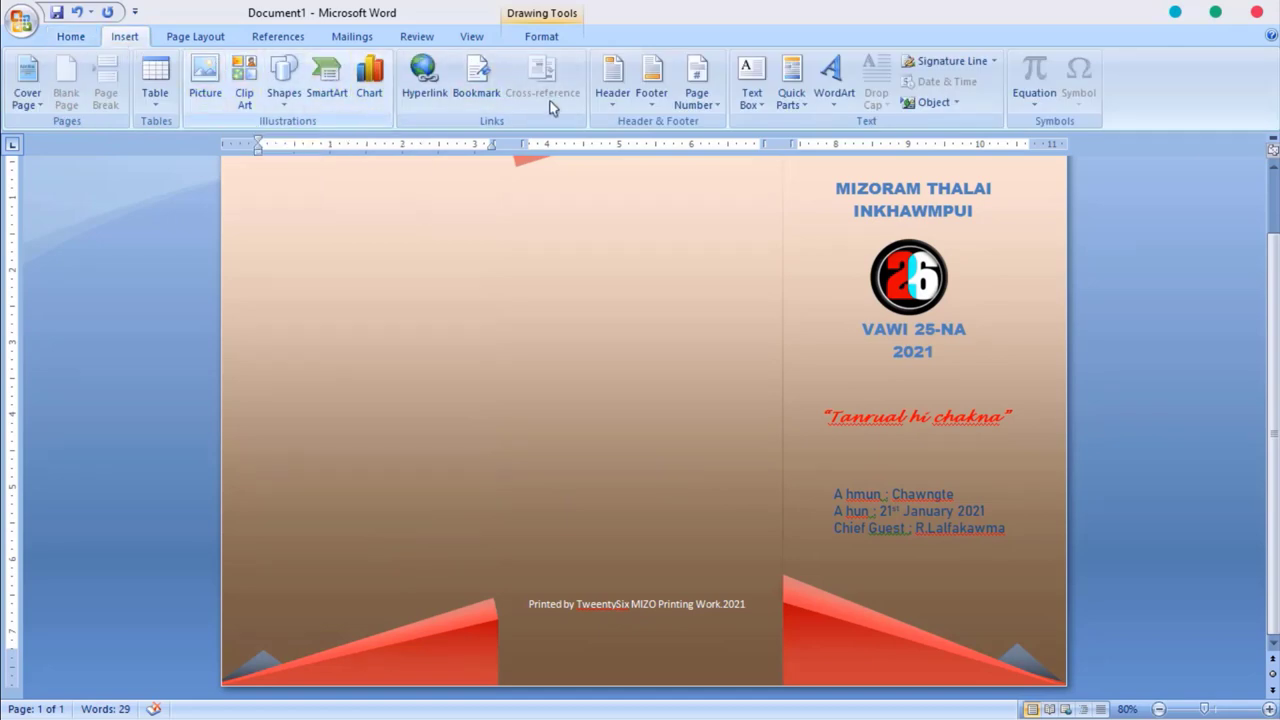
left_click(751, 98)
left_click(806, 562)
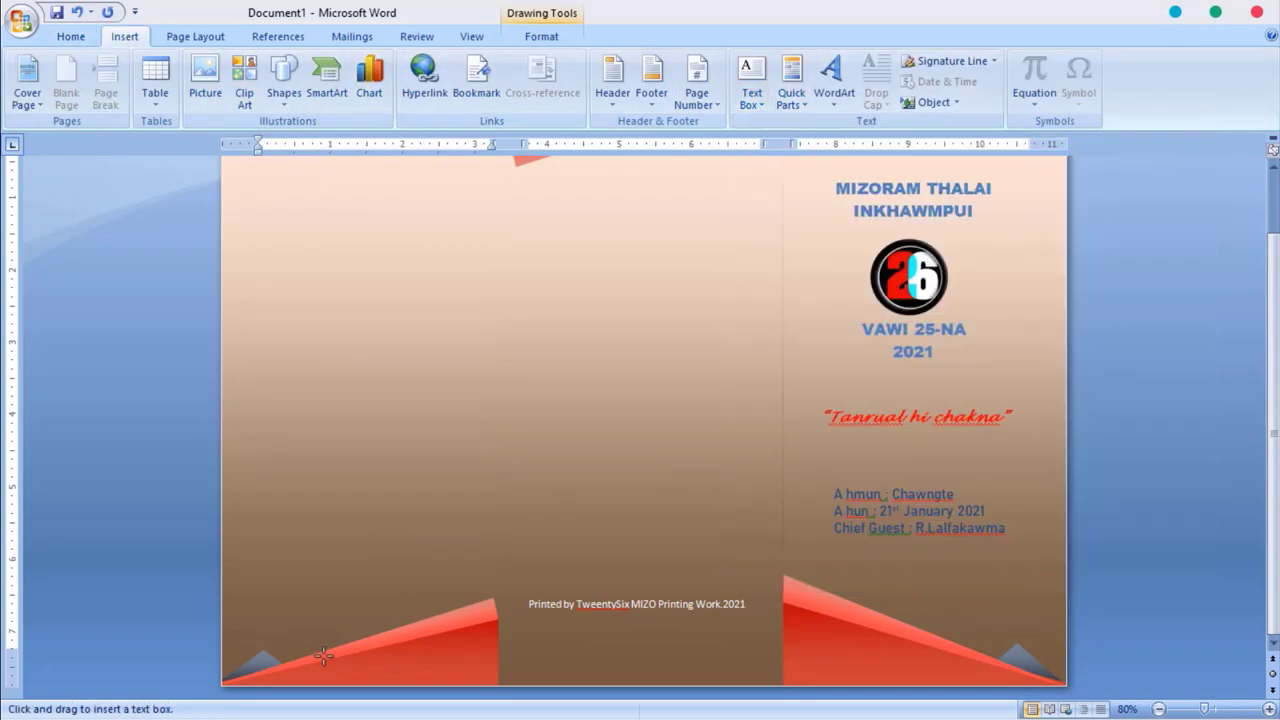
left_click_drag(243, 661, 478, 680)
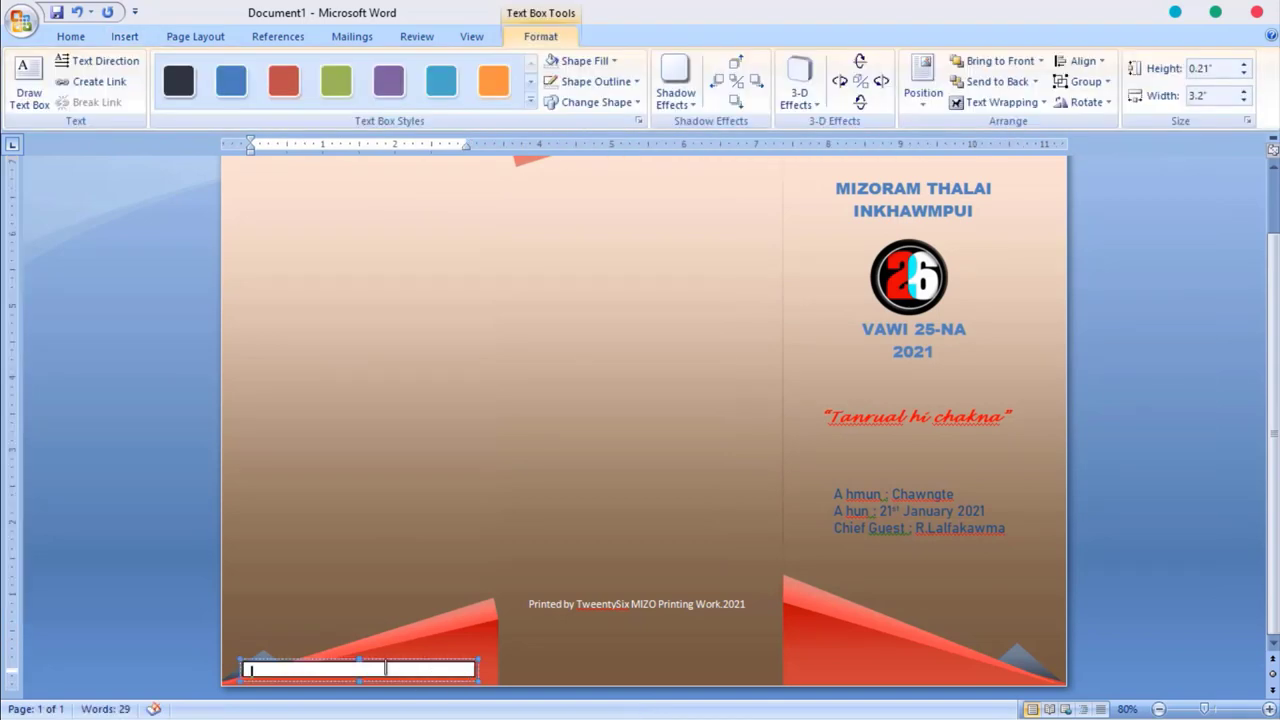
type("HIEF")
left_click_drag(359, 660, 248, 664)
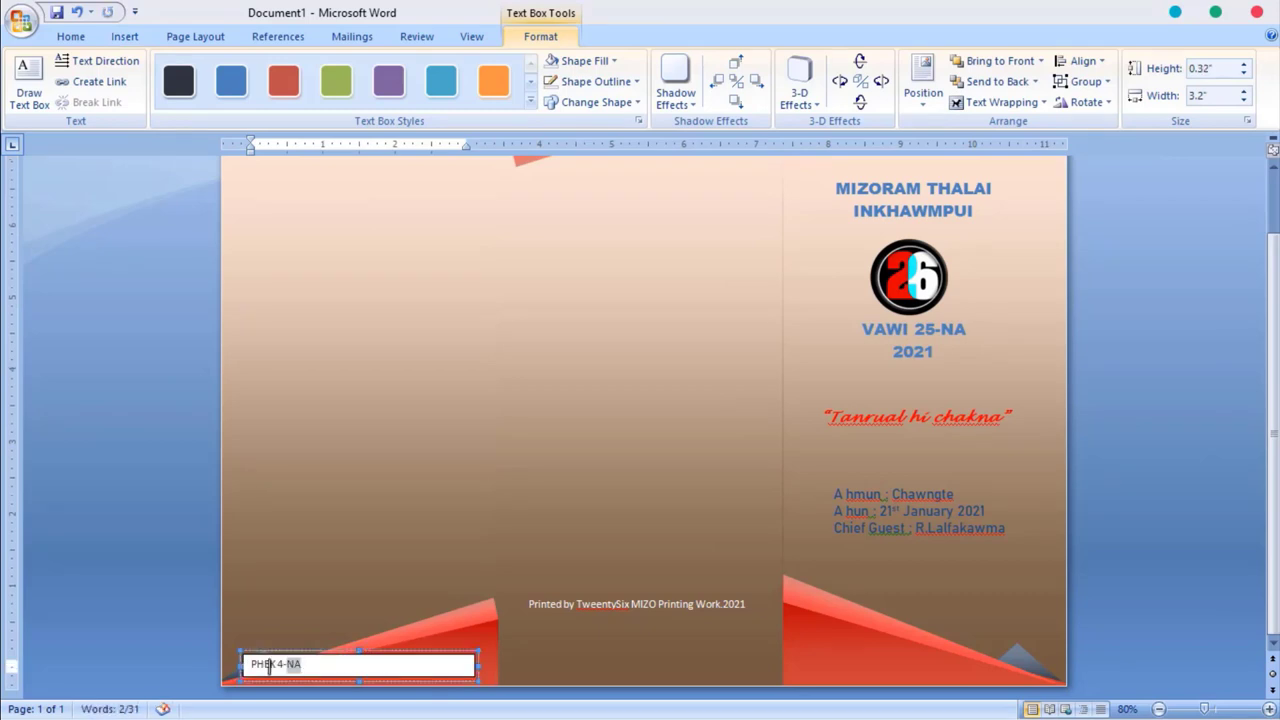
left_click_drag(433, 663, 589, 251)
key("ctrl+z")
Give the PHEK 4-NA box no fill and no outline, with white text
left_click(406, 650)
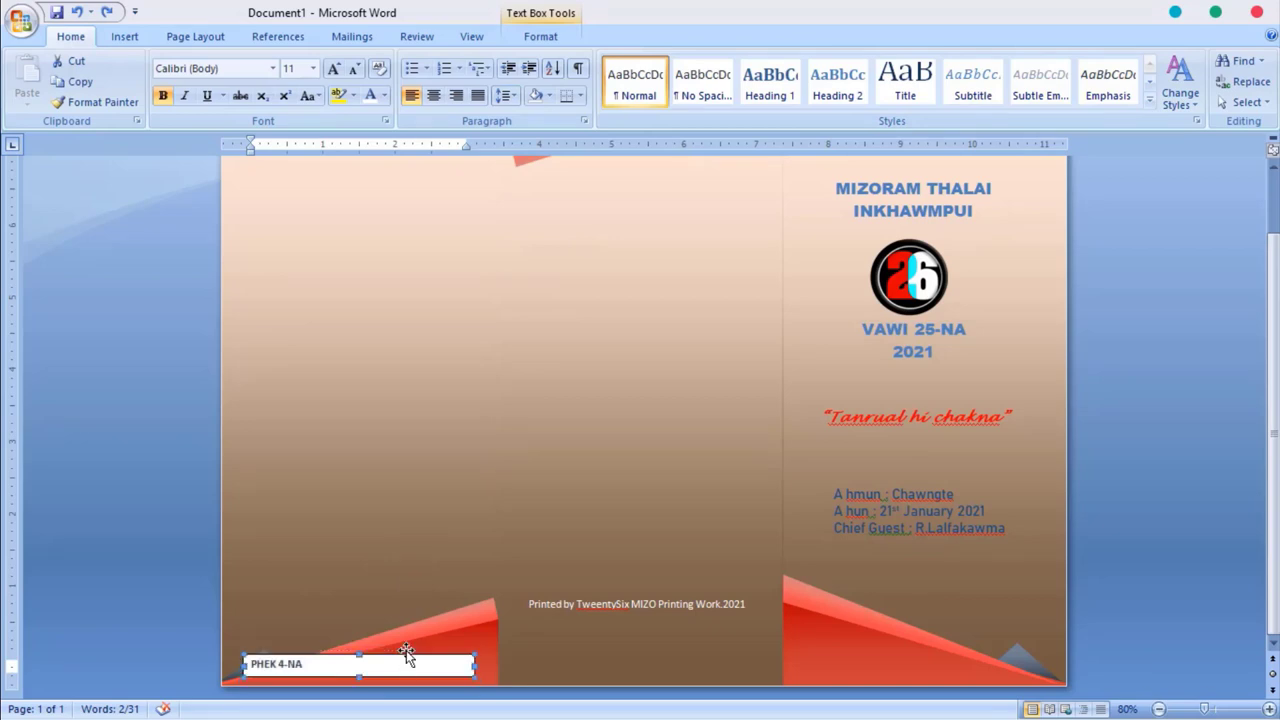
left_click(540, 36)
left_click(585, 60)
left_click(570, 258)
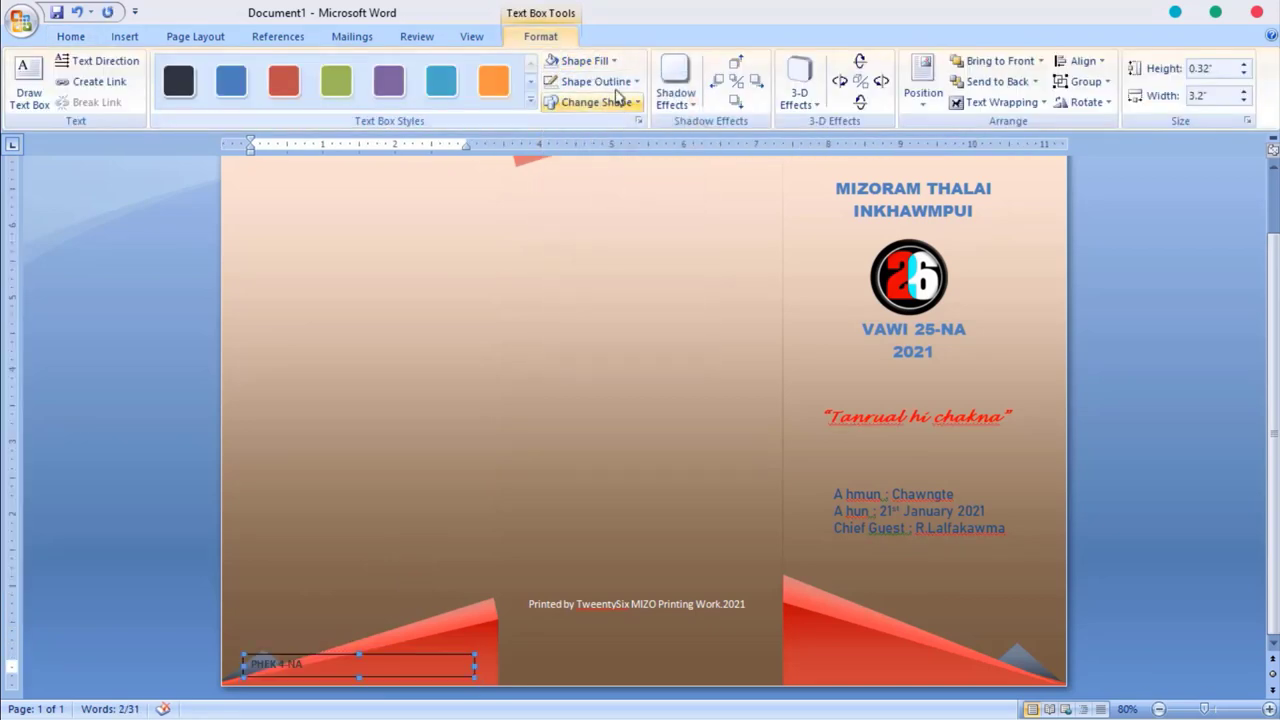
left_click(600, 81)
left_click(571, 277)
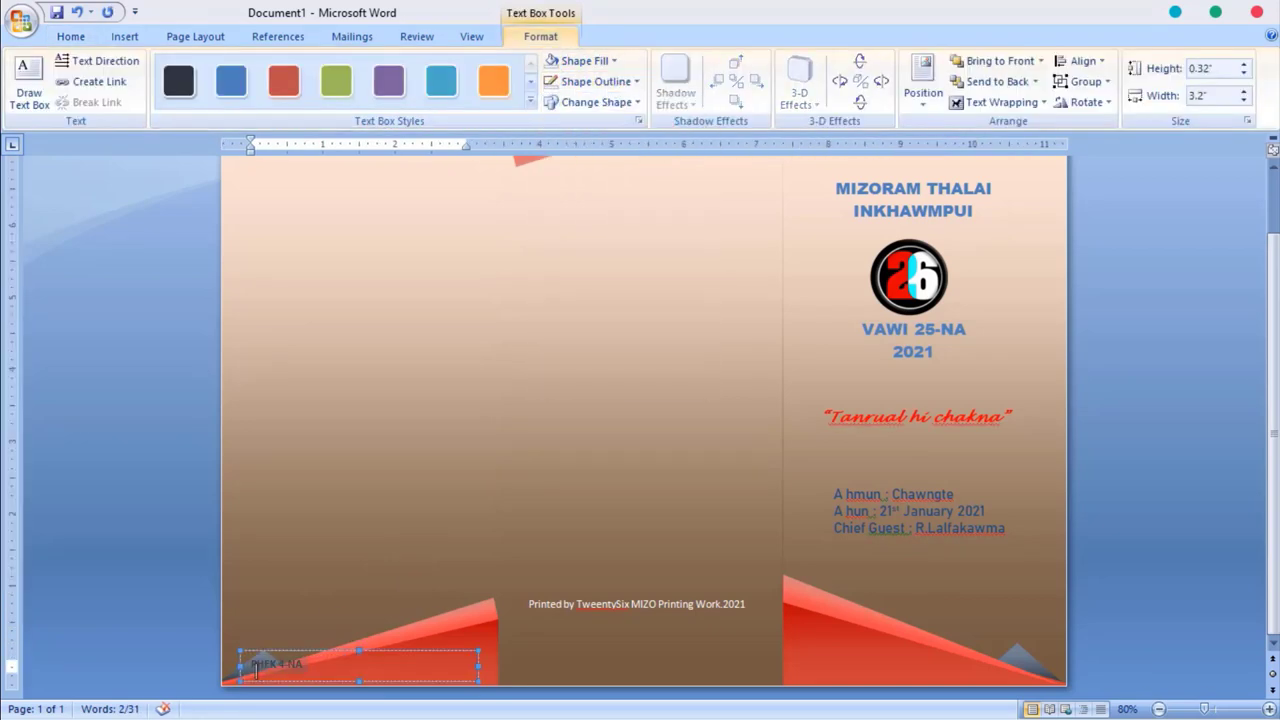
left_click(68, 36)
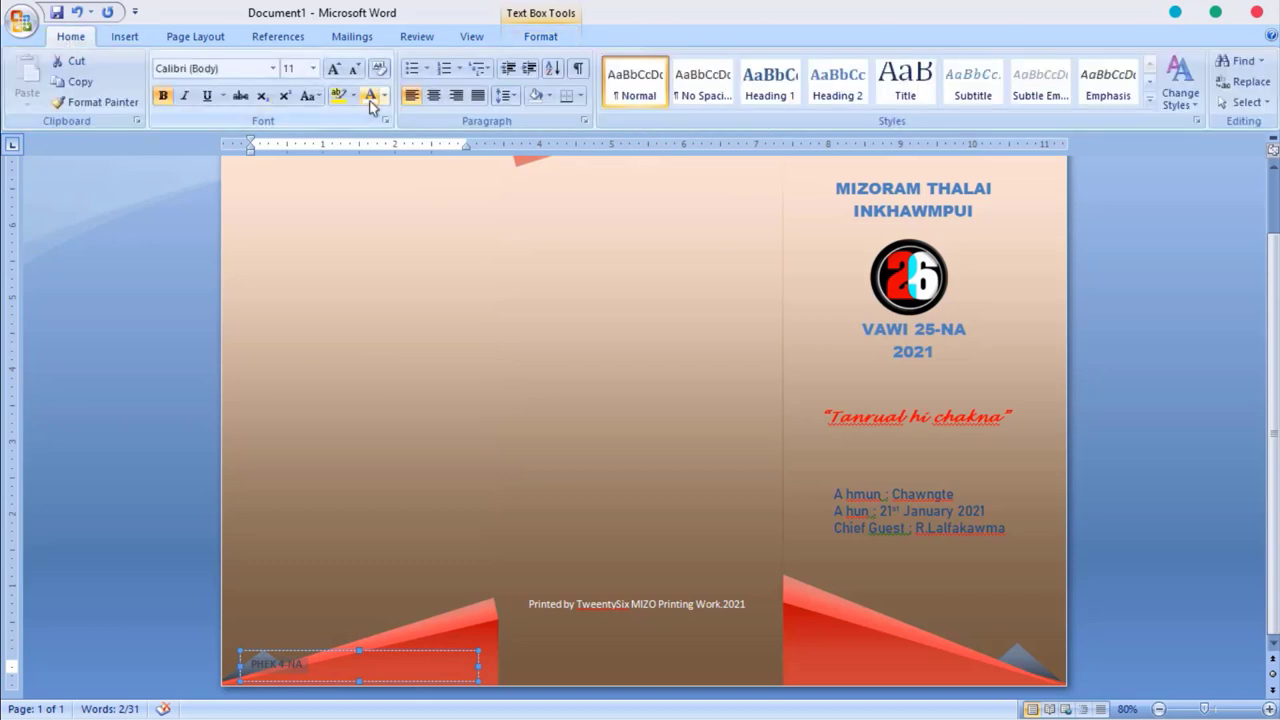
left_click(370, 100)
Narrow the PHEK 4-NA label to fit its text and shift it right along the bottom edge
left_click(439, 563)
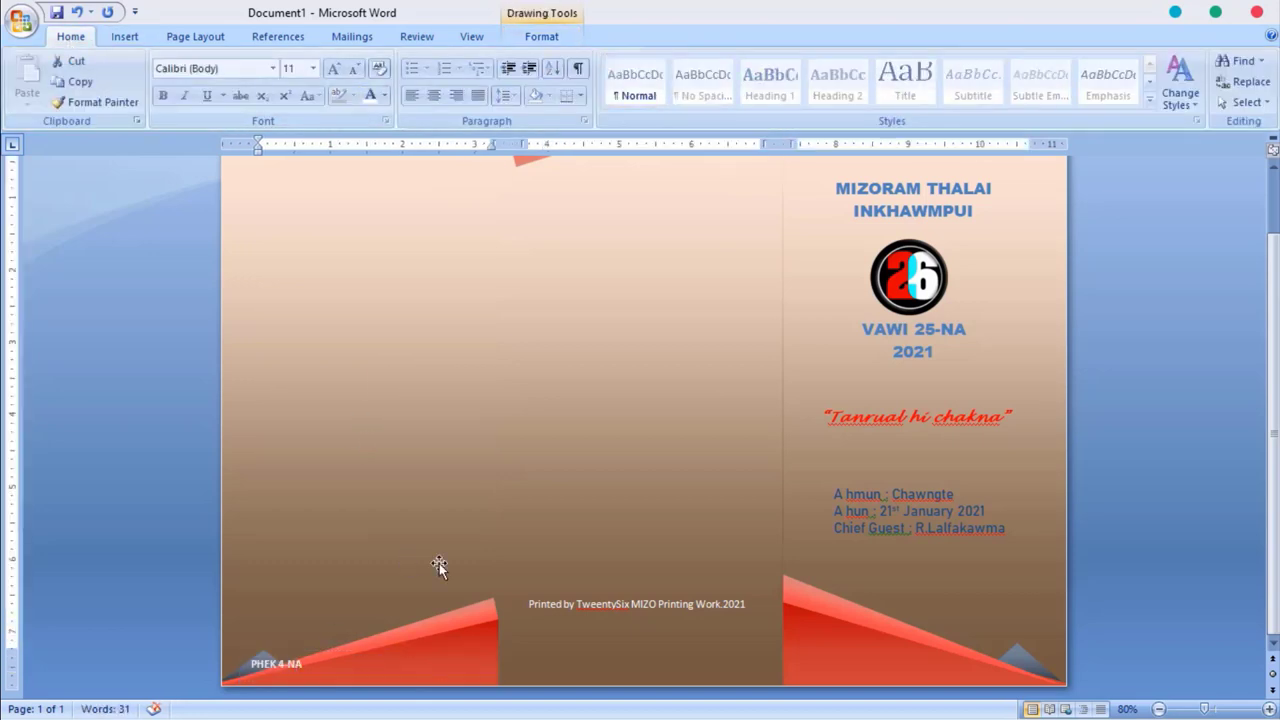
left_click(272, 665)
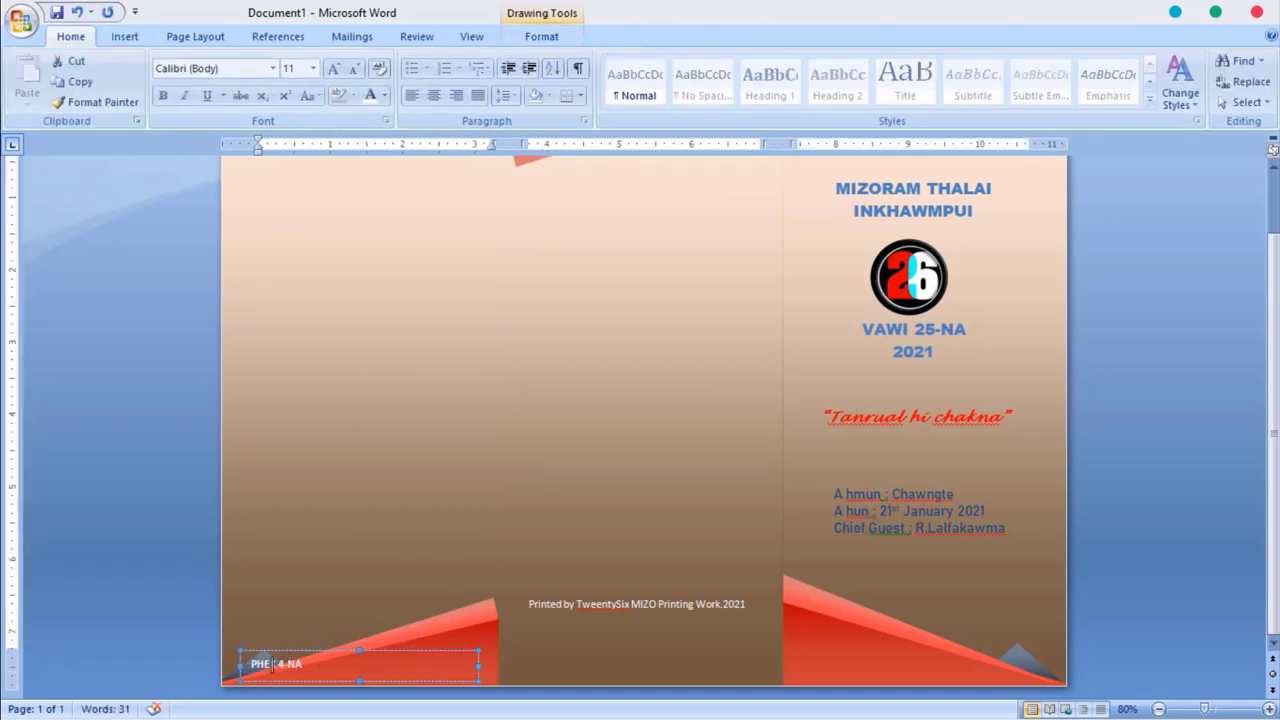
left_click_drag(478, 665, 338, 672)
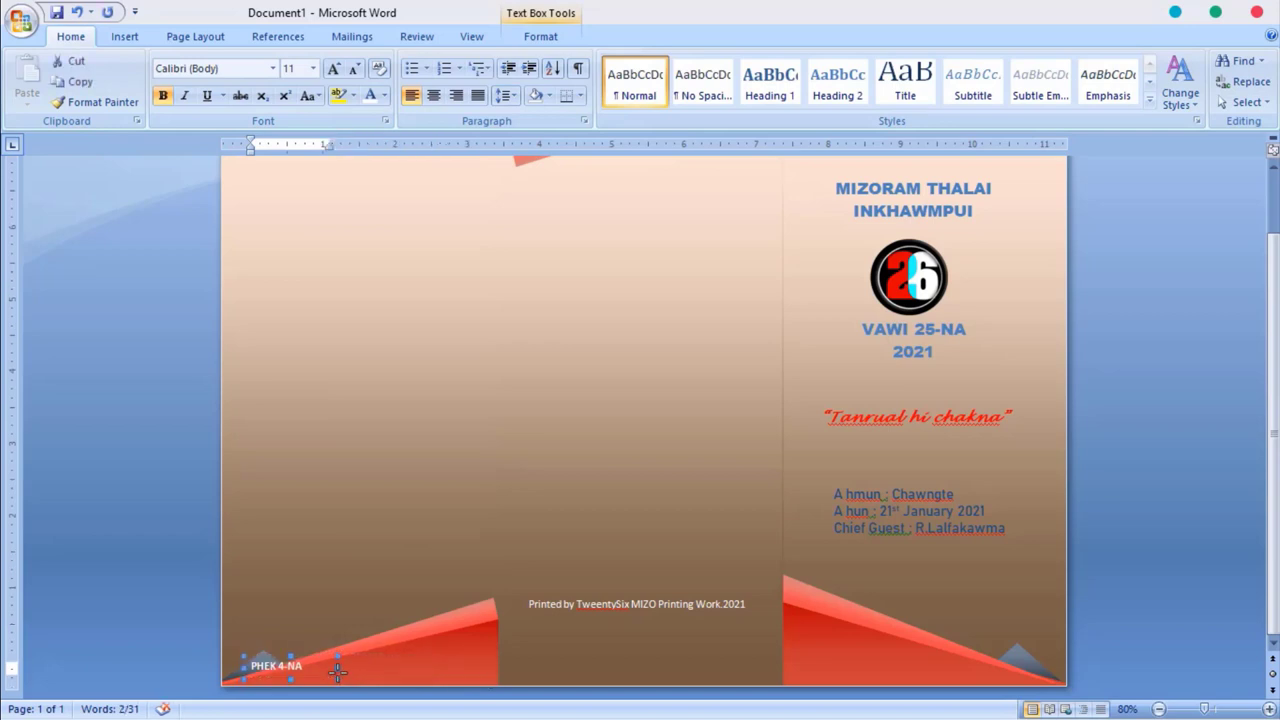
key("Right")
key("Right")
key("Right")
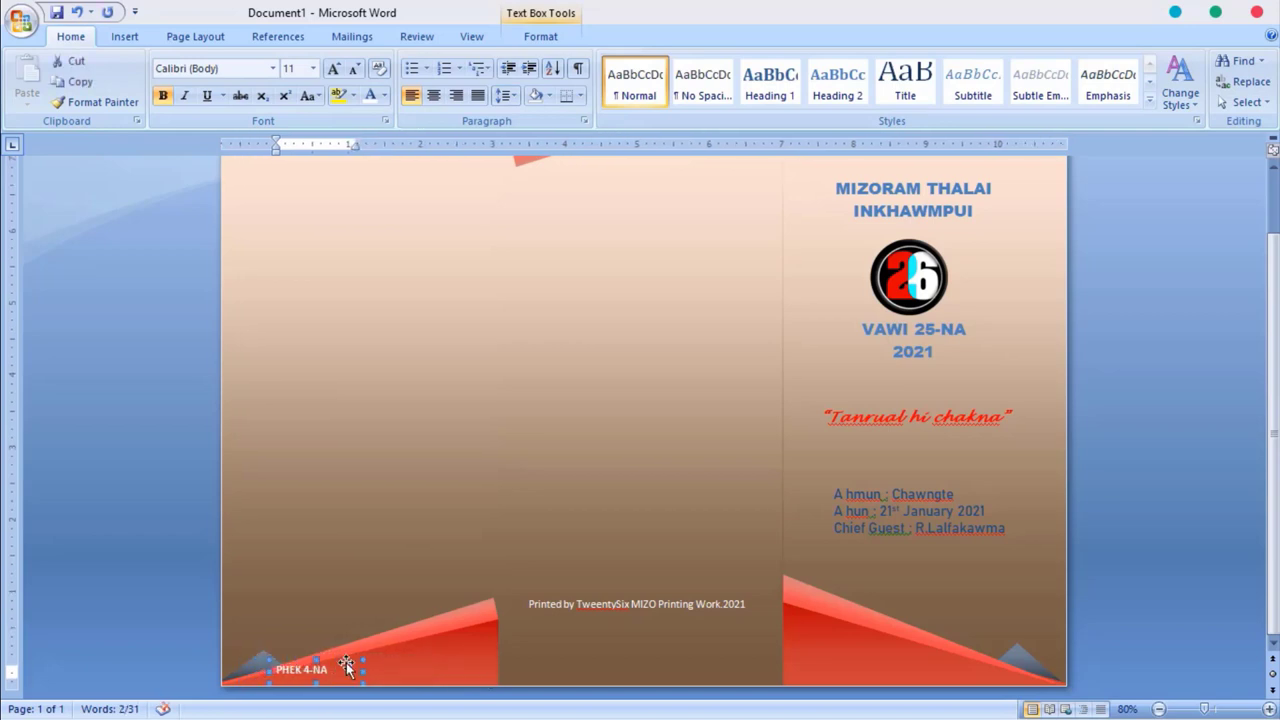
left_click(385, 658)
left_click(360, 666)
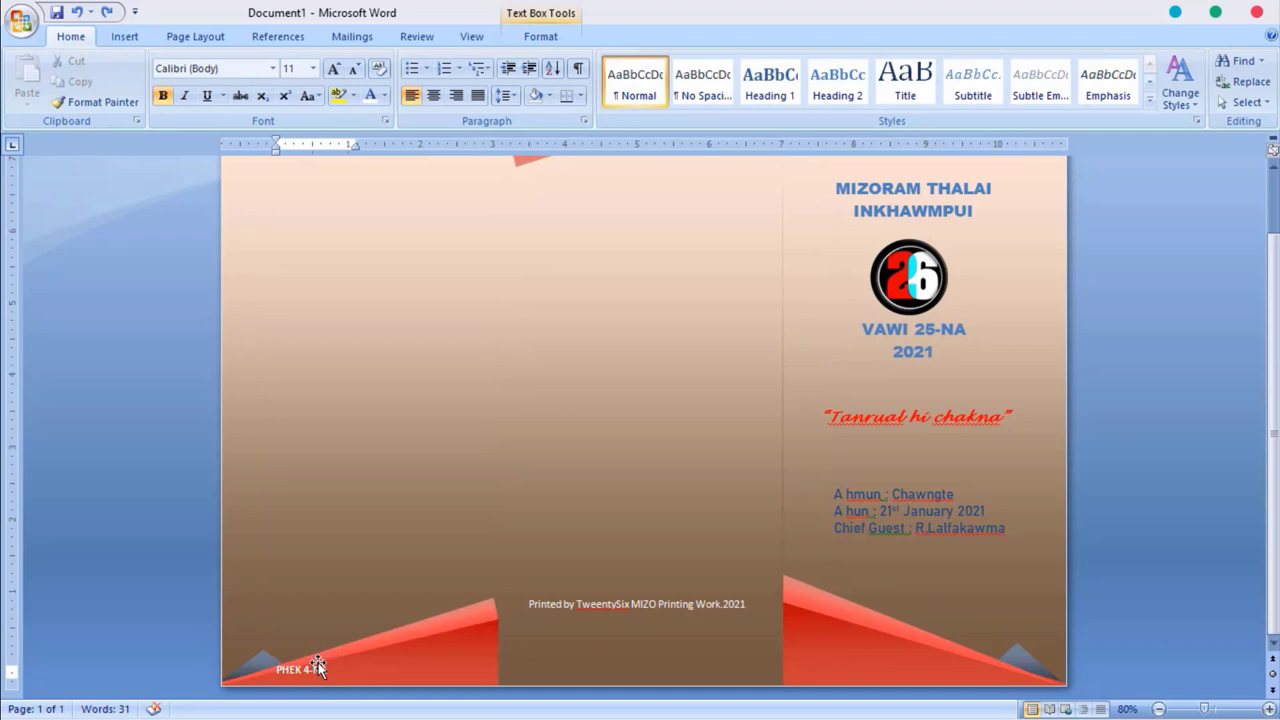
left_click_drag(317, 667, 446, 663)
Save the document as 'MIZORAM THALAI cover' on the D: drive with Save As
left_click(1135, 510)
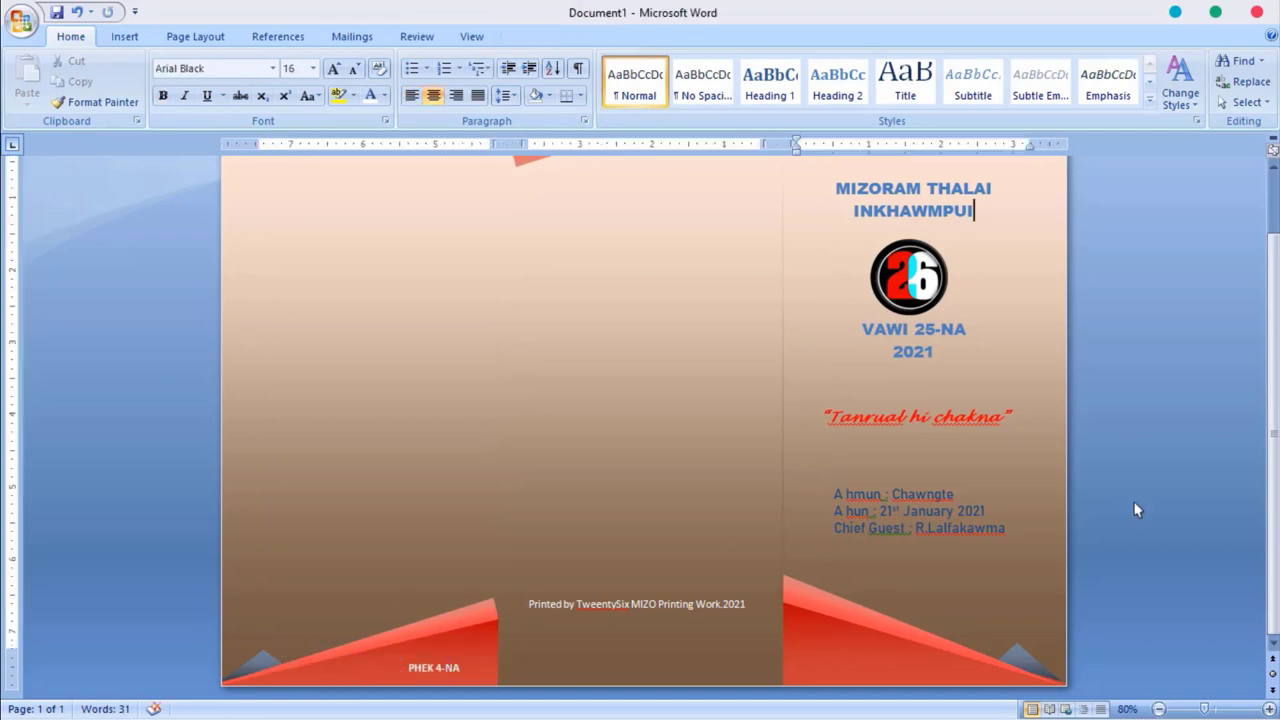
left_click(21, 21)
left_click(60, 143)
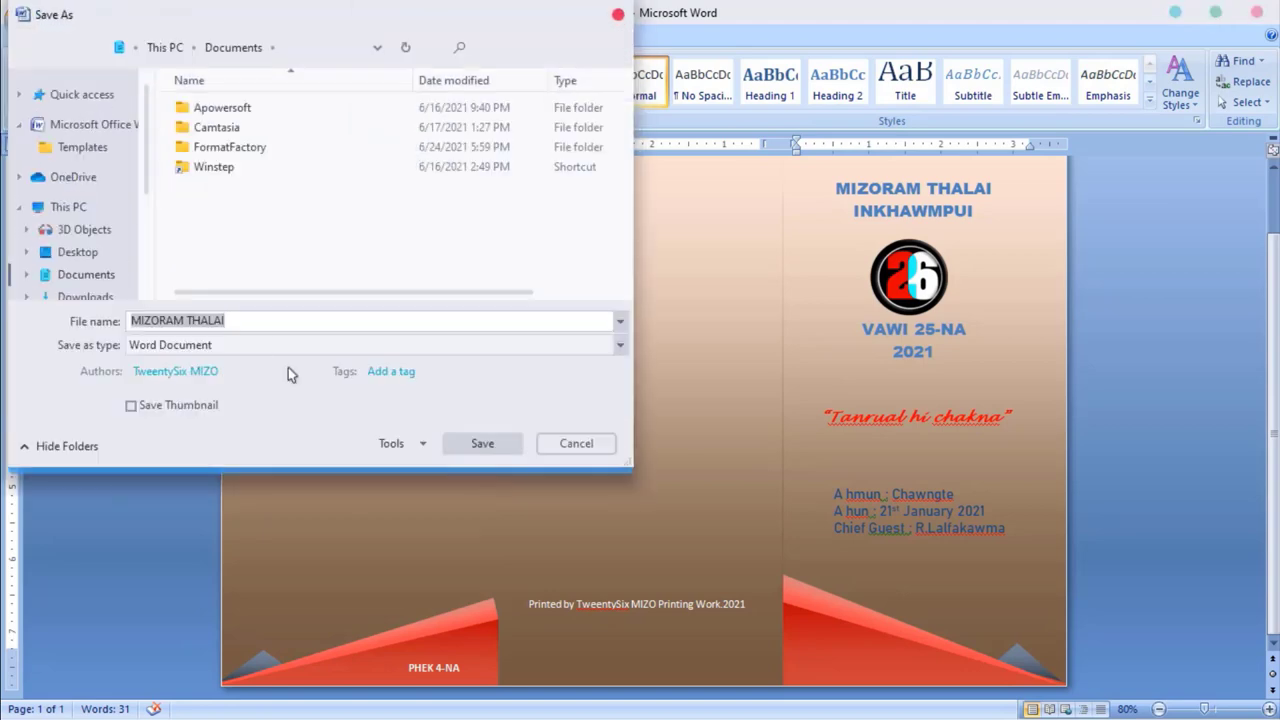
left_click(240, 320)
type("cover")
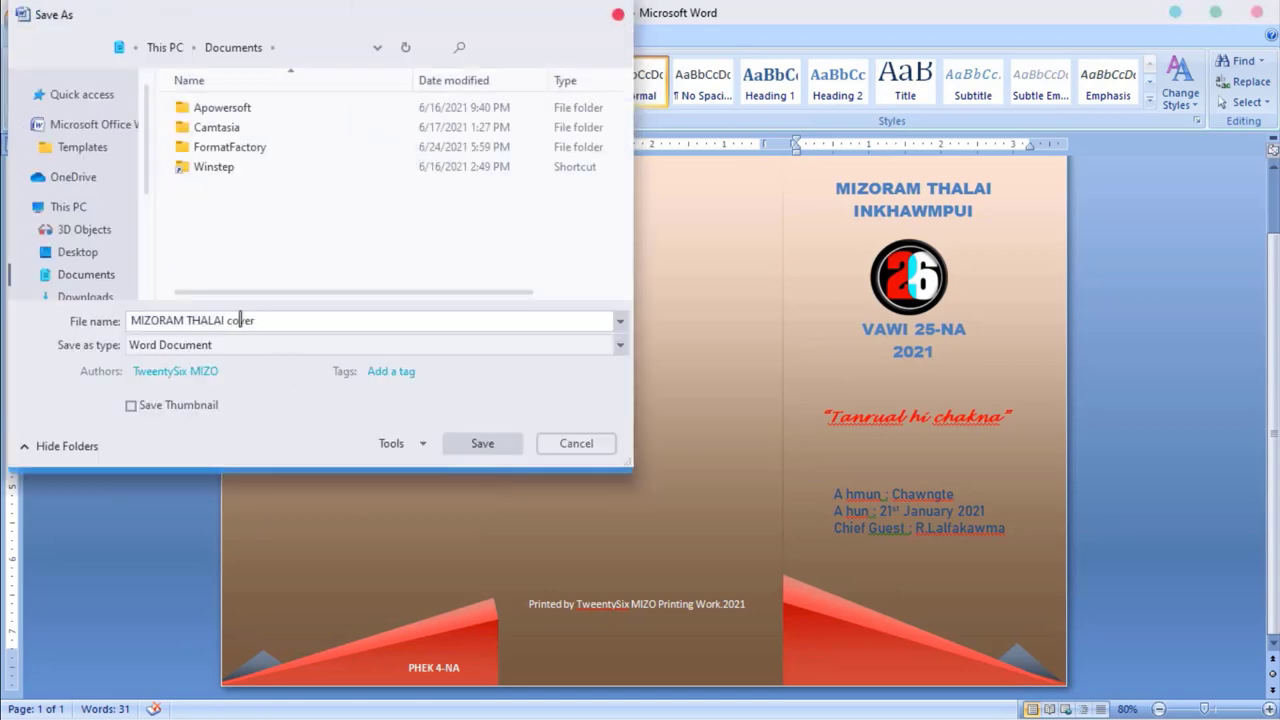
scroll(78, 245, "down", 3)
left_click(86, 214)
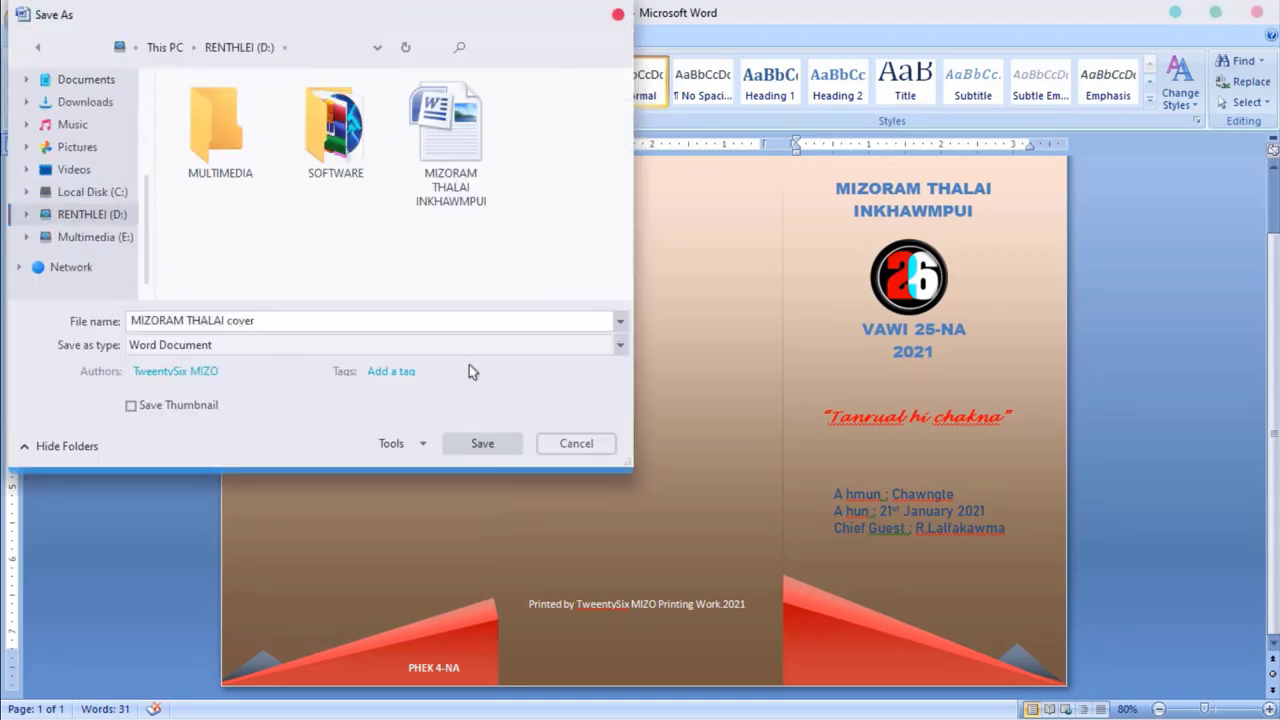
left_click(489, 445)
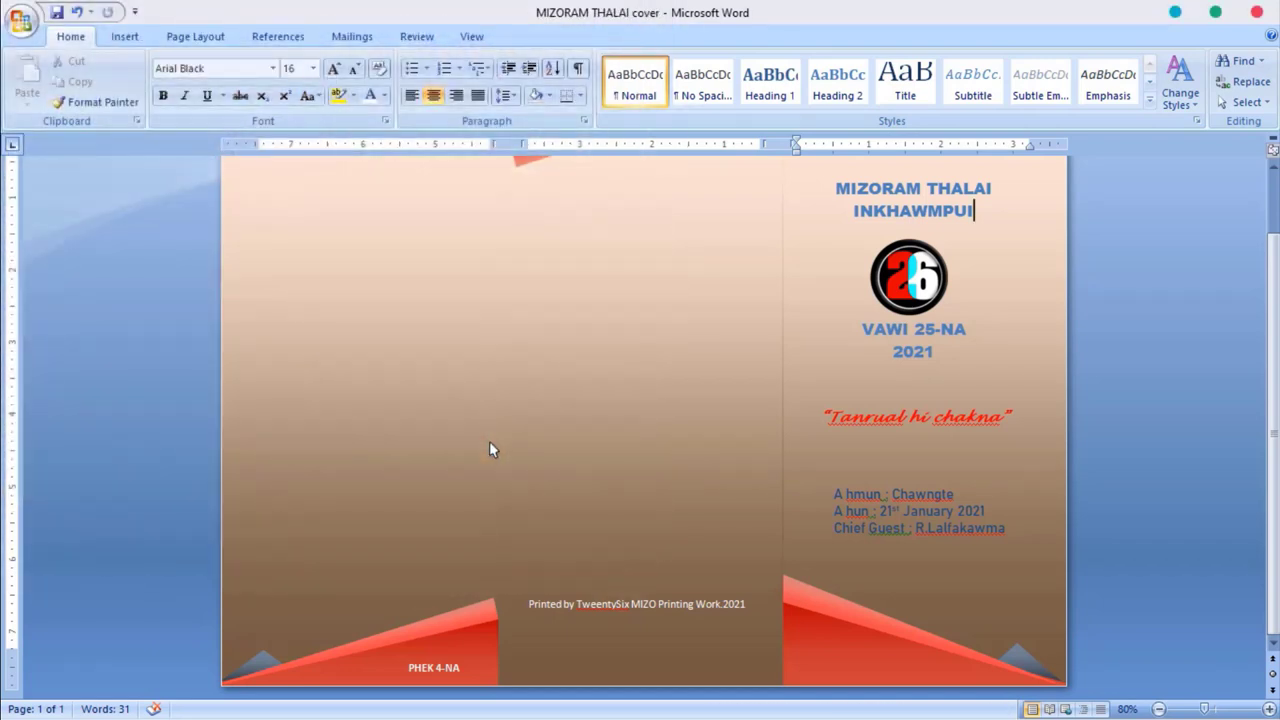
Delete the right-panel cover text, the 26 logo and the Printed by credit line
scroll(489, 450, "up", 1)
scroll(489, 450, "up", 1)
left_click_drag(814, 251, 973, 645)
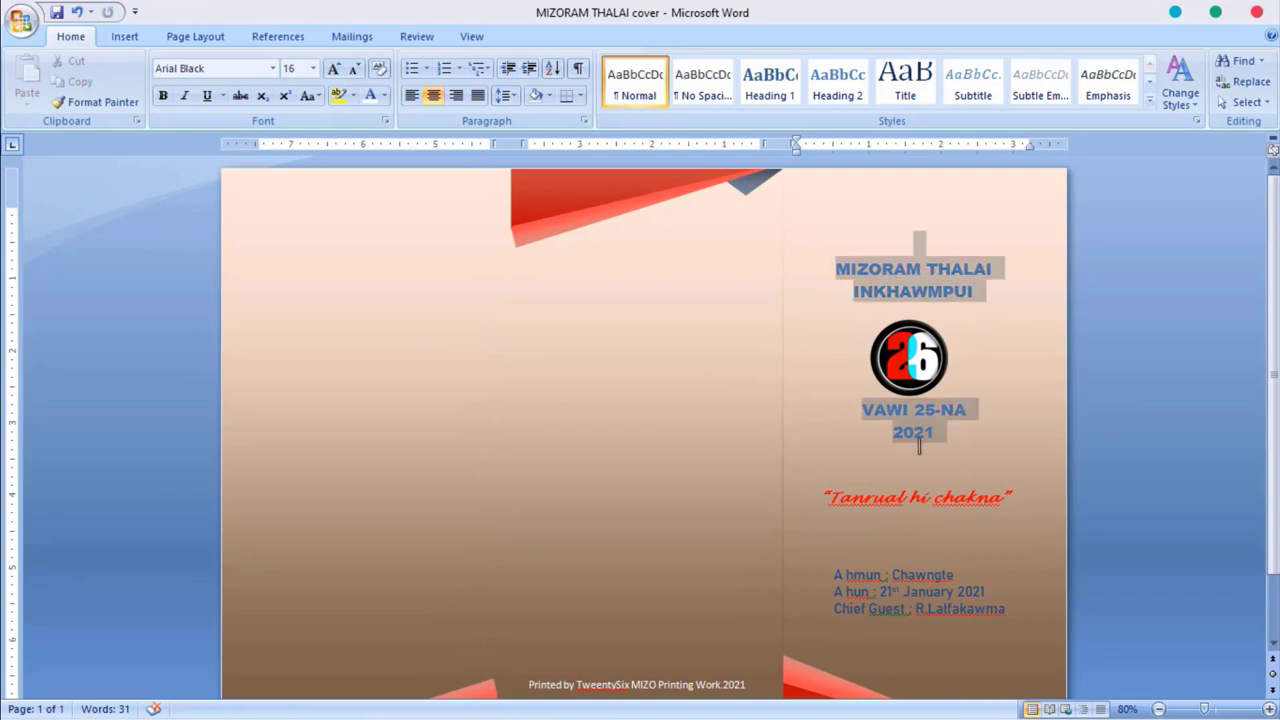
key("Delete")
scroll(973, 645, "down", 1)
left_click(926, 319)
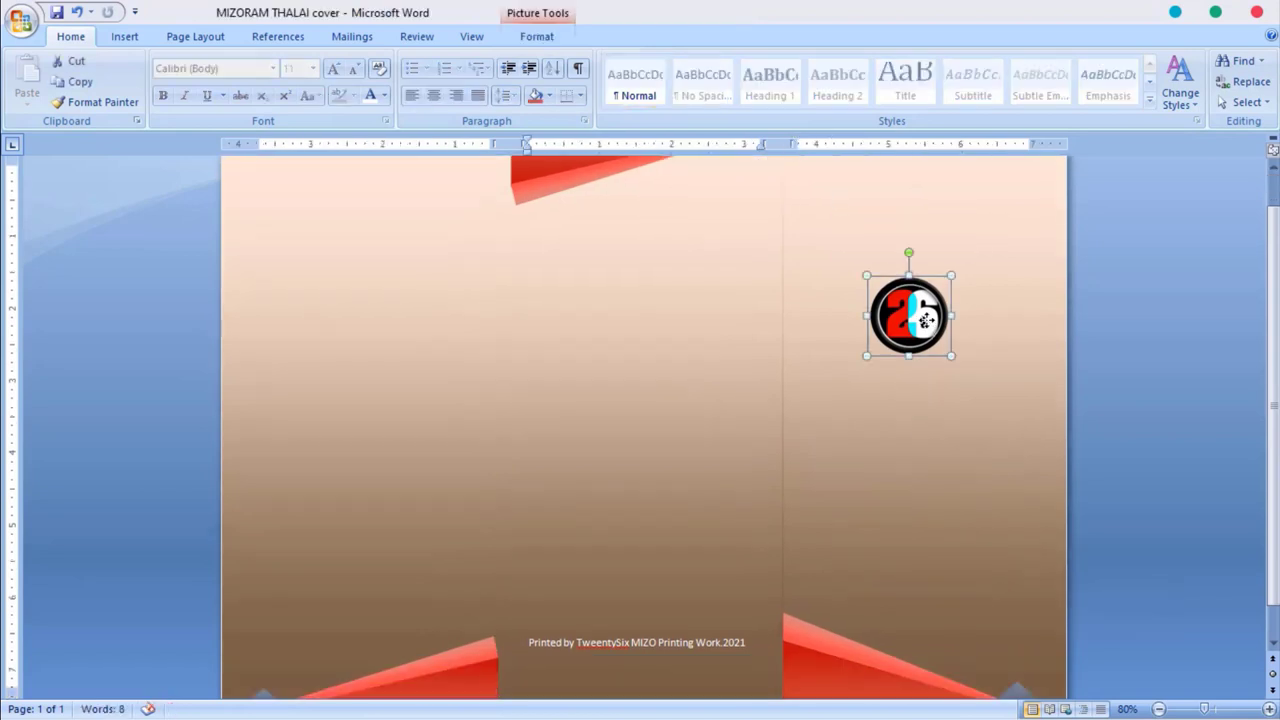
key("Delete")
left_click(529, 630)
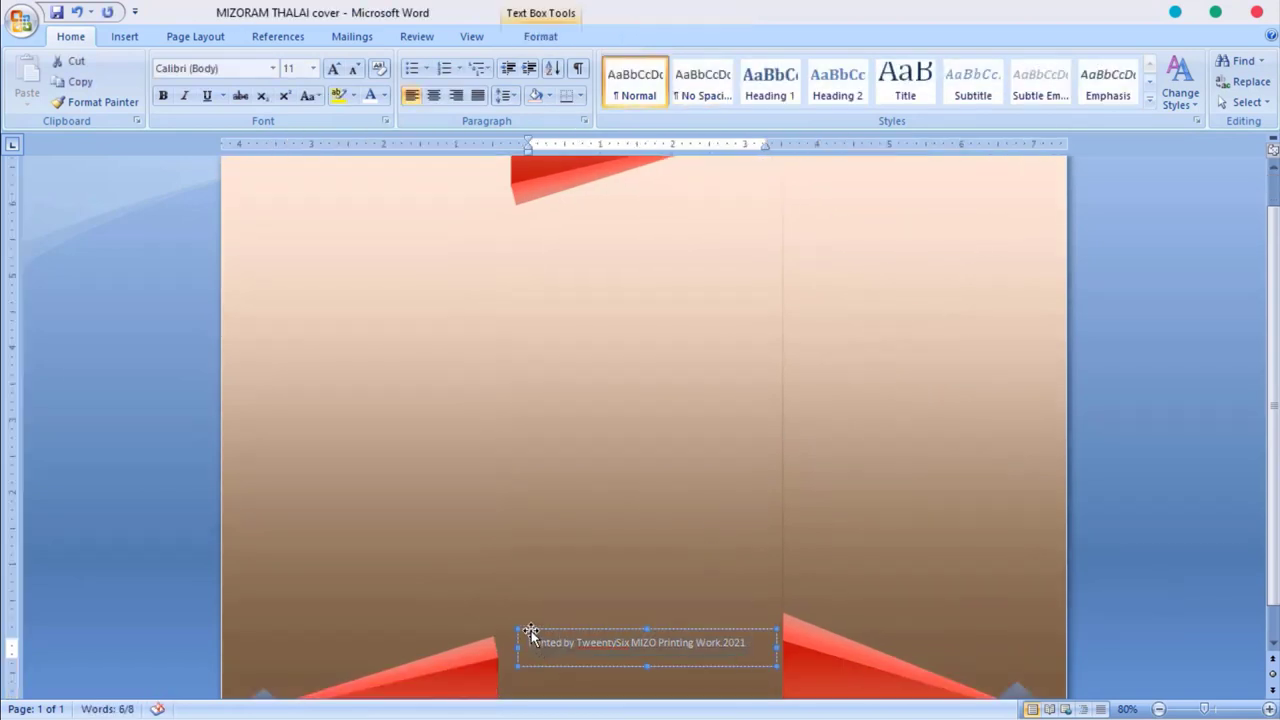
key("Delete")
Change the page label from PHEK 4-NA to PHEK 1-NA and place a copy near the centre
left_click(460, 665)
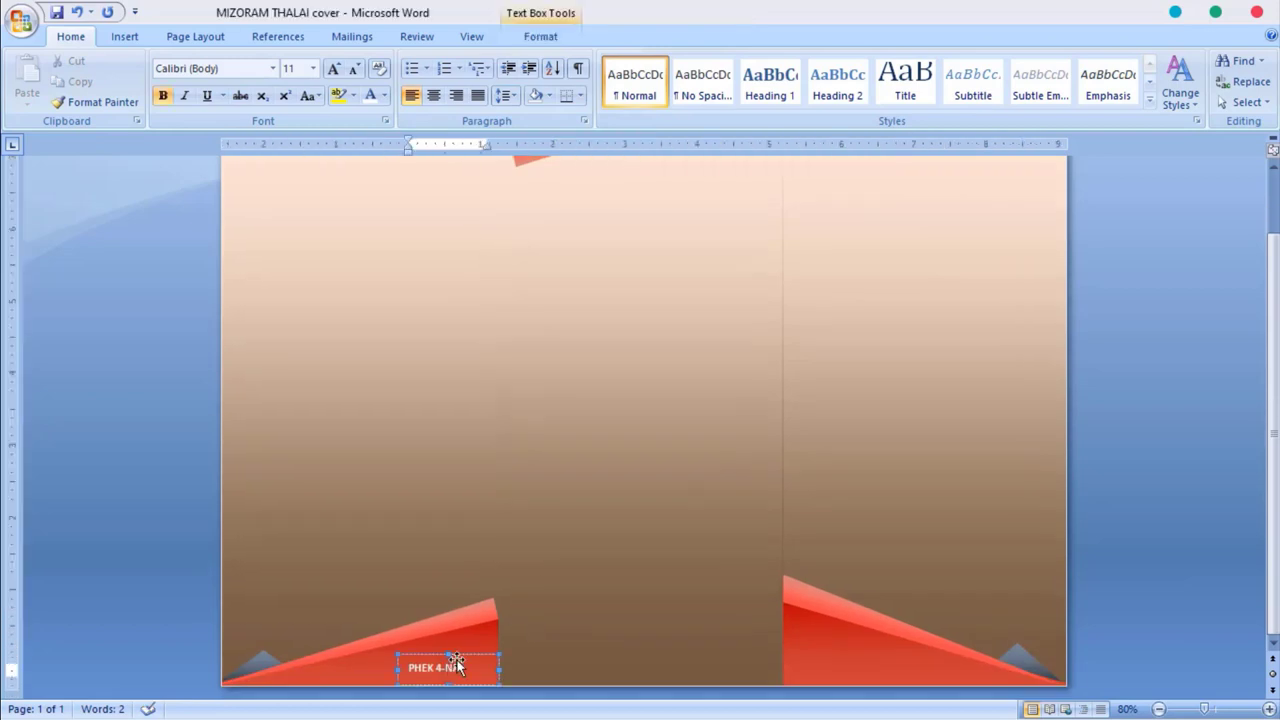
key("Delete")
key("ctrl+z")
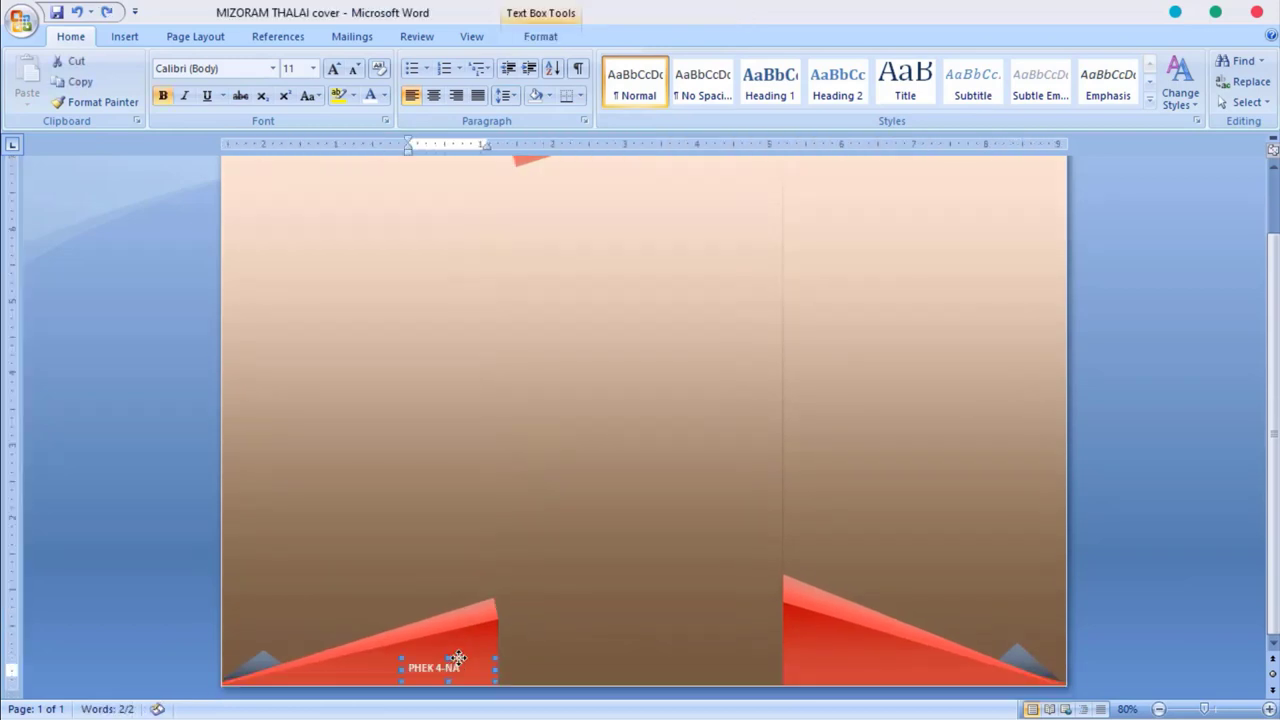
left_click(446, 668)
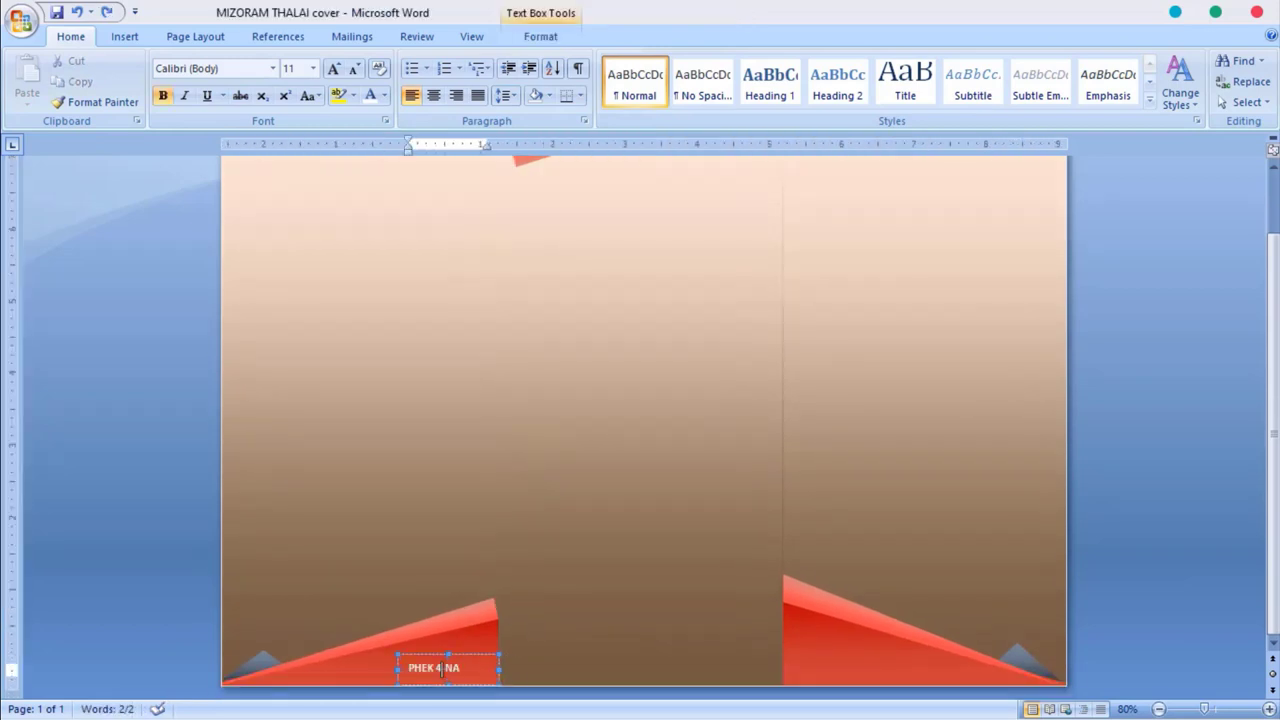
key("BackSpace")
left_click(571, 600)
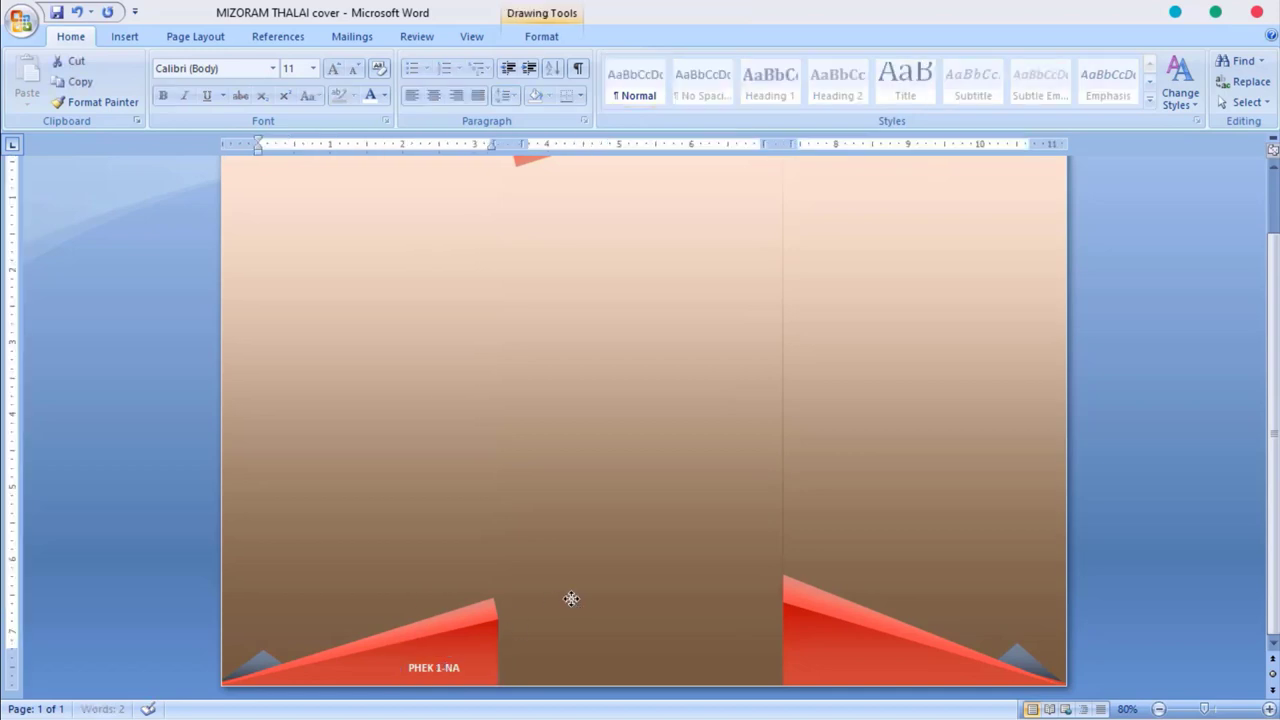
left_click(475, 662)
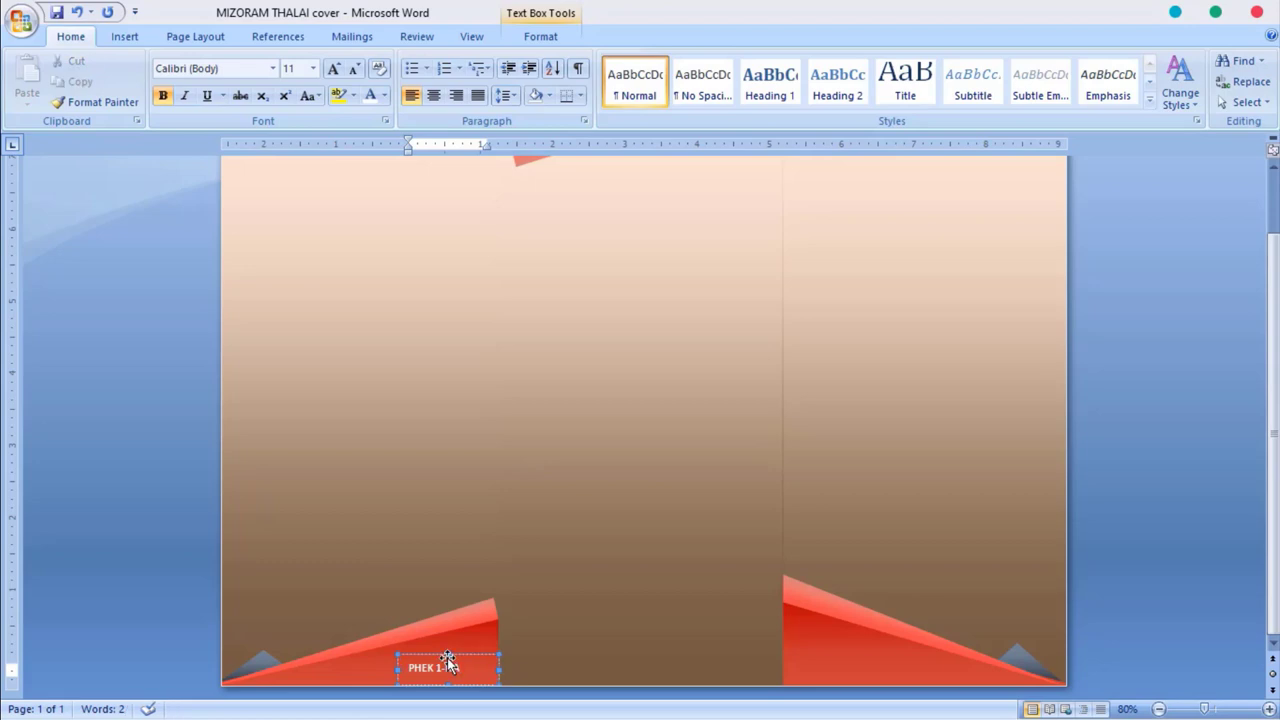
mouse_move(449, 664)
left_mouse_down()
mouse_move(474, 641)
mouse_move(732, 668)
left_mouse_up()
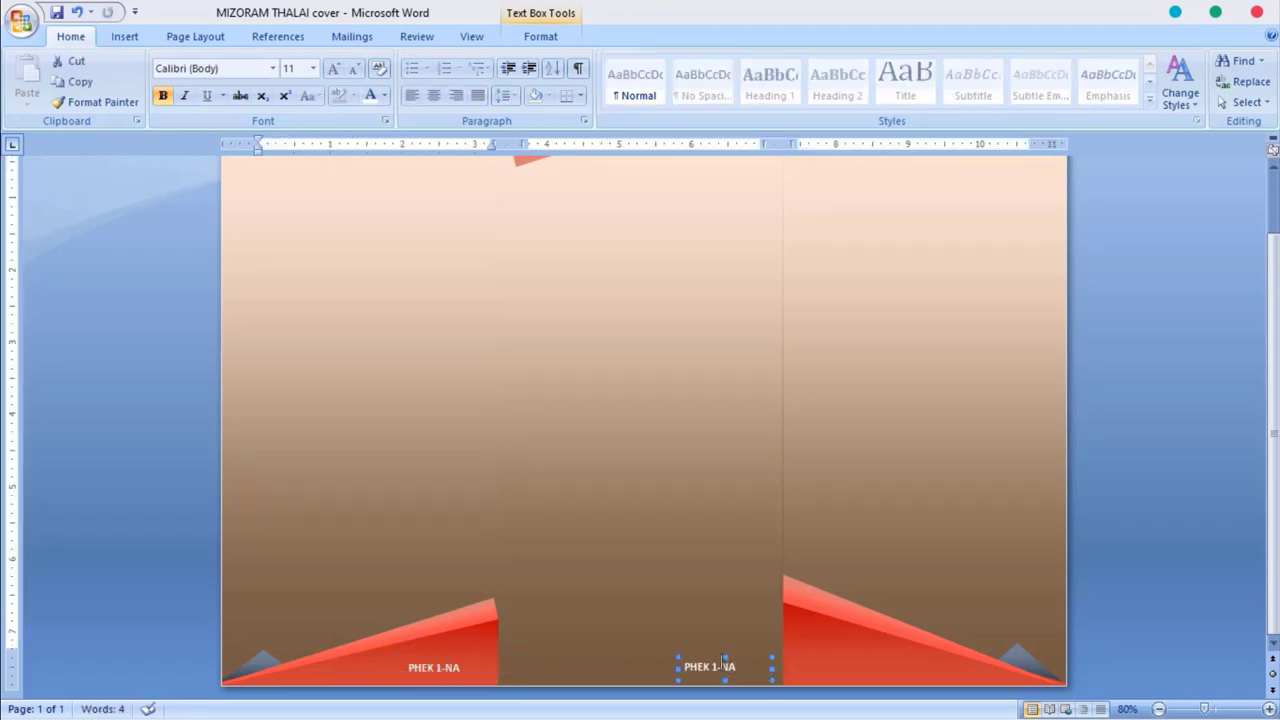
Undo the copied PHEK 1-NA label and delete the left, middle and right gradient panels
key("ctrl+z")
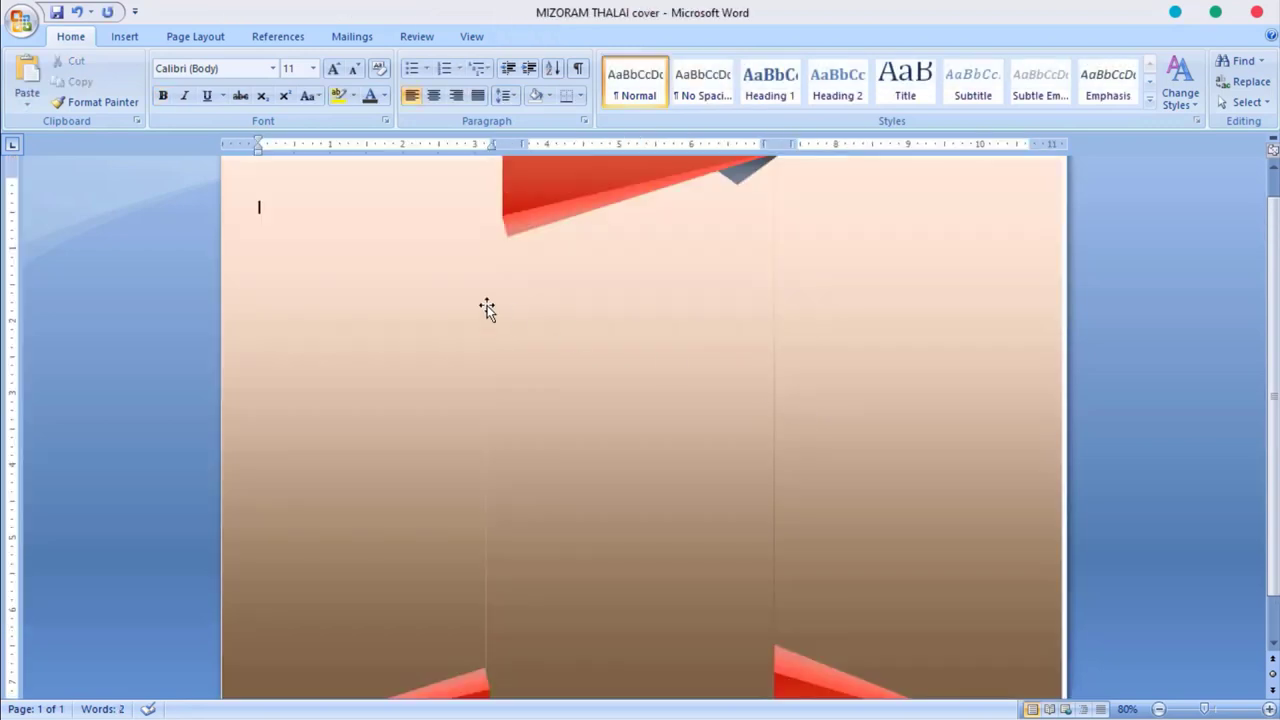
left_click(447, 291)
key("Delete")
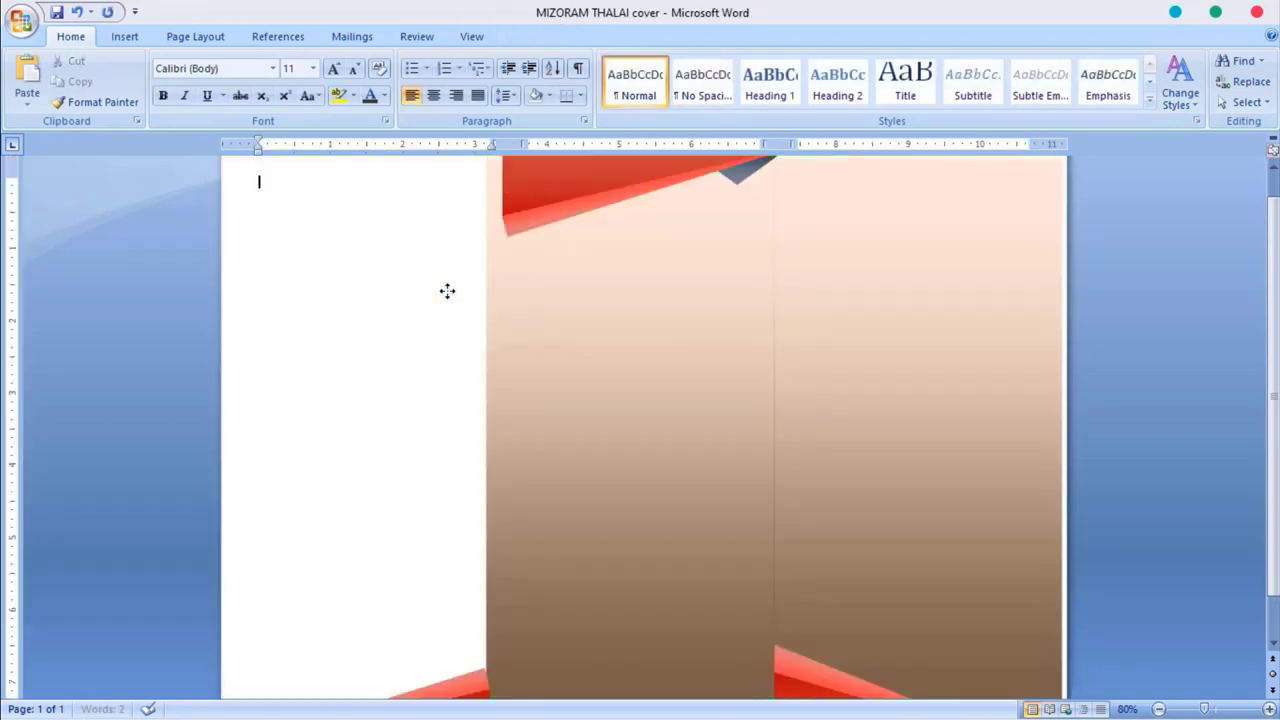
left_click(519, 322)
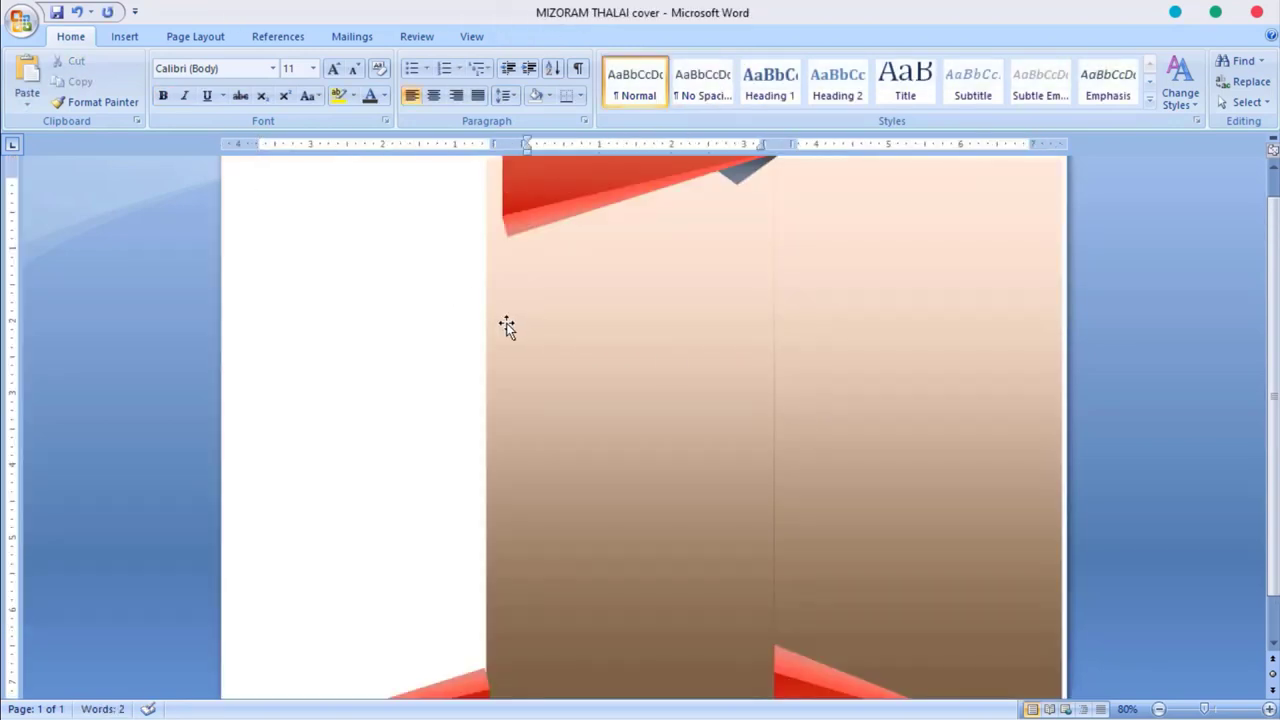
left_click(507, 324)
key("Delete")
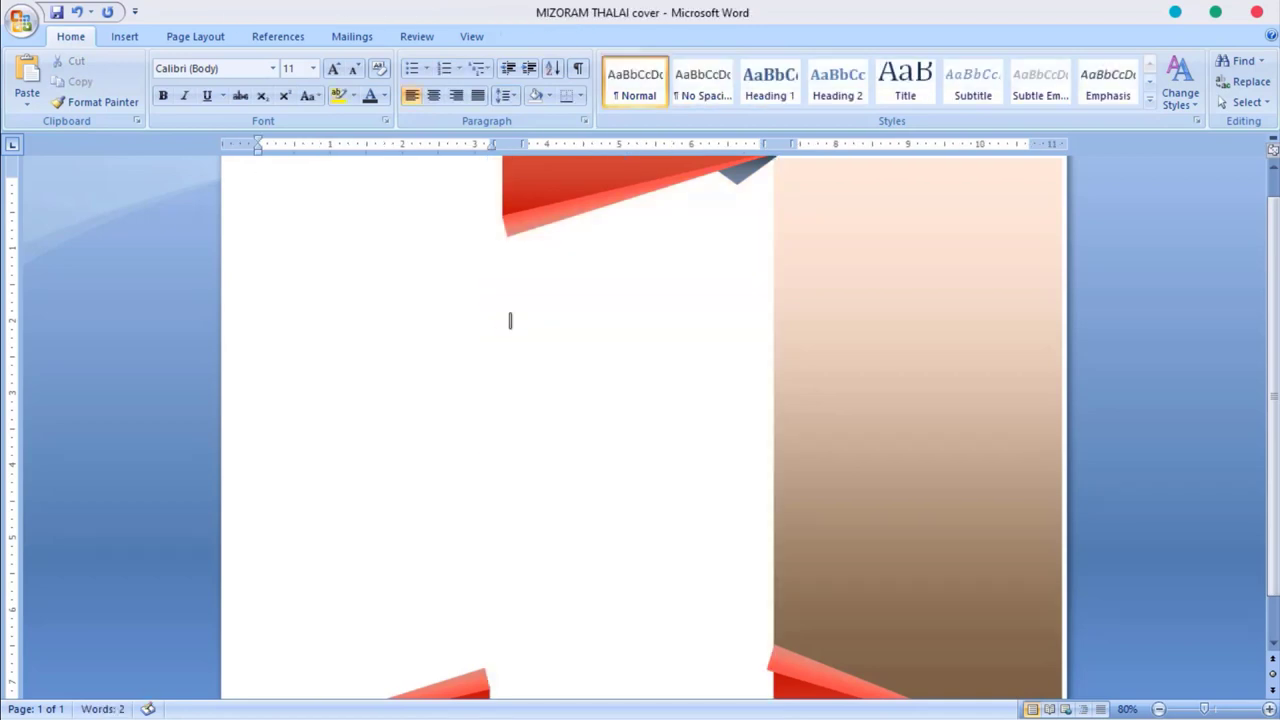
left_click(785, 275)
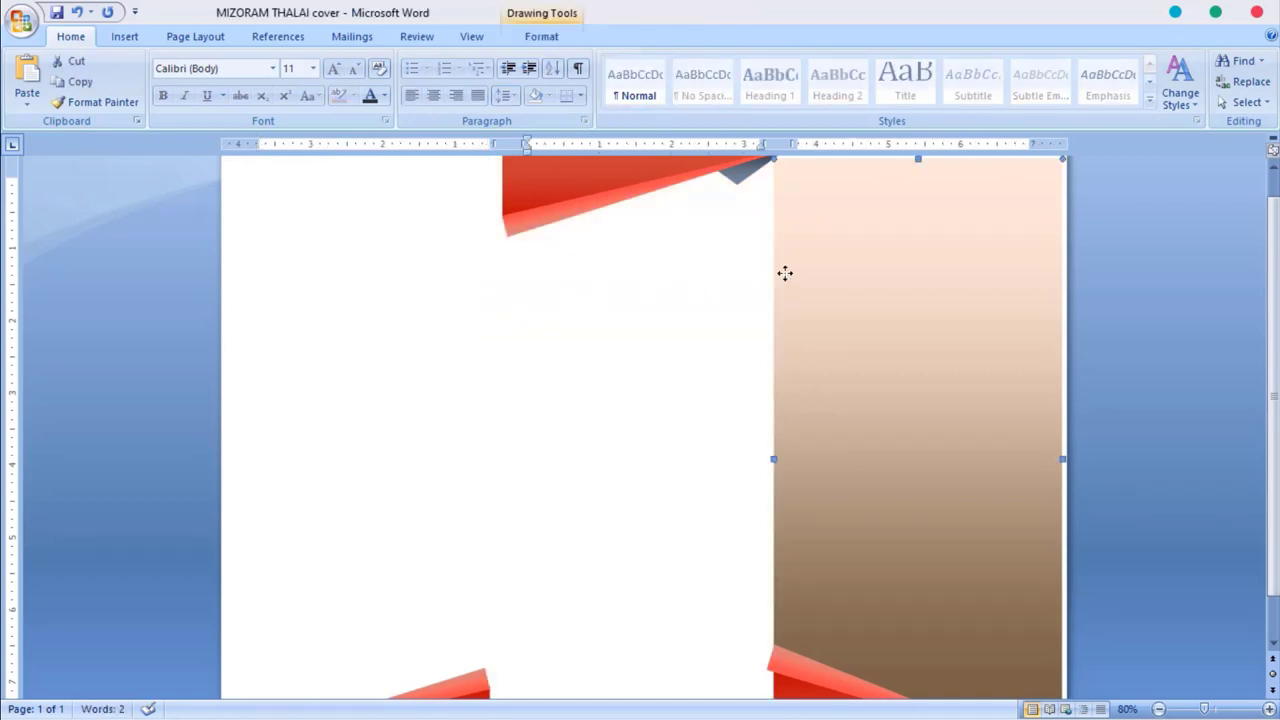
key("Delete")
scroll(785, 273, "down", 1)
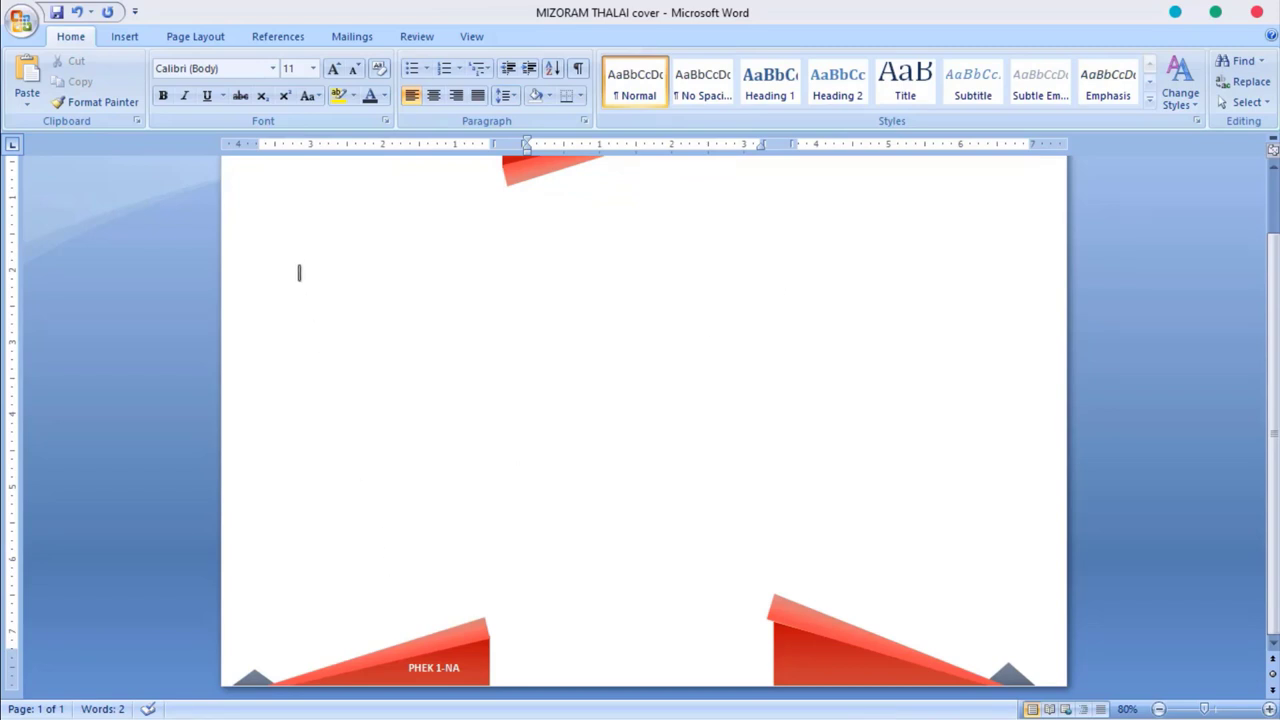
scroll(299, 273, "up", 1)
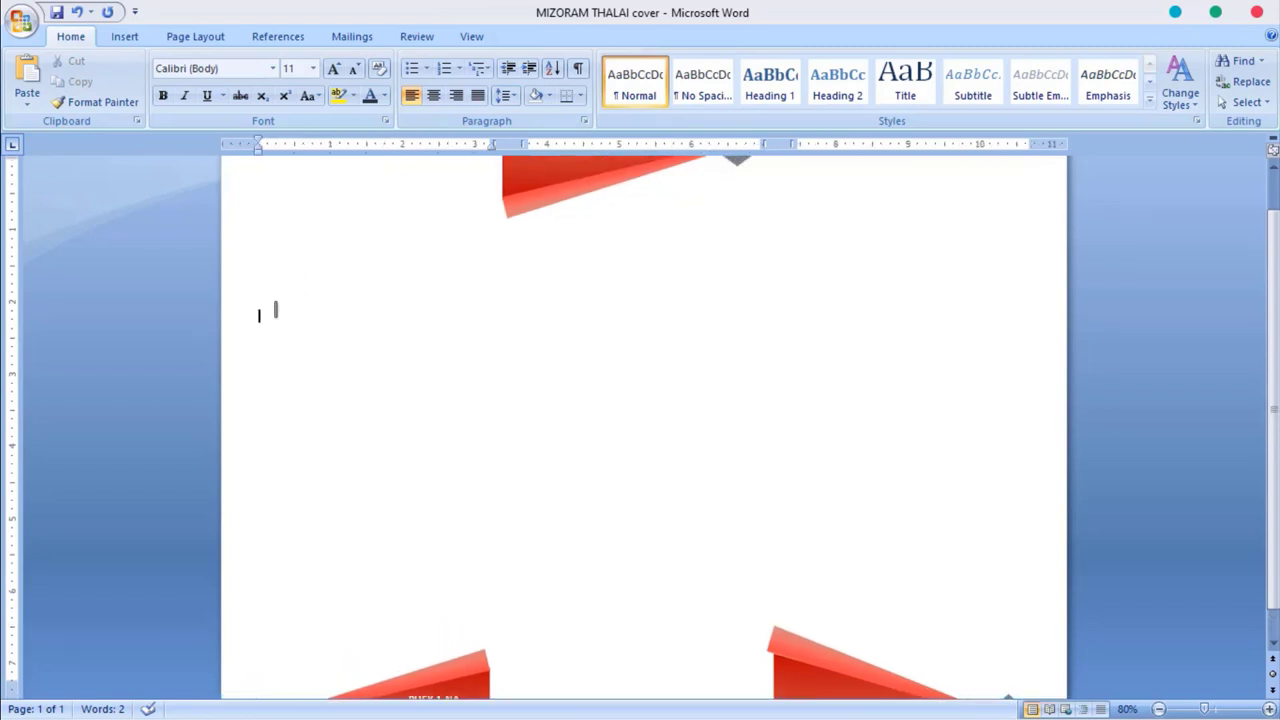
type("bkjbkdkal")
type("bal")
left_click_drag(320, 316, 247, 298)
key("ctrl+c")
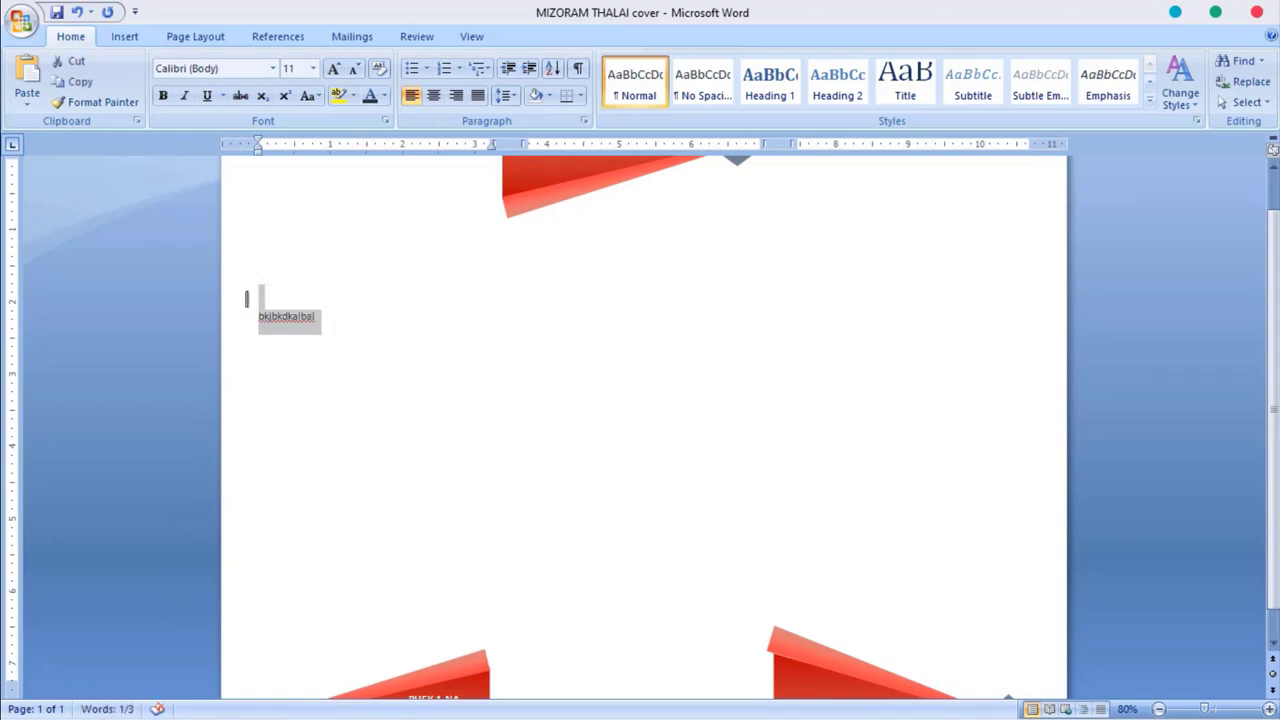
left_click(328, 336)
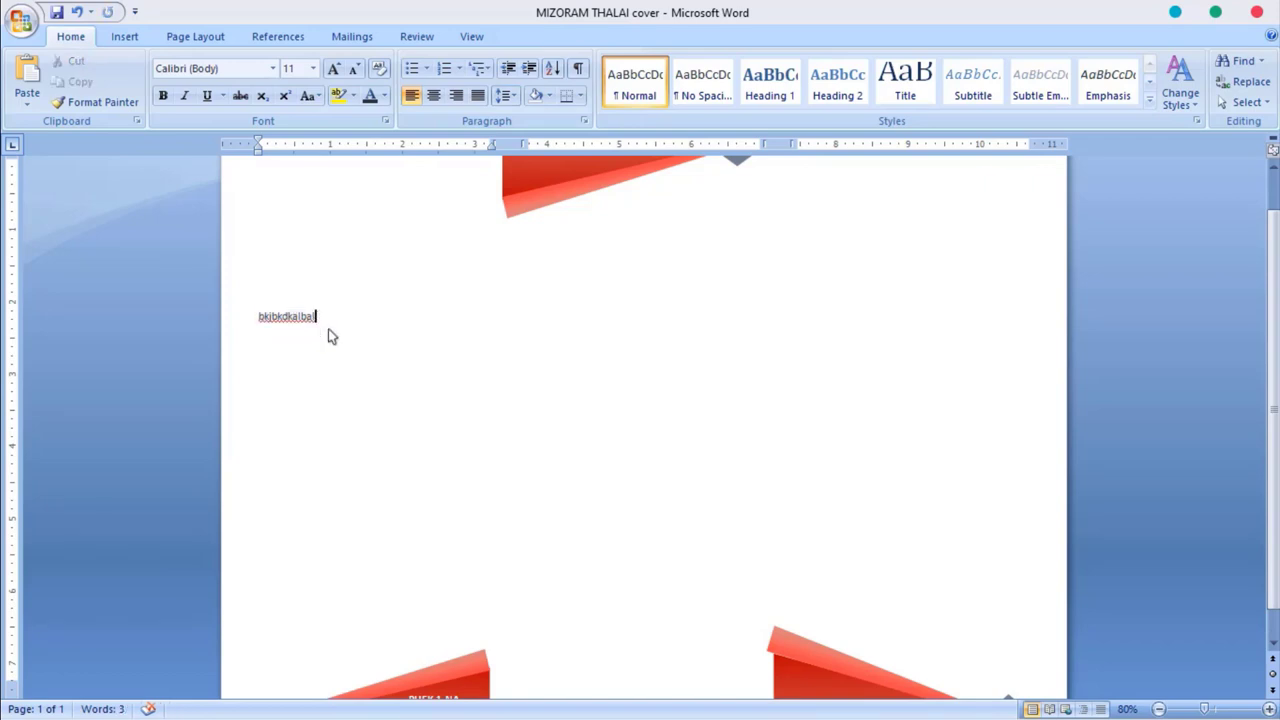
key("shift+F3")
key("Return")
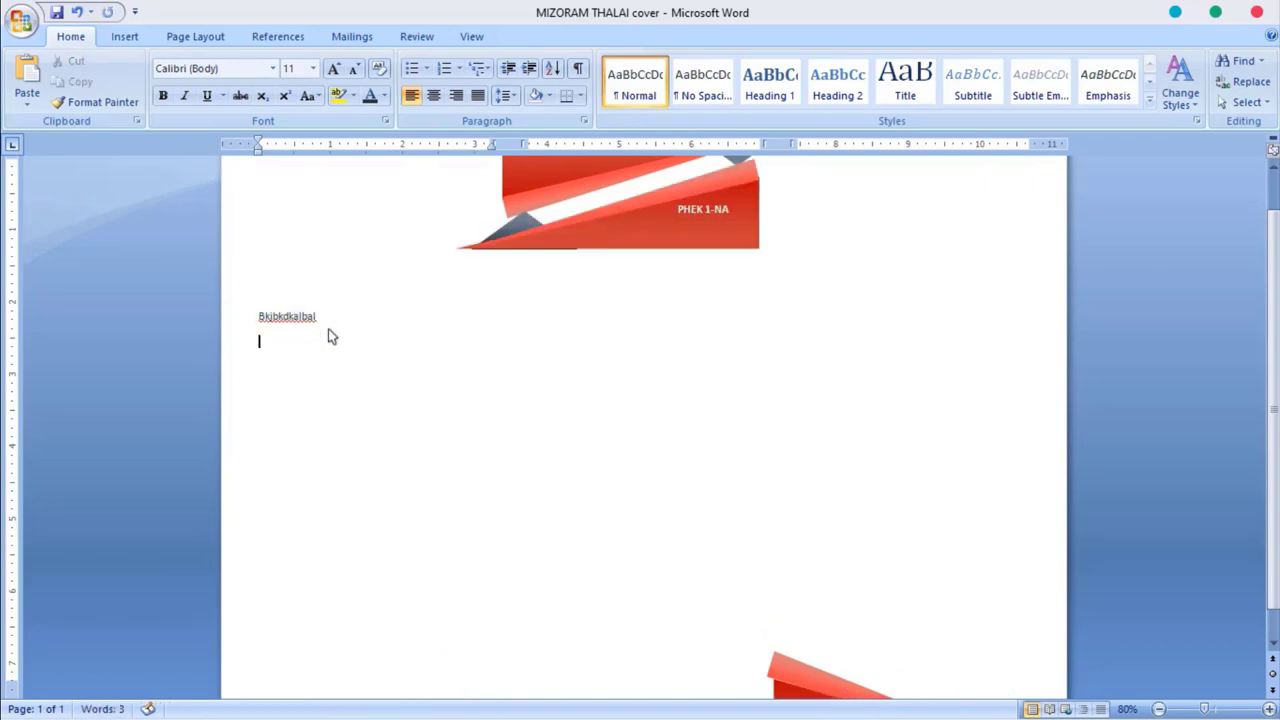
key("ctrl+v")
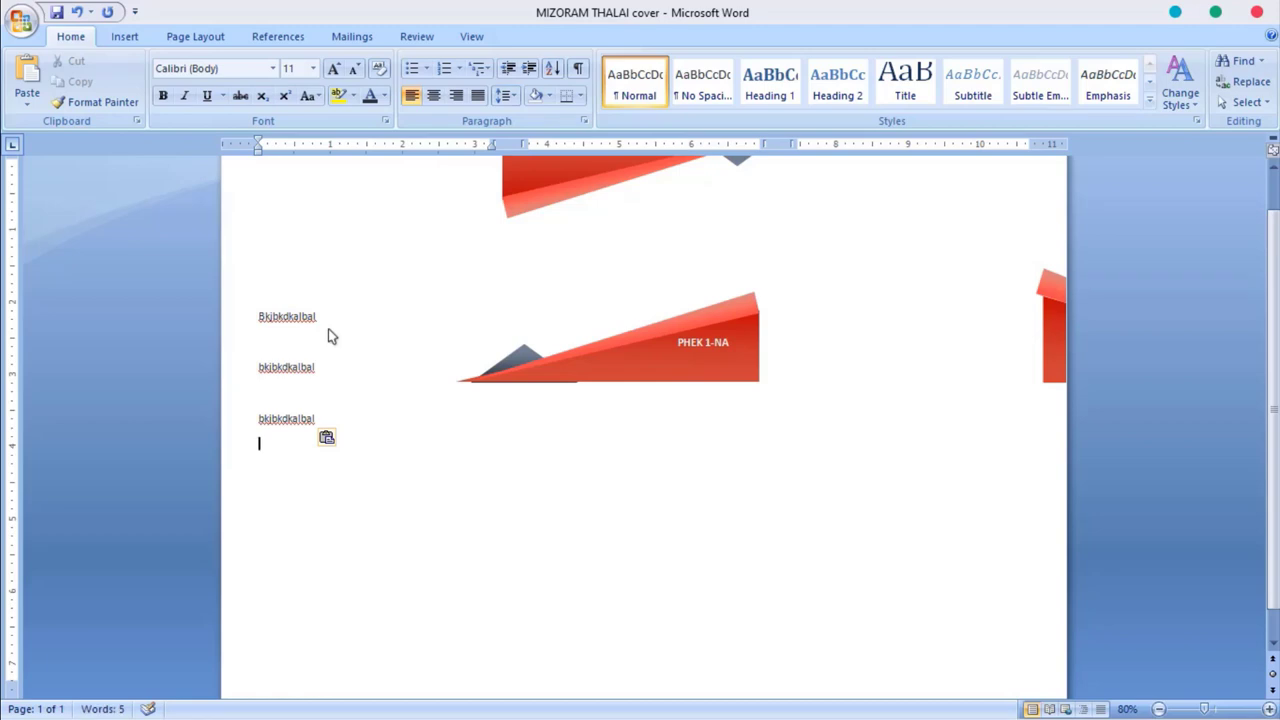
key("ctrl+z")
key("ctrl+z")
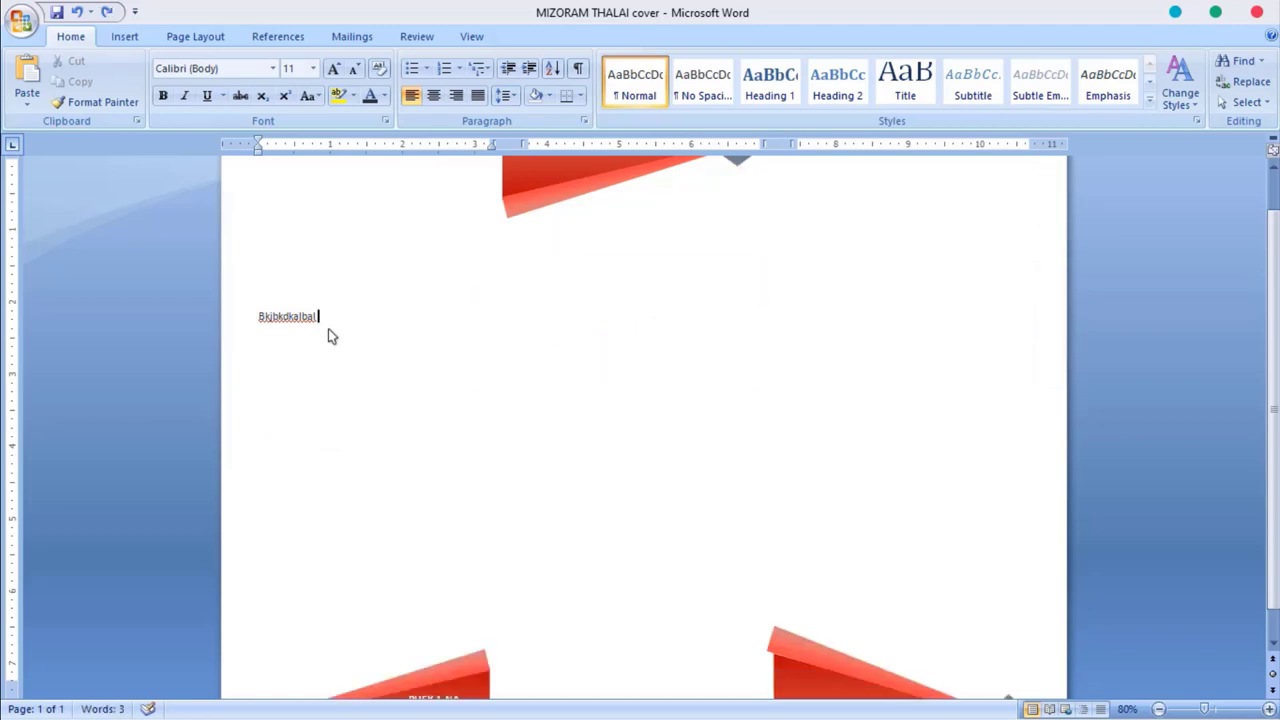
key("ctrl+z")
key("ctrl+z")
scroll(328, 337, "down", 1)
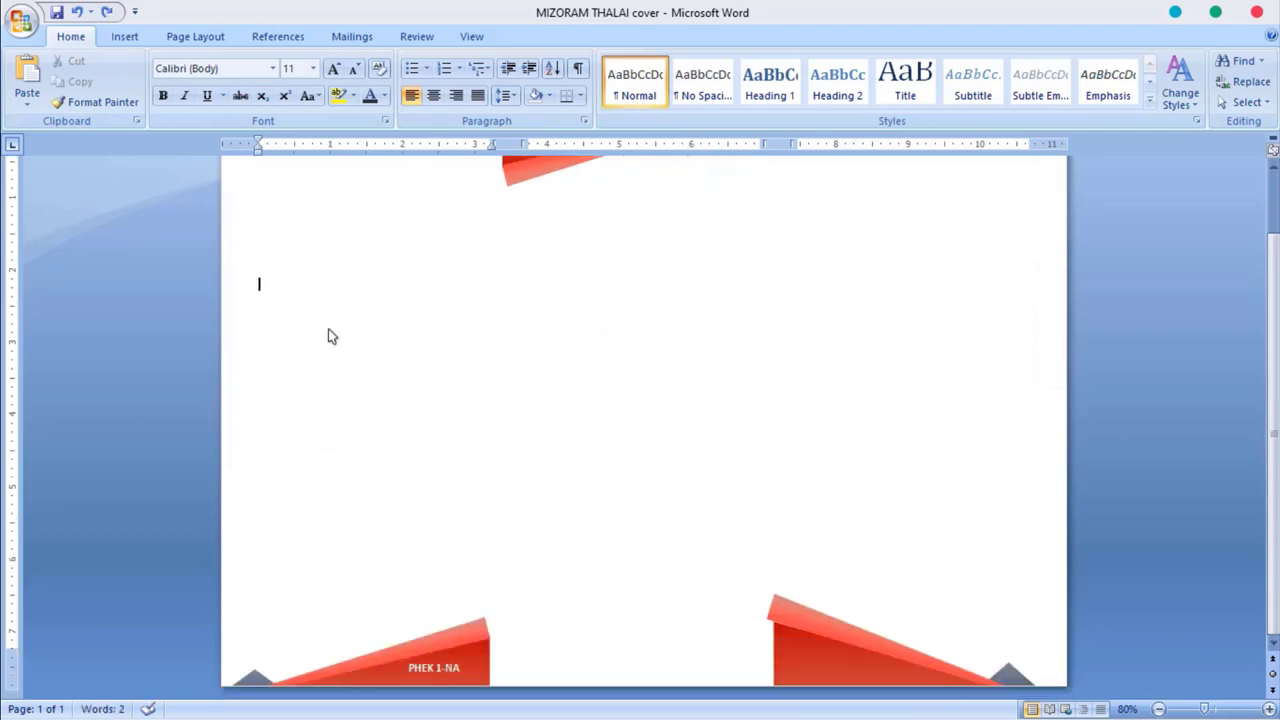
left_click(256, 681)
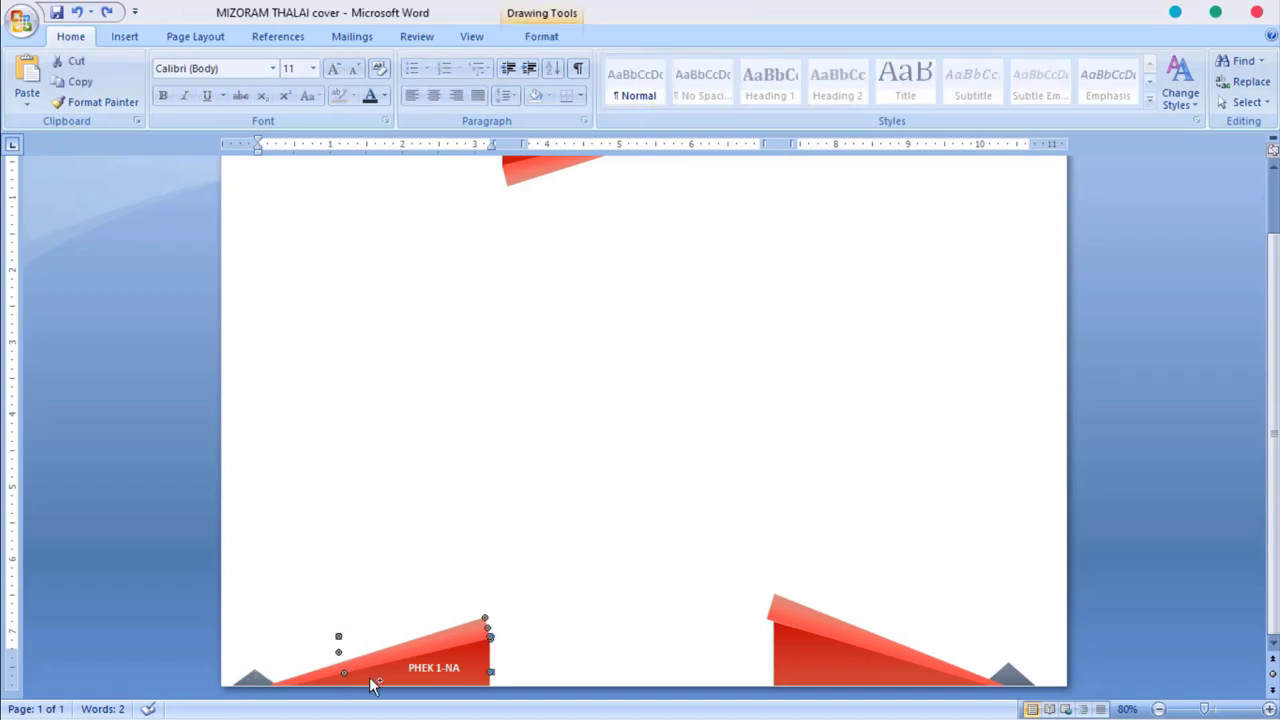
Regroup the selected footer shapes into one object with Group > Regroup
left_click(539, 38)
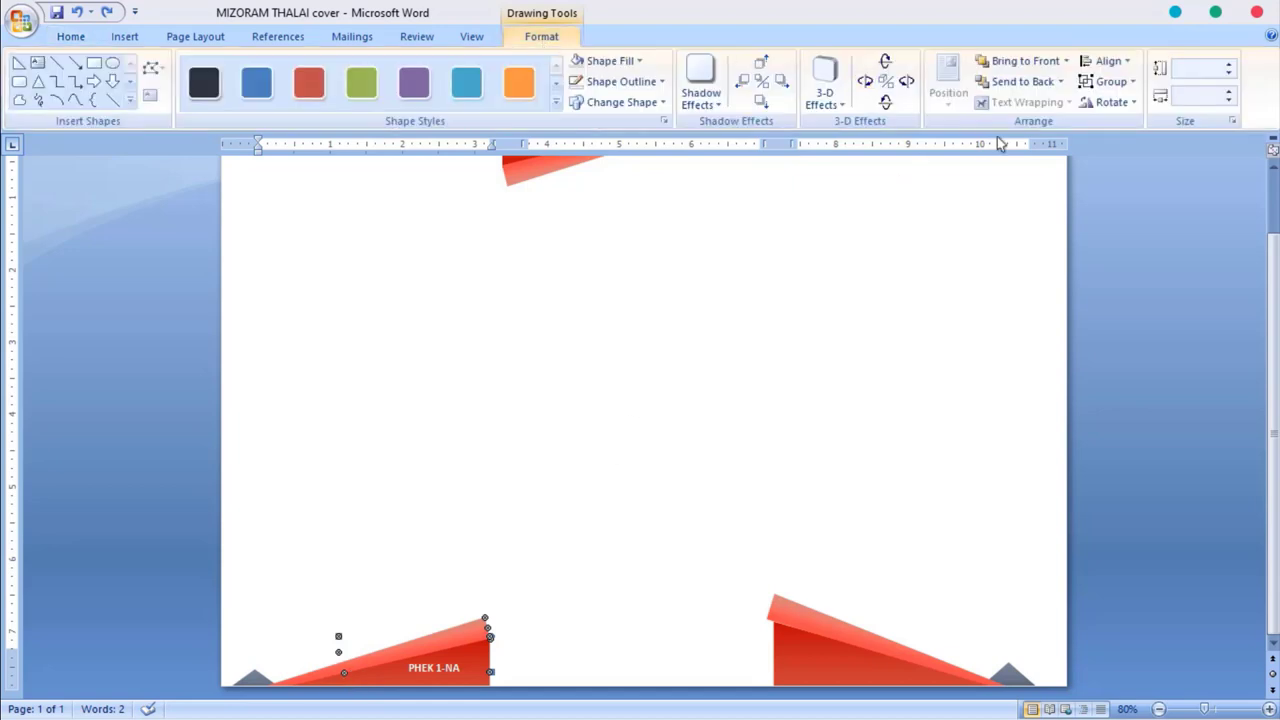
left_click(1108, 81)
left_click(1128, 125)
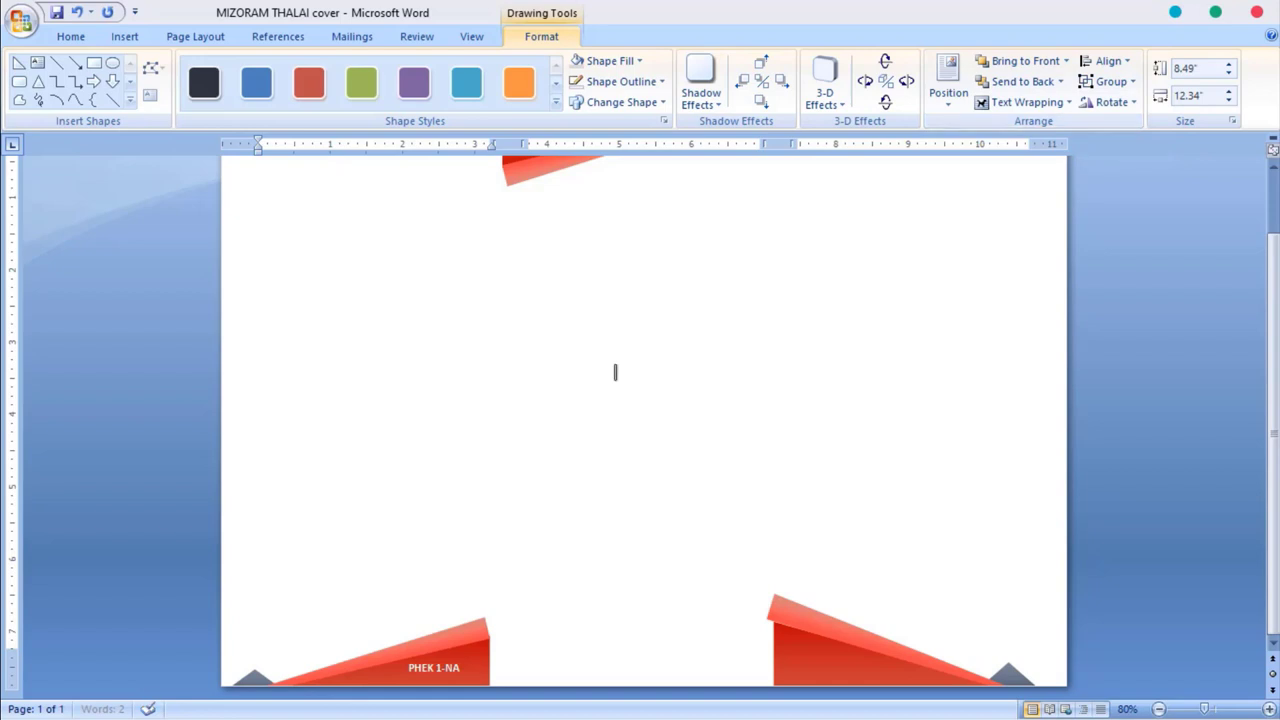
Type the test text 'nn', paste two copies of it, then undo all the test text
scroll(616, 372, "up", 2)
left_click(284, 284)
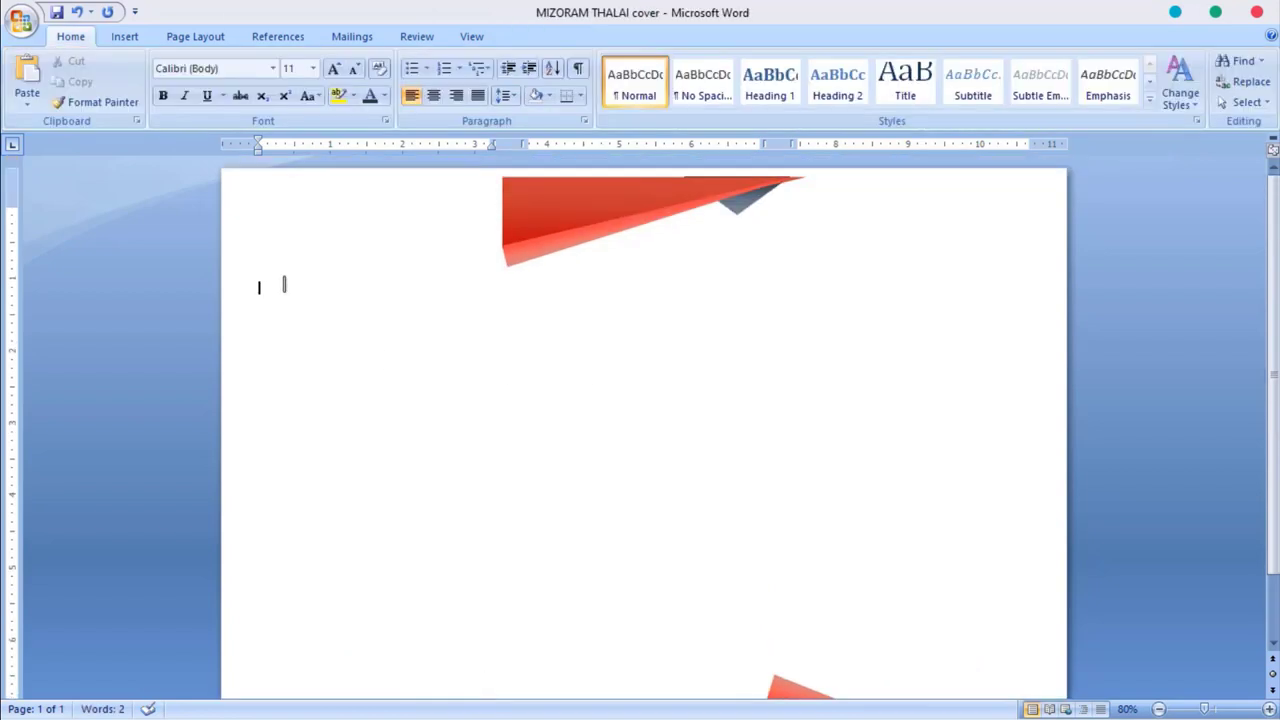
type("kgklhn")
type("nn")
left_click_drag(311, 287, 233, 286)
key("ctrl+c")
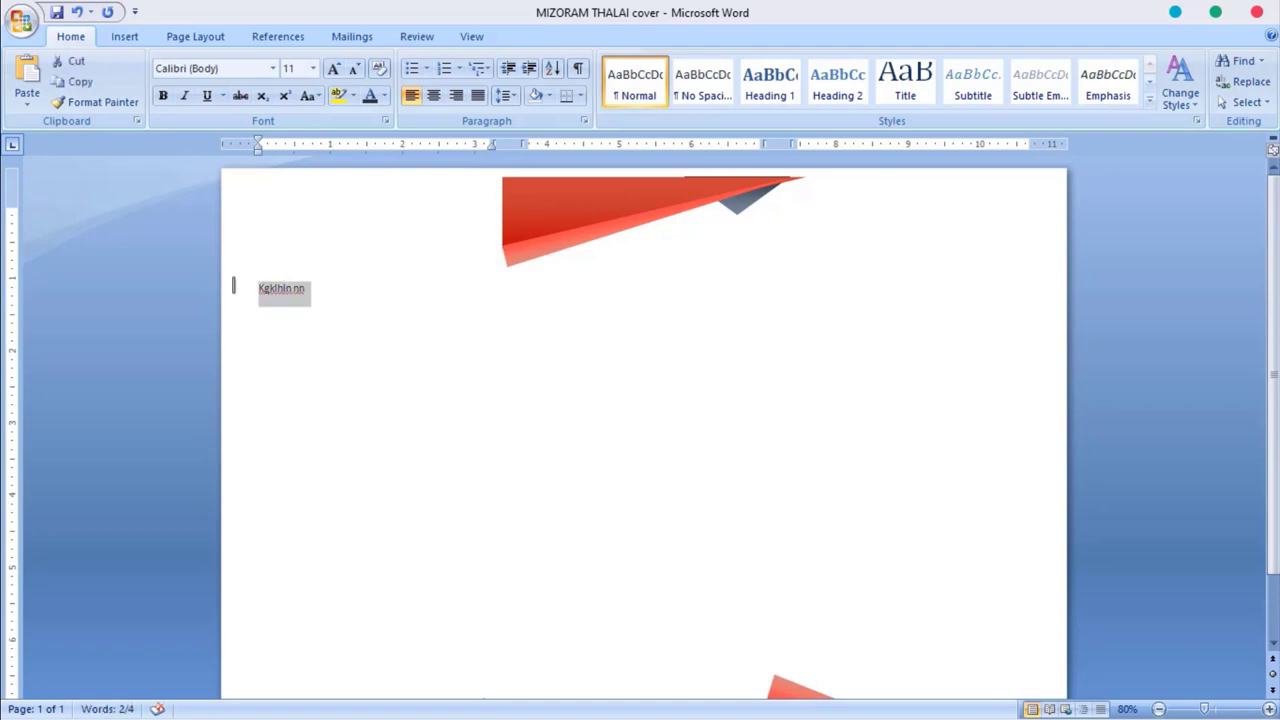
scroll(230, 290, "down", 2)
left_click(325, 225)
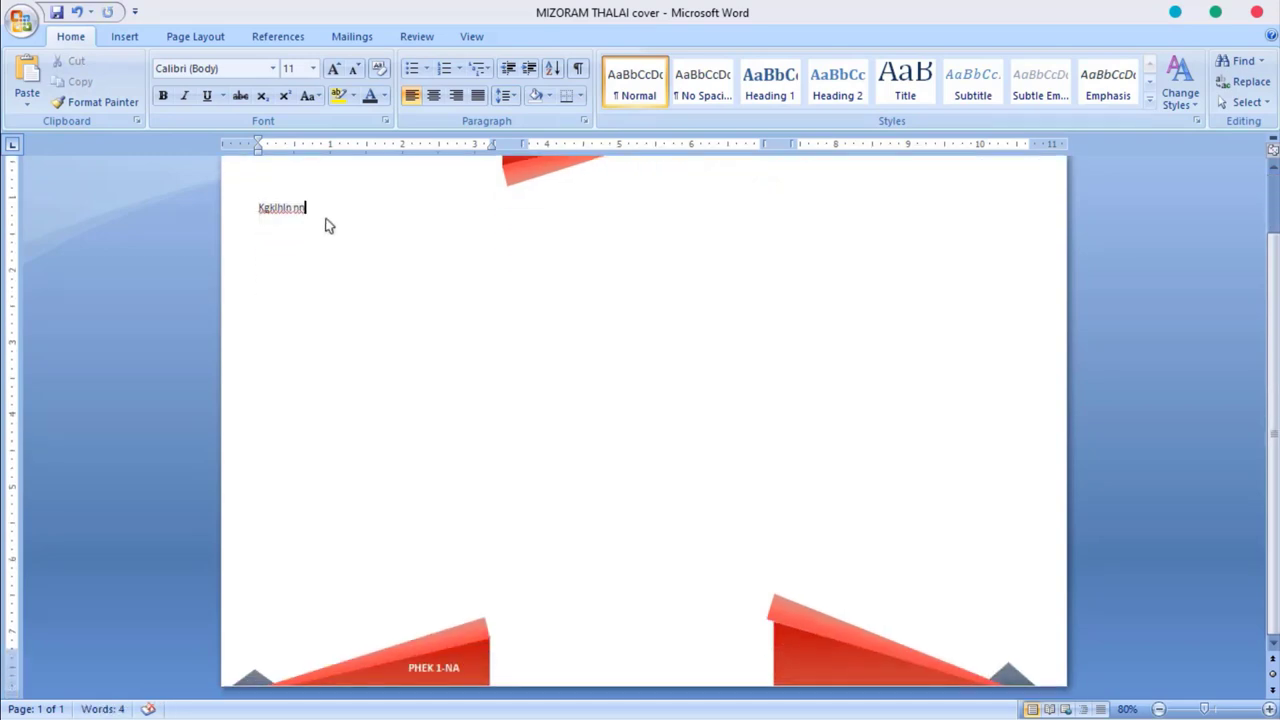
key("ctrl+v")
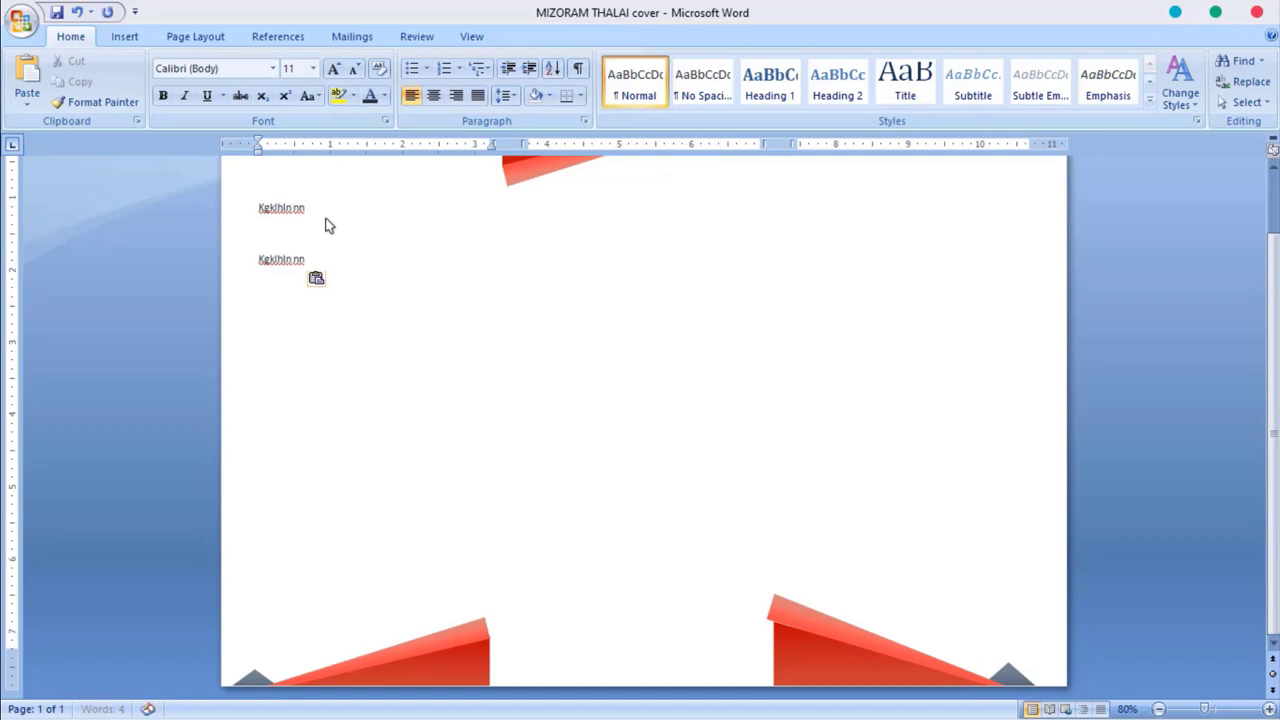
key("ctrl+v")
key("ctrl+v")
key("ctrl+z")
key("ctrl+z")
key("ctrl+z")
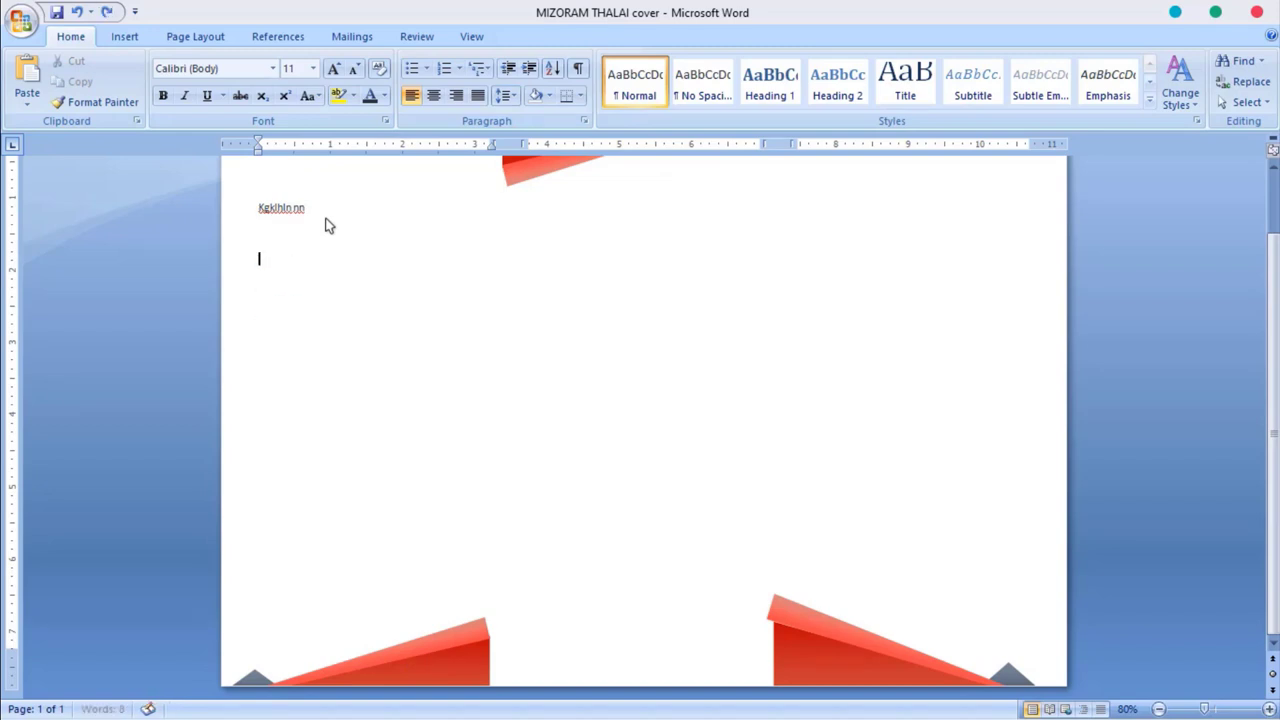
key("ctrl+z")
key("ctrl+z")
key("ctrl+z")
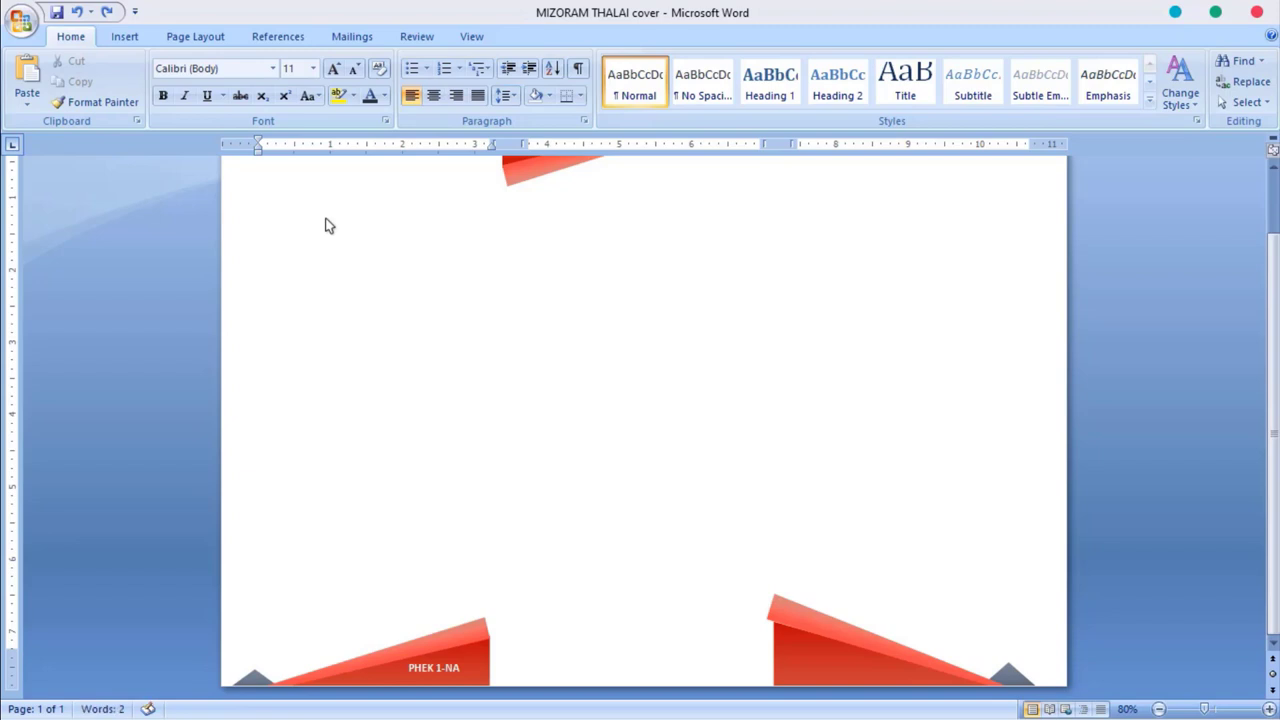
scroll(325, 225, "up", 1)
key("ctrl+z")
type("Dated")
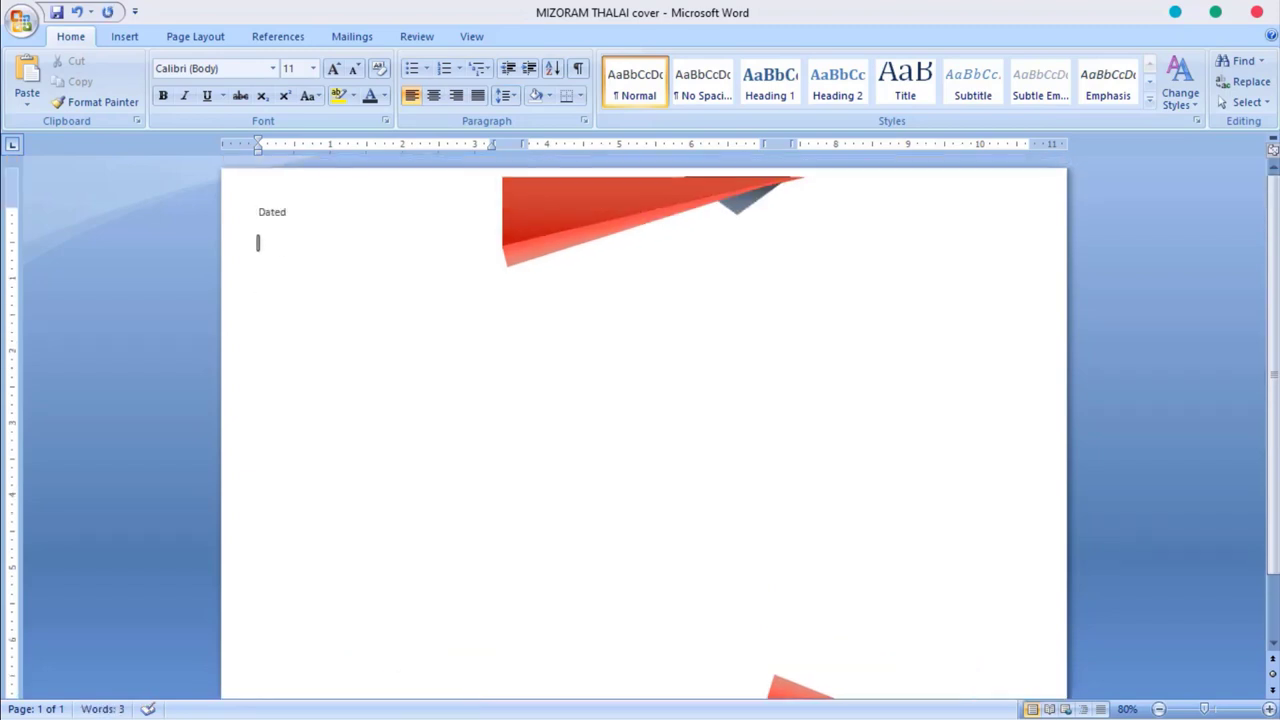
Type the date line '21st January 2021 (INRINNI ZAN)' and make it 14 pt and underlined
type(" 21st January")
type(" 2021 (INRINNI ZAN")
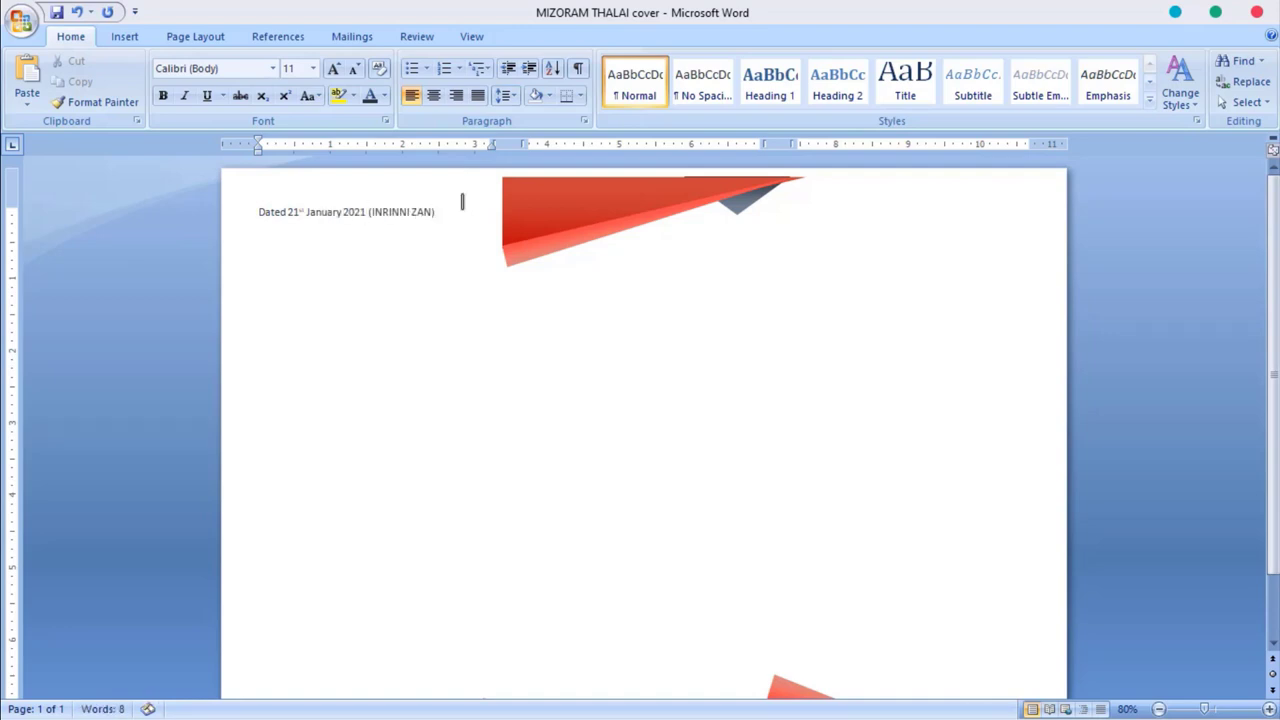
left_click_drag(462, 206, 258, 212)
left_click(334, 68)
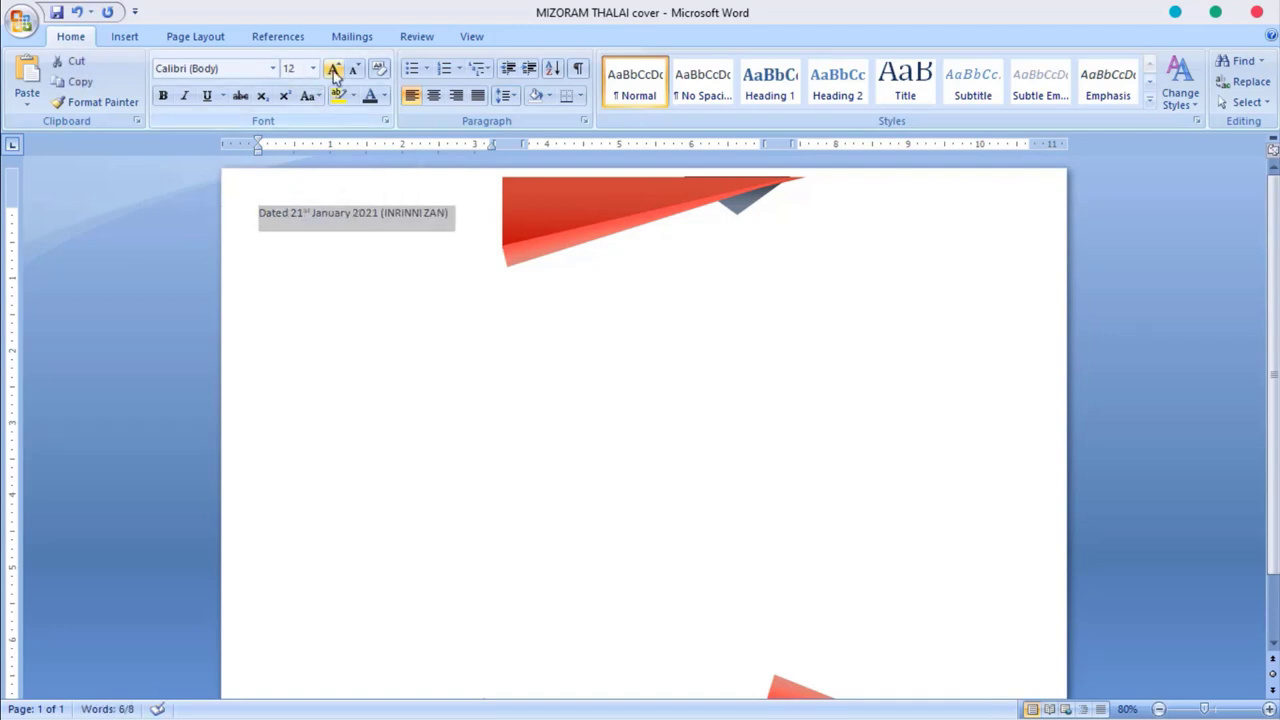
left_click(334, 68)
left_click(406, 236)
left_click_drag(488, 213, 268, 207)
key("ctrl+u")
Add a tab-aligned Hruaitu line with the leader's name and a Tantu line reading NI/Lhrua
left_click(487, 214)
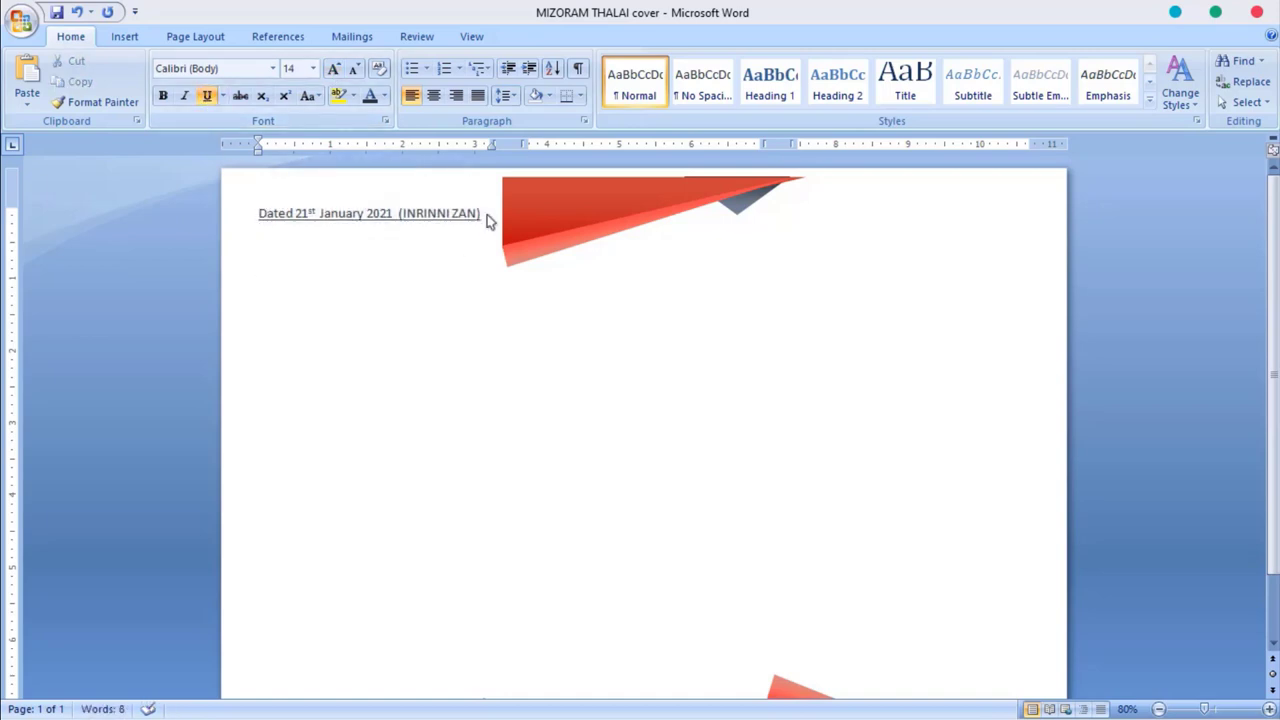
type("Hruaitu : ")
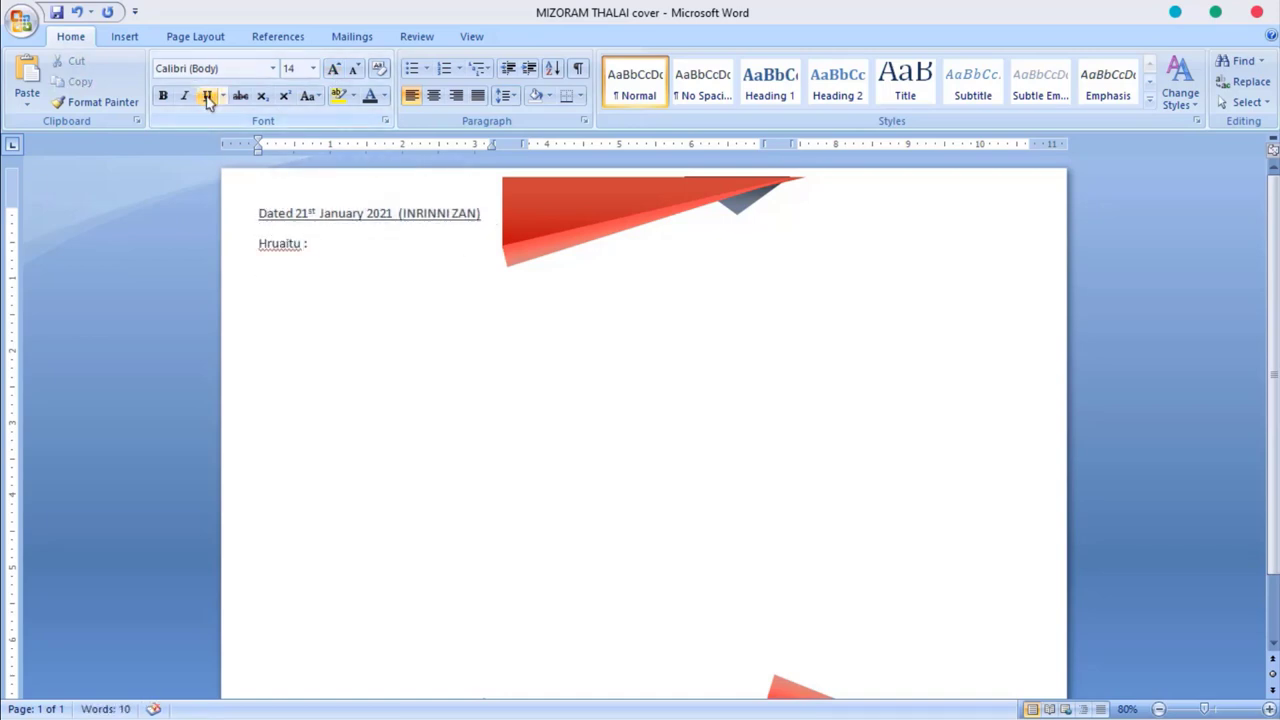
type("Lalremchhunga")
key("Return")
type("Tantu :")
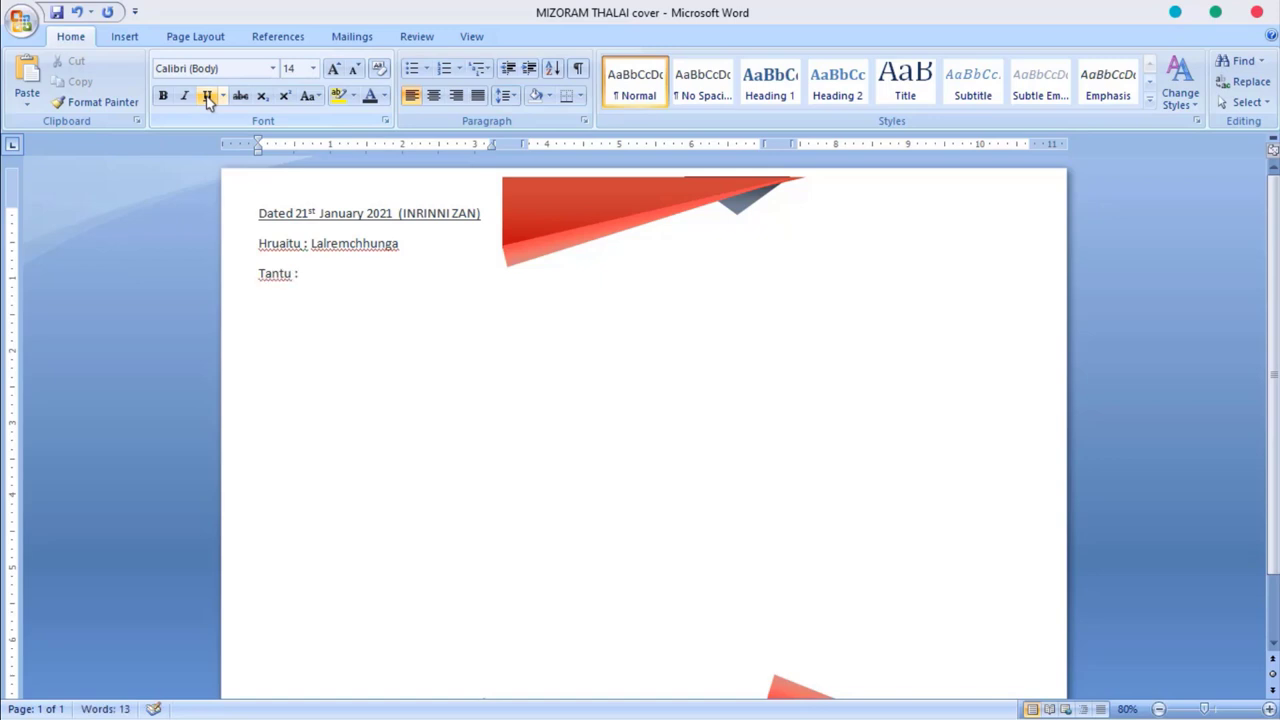
key("BackSpace")
key("BackSpace")
key("BackSpace")
key("BackSpace")
key("BackSpace")
key("BackSpace")
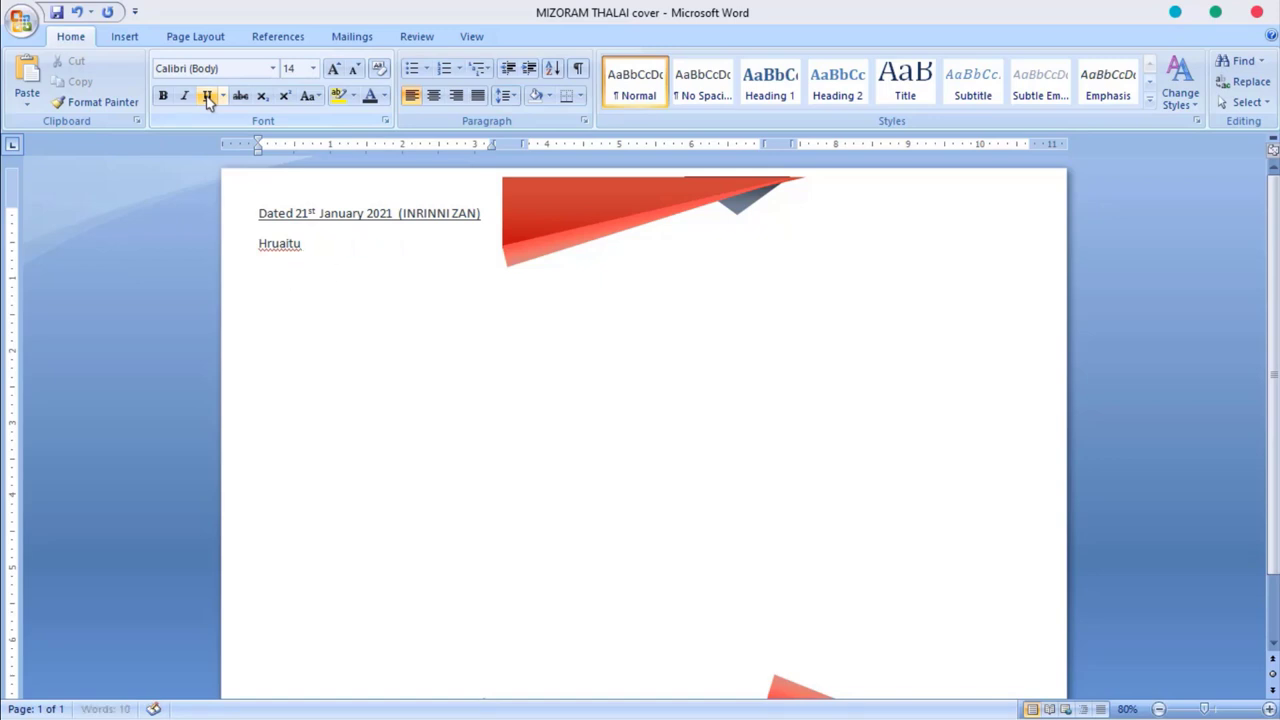
type(":\tLal")
type("remchhunga")
key("Return")
type("Tantu :")
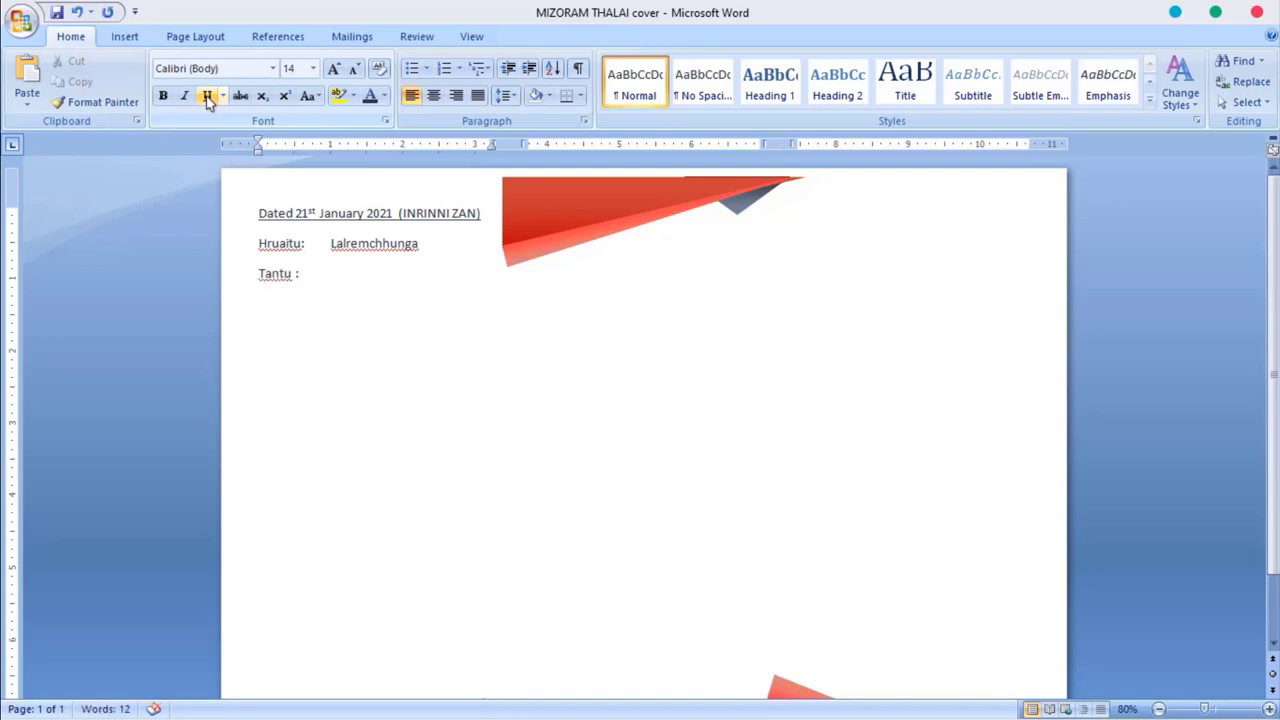
key("Tab")
type("NI/L")
type("hruaizeli")
Add the tab-aligned 'Reports: Branch tin Secretary', 'Reports Khaikhawmna:' and indented Bial Secretary lines
key("Return")
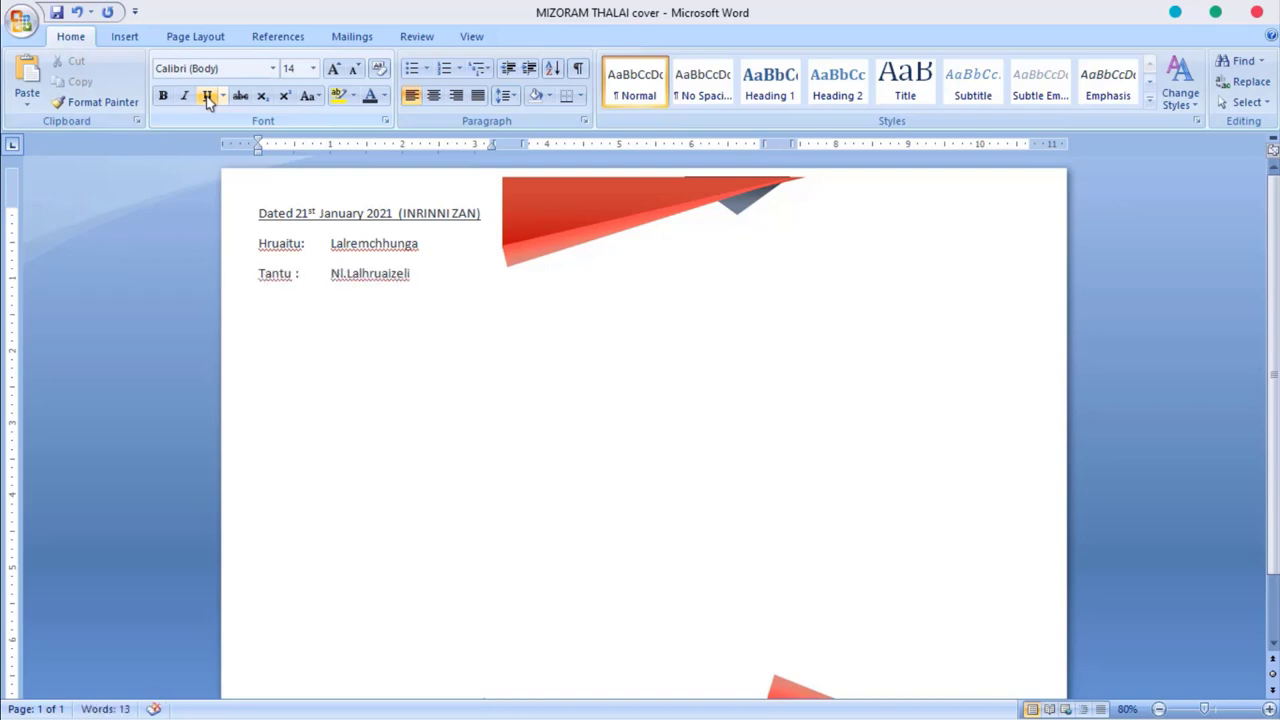
type("Re")
type("ports : ")
type("Branch tin Secretary")
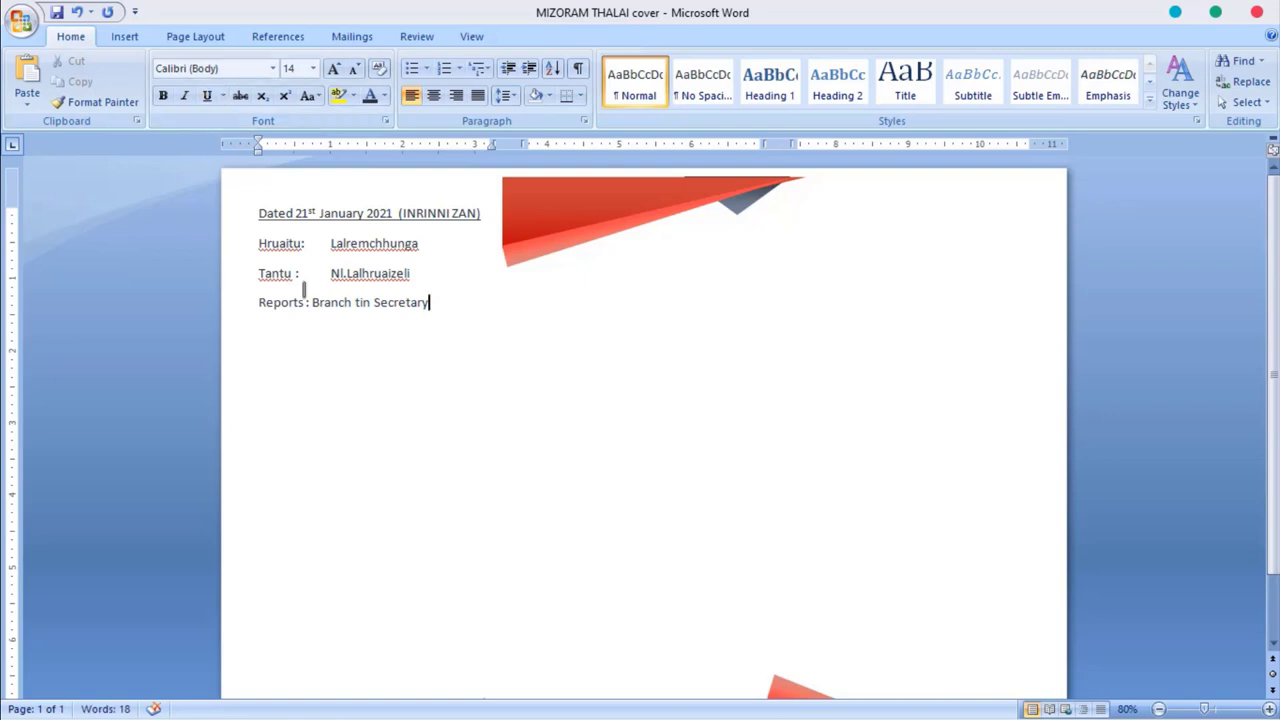
left_click(311, 302)
key("Tab")
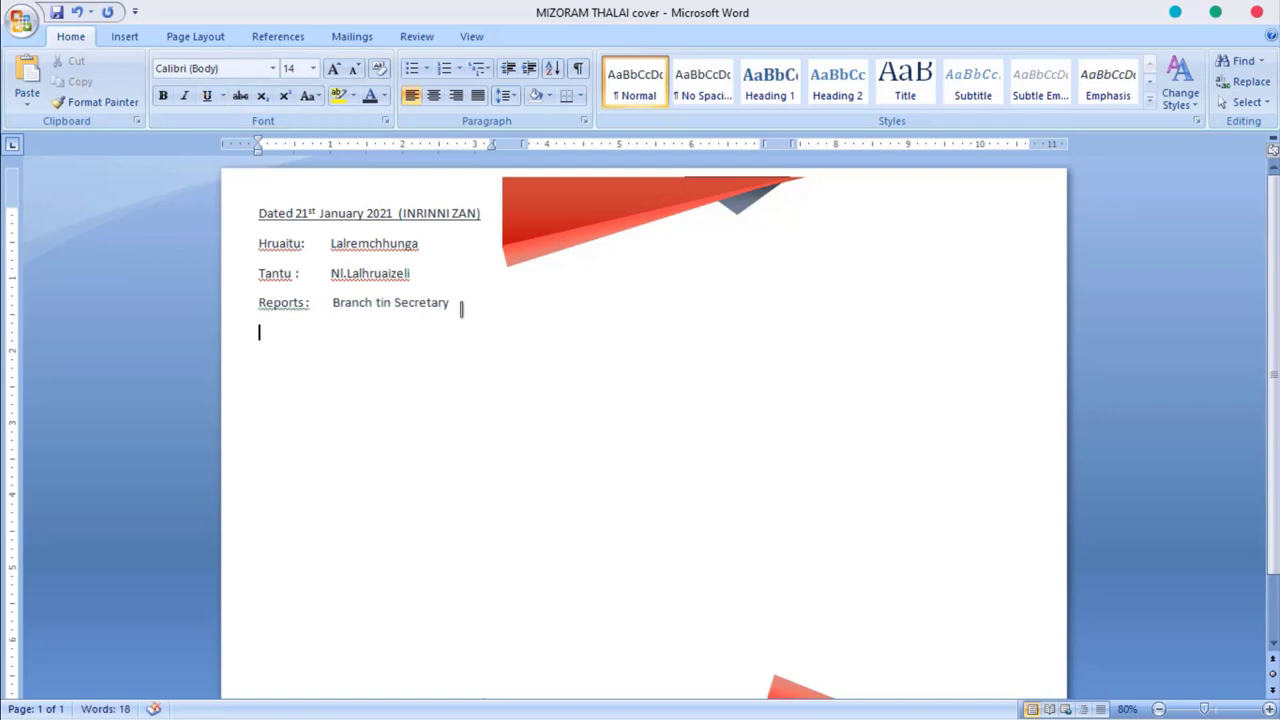
type("Reports Khaikhawmna:")
key("Return")
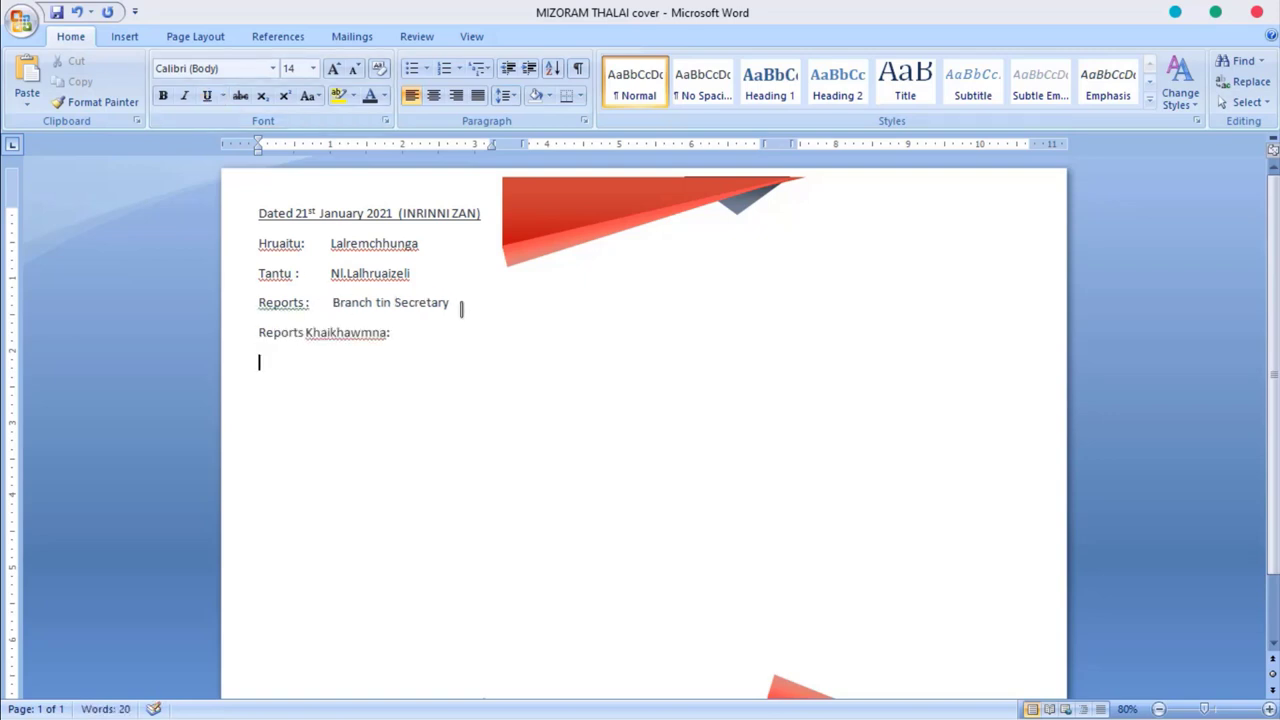
key("Tab")
type("Bial Secretar")
key("BackSpace")
key("BackSpace")
key("BackSpace")
Finish 'Bial Secretary' and set the Hruaitu-to-Bial Secretary lines to 1.0 line spacing
type("ary")
left_click_drag(415, 367, 258, 243)
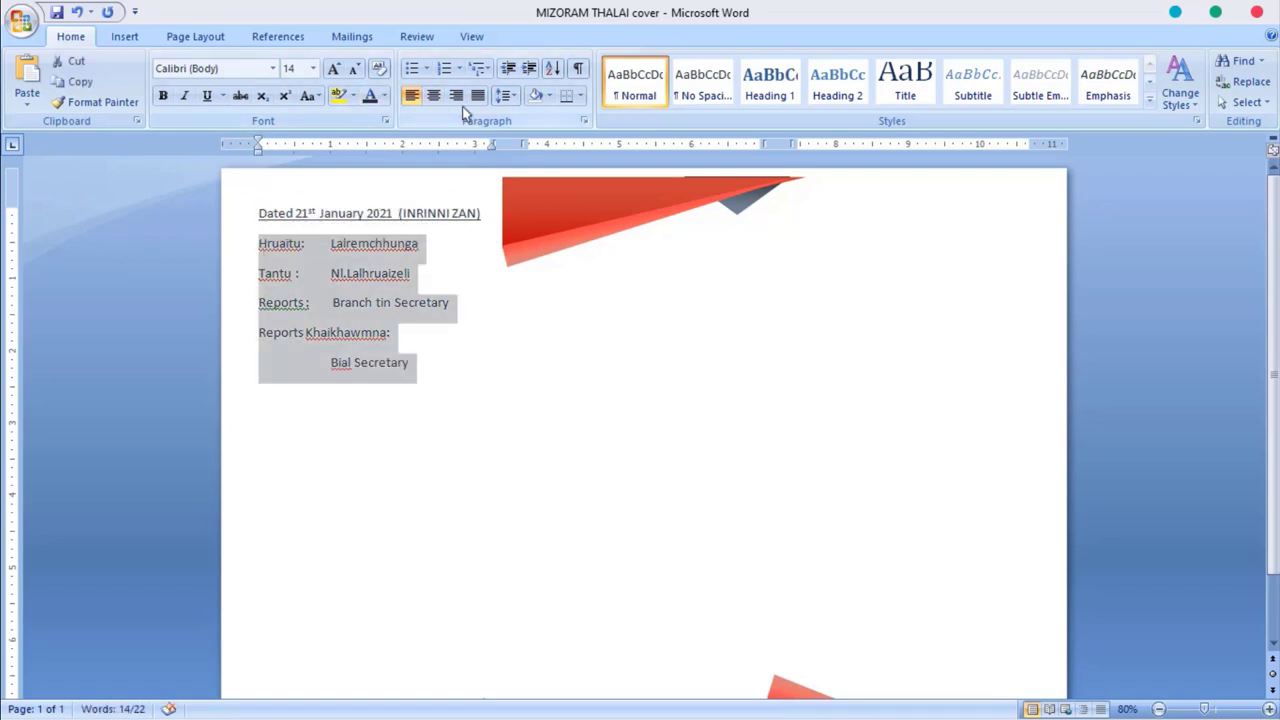
left_click(513, 97)
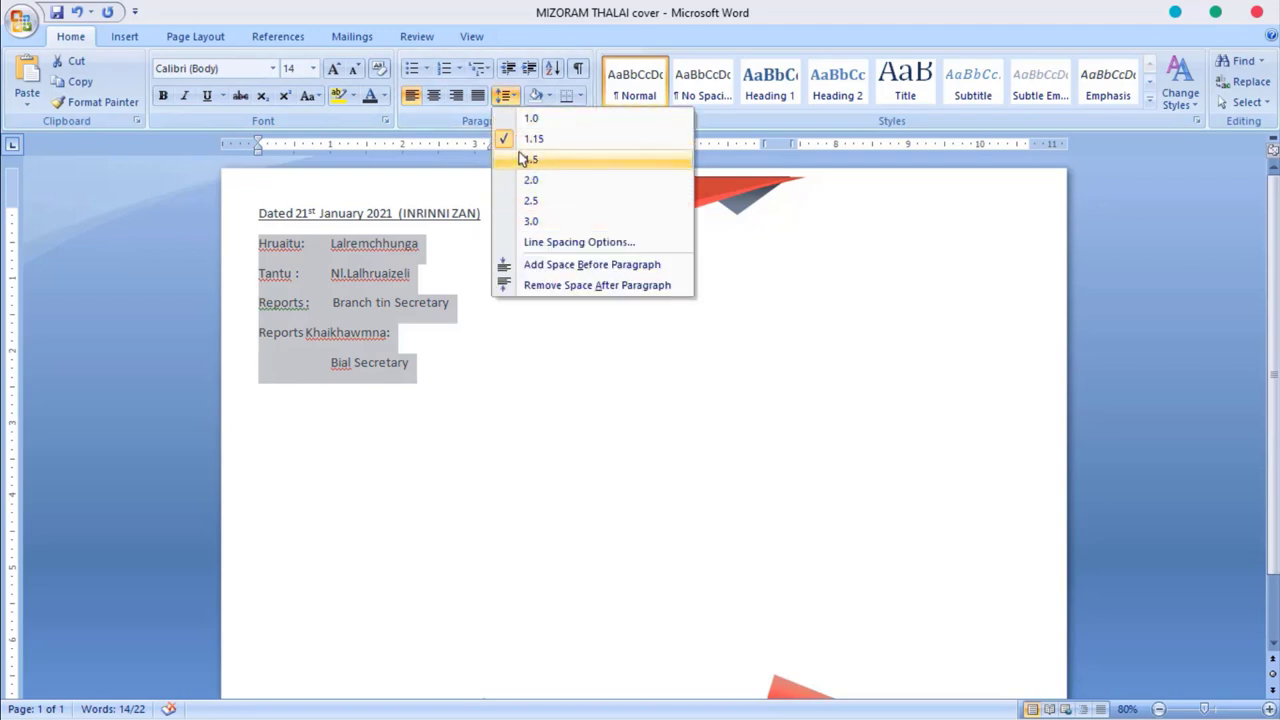
left_click(525, 118)
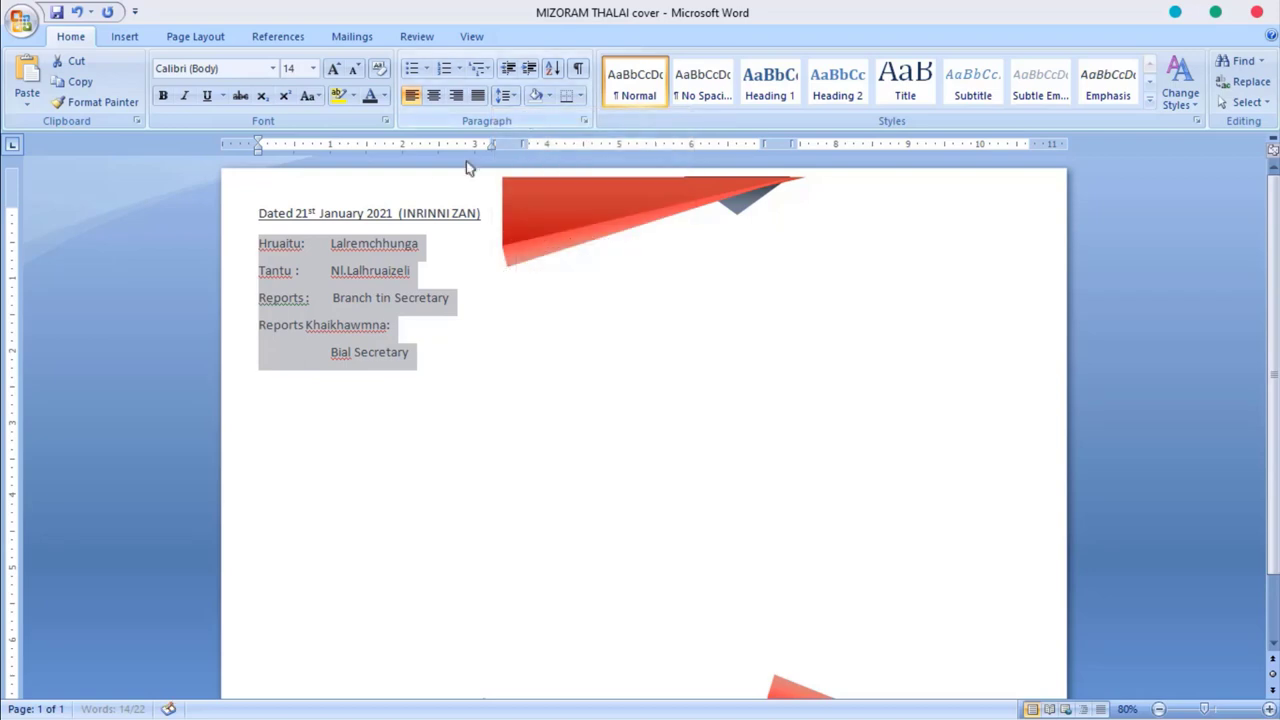
left_click(409, 380)
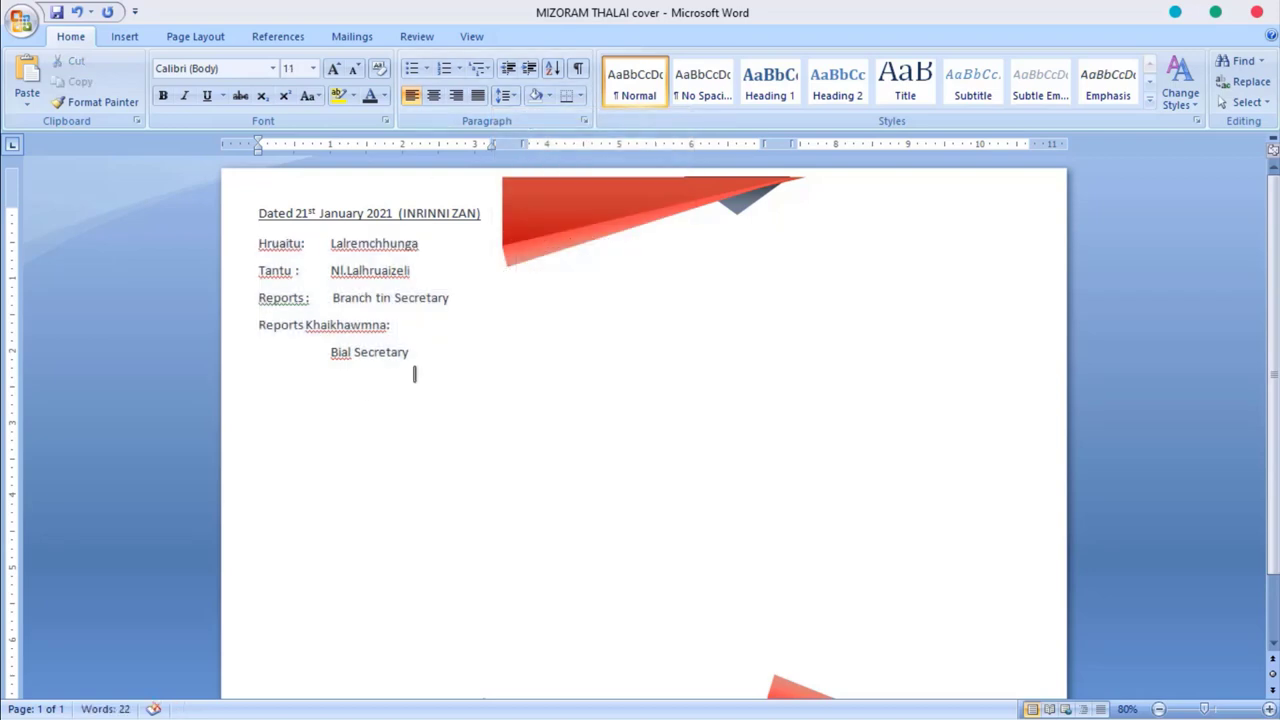
Set all the document text in the Berlin Sans FB font
key("ctrl+a")
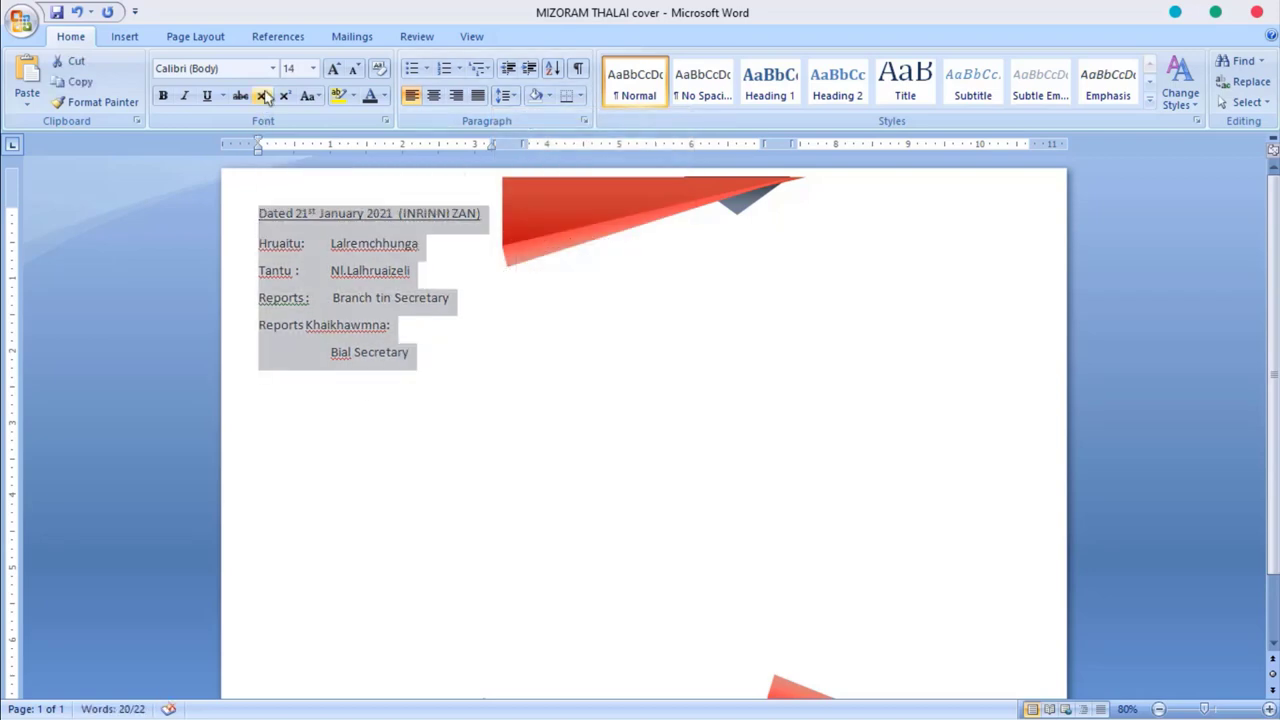
left_click(272, 69)
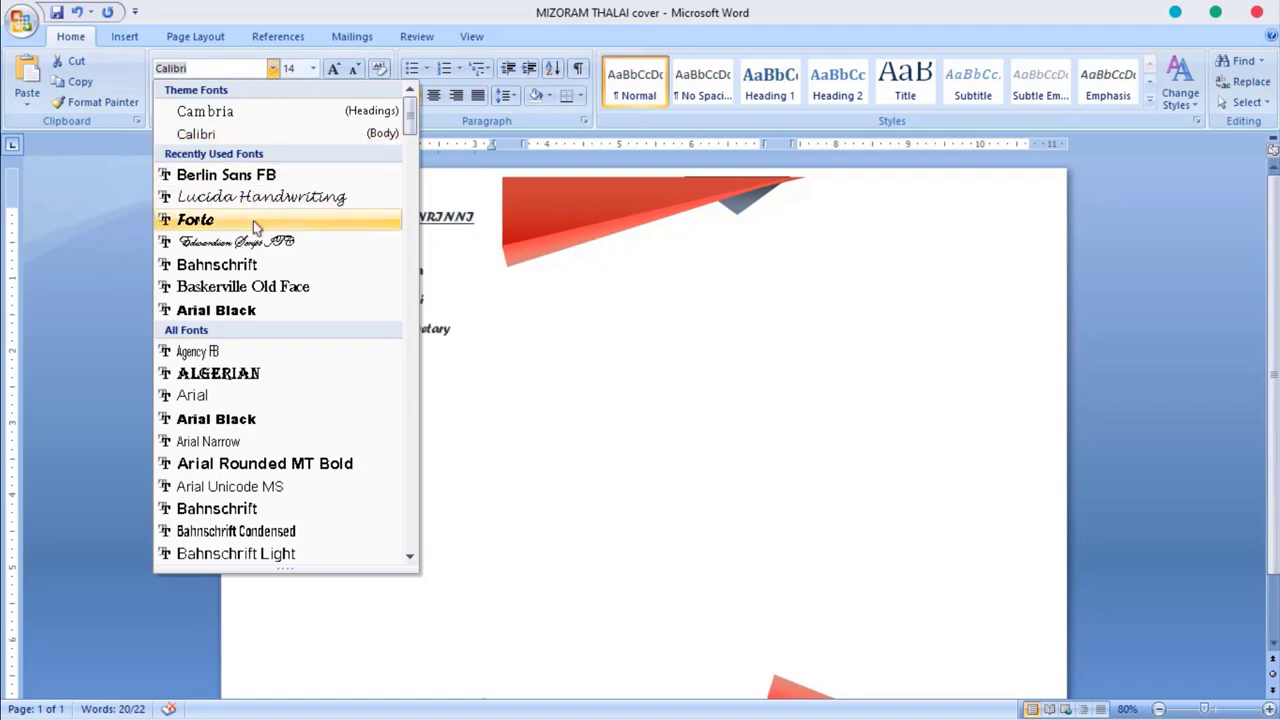
left_click(256, 175)
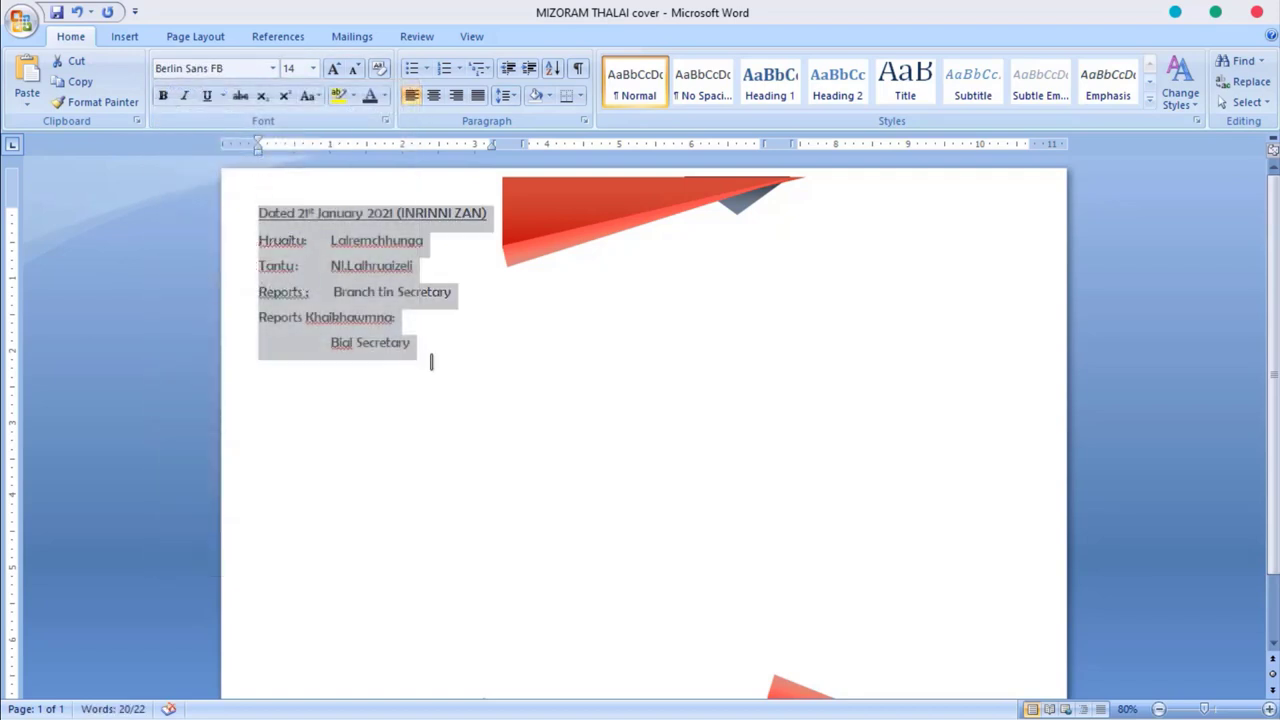
left_click(427, 349)
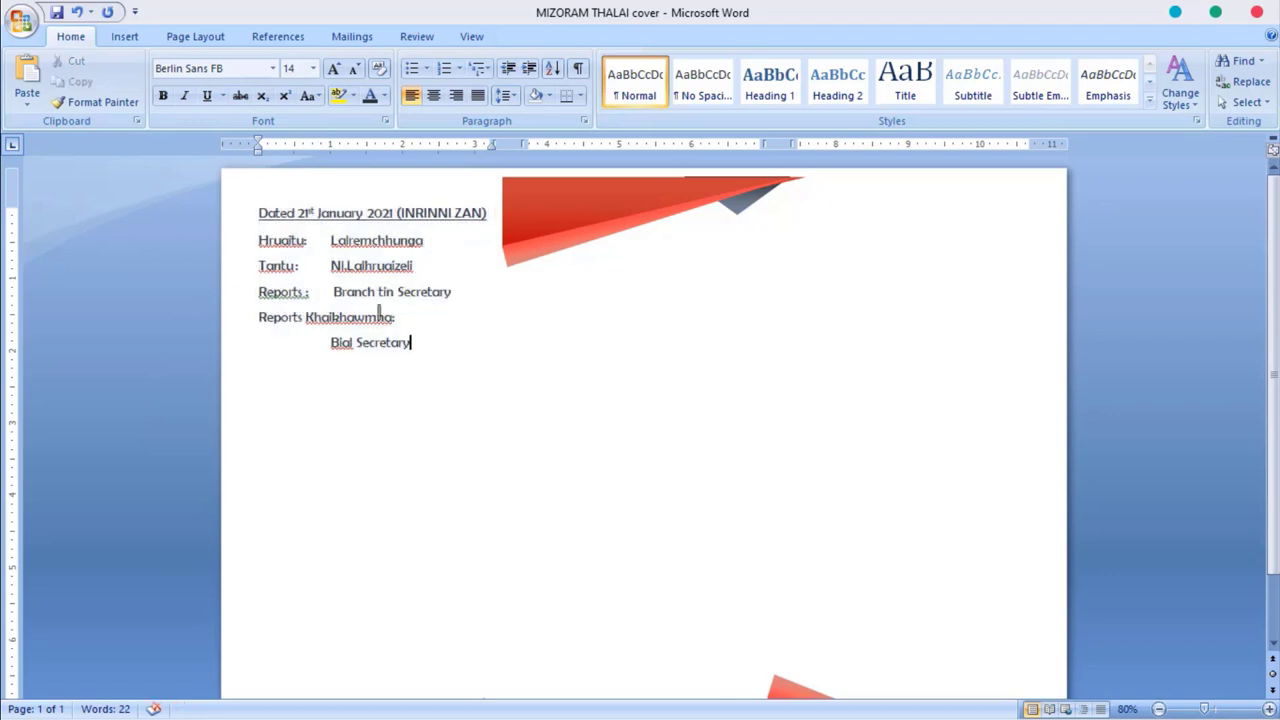
left_click(286, 220, "shift")
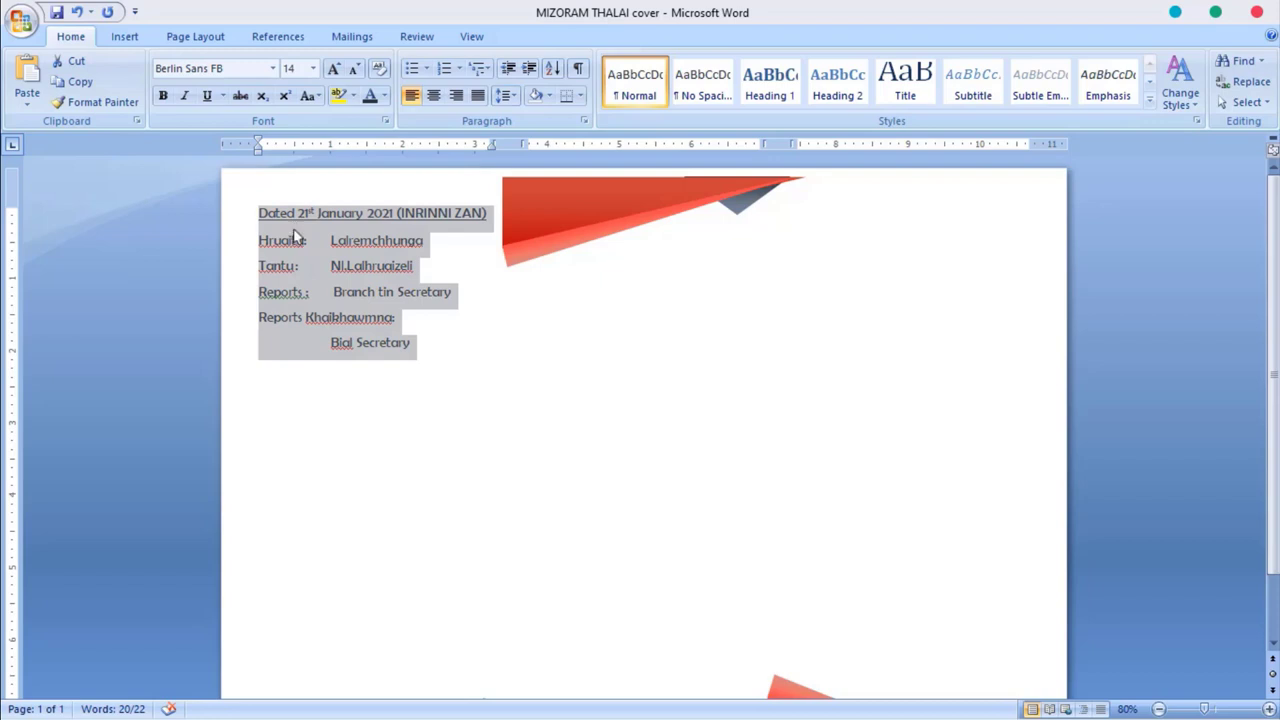
left_click(418, 348)
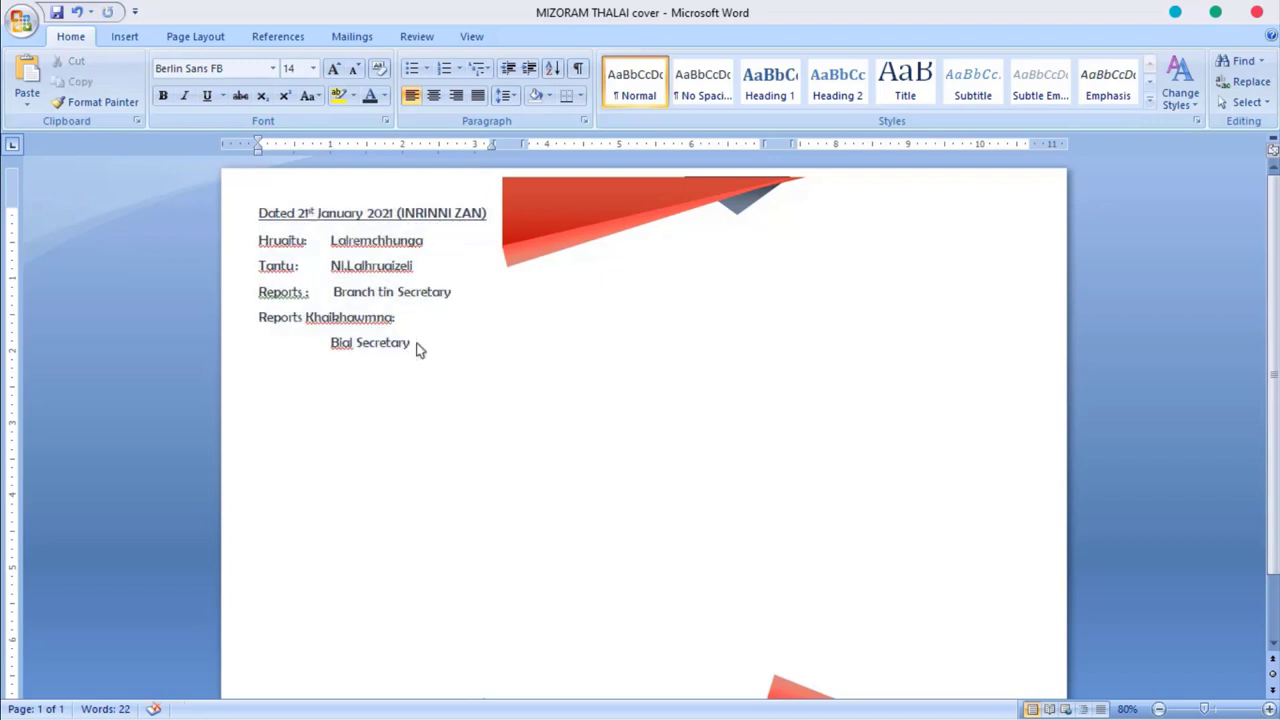
Paste two more report blocks into the left column and delete the two duplicated red shapes
key("Return")
key("ctrl+v")
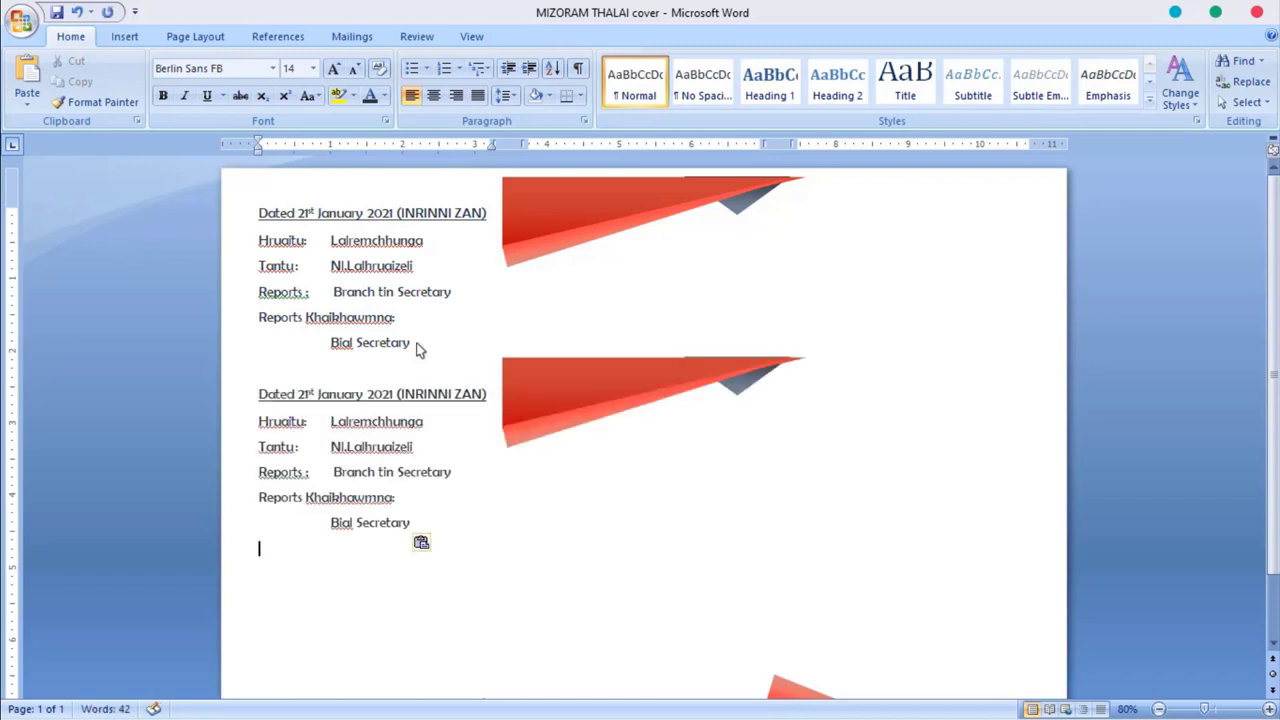
scroll(419, 347, "down", 2)
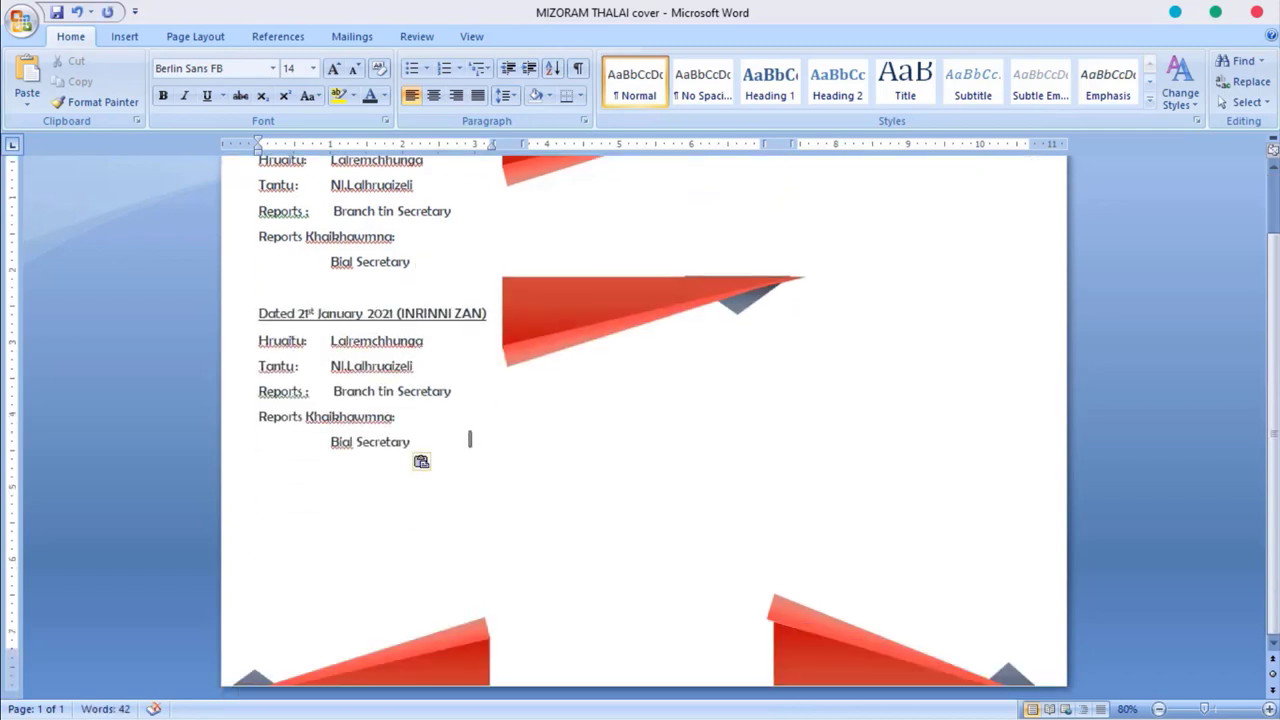
key("ctrl+v")
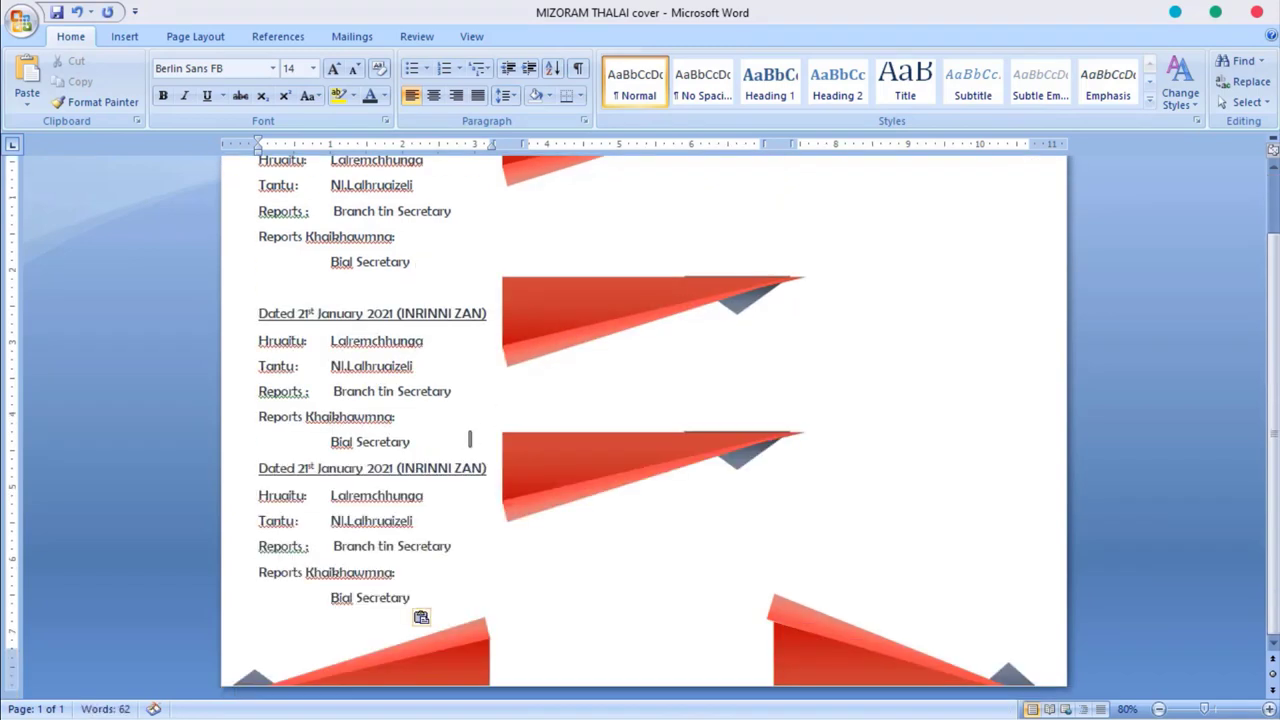
left_click(693, 445)
key("Delete")
left_click(626, 284)
key("Delete")
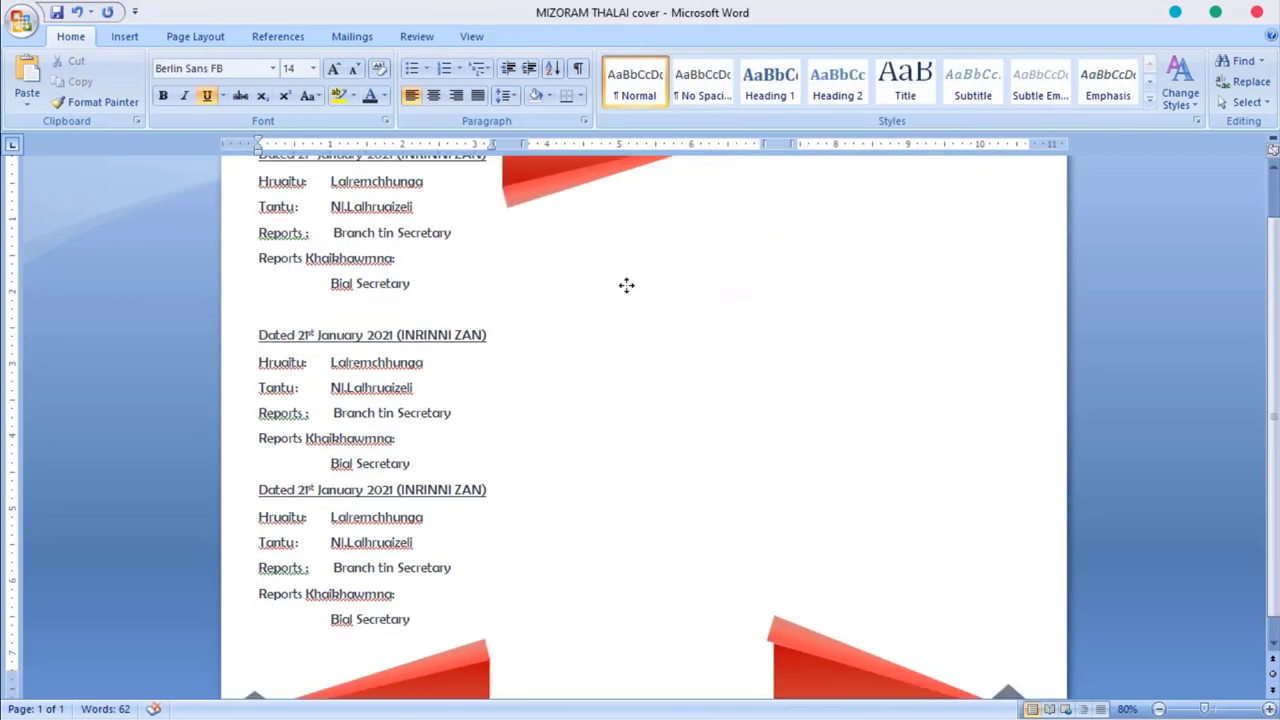
Nudge the top red shape slightly upward and check the grouping of the top and bottom-right shapes
scroll(626, 284, "up", 2)
left_click(576, 179)
left_click_drag(576, 179, 573, 172)
left_click(541, 36)
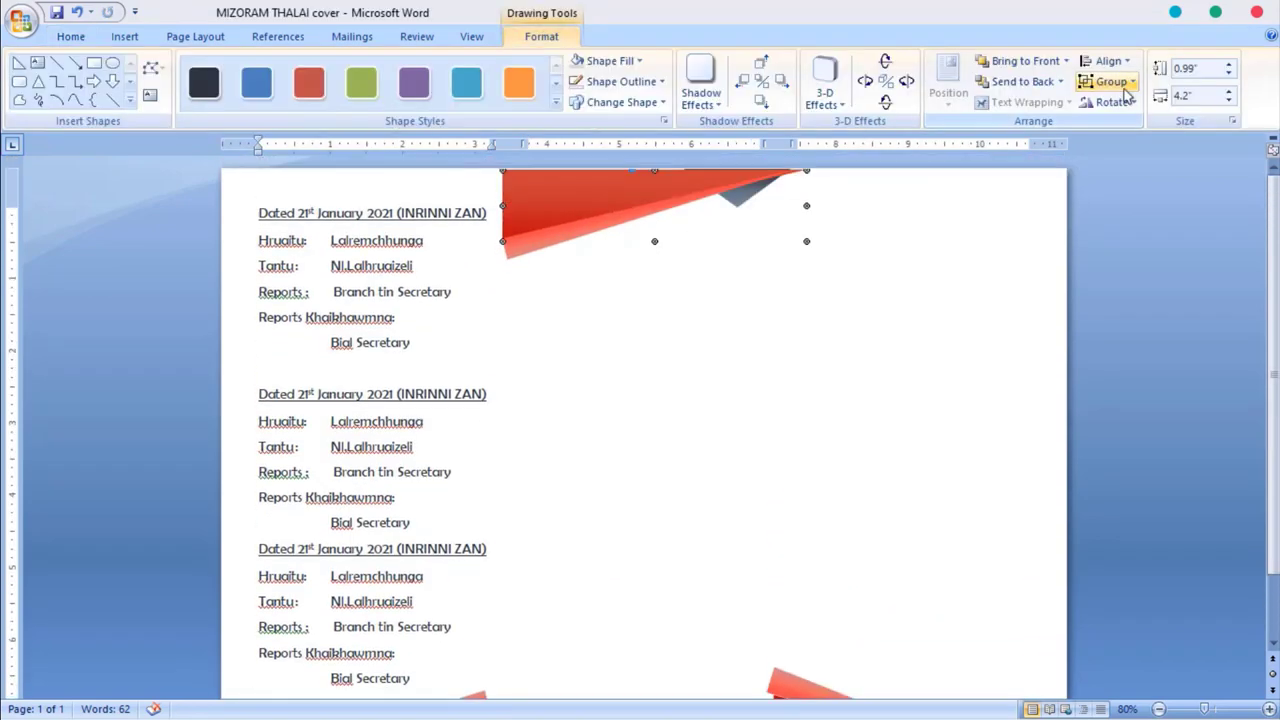
left_click(528, 340)
left_click(617, 199)
left_click(1111, 81)
scroll(640, 420, "down", 2)
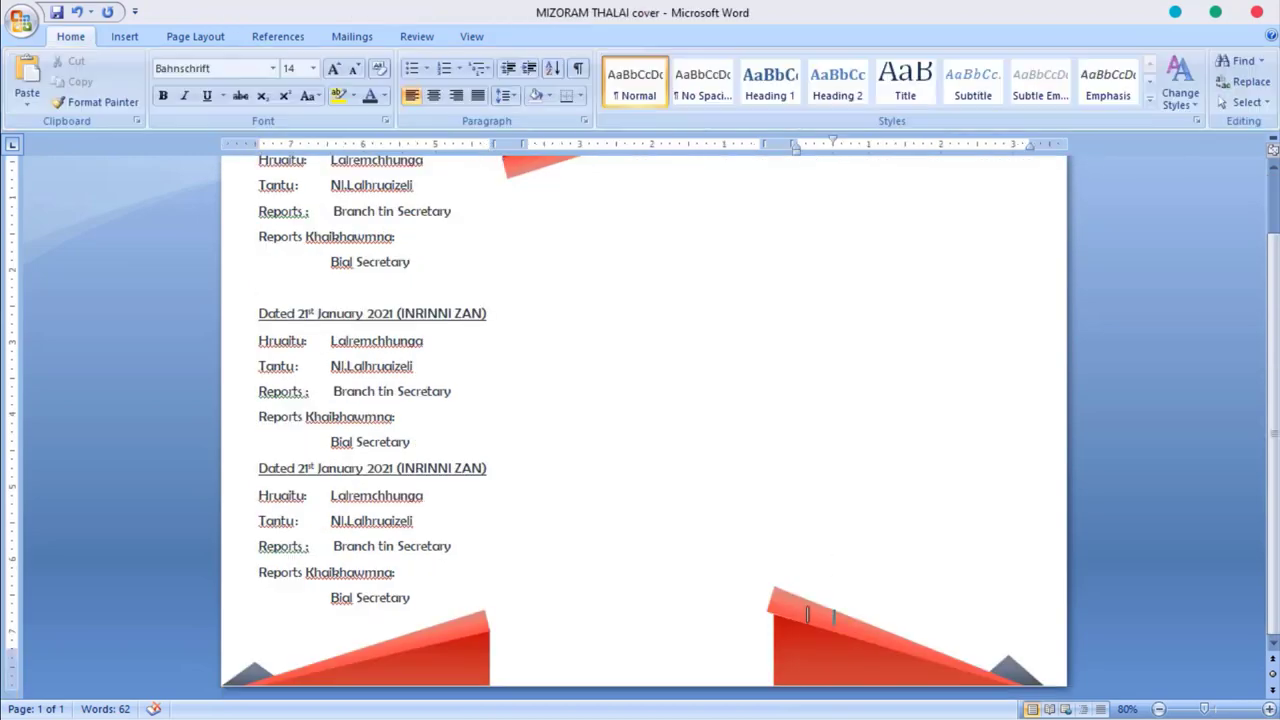
left_click(815, 620)
left_click(1111, 81)
Paste the report block at the top of the middle column
scroll(640, 400, "up", 2)
left_click(526, 212)
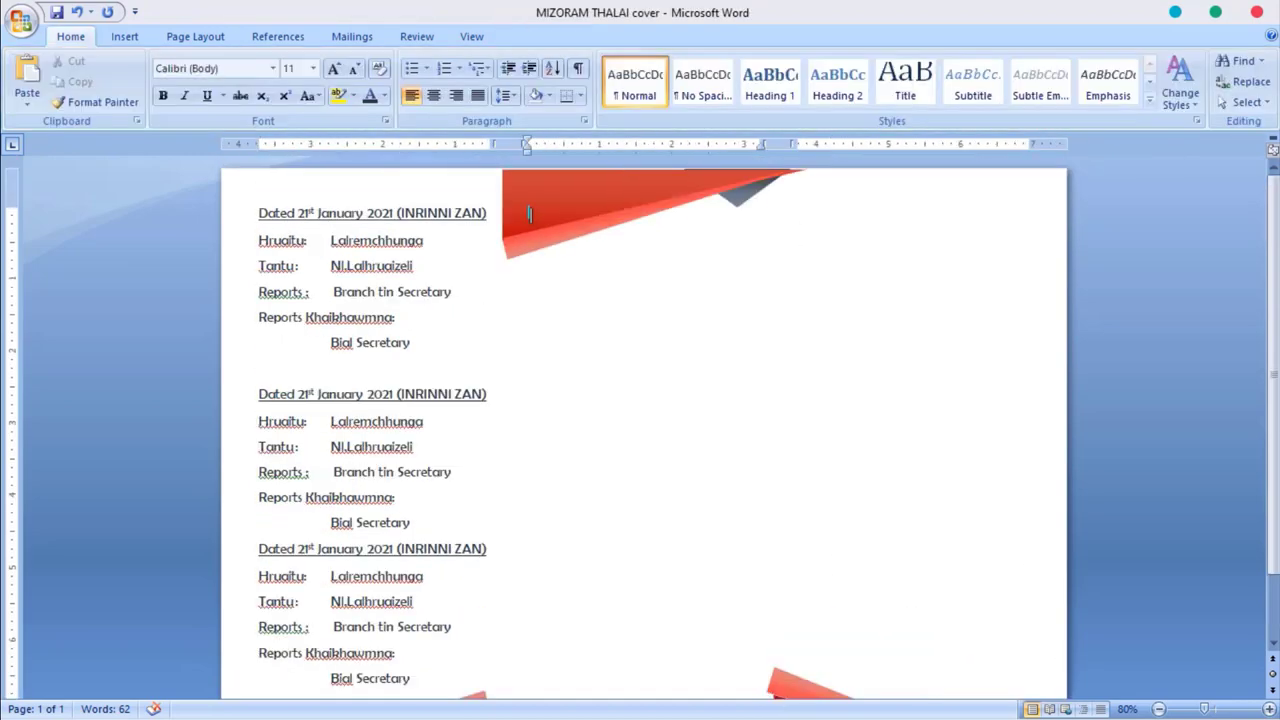
key("ctrl+v")
Paste the second and third report blocks into the middle column
left_click(528, 394)
key("ctrl+v")
left_click(528, 549)
key("ctrl+v")
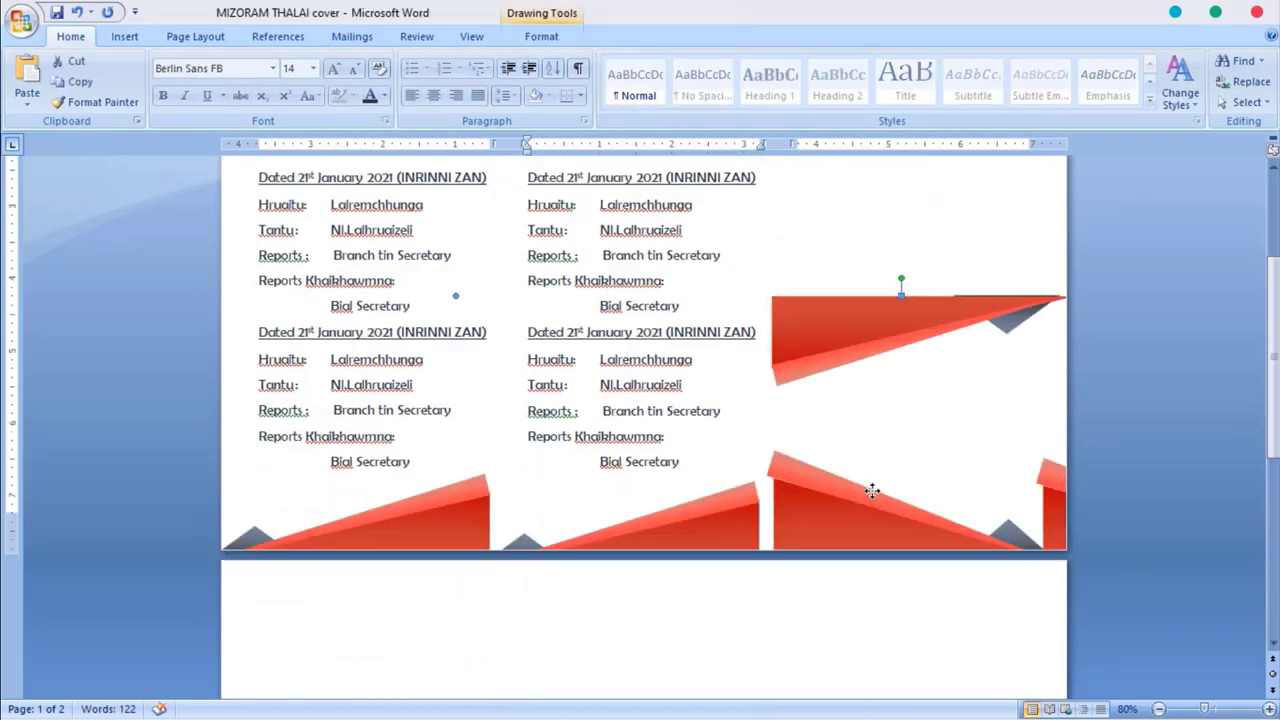
scroll(837, 206, "down", 1)
scroll(834, 209, "up", 1)
Paste report blocks into the right column, with a blank line after the first one
left_click(833, 212)
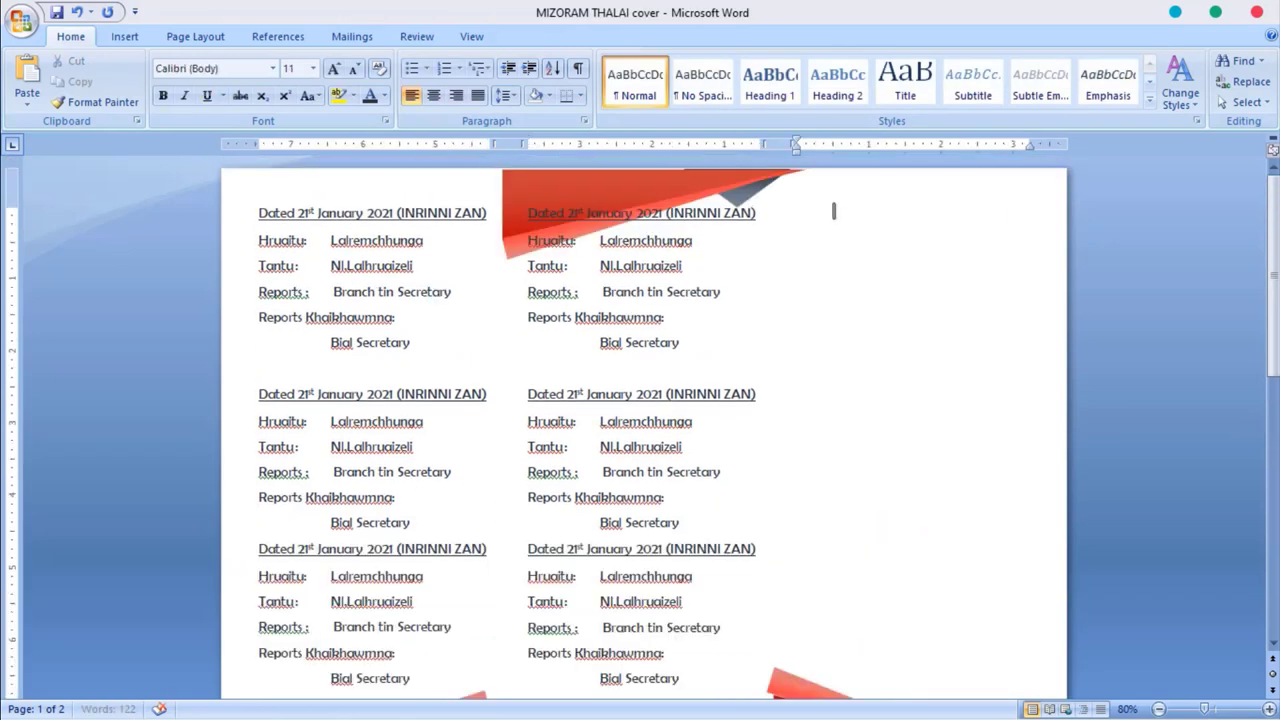
key("ctrl+v")
key("ctrl+v")
left_click(971, 338)
key("Return")
scroll(966, 528, "down", 1)
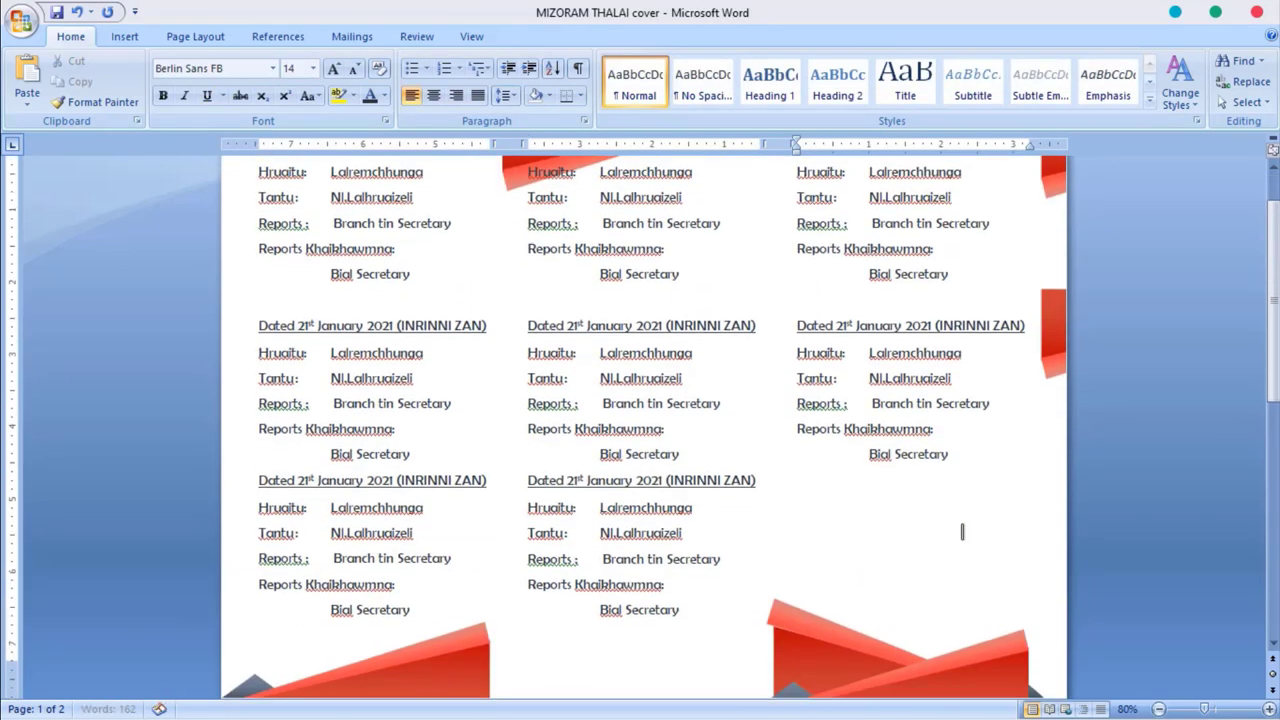
left_click(966, 528)
key("ctrl+v")
Paste one more report block near the bottom of the right column
left_click(723, 286)
scroll(1057, 449, "down", 3)
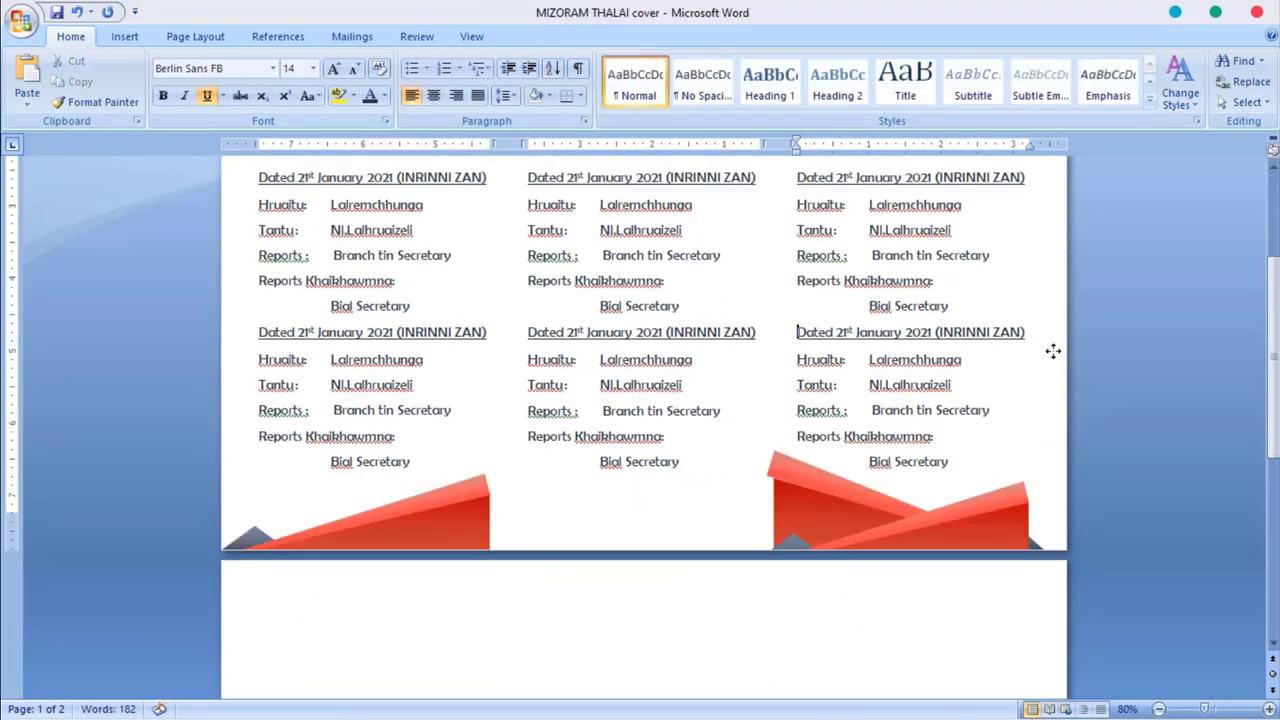
scroll(773, 467, "down", 3)
scroll(773, 467, "down", 5)
scroll(790, 475, "up", 8)
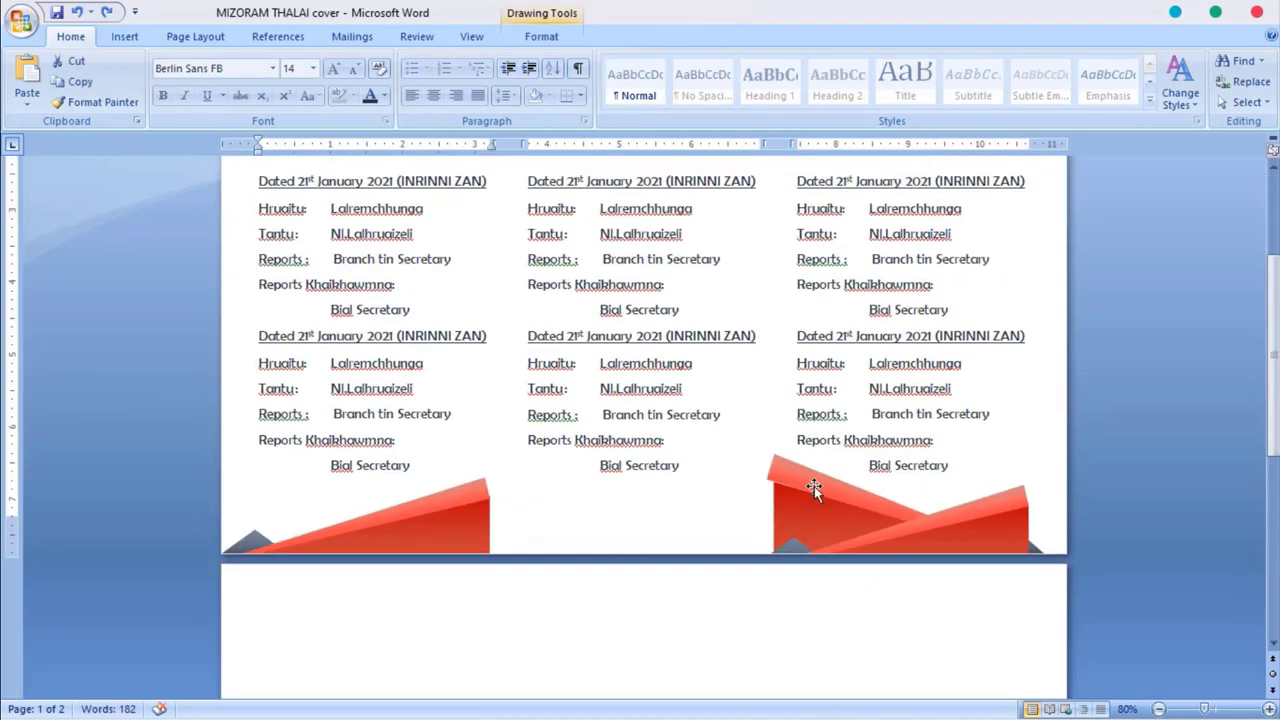
scroll(808, 486, "down", 2)
left_click(814, 486)
key("ctrl+v")
scroll(814, 486, "up", 3)
Check the extra red shapes at the bottom right, then bring up the Insert Shapes gallery
left_click(860, 497)
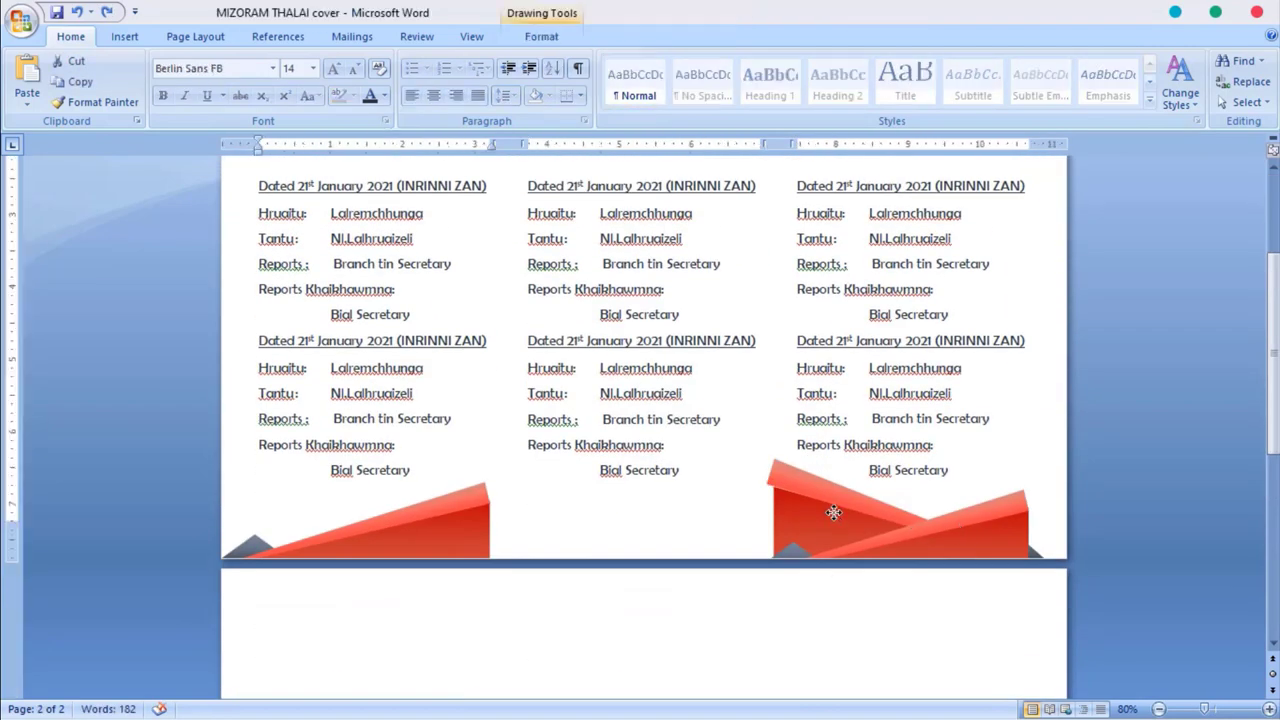
scroll(851, 505, "up", 4)
scroll(851, 557, "down", 13)
scroll(803, 206, "up", 2)
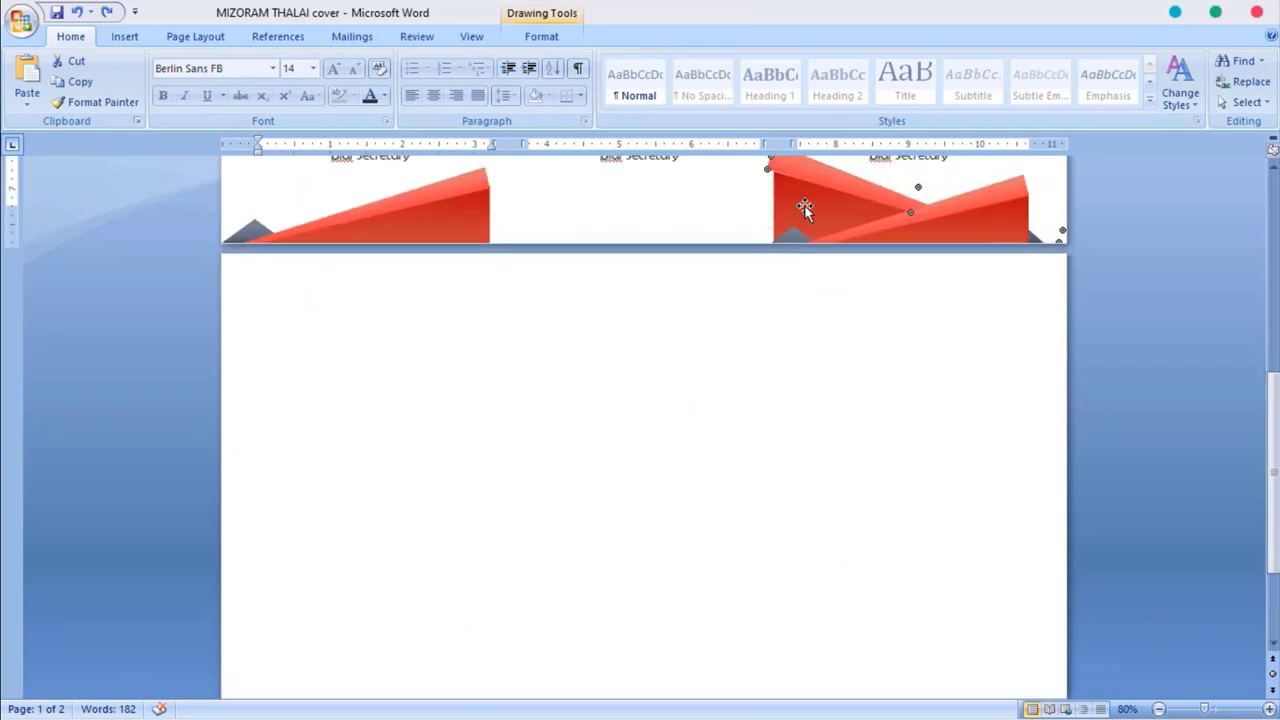
scroll(803, 206, "up", 12)
left_click(1050, 217)
scroll(1050, 217, "down", 8)
left_click(851, 578)
scroll(851, 578, "up", 8)
scroll(851, 578, "down", 11)
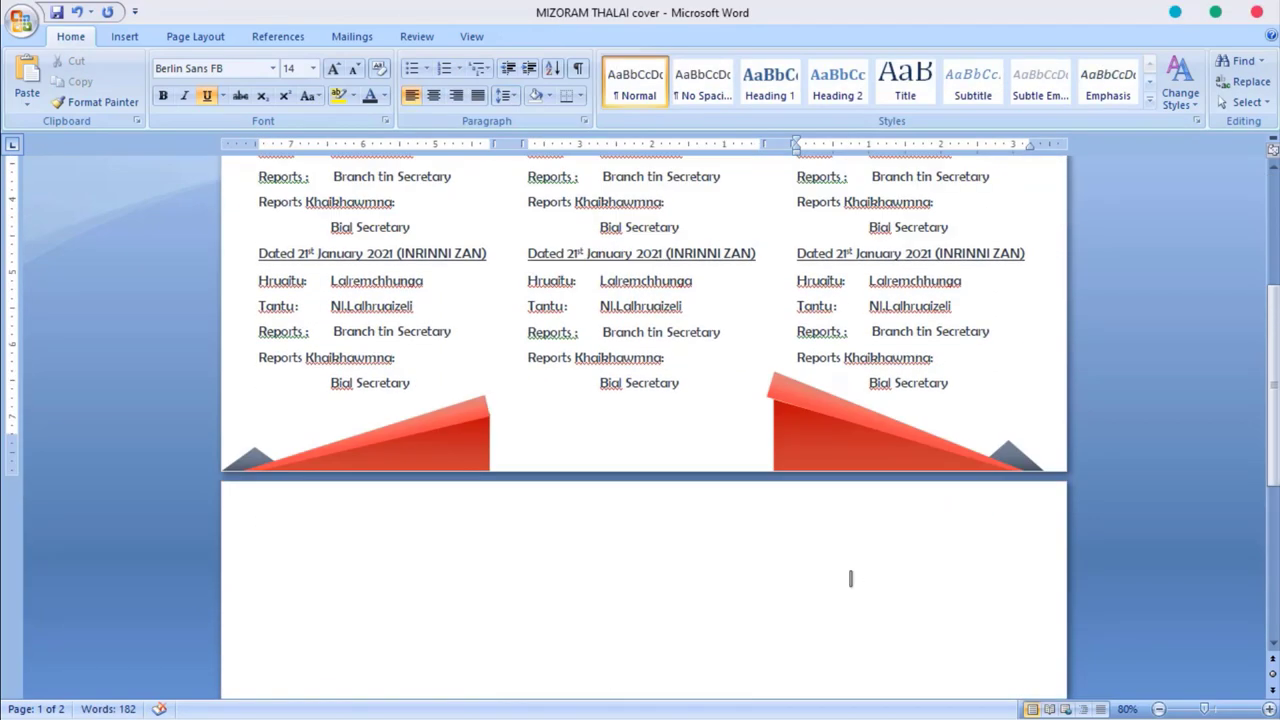
scroll(851, 578, "up", 10)
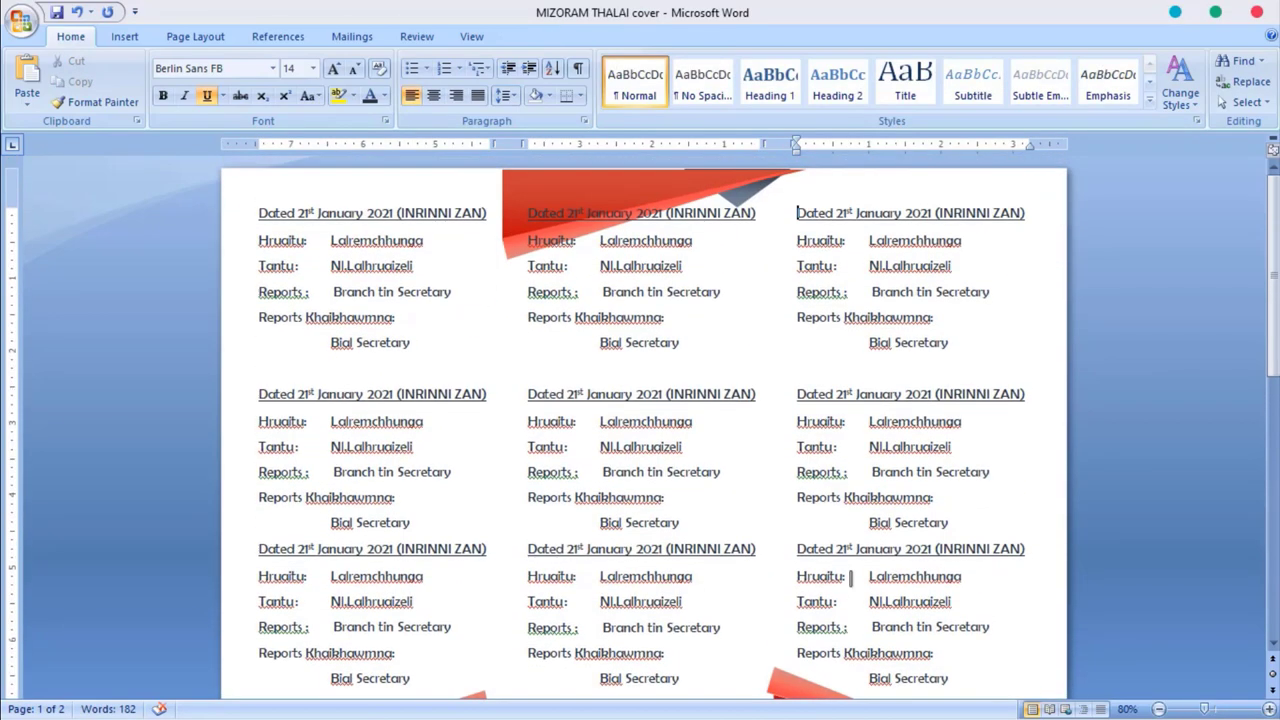
left_click(124, 36)
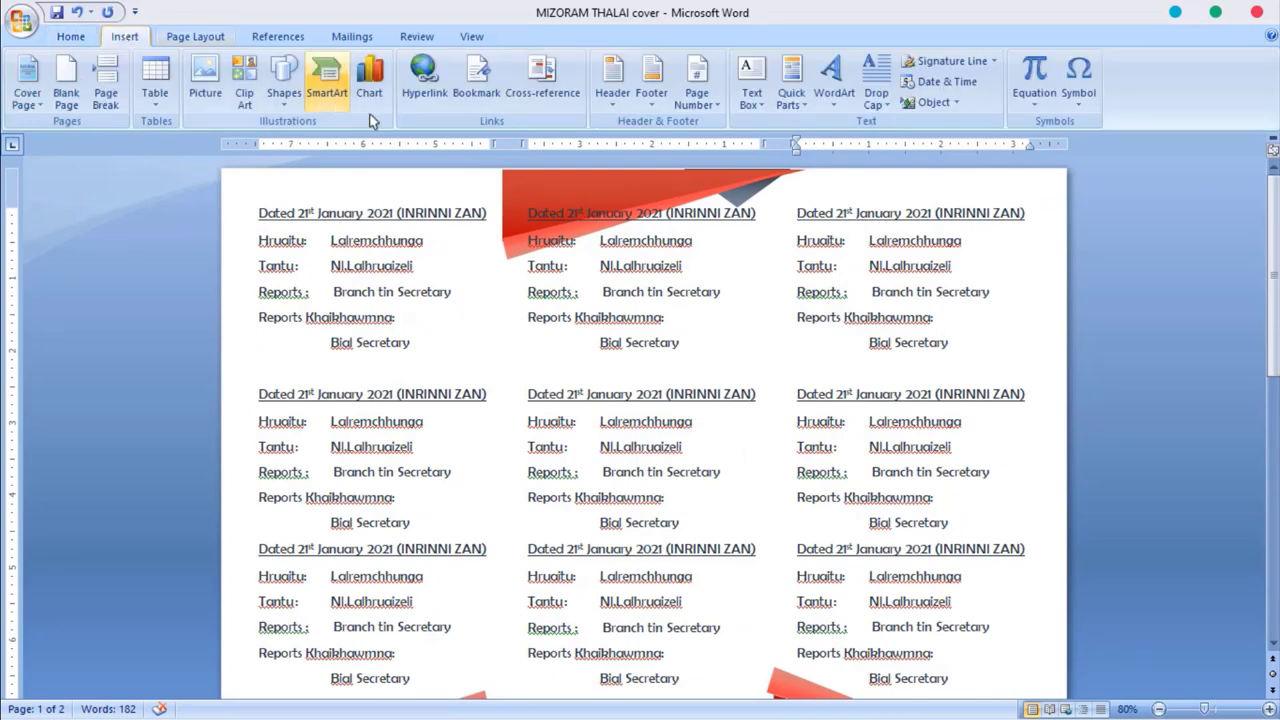
left_click(291, 105)
Draw a rectangle over the top-left report block, remove its outline and place it behind text
left_click(350, 146)
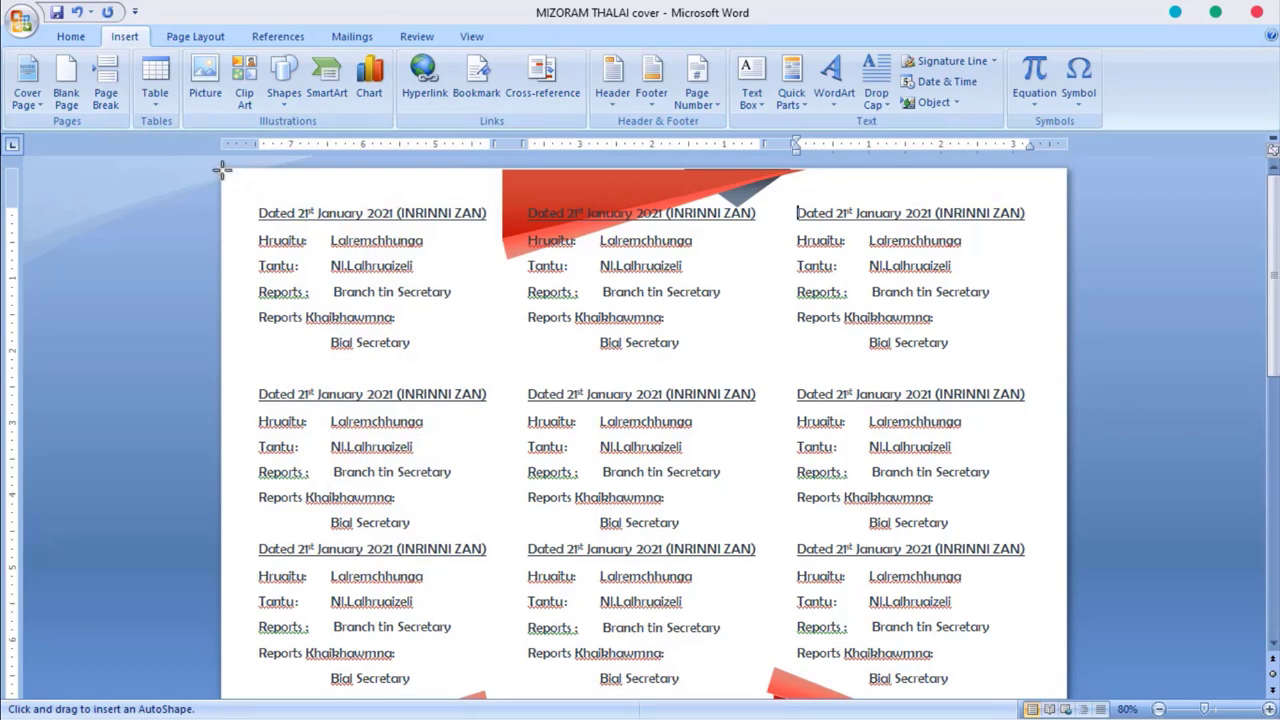
left_click_drag(222, 170, 512, 482)
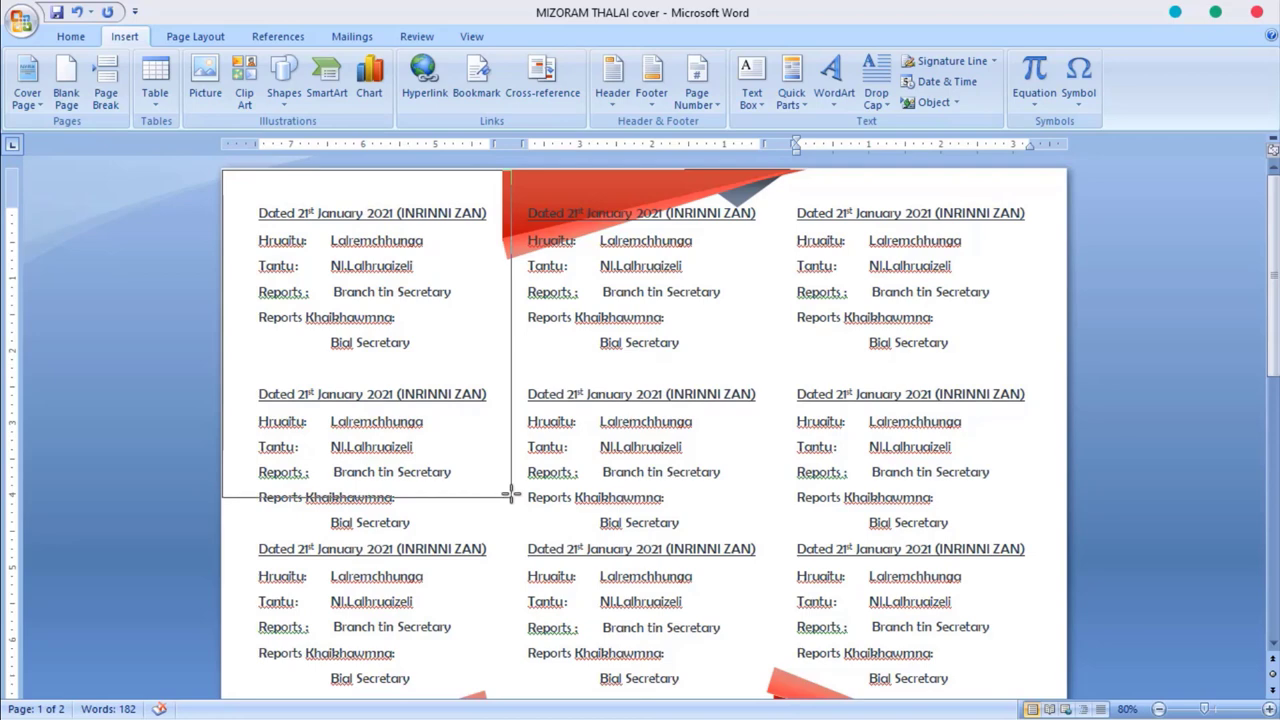
left_click_drag(512, 482, 513, 369)
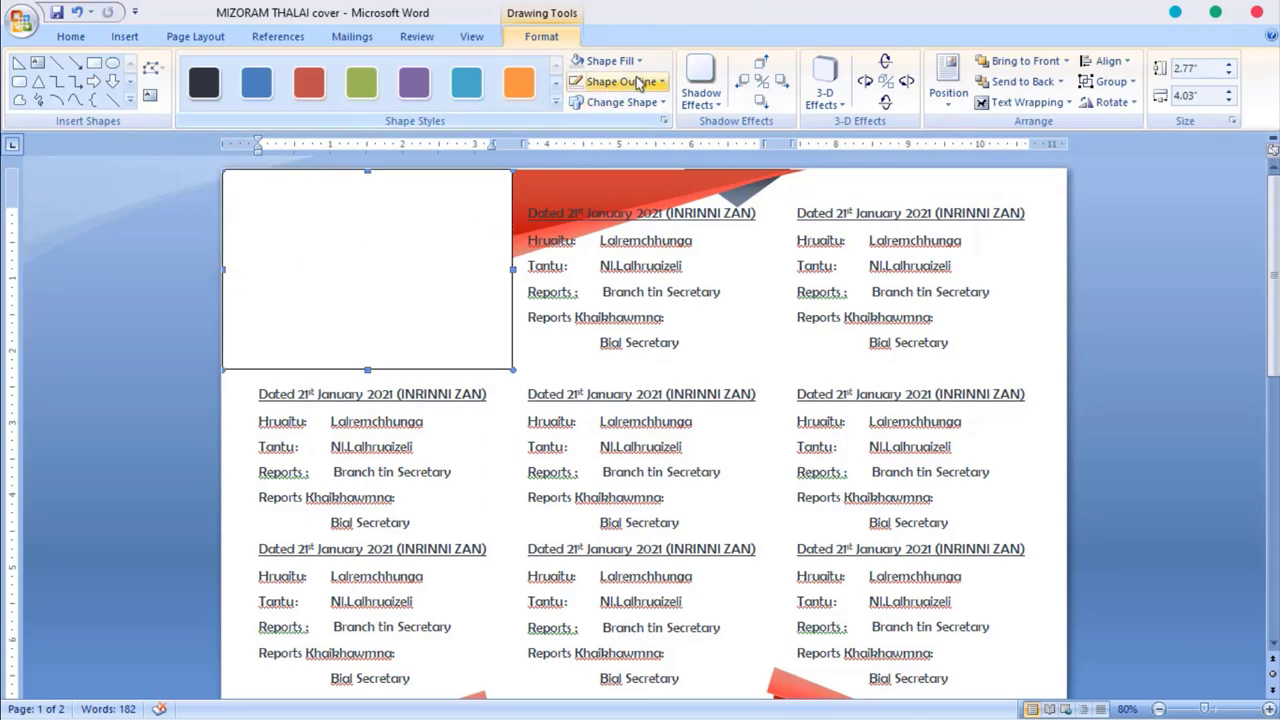
left_click(610, 61)
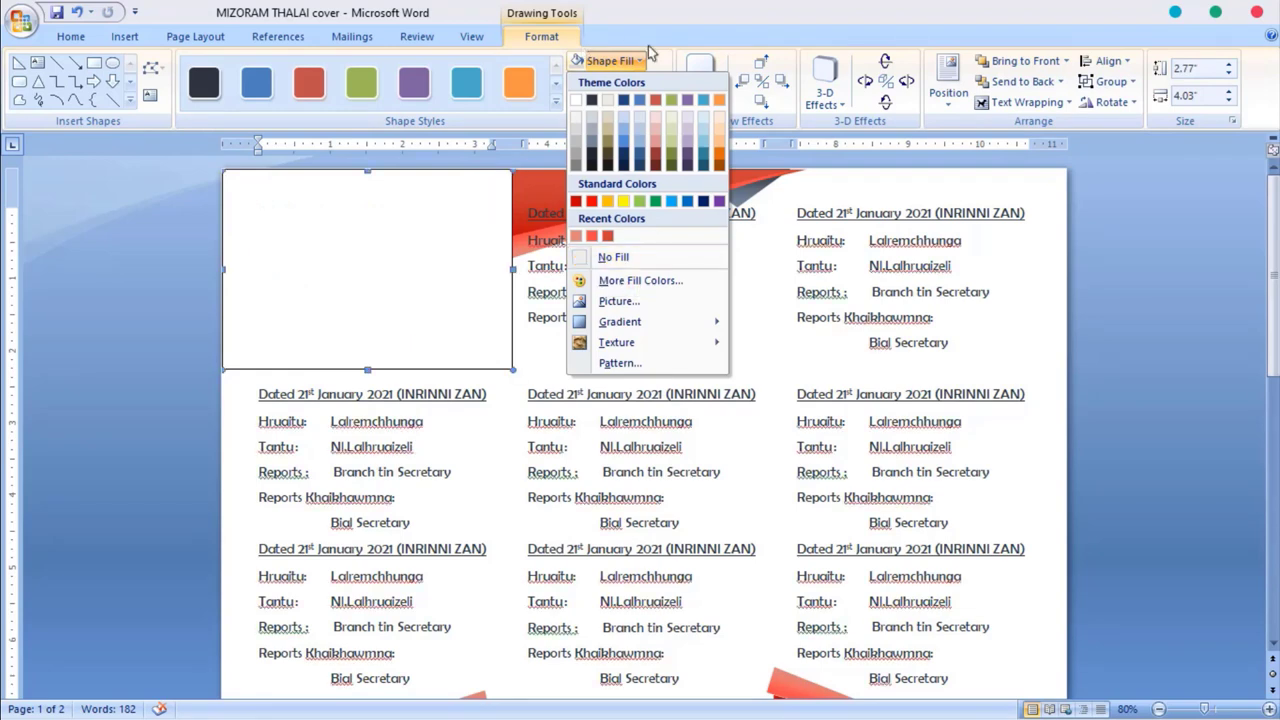
left_click(630, 81)
left_click(630, 81)
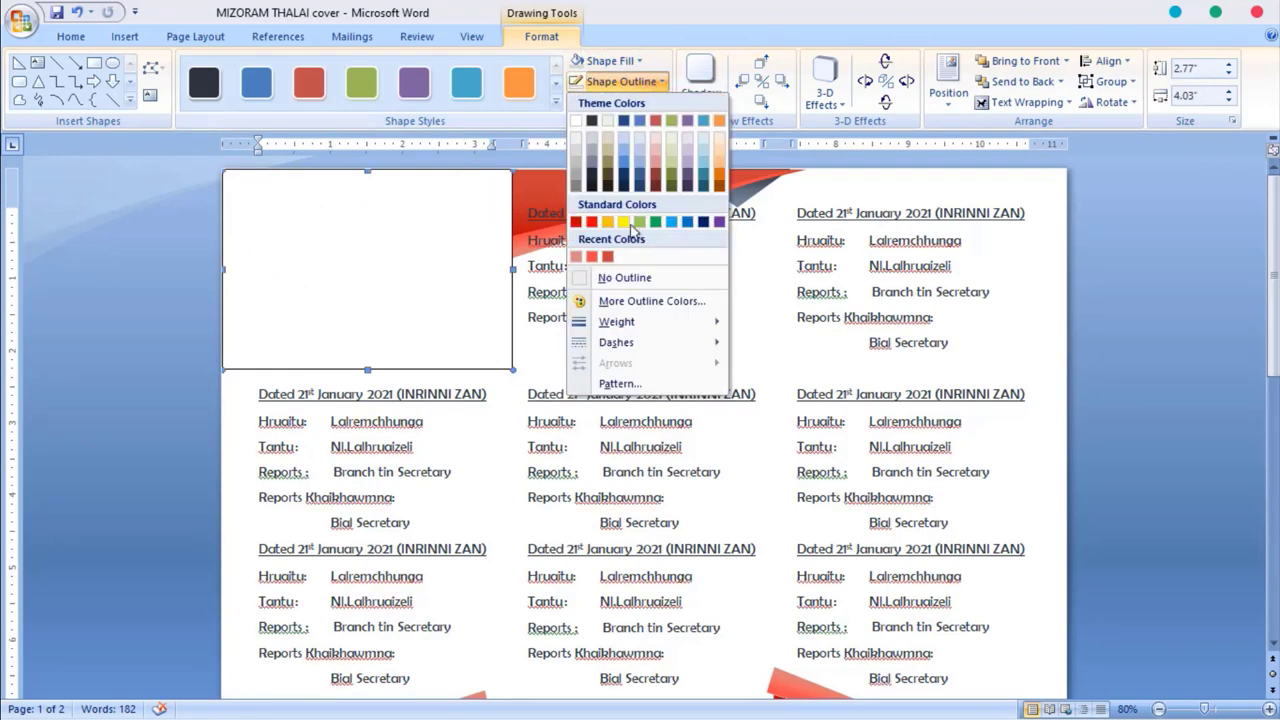
left_click(625, 278)
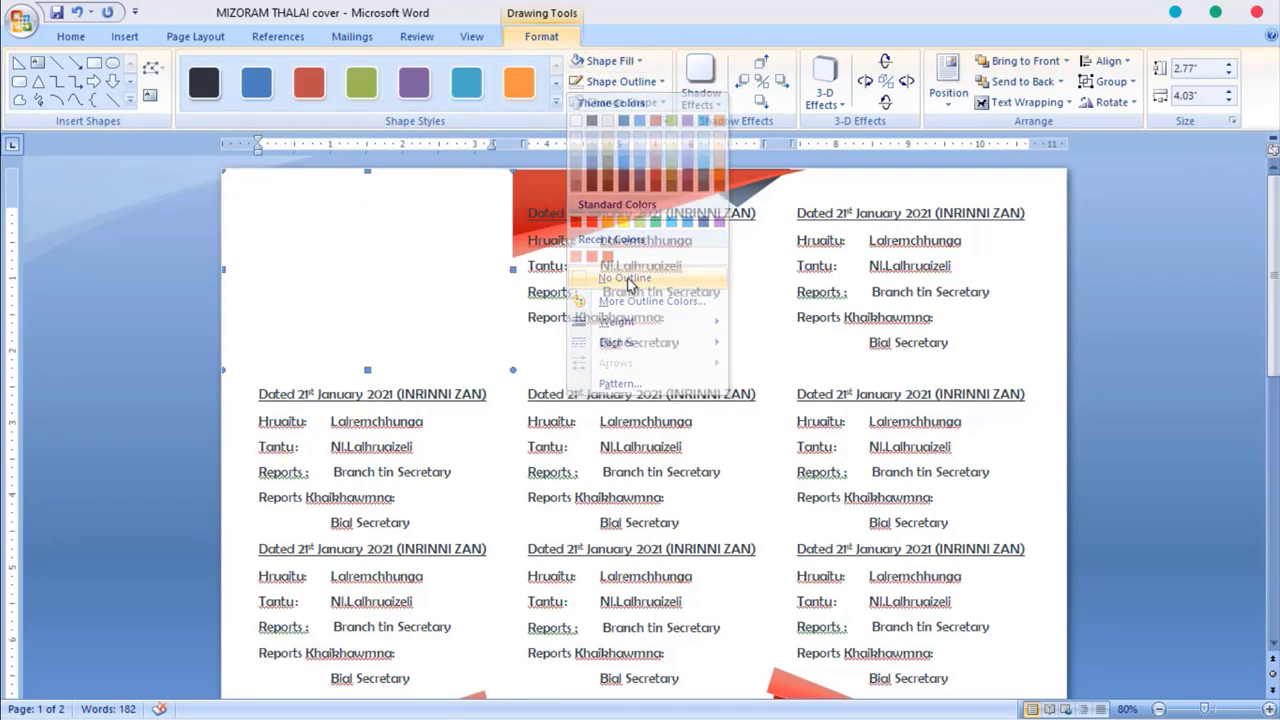
left_click(1046, 110)
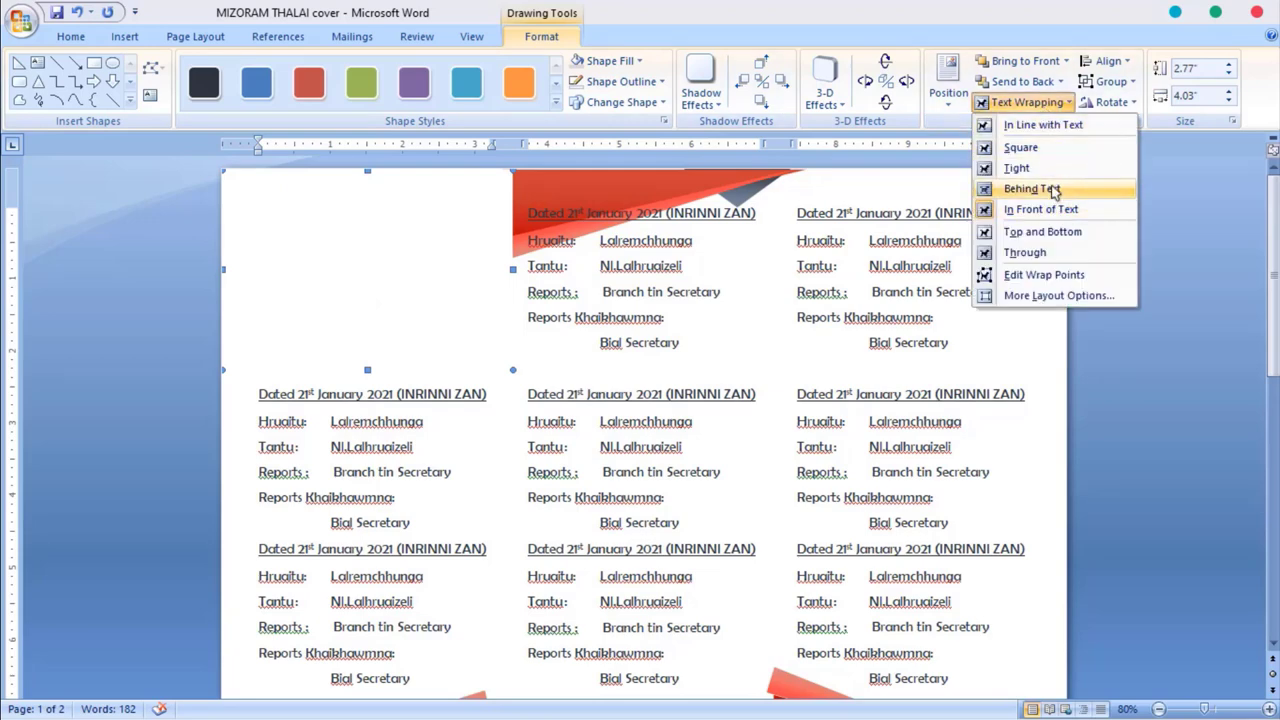
left_click(1045, 185)
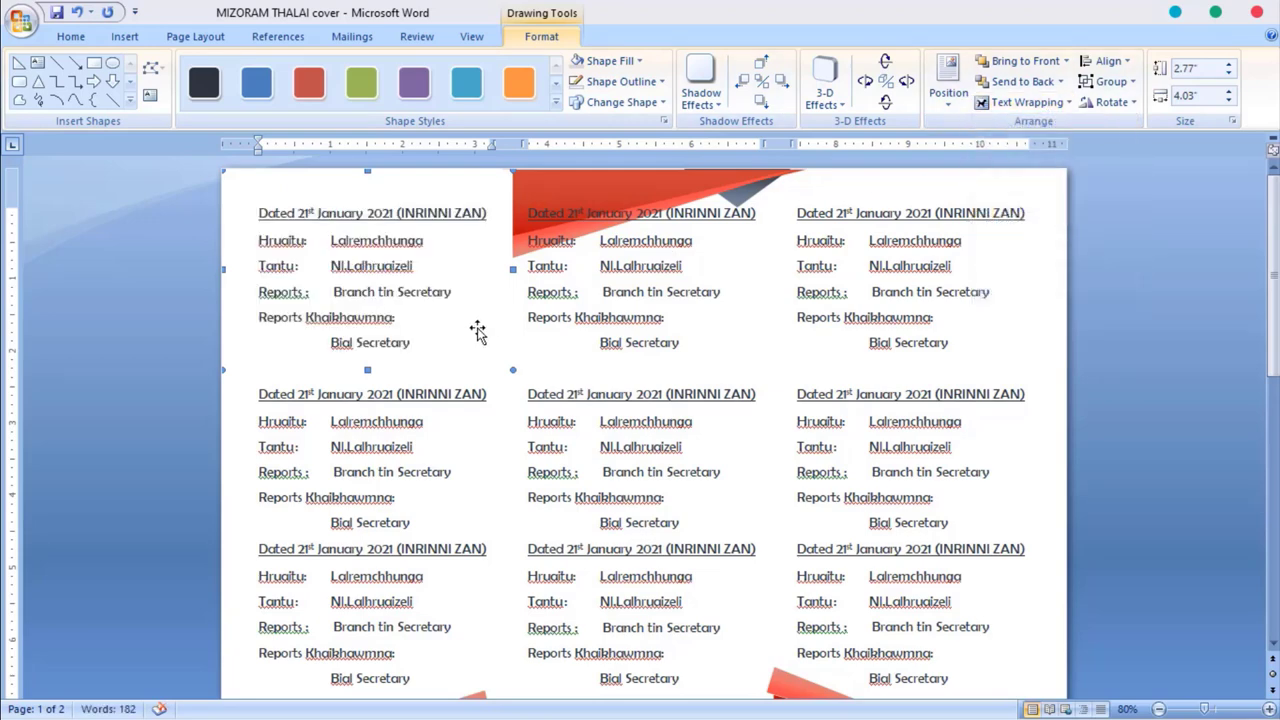
Move the rectangle to the lower-left block, fill it White, Darker 25% grey and resize it
left_click_drag(477, 331, 480, 540)
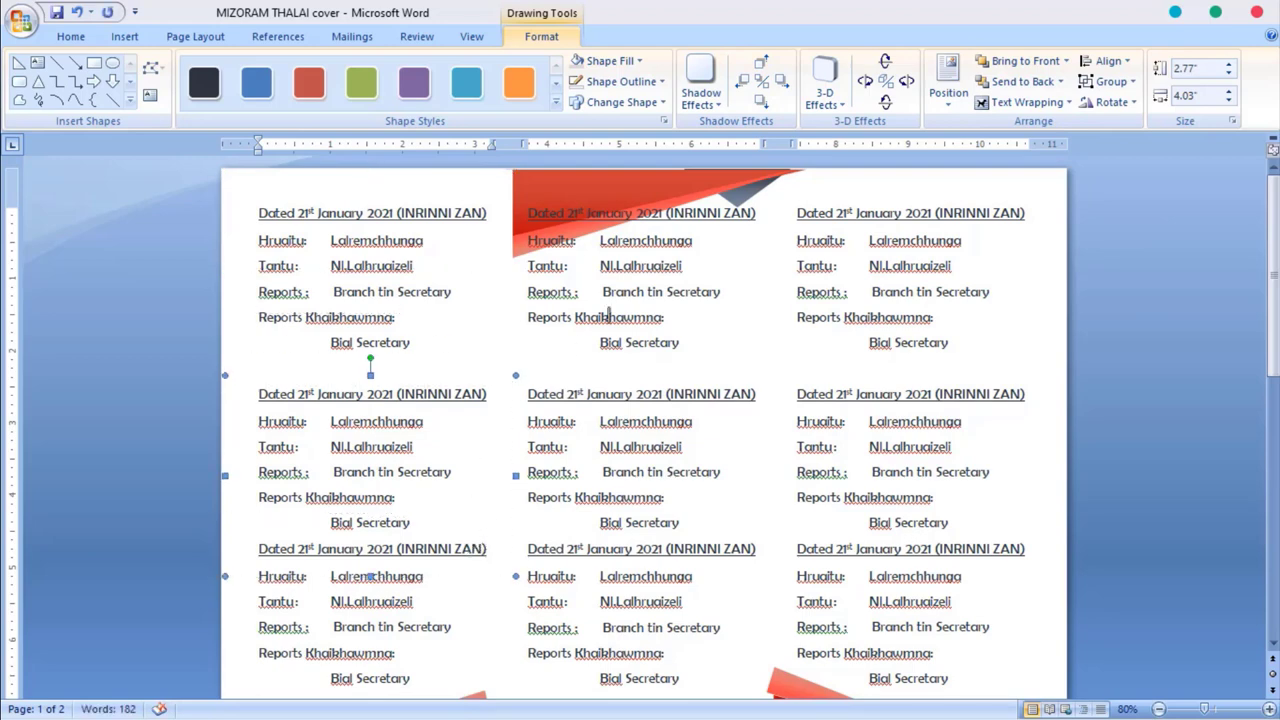
left_click(636, 62)
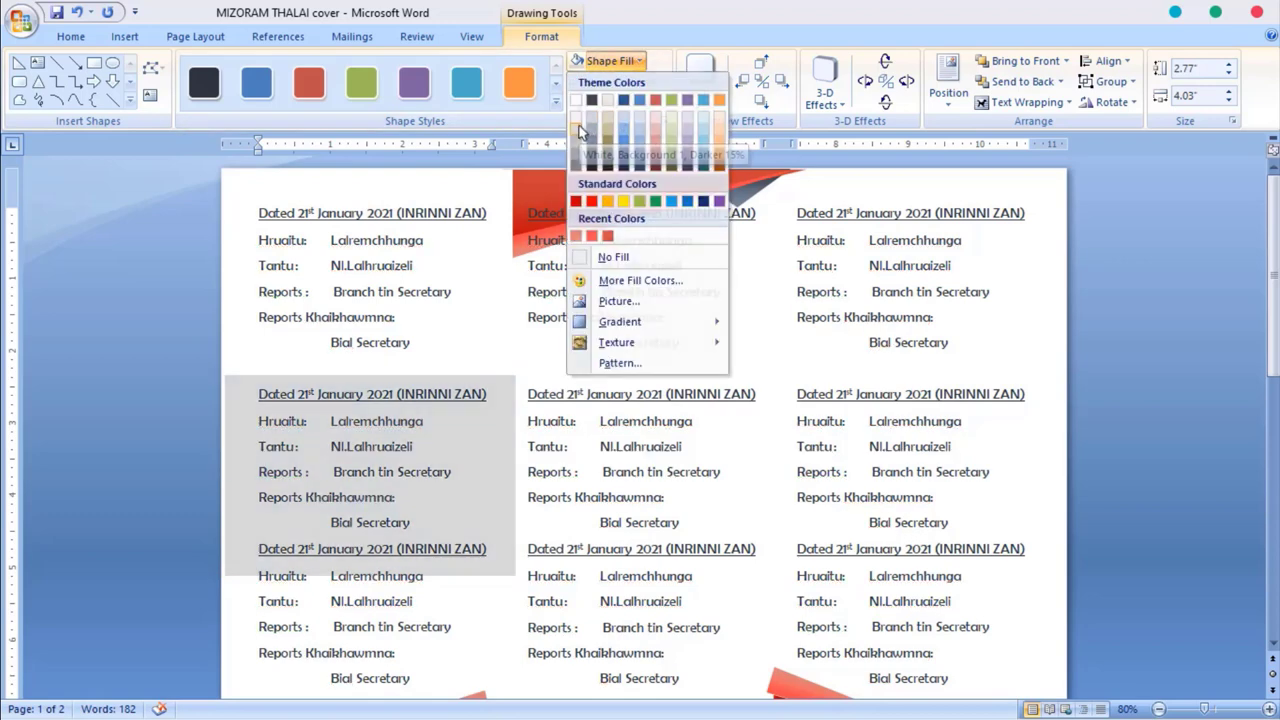
left_click(581, 132)
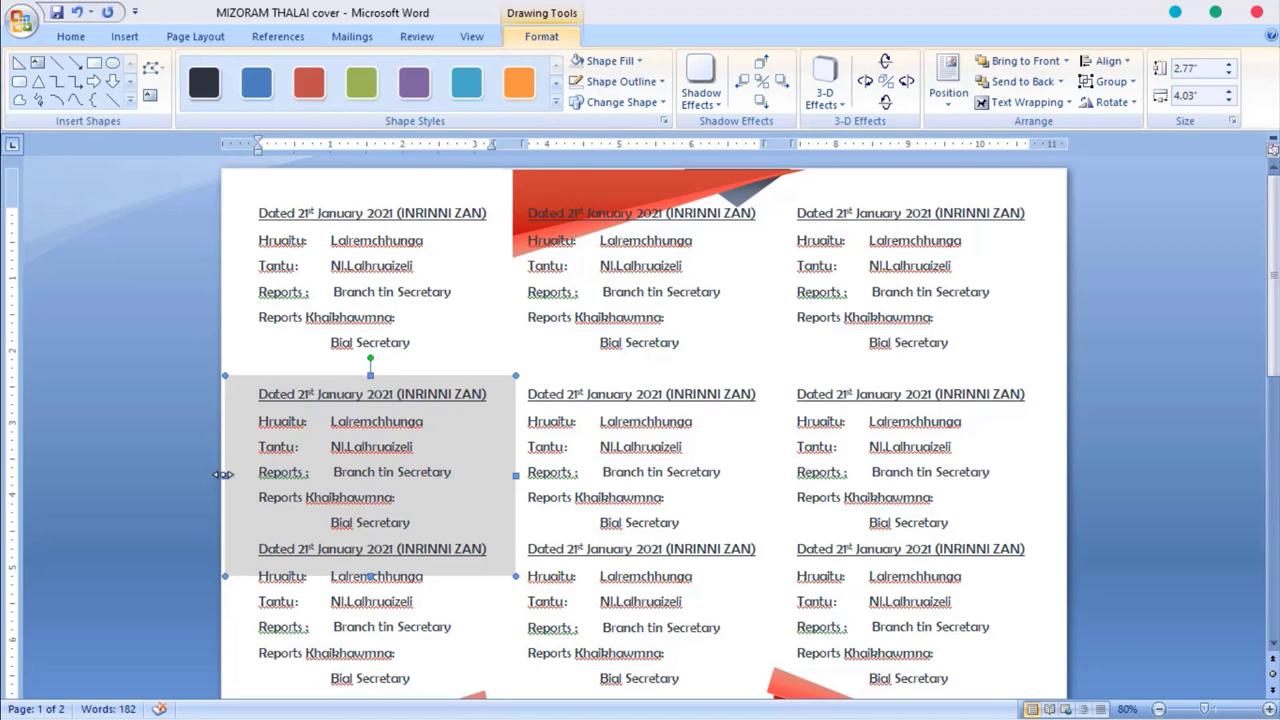
scroll(412, 475, "down", 3)
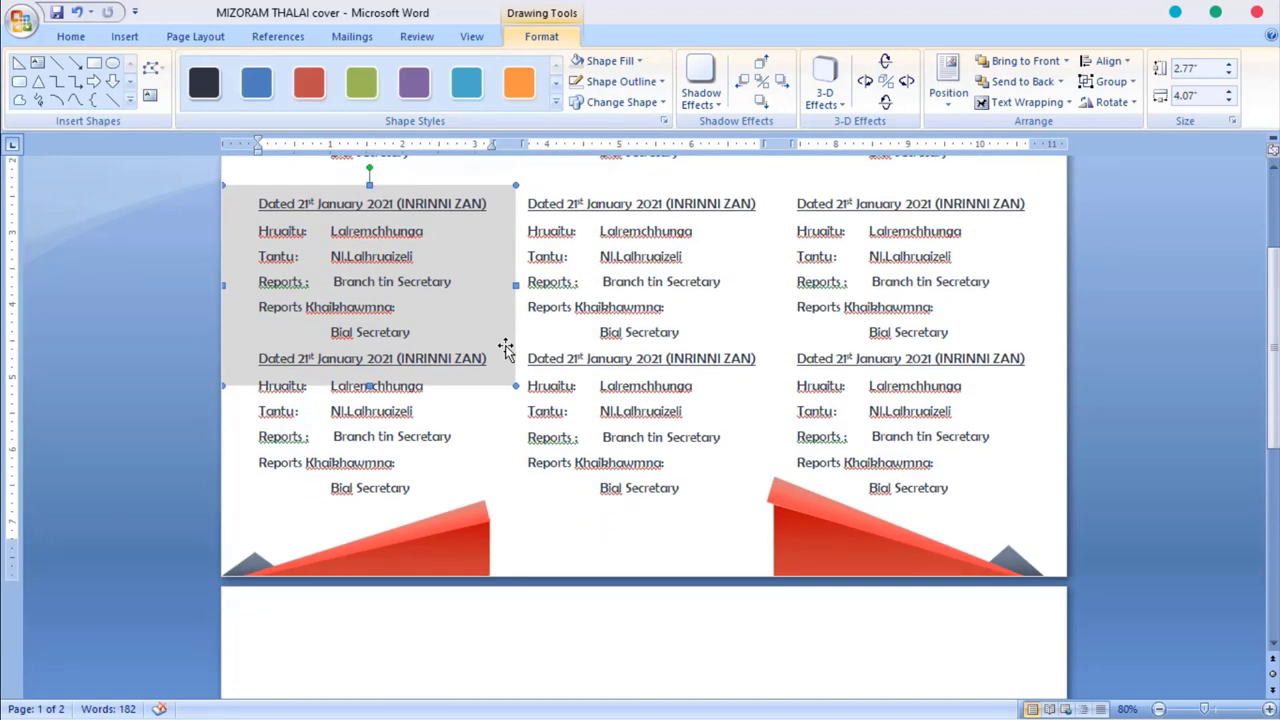
left_click_drag(506, 347, 506, 545)
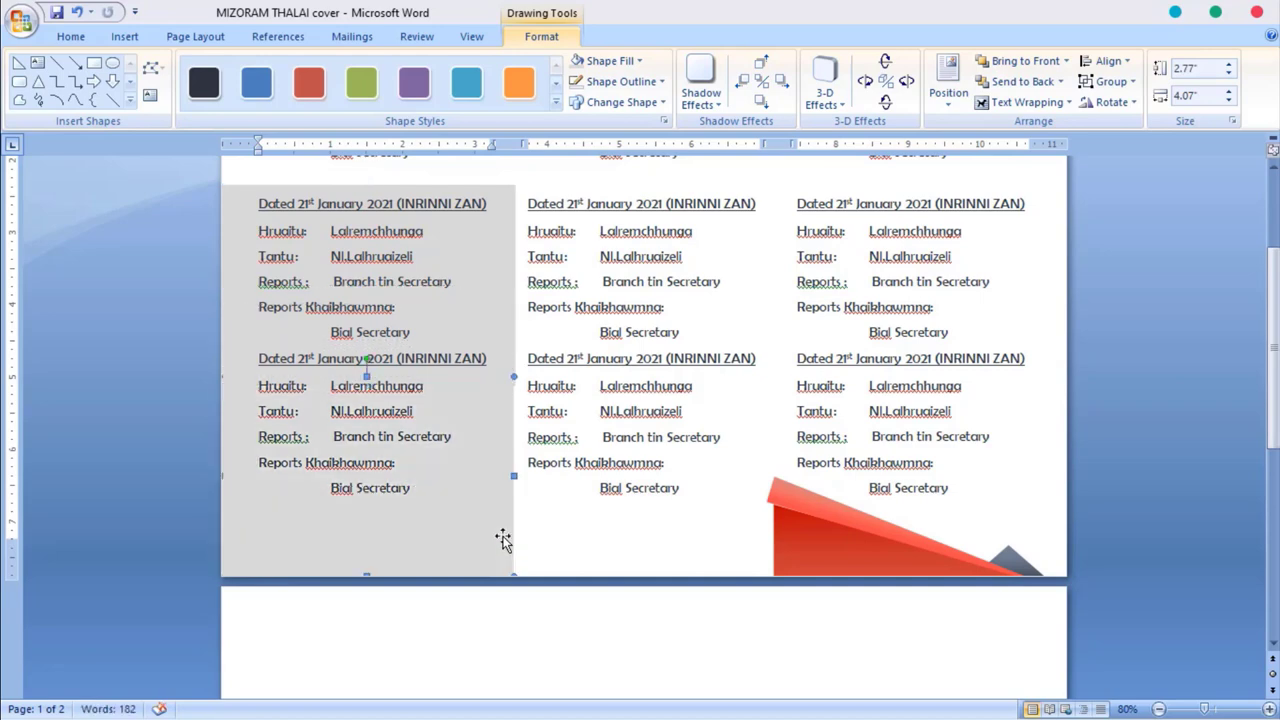
left_click(639, 61)
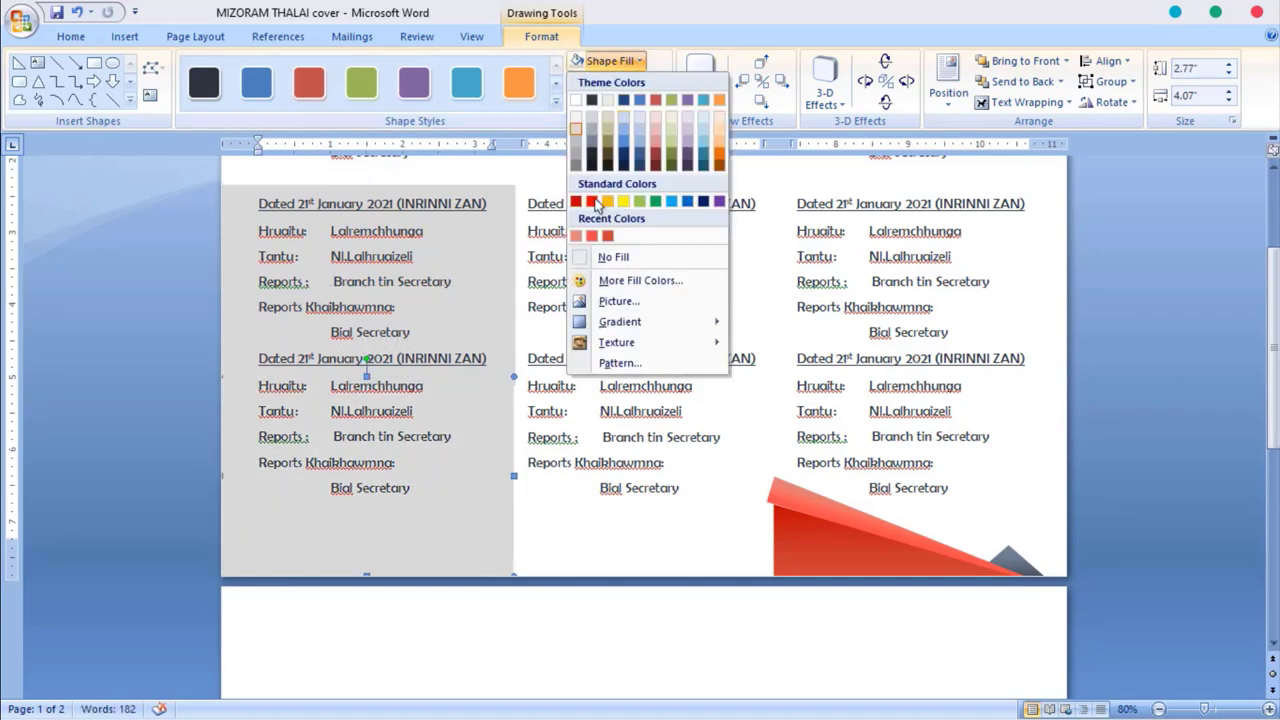
left_click(578, 145)
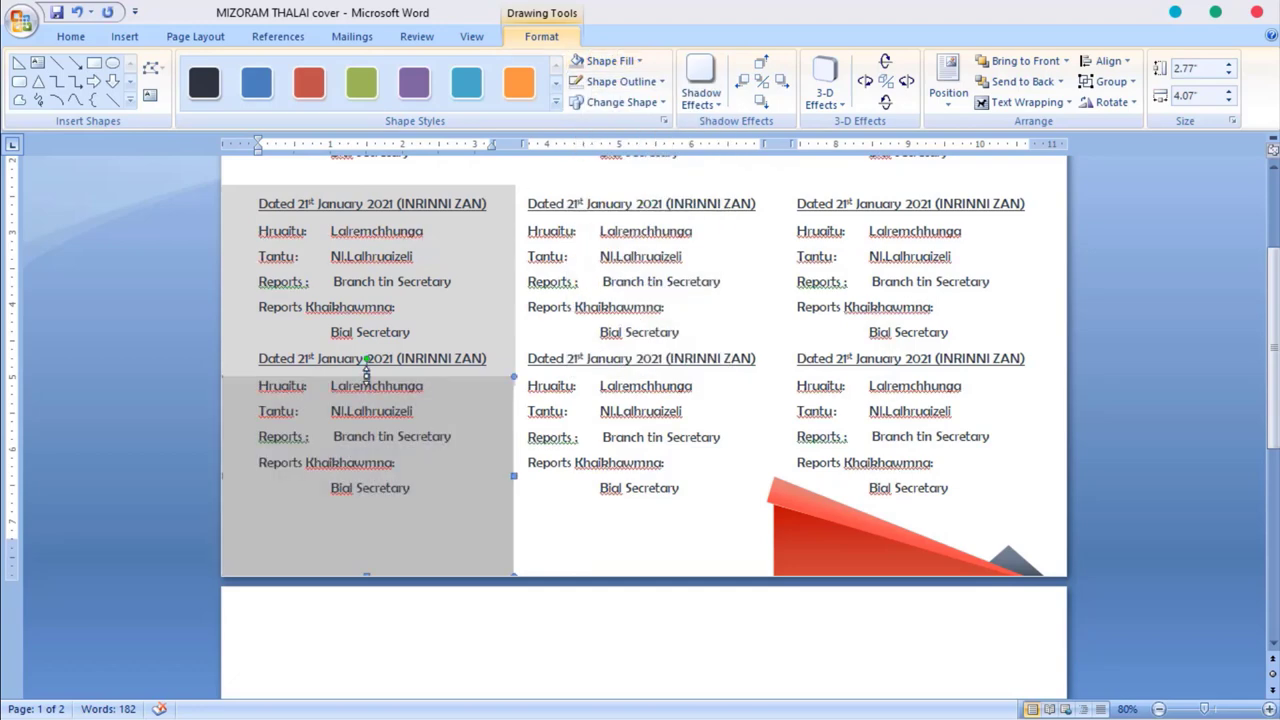
left_click_drag(368, 370, 368, 345)
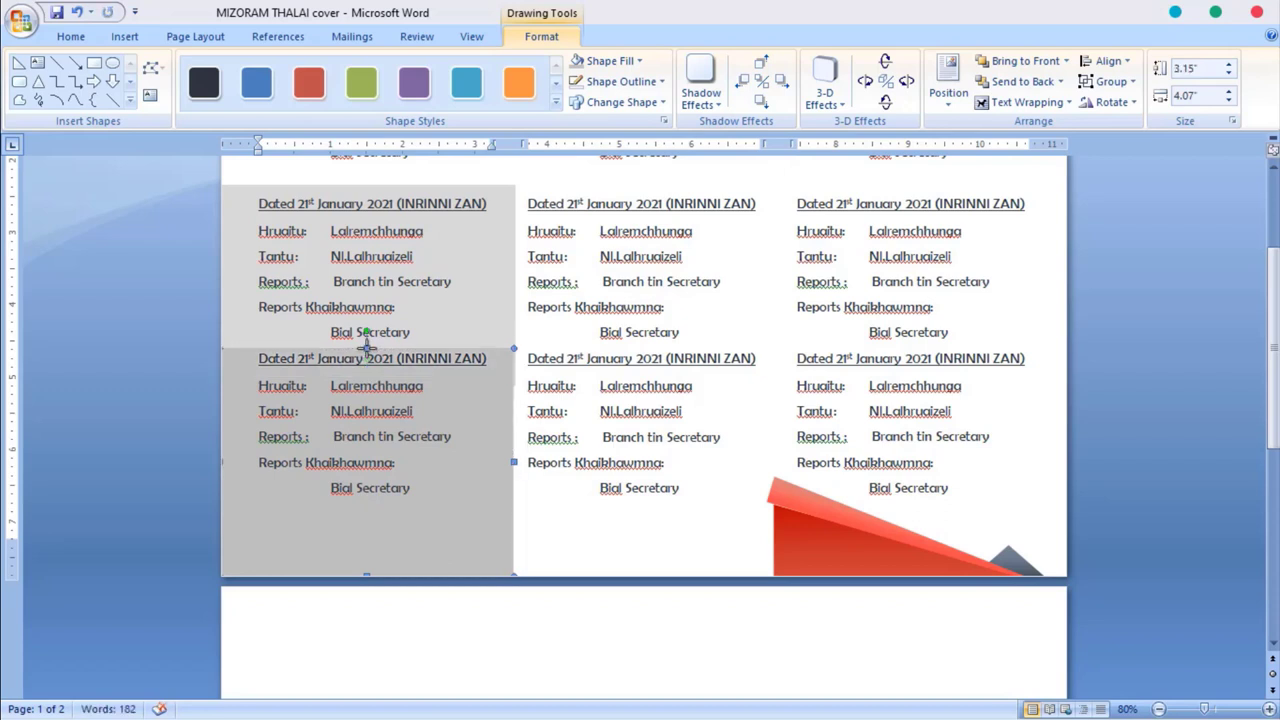
left_click_drag(368, 571, 368, 549)
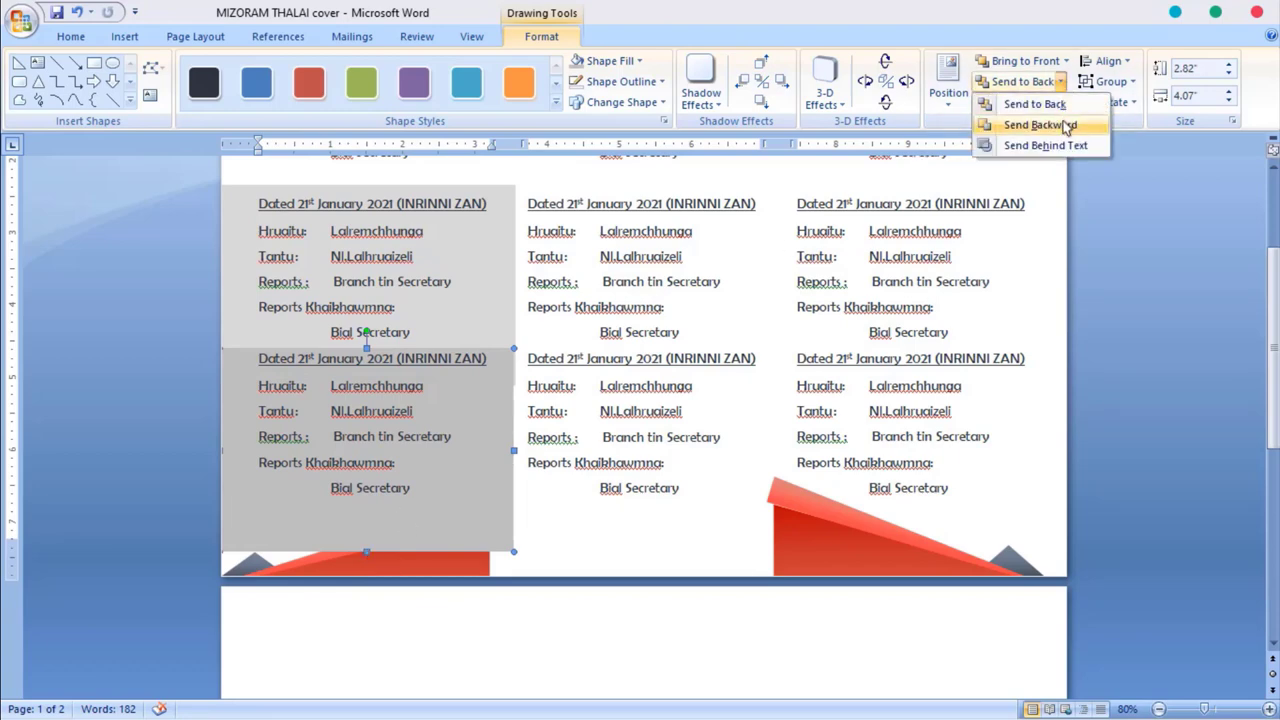
Send the grey rectangle behind the red shape and stretch it down to the page bottom
left_click(1063, 125)
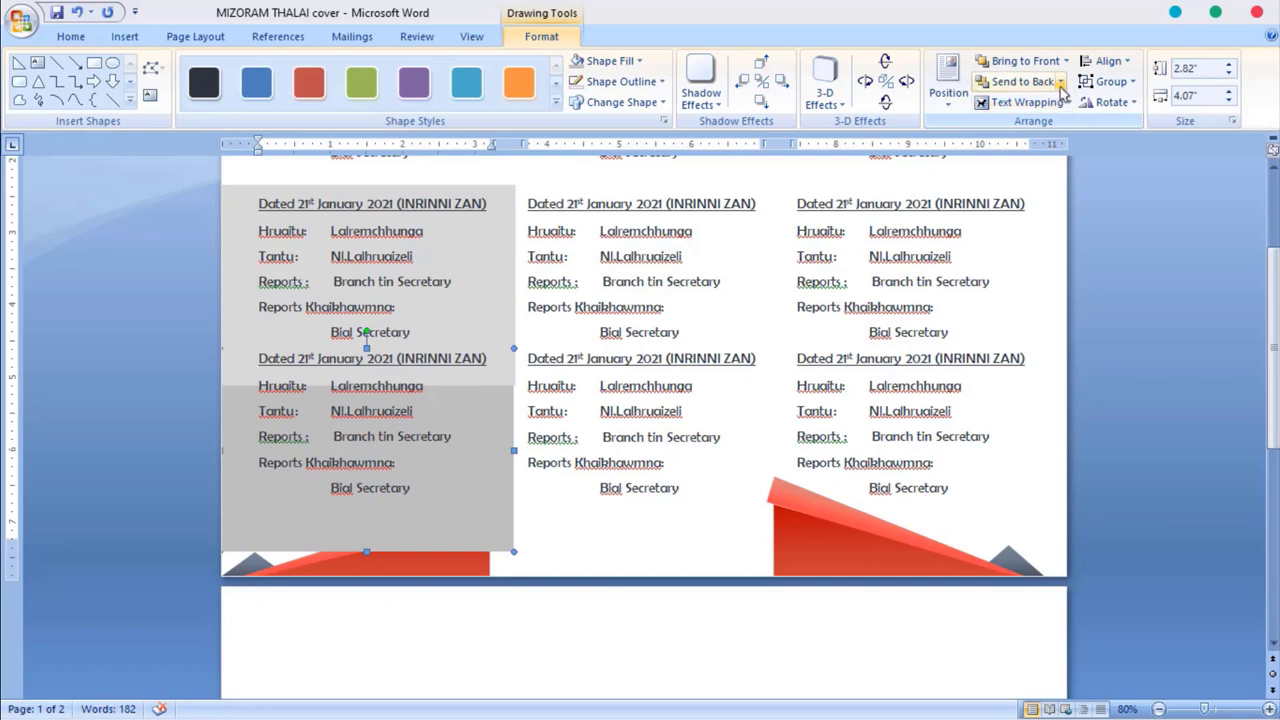
left_click(1061, 82)
left_click(1047, 124)
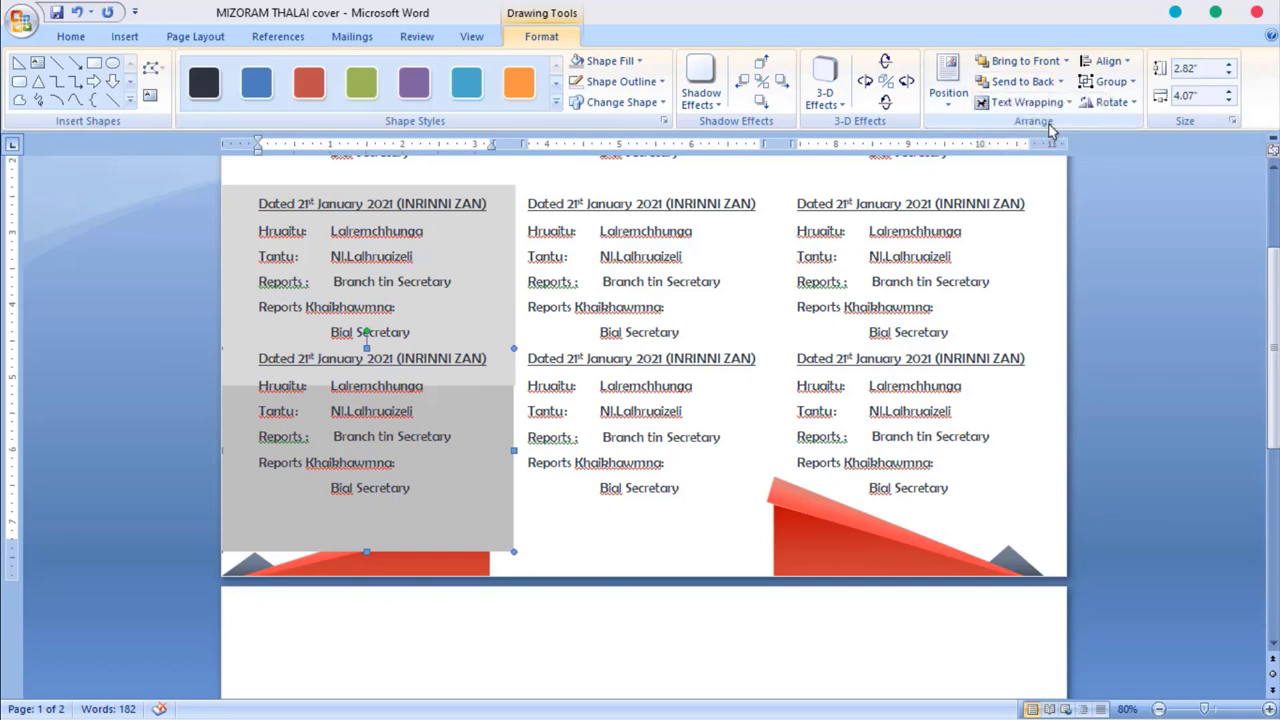
left_click(1061, 82)
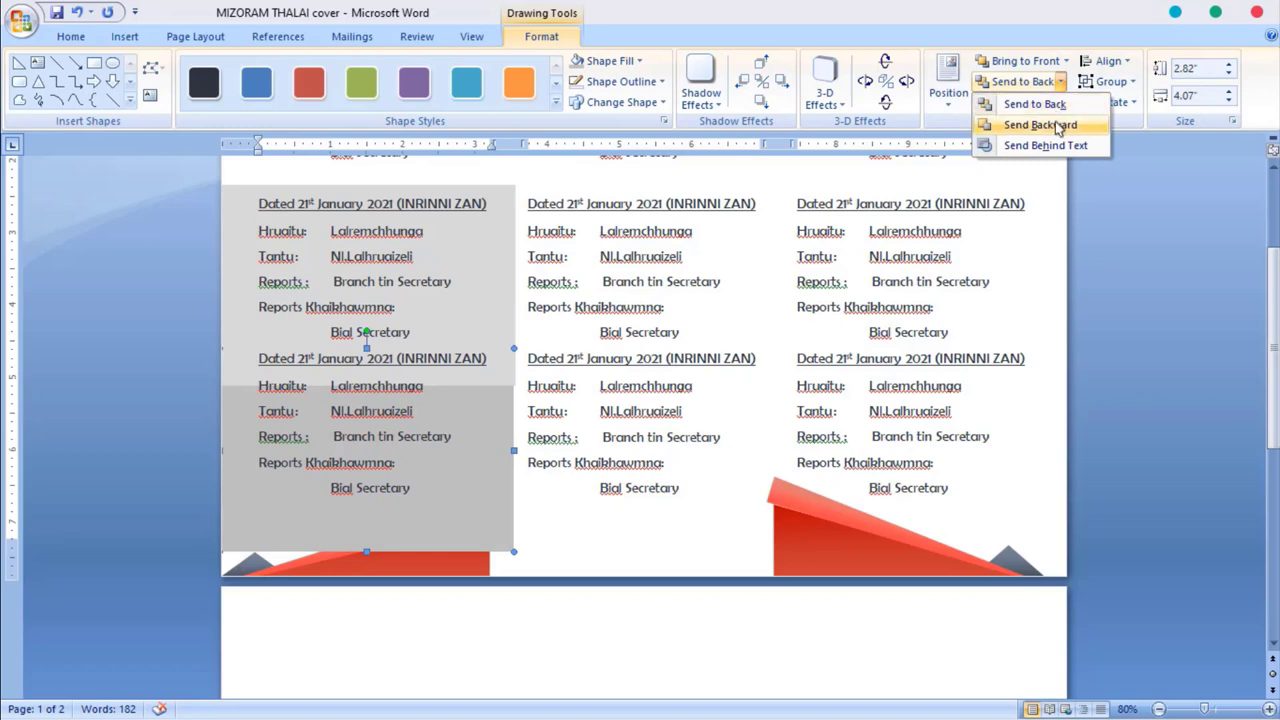
left_click(1057, 126)
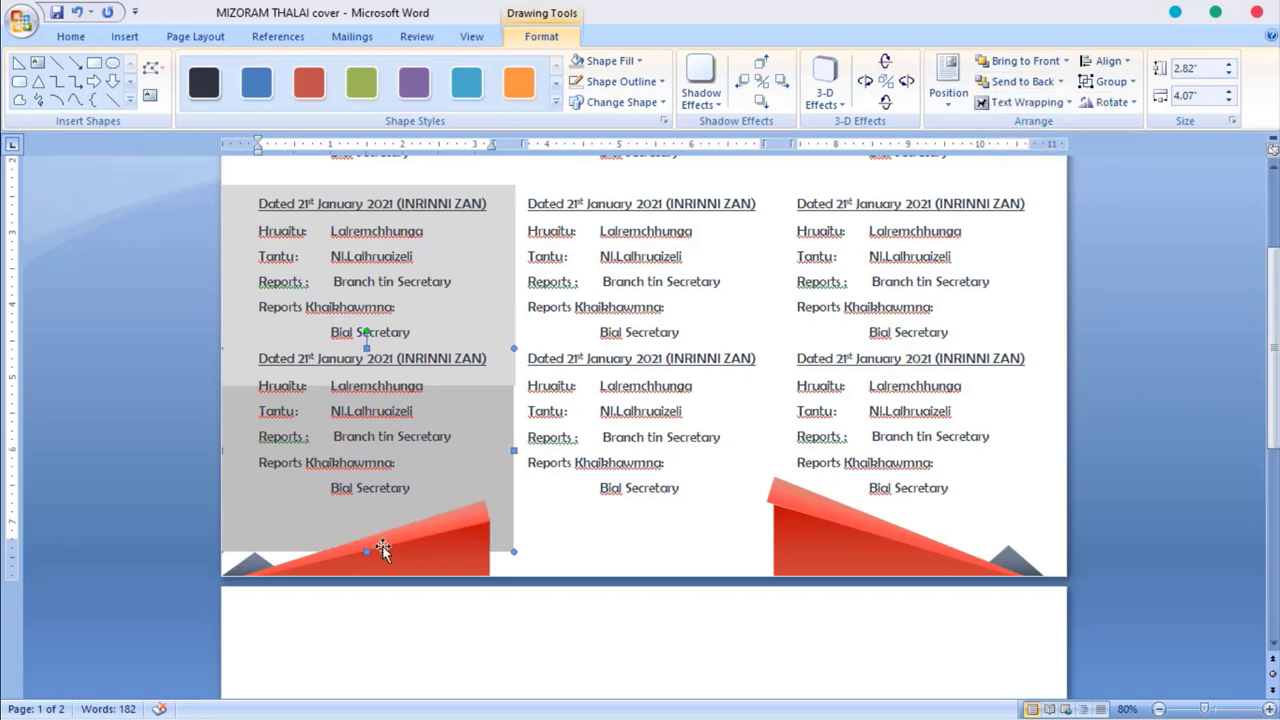
left_click_drag(366, 552, 367, 578)
Group the grey shaded rectangles of the left column into one unit
left_click(499, 612)
scroll(499, 612, "down", 1)
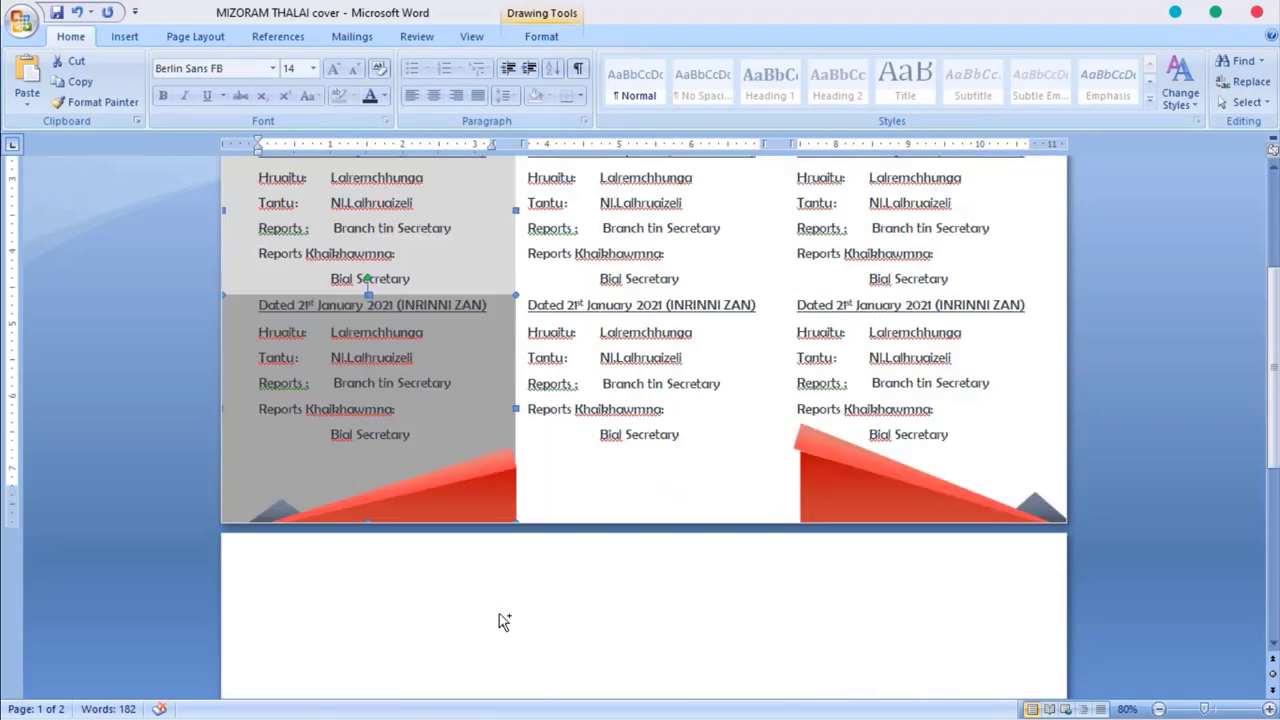
left_click(547, 37)
left_click(1112, 81)
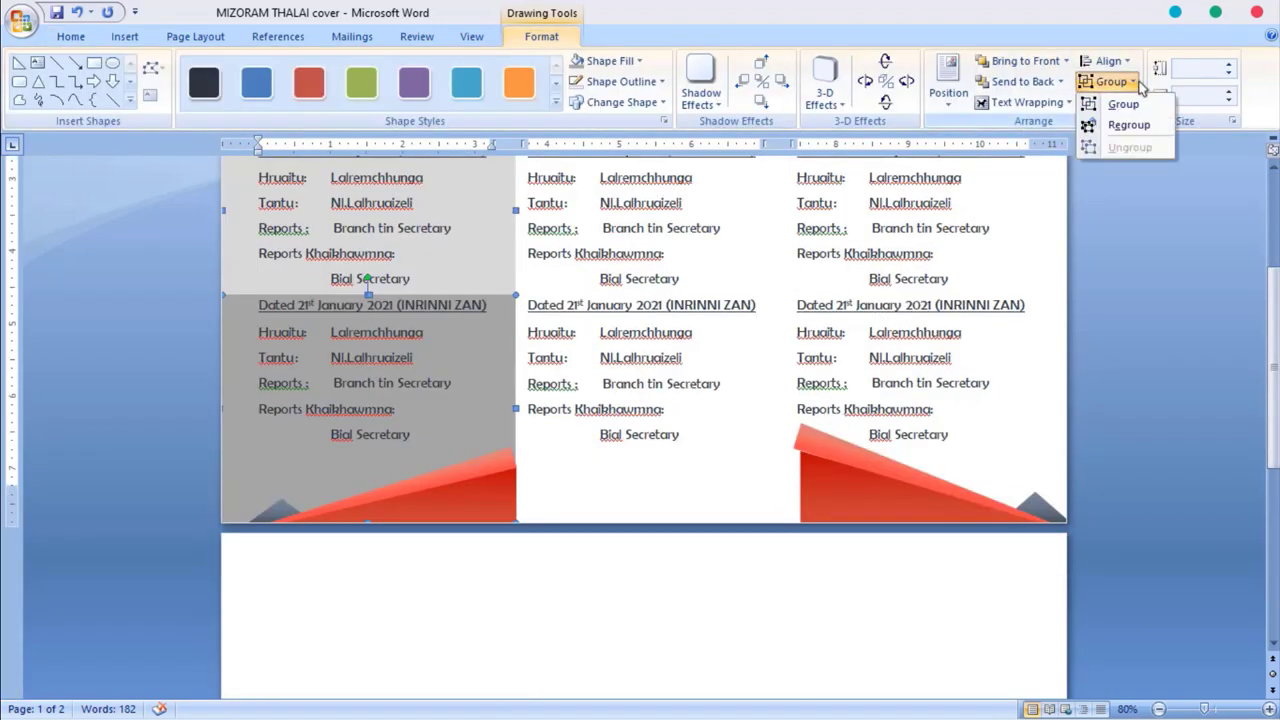
left_click(1123, 105)
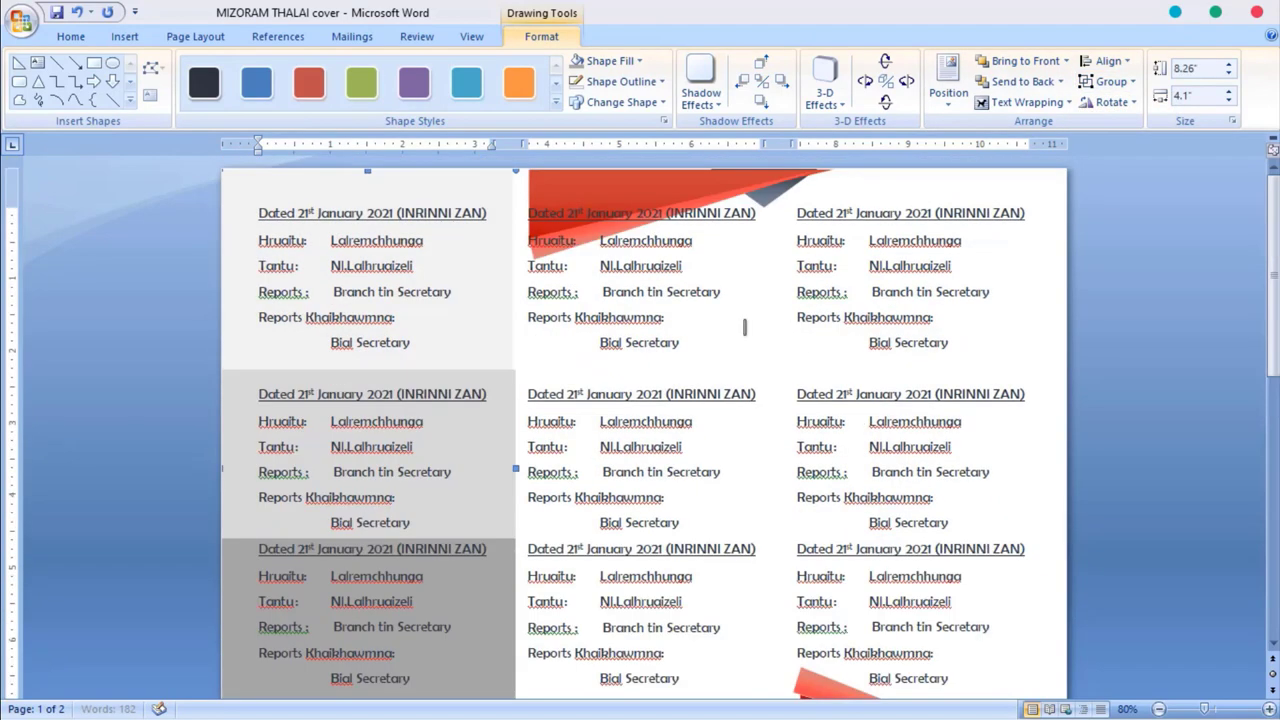
Duplicate the grey rectangles into the middle and right columns, nudging them into line with the left ones
left_click(498, 180)
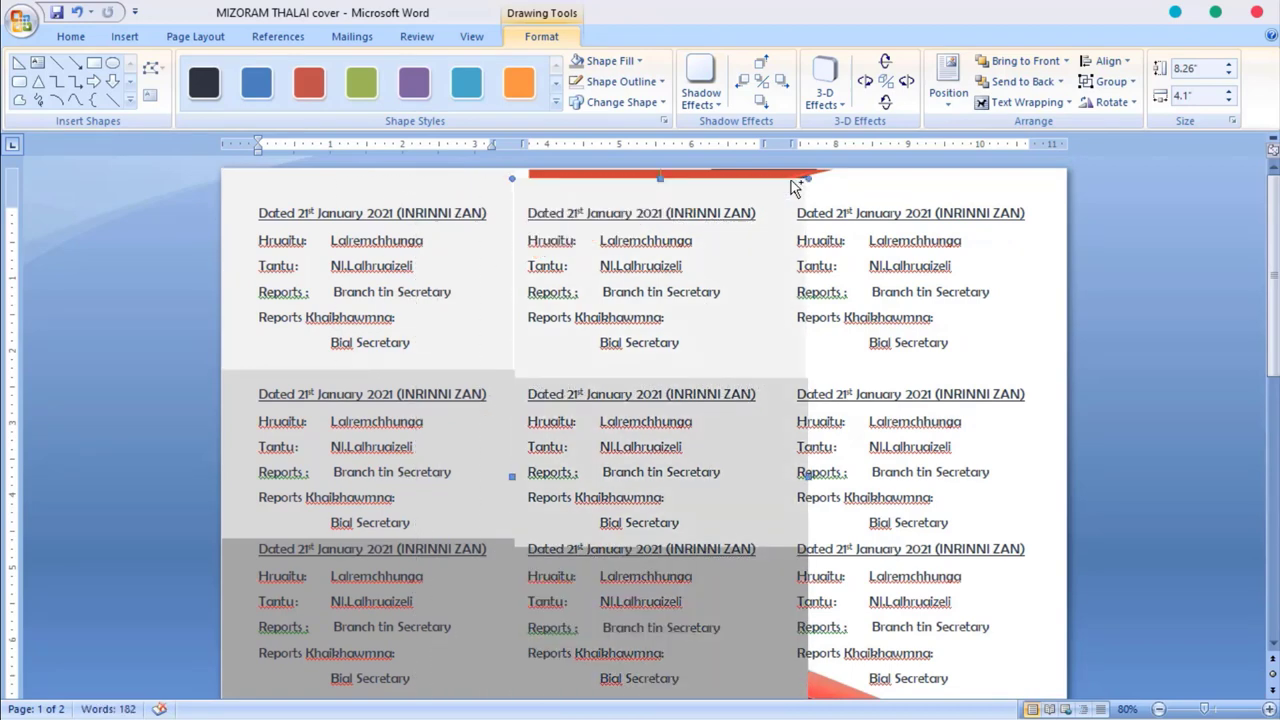
left_click(796, 172)
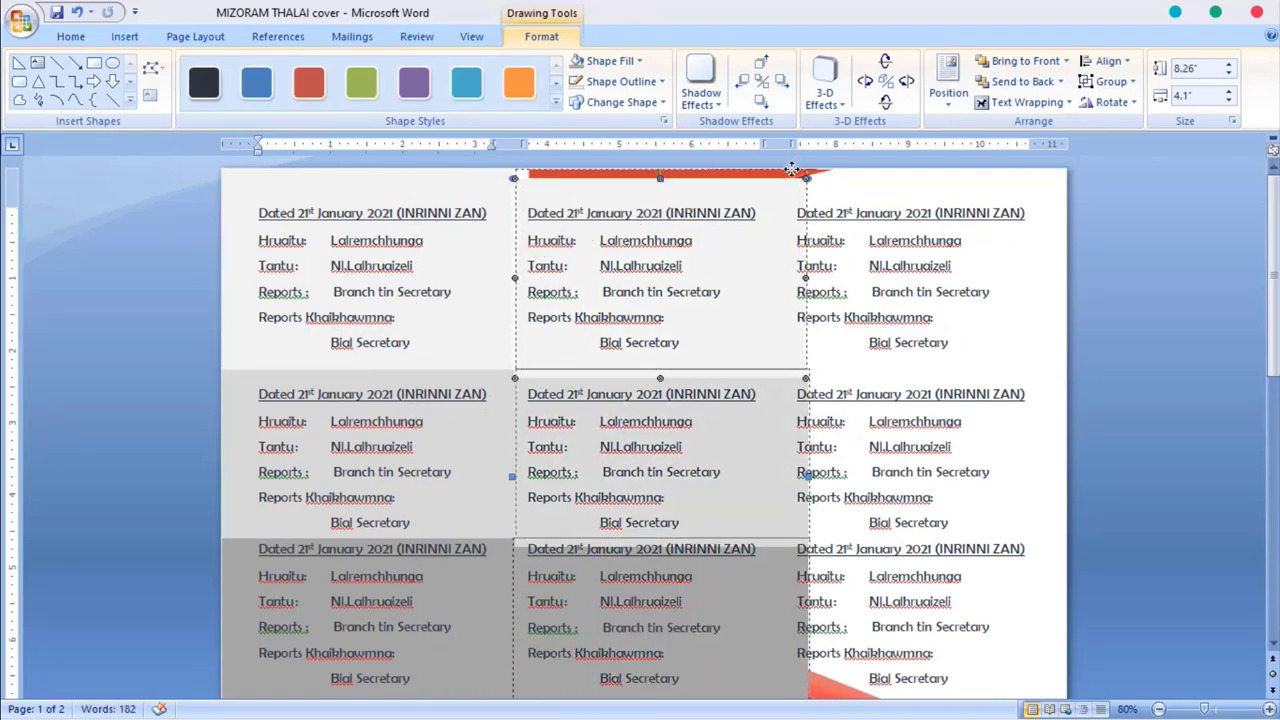
left_click_drag(797, 168, 791, 162)
scroll(928, 243, "down", 5)
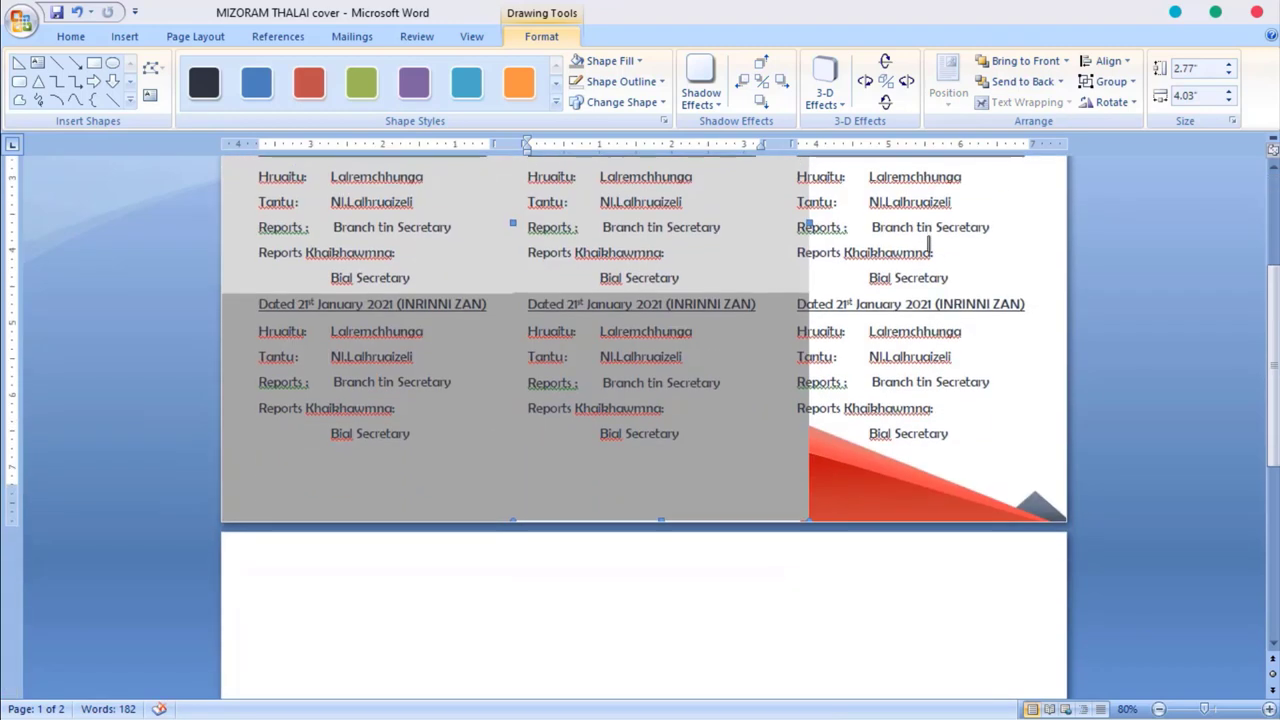
scroll(634, 481, "up", 5)
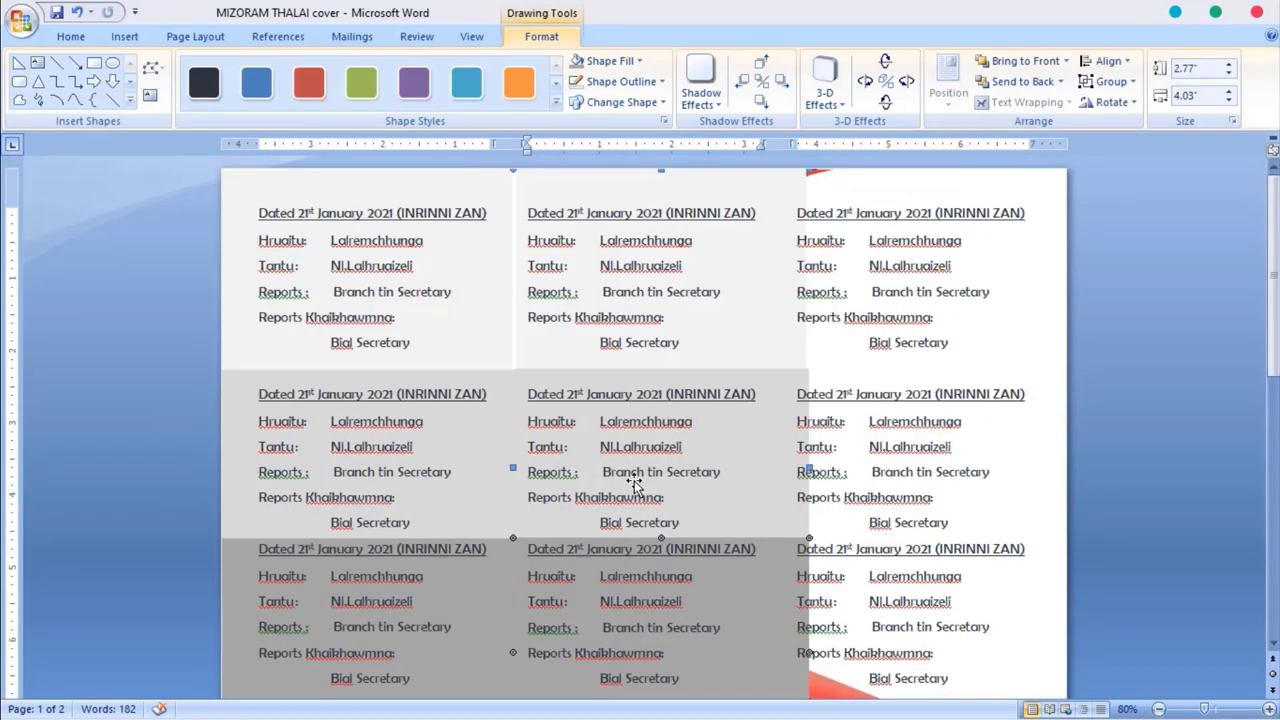
left_click(636, 484)
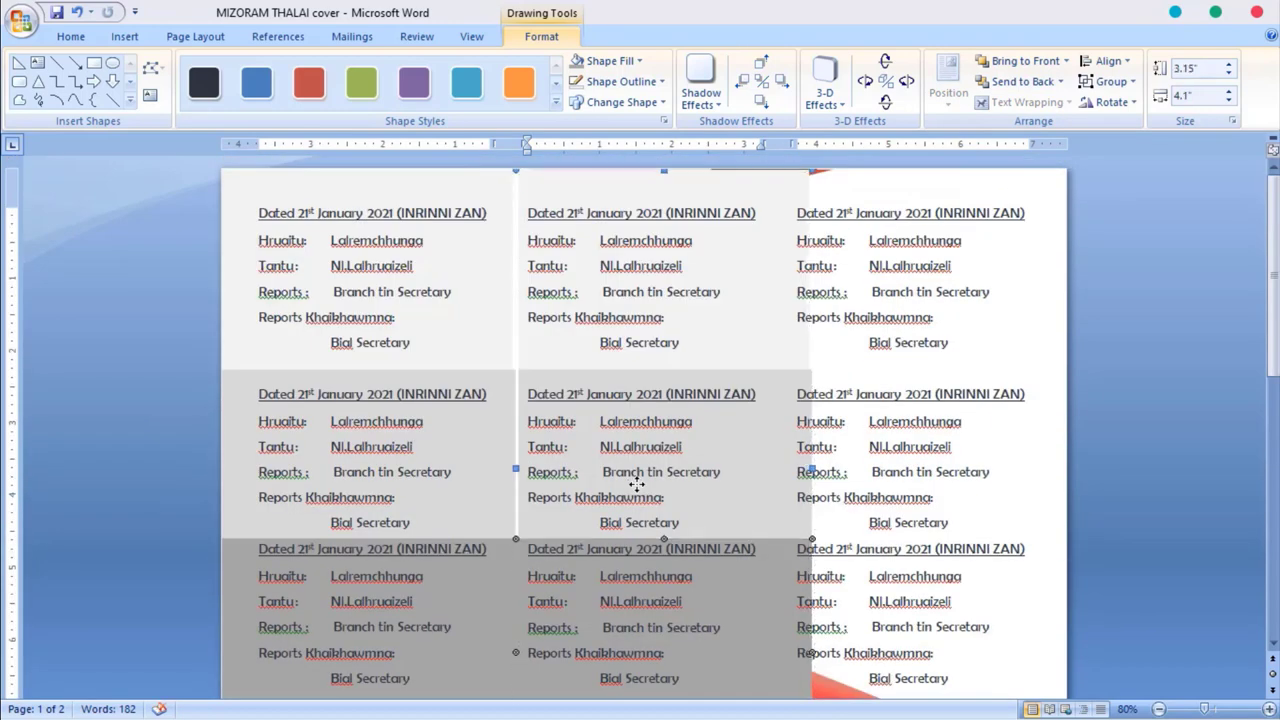
key("Left")
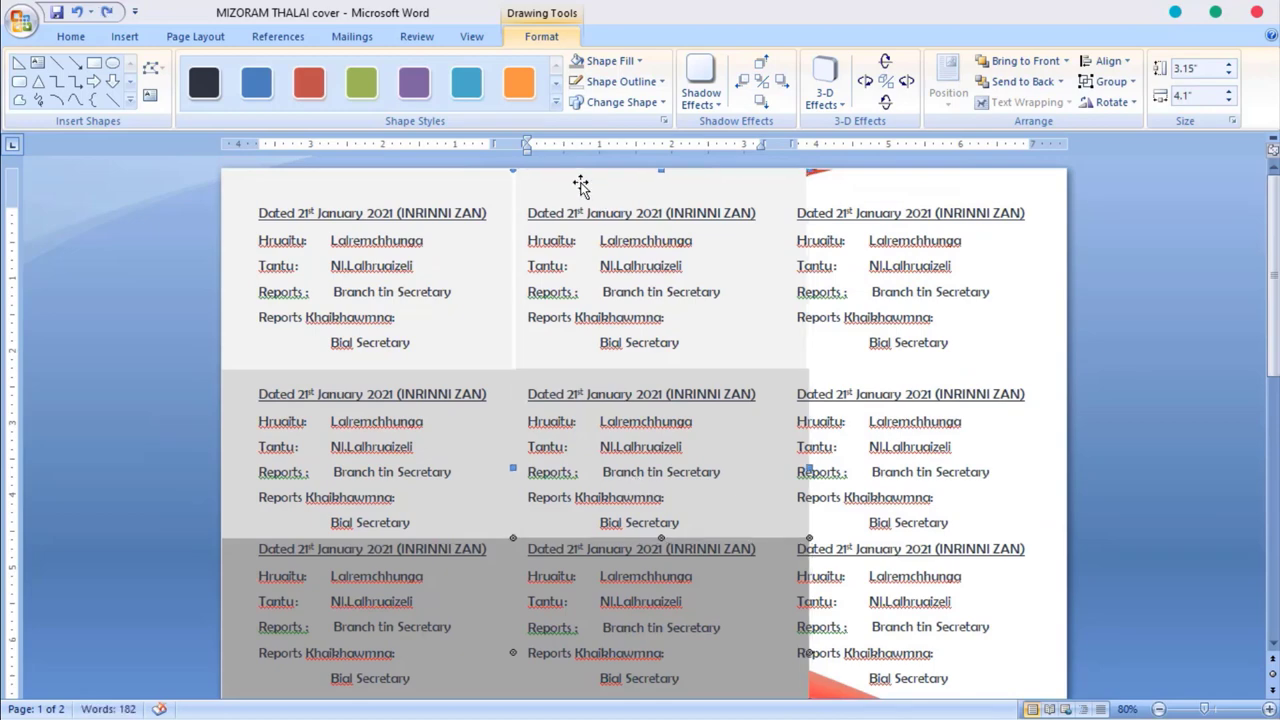
key("Left")
key("Left")
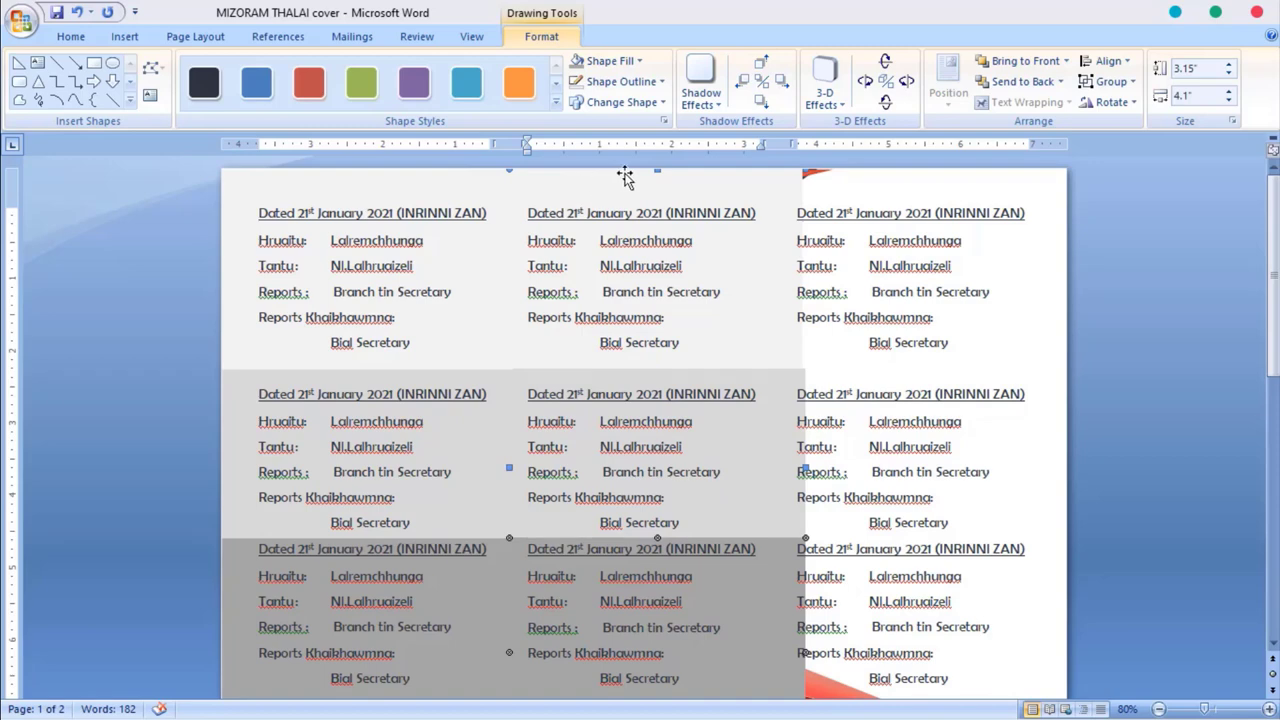
Select the grey rectangles of all three columns and group them together
left_click(860, 198, "shift")
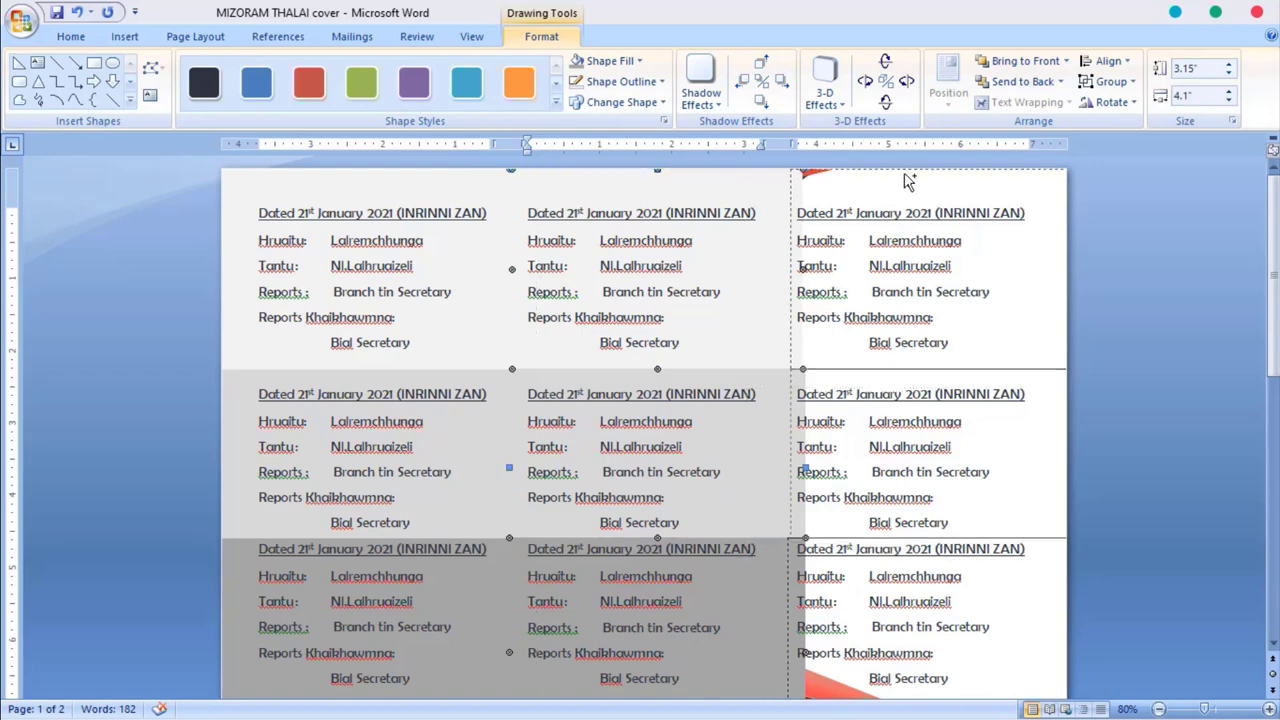
key("ctrl+g")
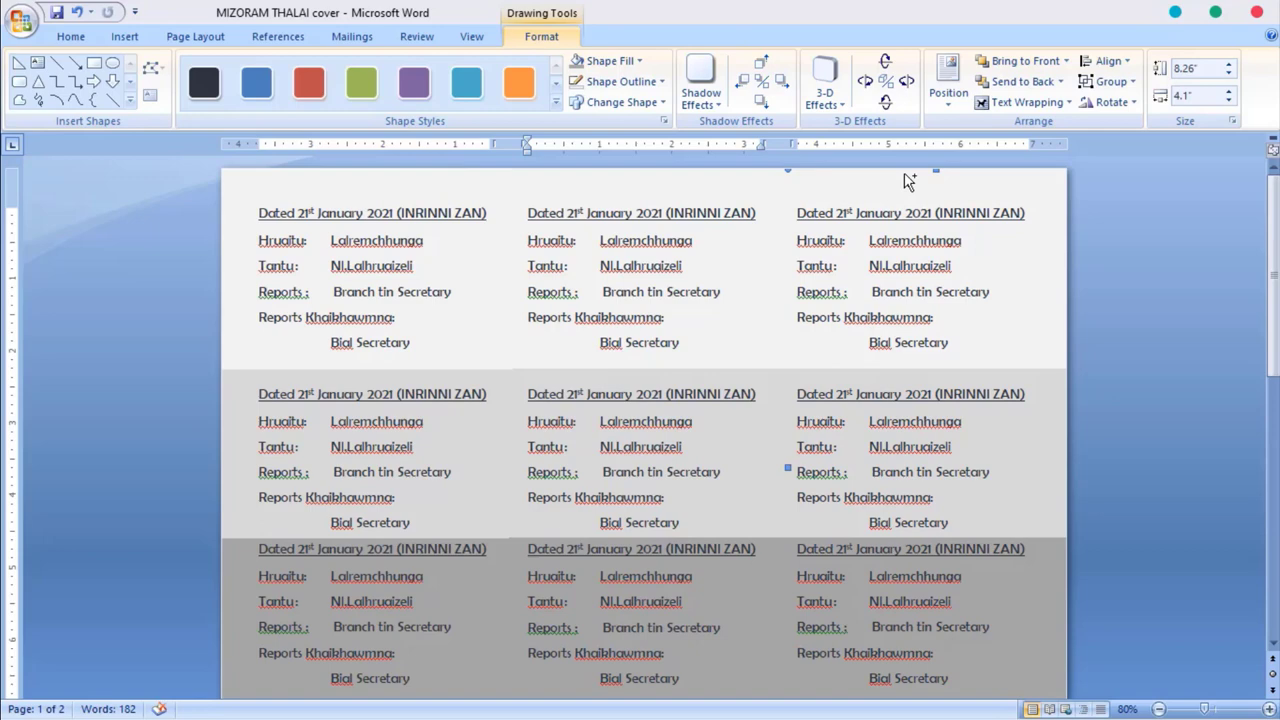
scroll(1092, 205, "down", 4)
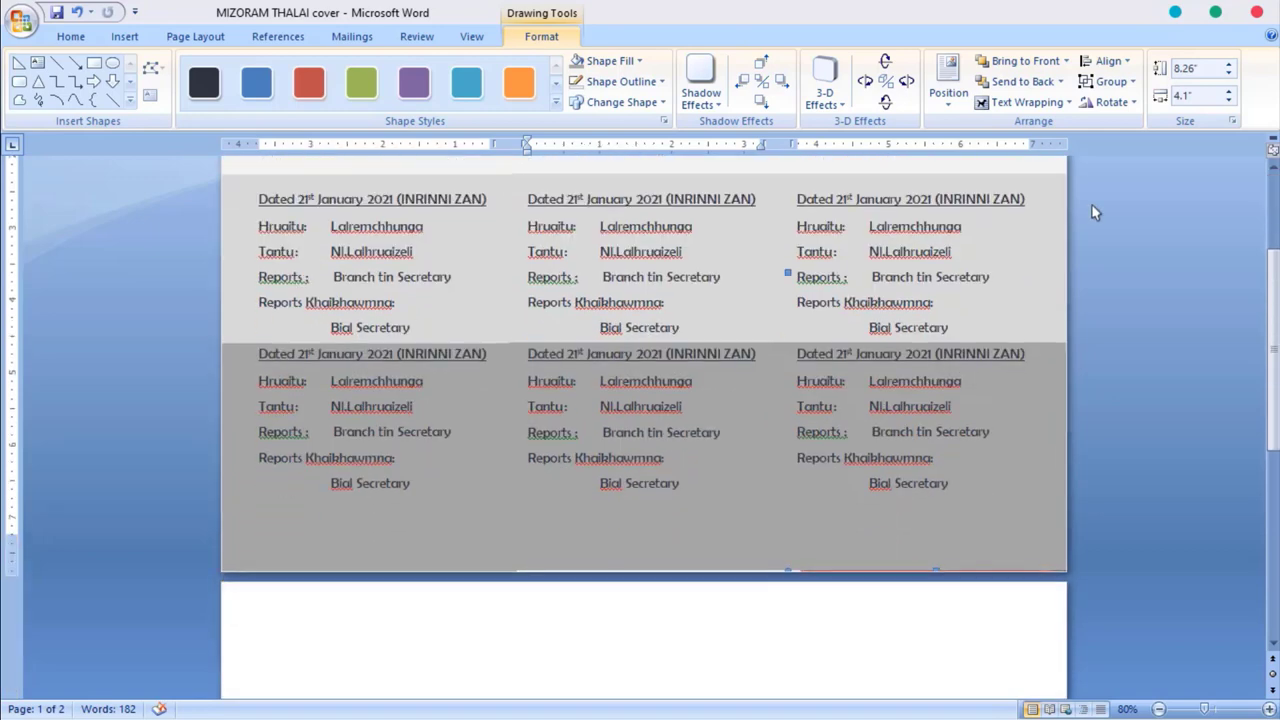
Put the grey row group behind text and draw a PHEK label text box over the left red shape
left_click(1060, 81)
left_click(1035, 142)
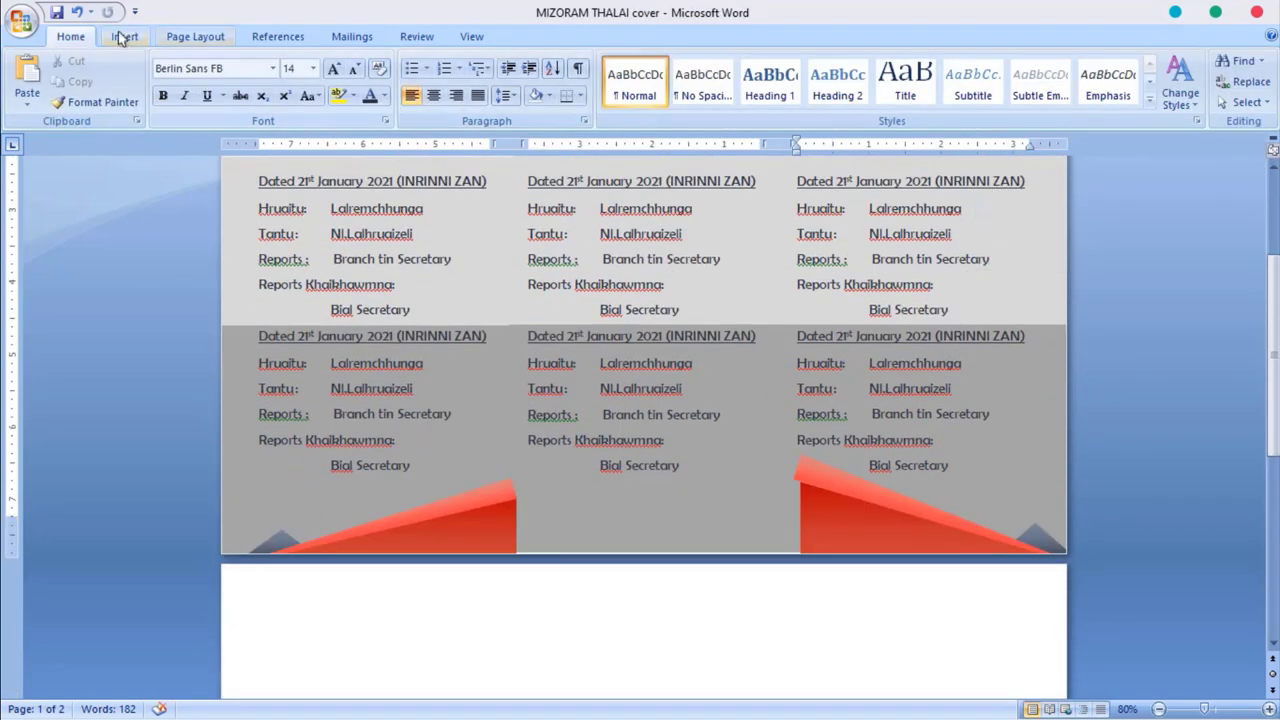
left_click(123, 37)
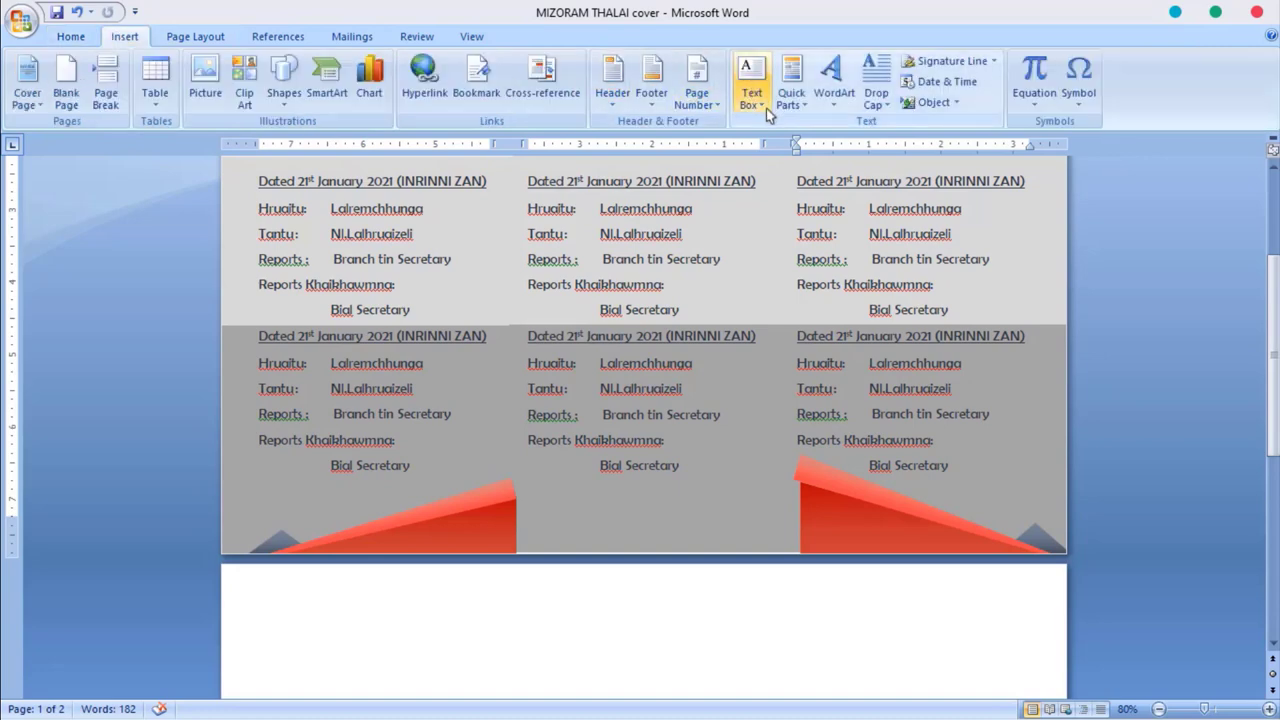
left_click(765, 108)
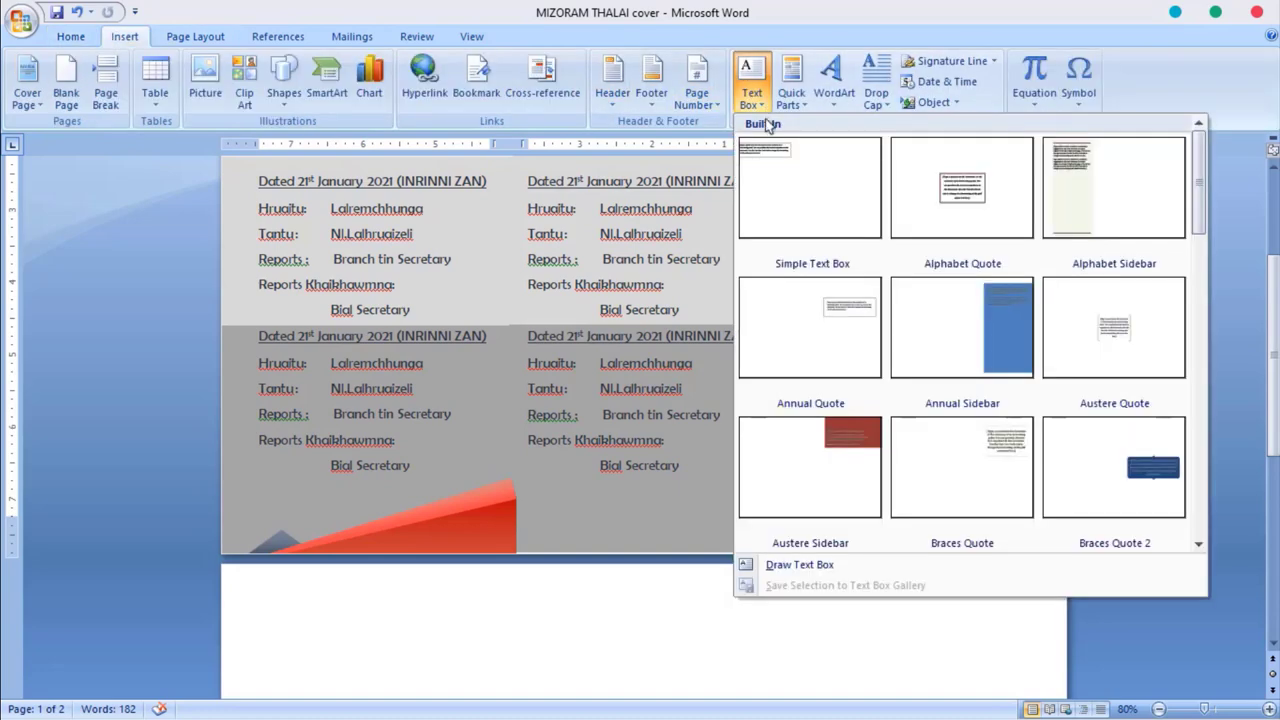
left_click(812, 567)
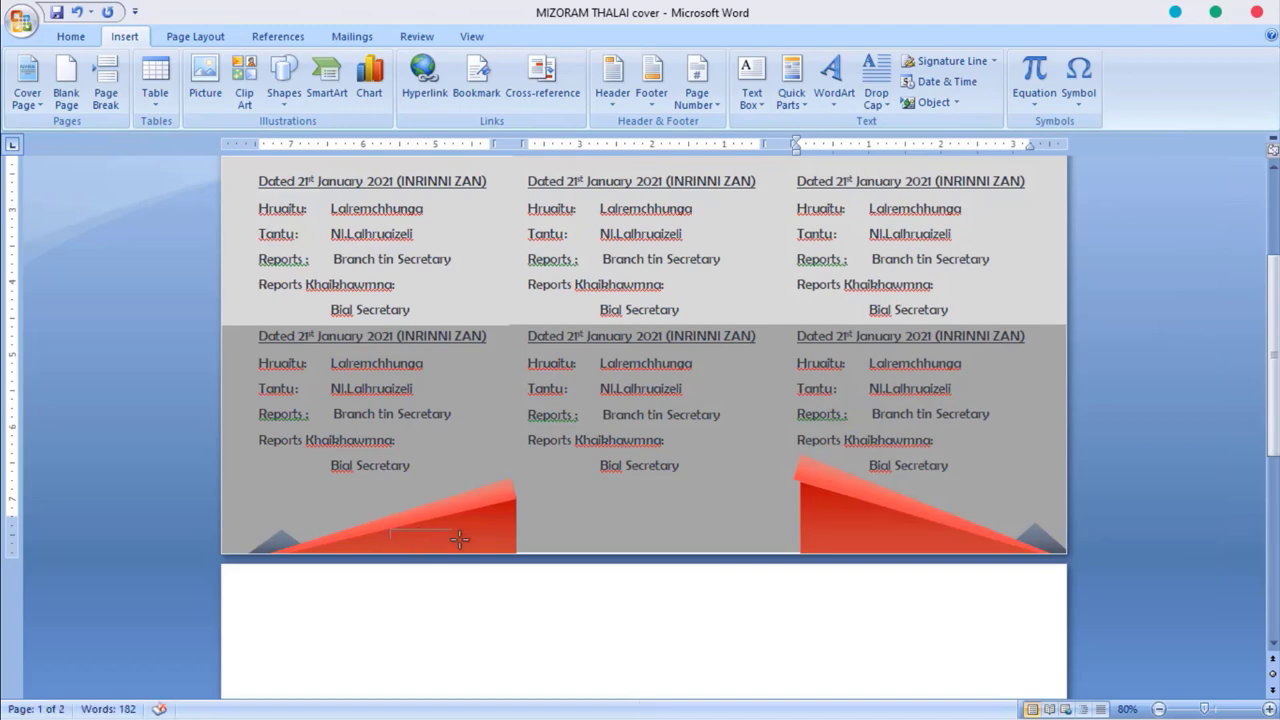
left_click_drag(390, 527, 503, 553)
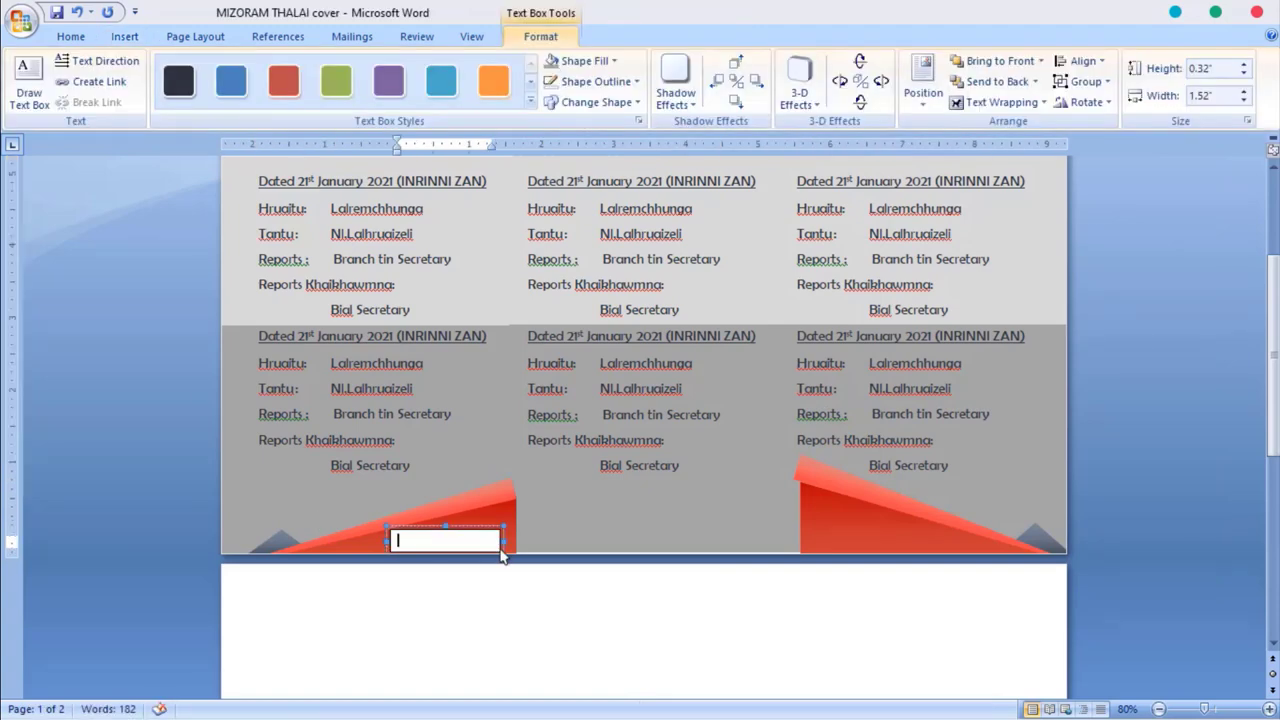
type("PH")
type("EK")
key("BackSpace")
key("BackSpace")
type("A")
Make the label text bold, white and in Berlin Sans FB
left_click_drag(466, 540, 397, 540)
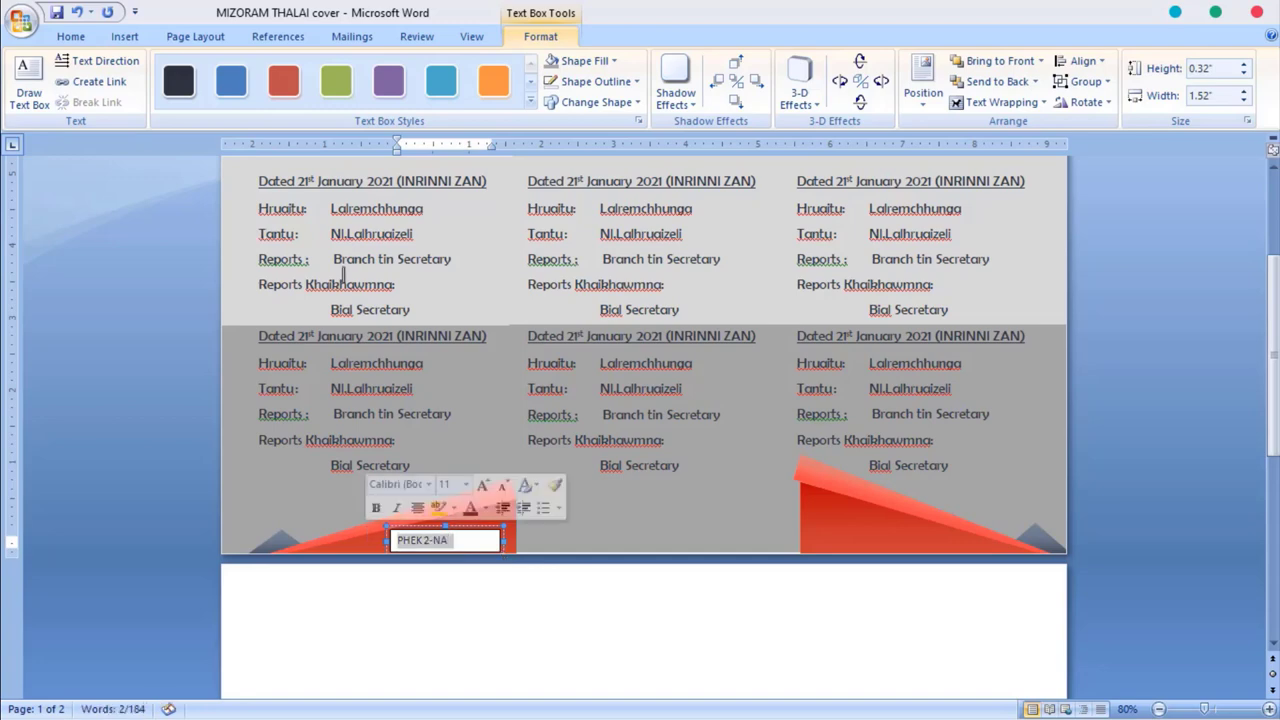
left_click(70, 36)
left_click(272, 68)
left_click(229, 171)
left_click(162, 95)
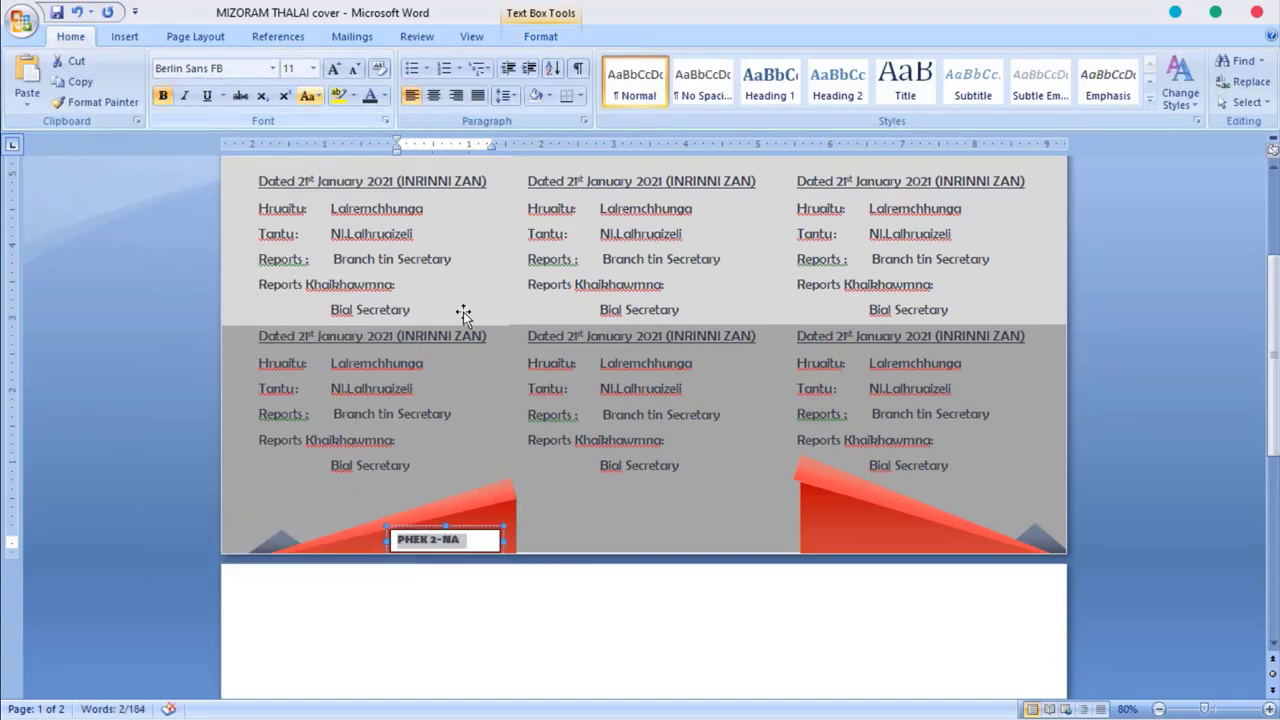
left_click(333, 68)
left_click(502, 525)
Give the text box No Fill and No Outline, and change the label font to Bahnschrift
left_click(540, 36)
left_click(585, 60)
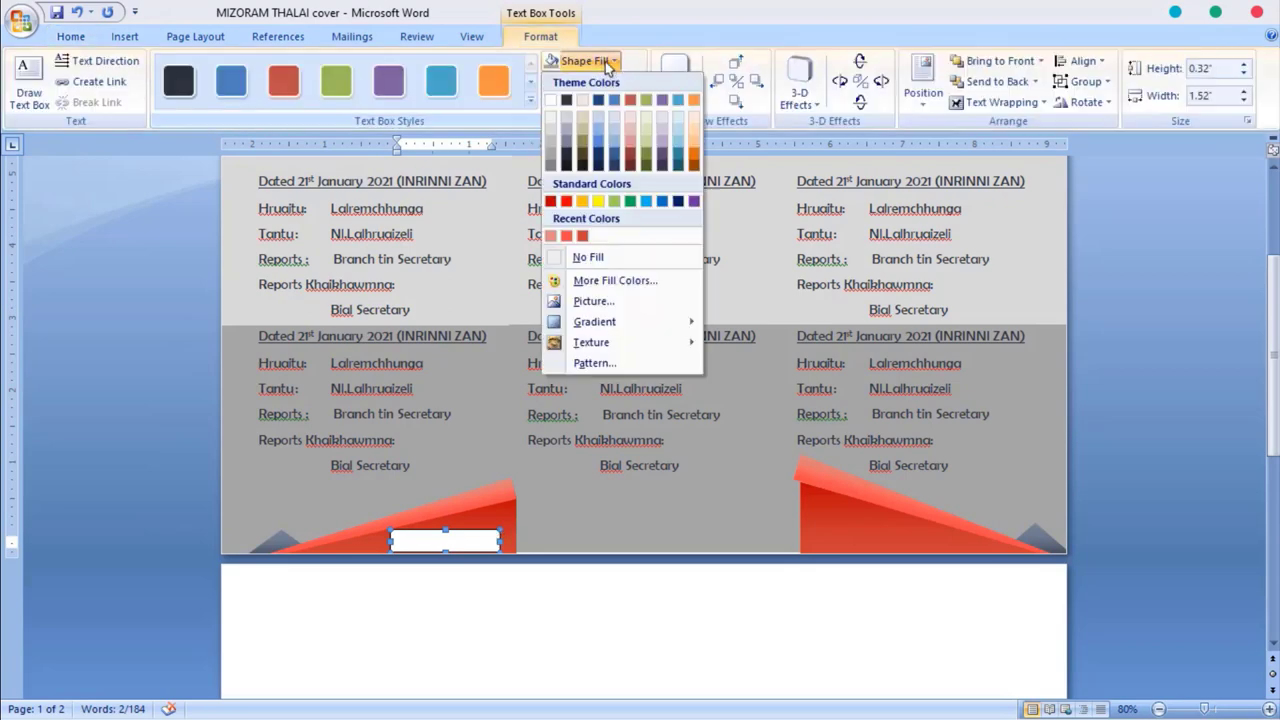
left_click(583, 257)
left_click(590, 81)
left_click(585, 278)
left_click(70, 36)
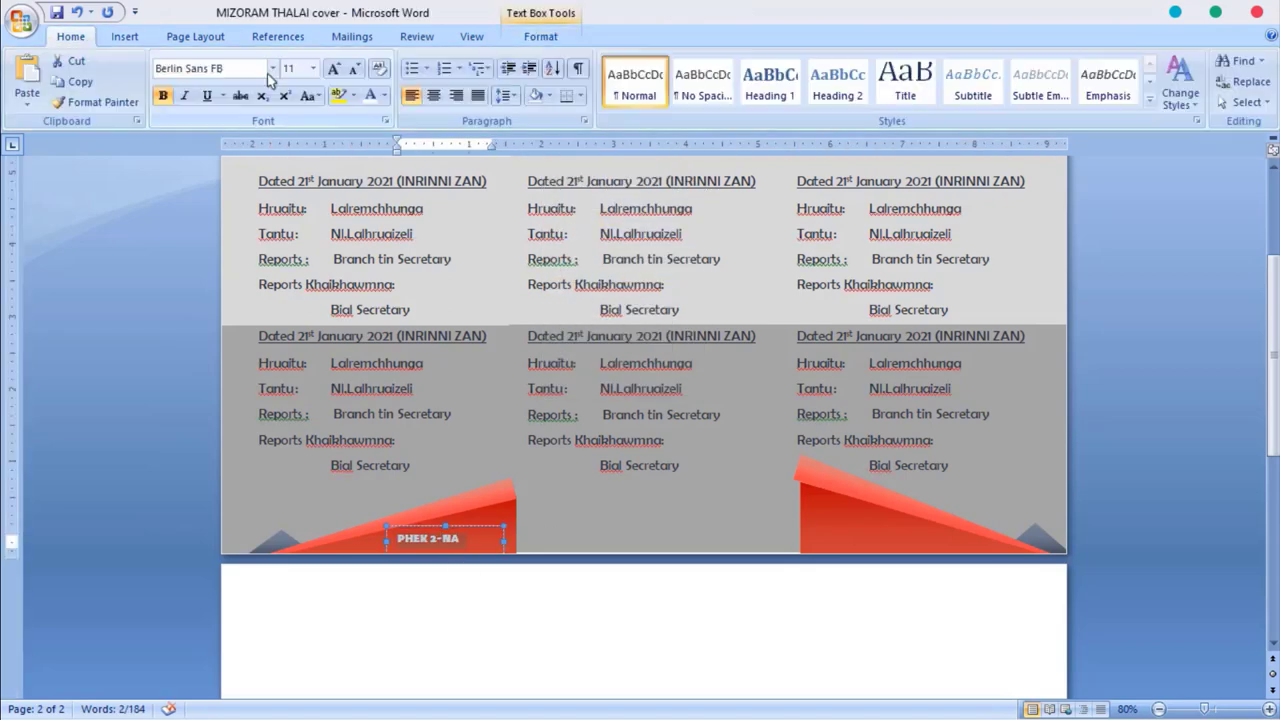
left_click(272, 68)
left_click(230, 264)
Copy the label under the middle and right columns, changing the right one to PHEK 3-NA
left_click_drag(447, 530, 467, 528)
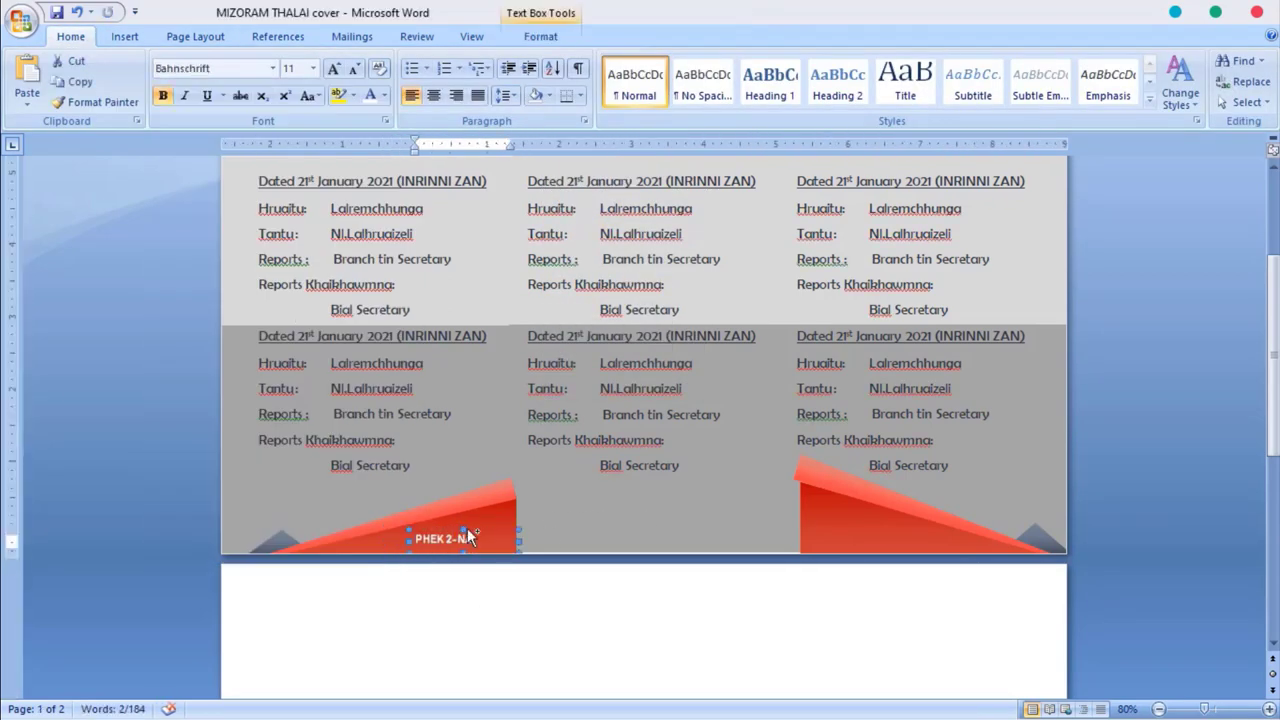
left_click_drag(745, 539, 745, 533)
left_click_drag(990, 529, 992, 537)
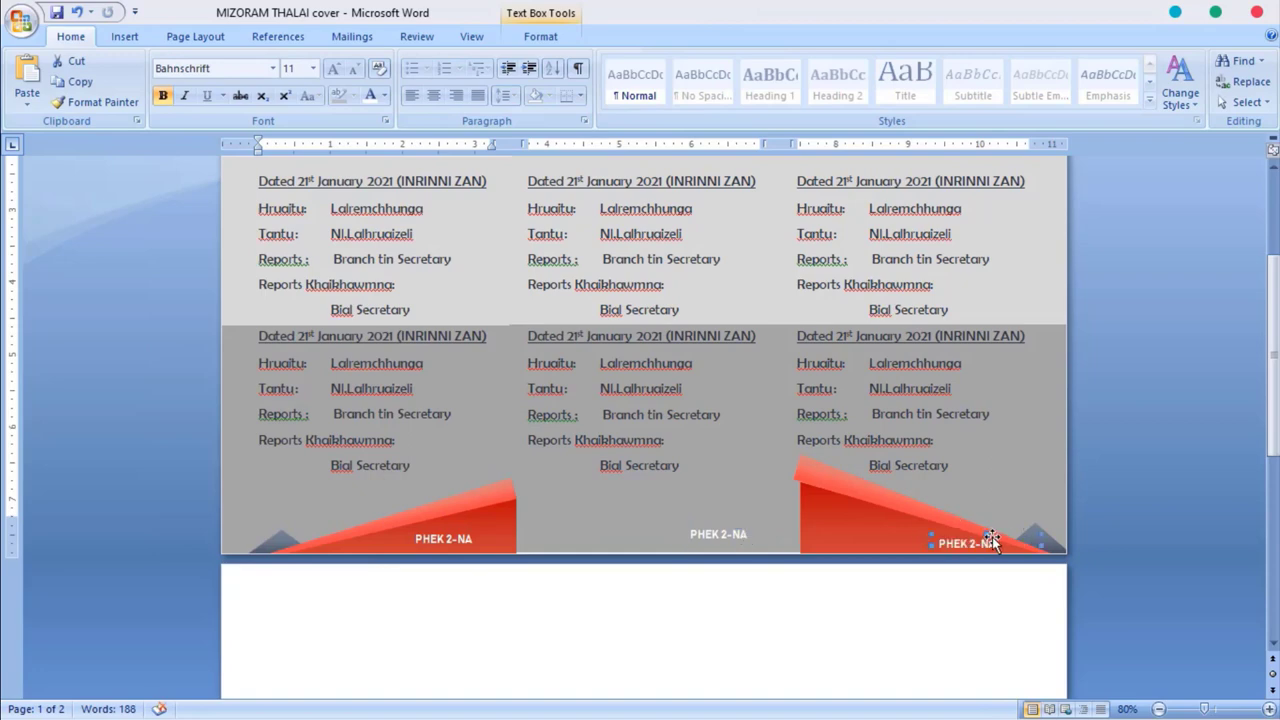
left_click(1005, 540)
scroll(1007, 540, "down", 8)
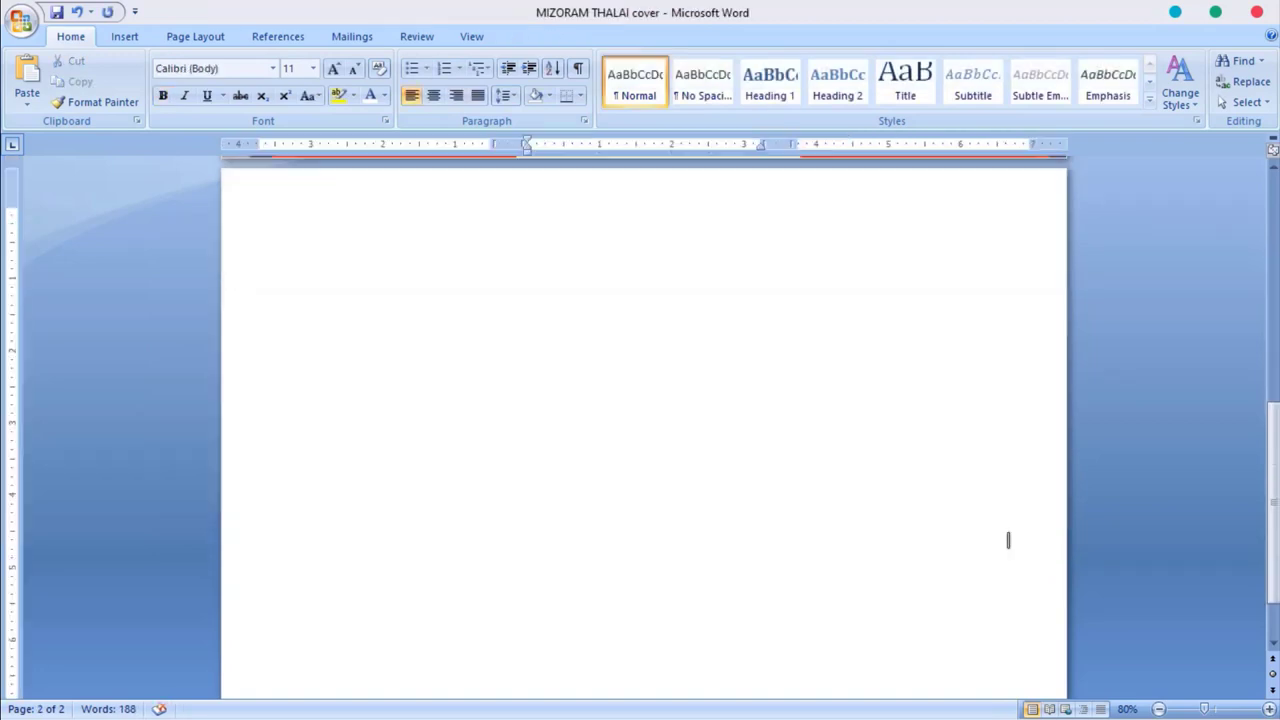
scroll(1007, 540, "up", 9)
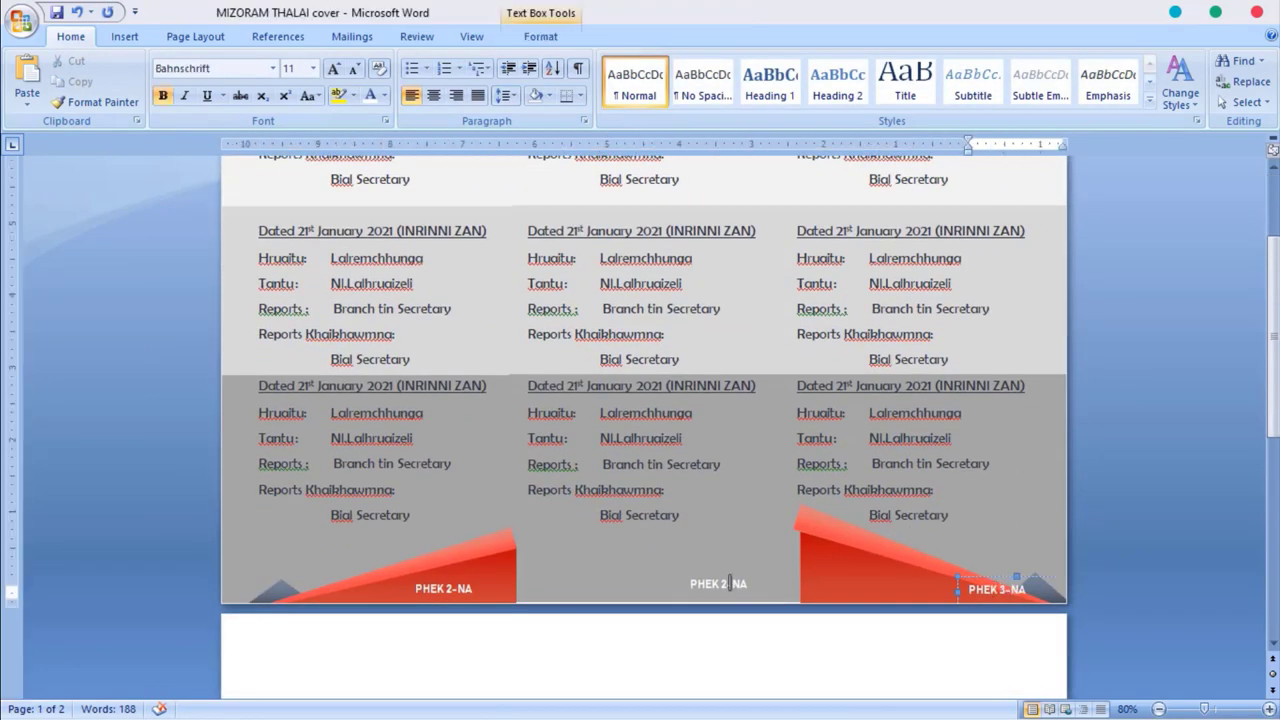
type("3-")
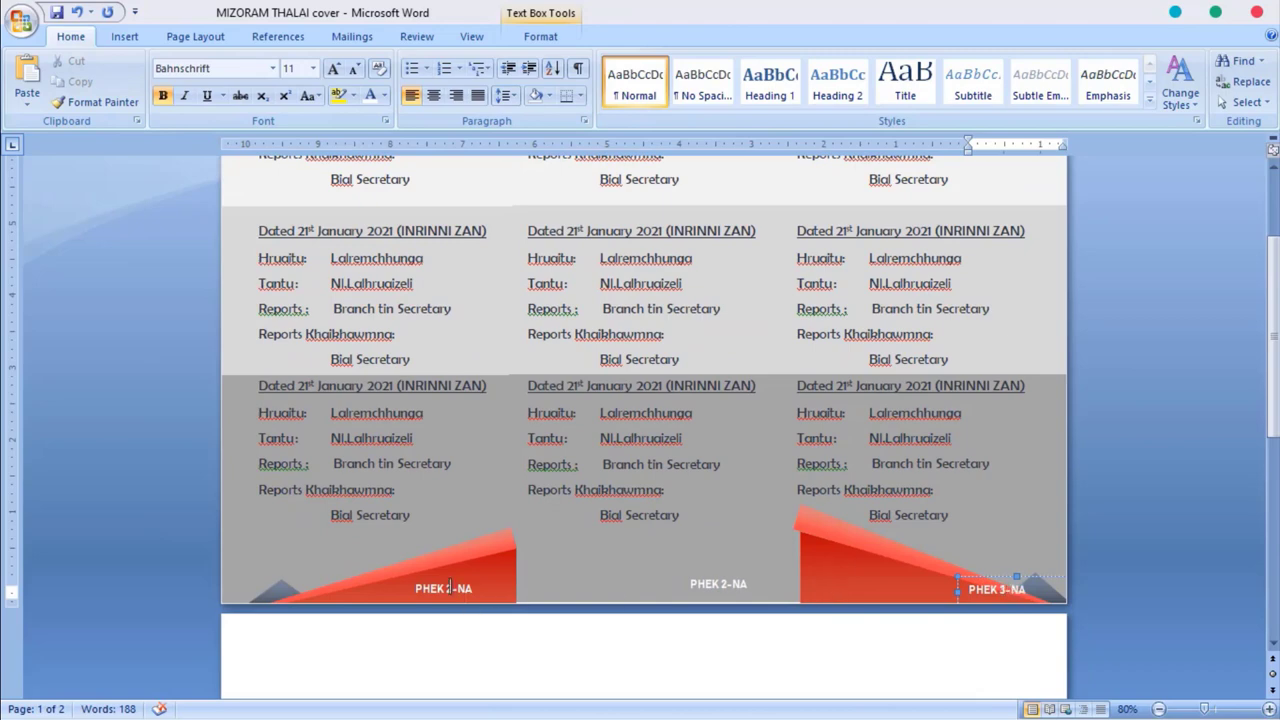